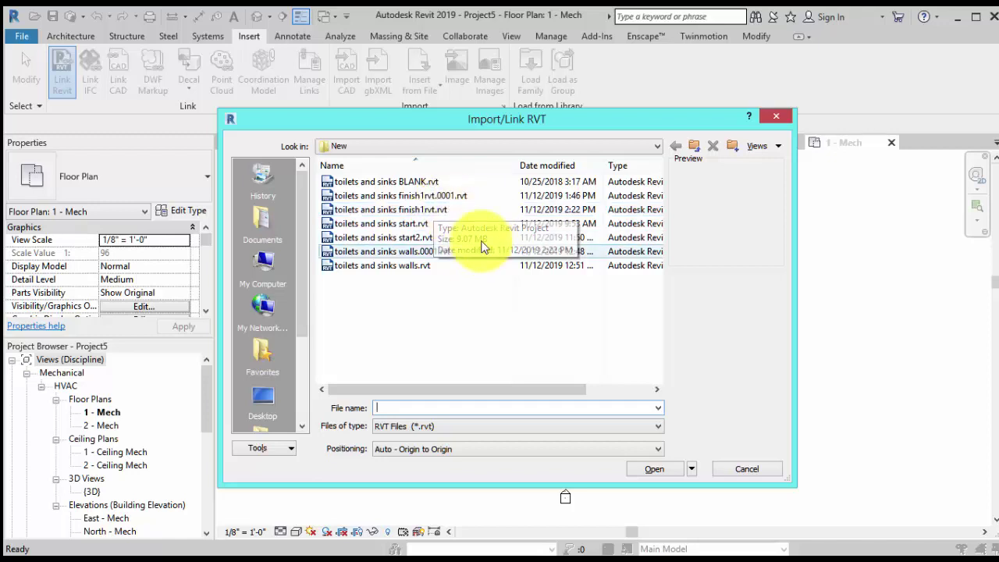
- Link toilets and sinks BLANK.rvt into the 1 - Mech floor plan with Auto - Origin to Origin positioning
{"action": "left_click", "coordinate": [453, 187]}
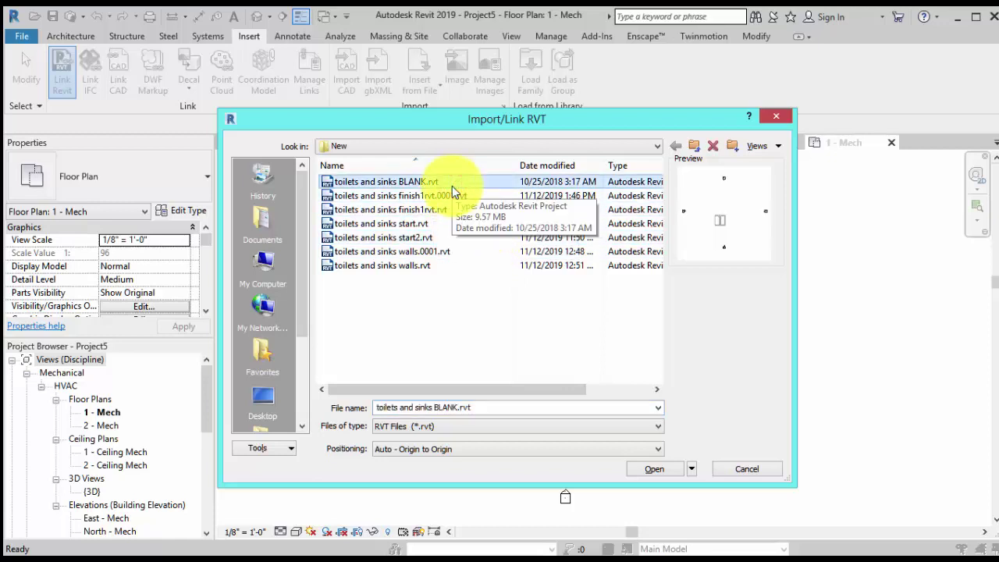
{"action": "left_click", "coordinate": [659, 470]}
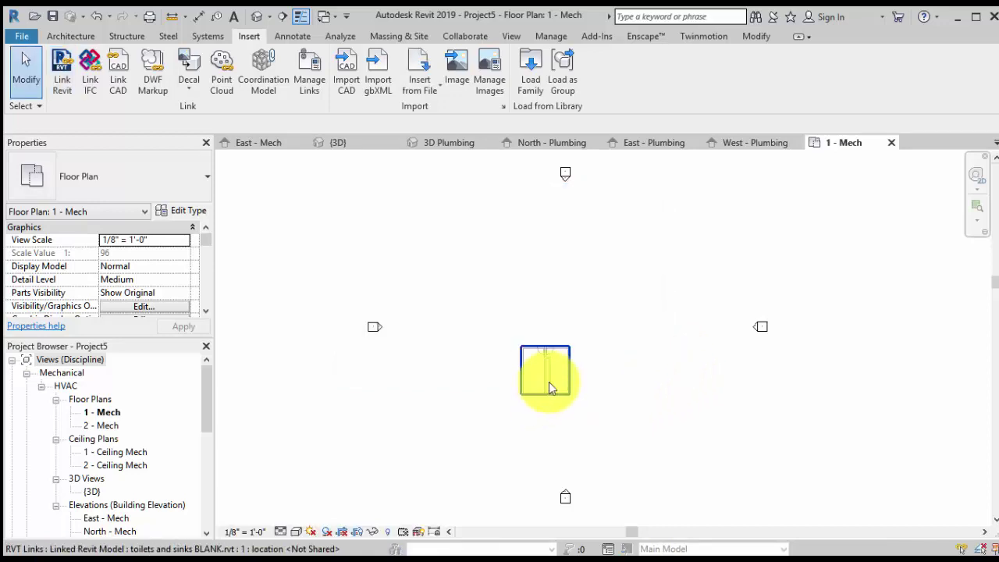
{"action": "left_click_drag", "start_coordinate": [507, 321], "coordinate": [582, 423]}
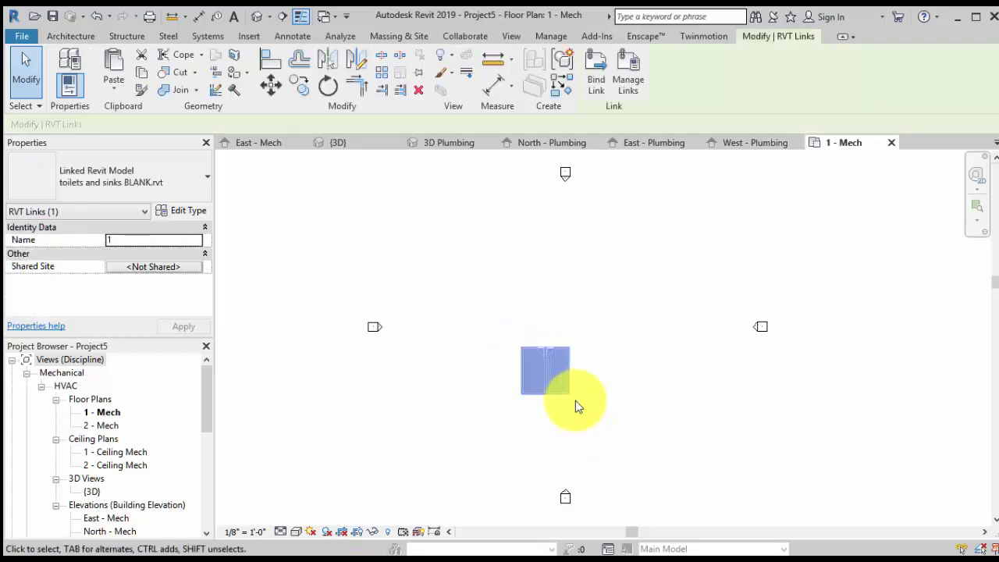
{"action": "left_click_drag", "start_coordinate": [546, 382], "coordinate": [573, 352]}
{"action": "scroll", "coordinate": [596, 351], "scroll_direction": "up", "scroll_amount": 3}
{"action": "scroll", "coordinate": [597, 351], "scroll_direction": "up", "scroll_amount": 2}
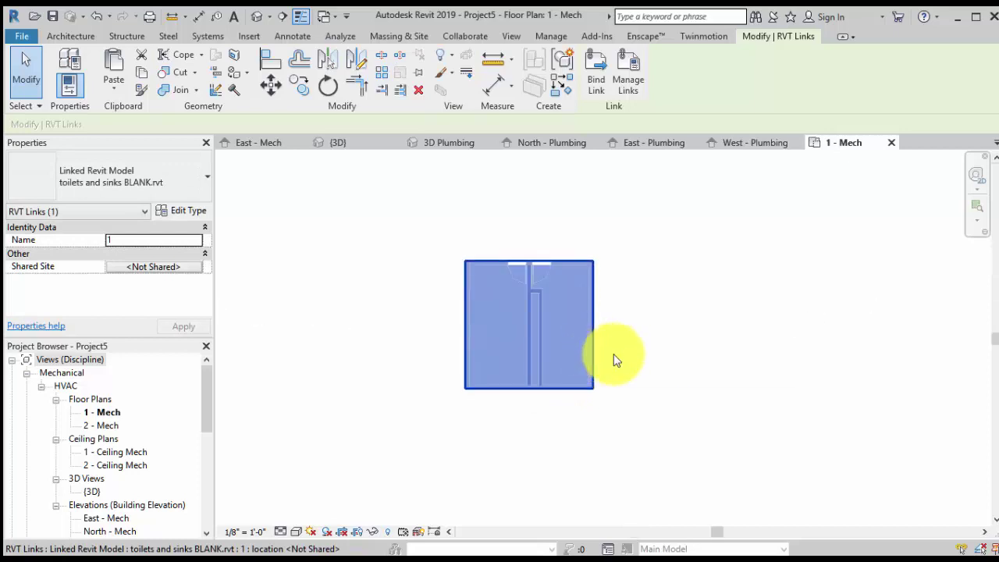
{"action": "left_click", "coordinate": [645, 362]}
{"action": "middle_click_drag", "start_coordinate": [639, 377], "coordinate": [655, 386]}
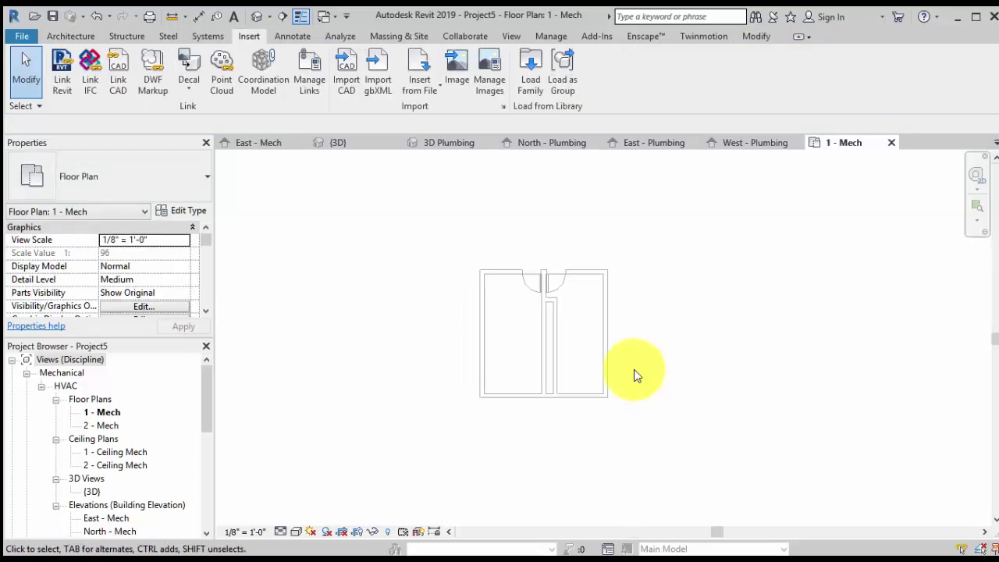
{"action": "scroll", "coordinate": [634, 369], "scroll_direction": "up", "scroll_amount": 1}
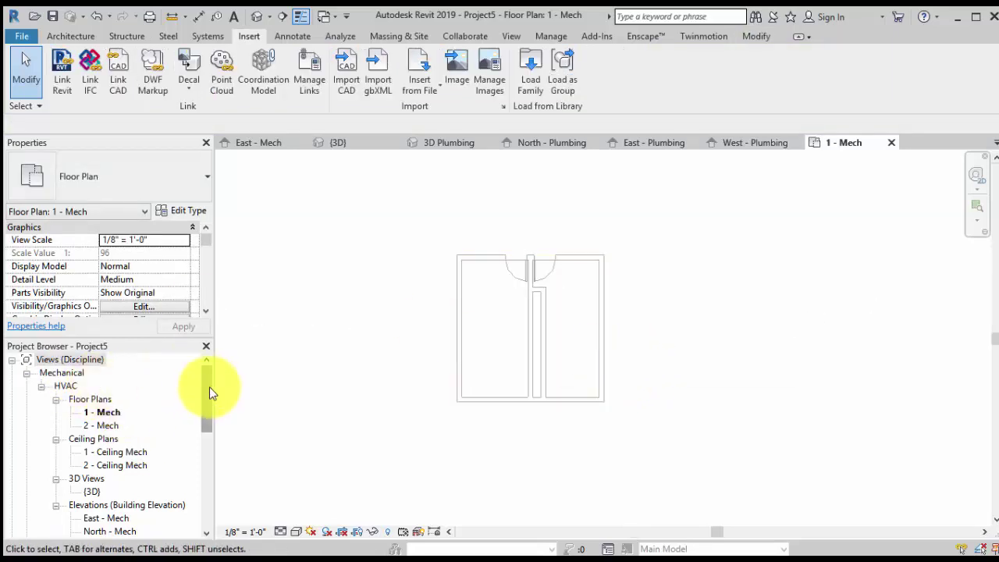
- Open the 2 - Plumbing floor plan from the Plumbing discipline's views
{"action": "scroll", "coordinate": [204, 380], "scroll_direction": "down", "scroll_amount": 1}
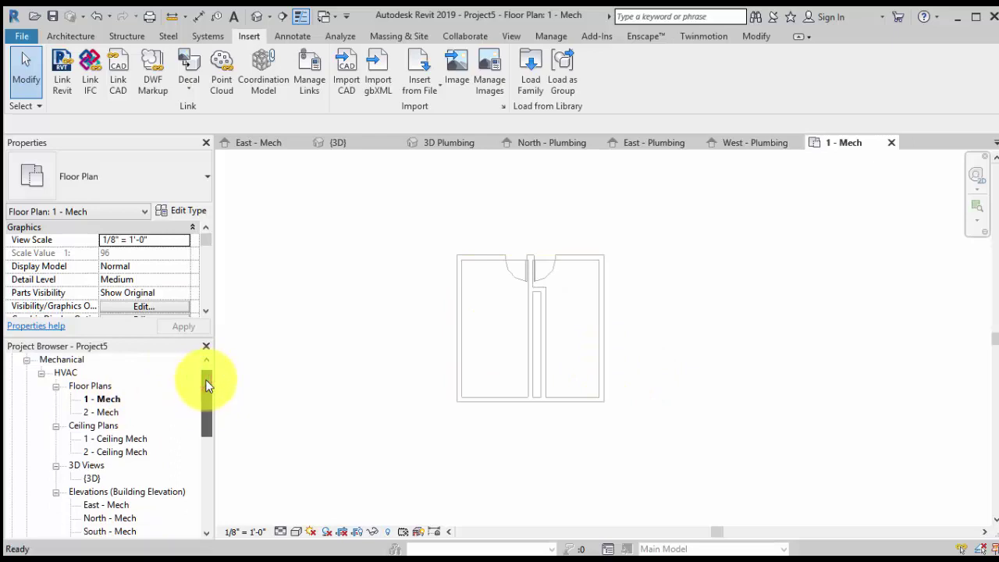
{"action": "scroll", "coordinate": [207, 380], "scroll_direction": "up", "scroll_amount": 1}
{"action": "scroll", "coordinate": [213, 378], "scroll_direction": "down", "scroll_amount": 5}
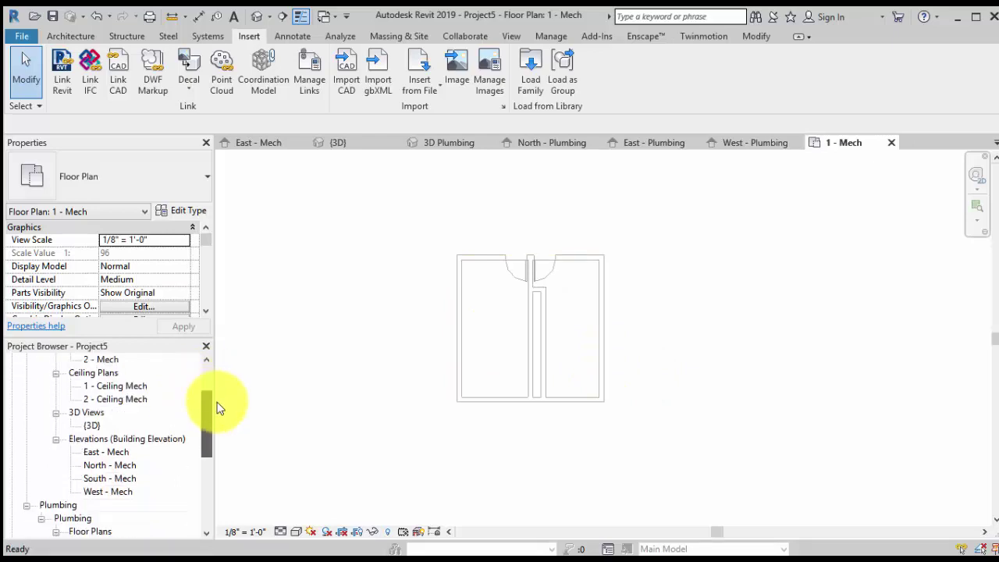
{"action": "scroll", "coordinate": [211, 413], "scroll_direction": "down", "scroll_amount": 5}
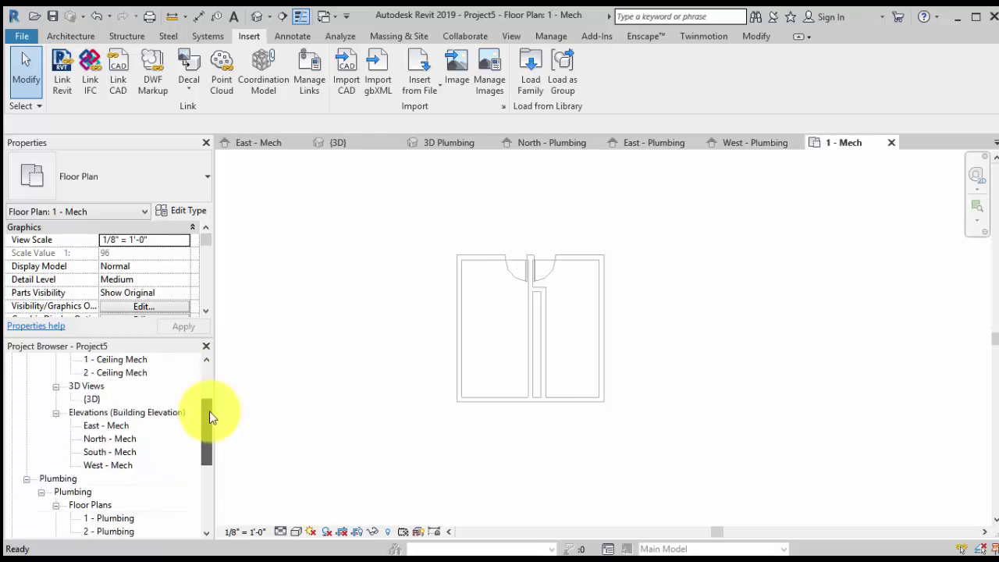
{"action": "left_click", "coordinate": [59, 439]}
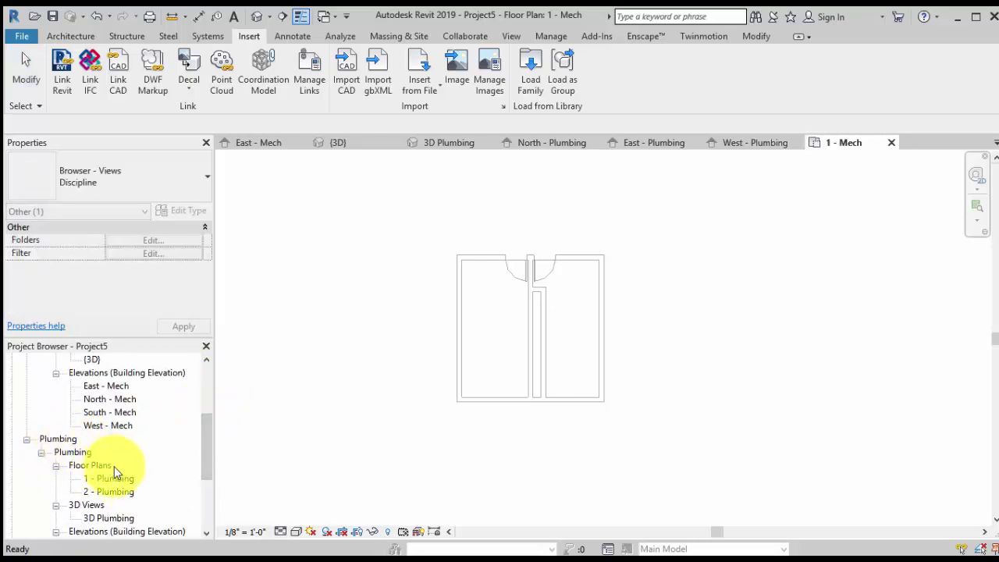
{"action": "left_click", "coordinate": [128, 481]}
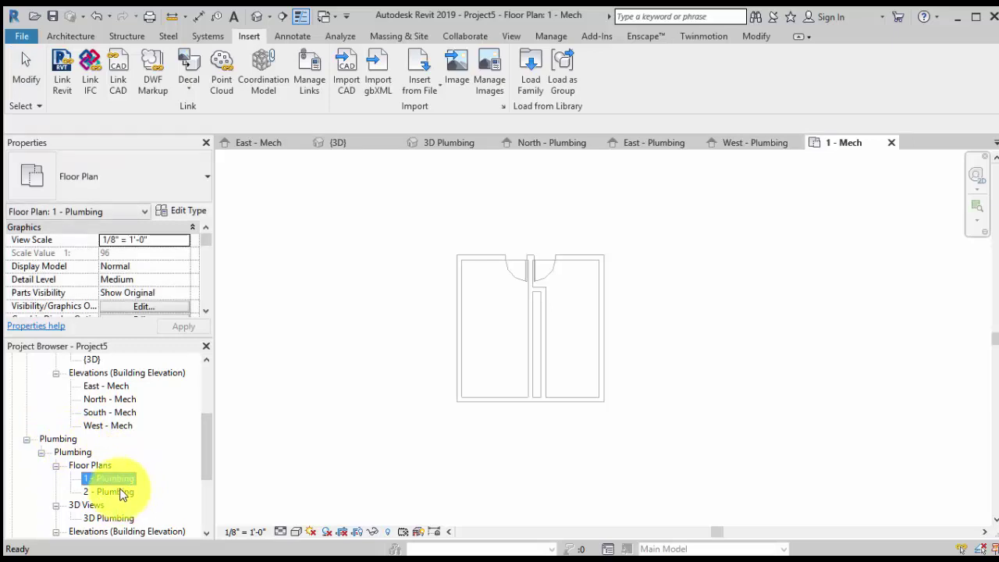
{"action": "left_click", "coordinate": [121, 492]}
{"action": "double_click", "coordinate": [121, 492]}
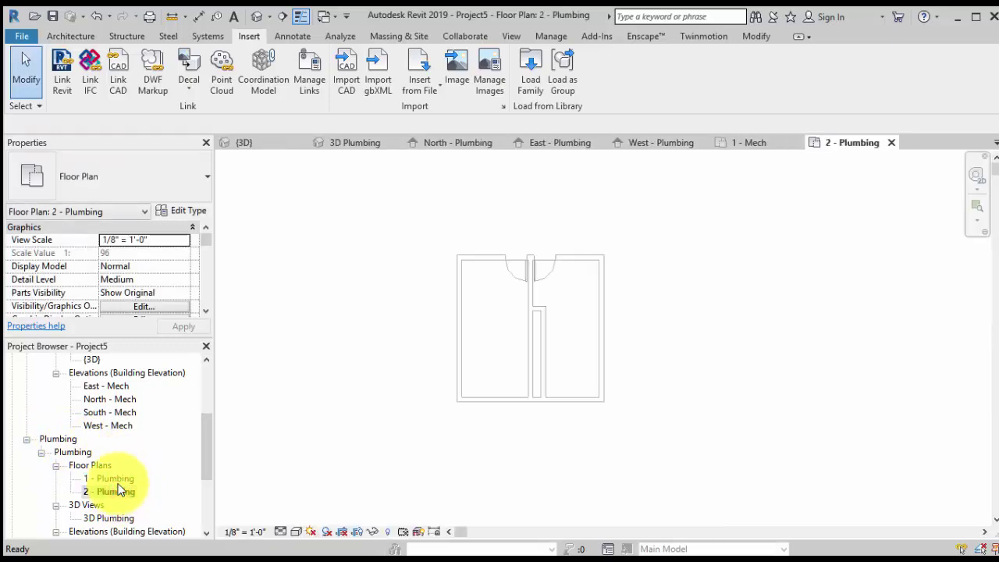
- View the 1 - Plumbing floor plan for comparison and return to 2 - Plumbing
{"action": "left_click", "coordinate": [115, 478]}
{"action": "left_click", "coordinate": [115, 478]}
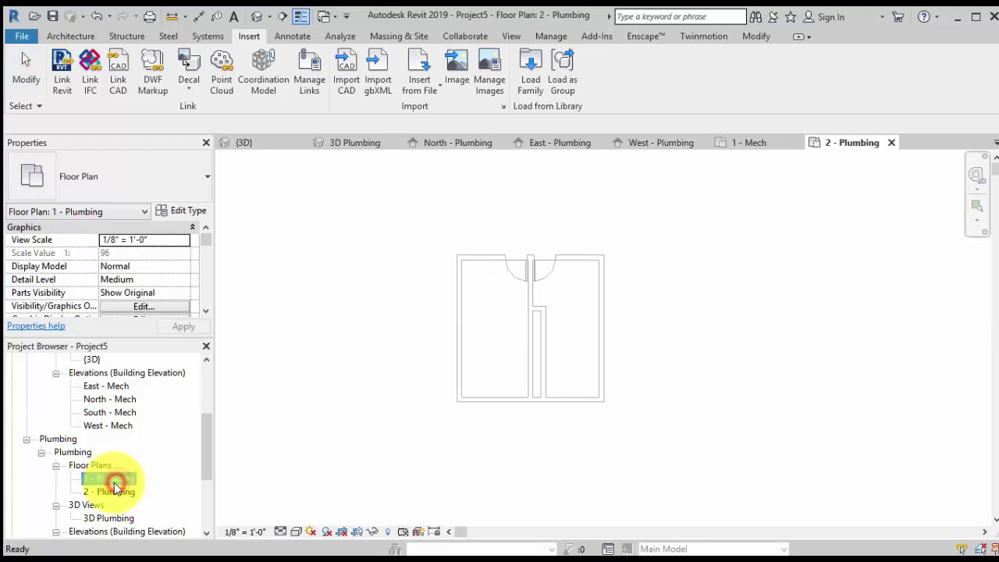
{"action": "double_click", "coordinate": [124, 479]}
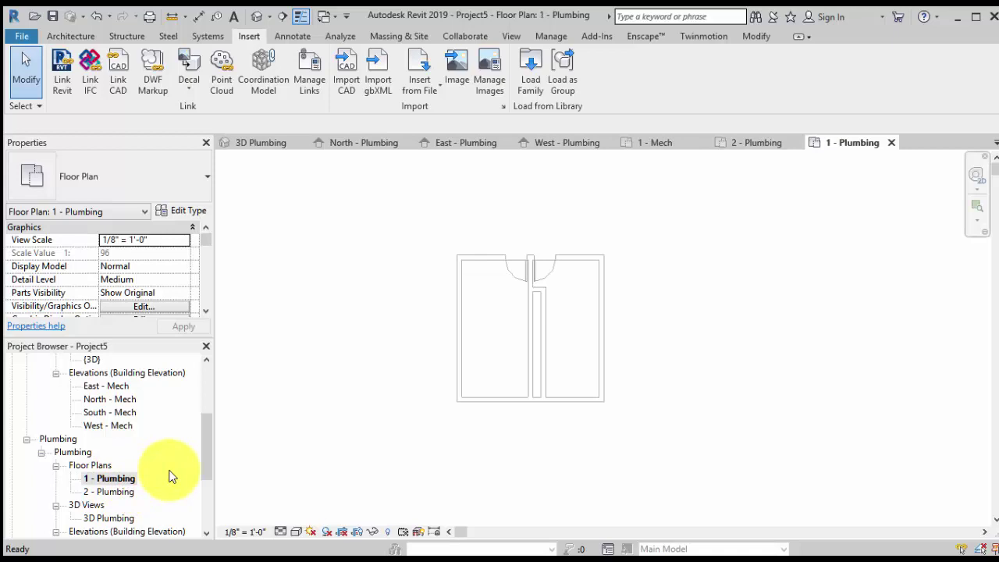
{"action": "double_click", "coordinate": [109, 492]}
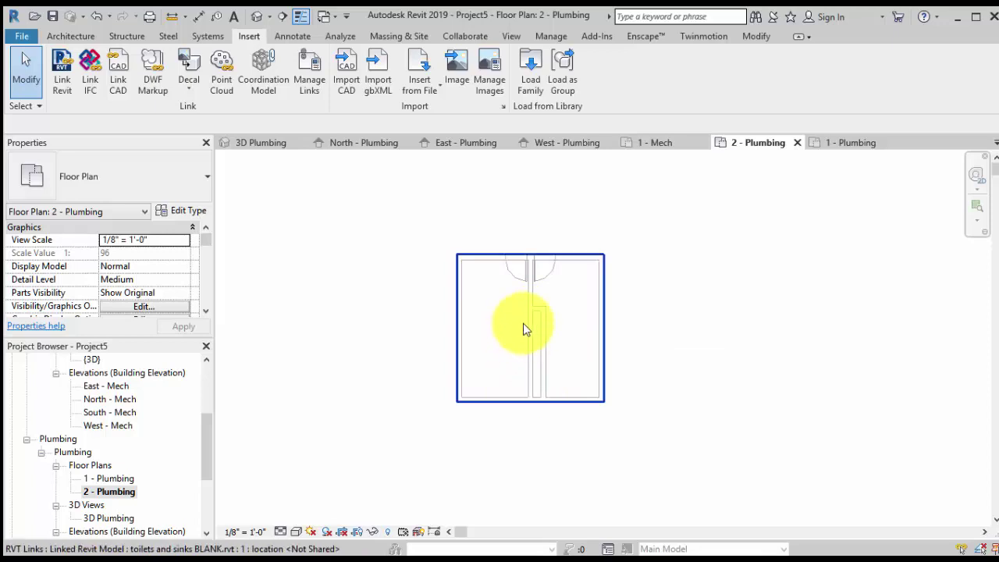
- Start placing a plumbing fixture, agree to load a family, and browse up to the US Imperial library folder
{"action": "scroll", "coordinate": [570, 359], "scroll_direction": "up", "scroll_amount": 3}
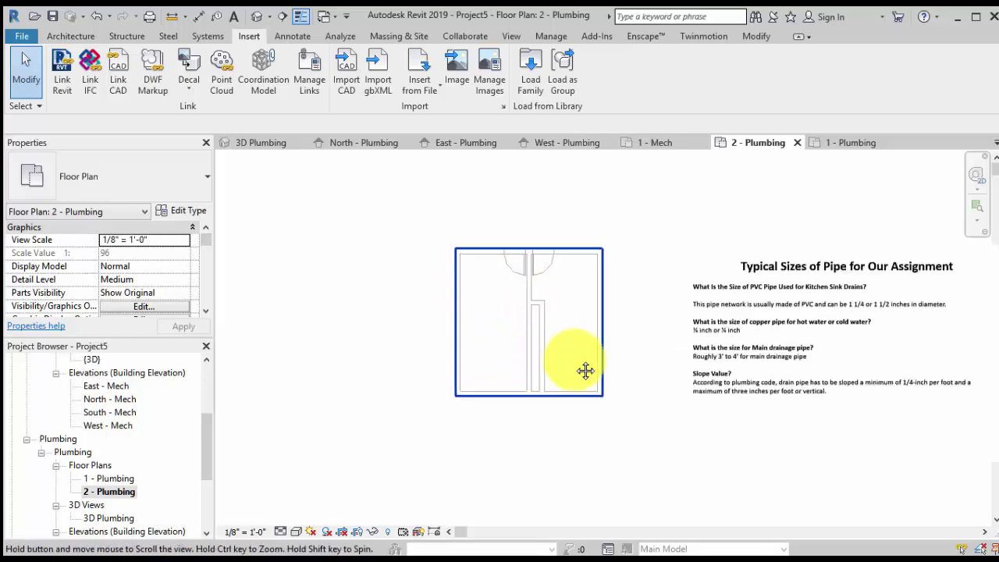
{"action": "middle_click_drag", "start_coordinate": [594, 337], "coordinate": [570, 367]}
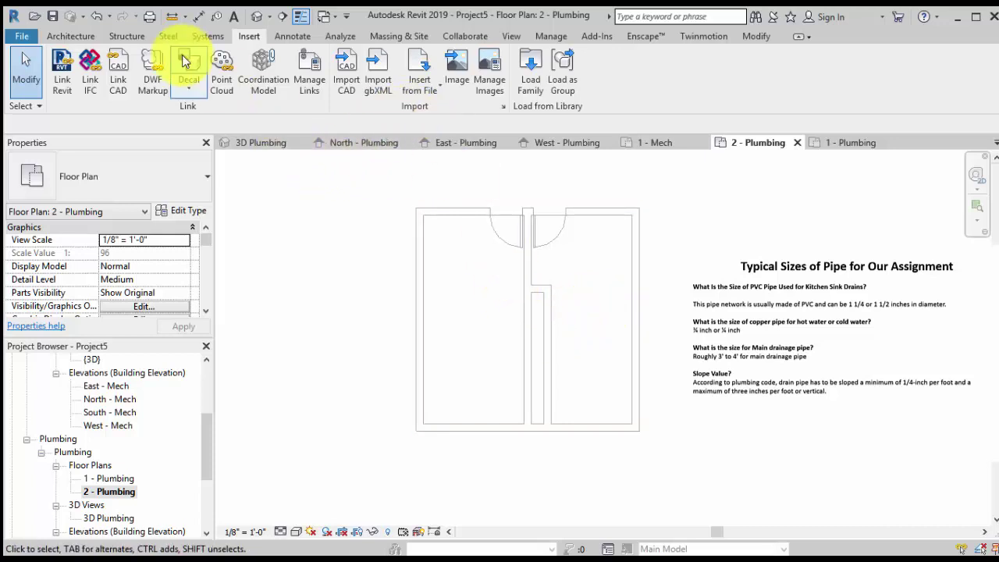
{"action": "left_click", "coordinate": [209, 36]}
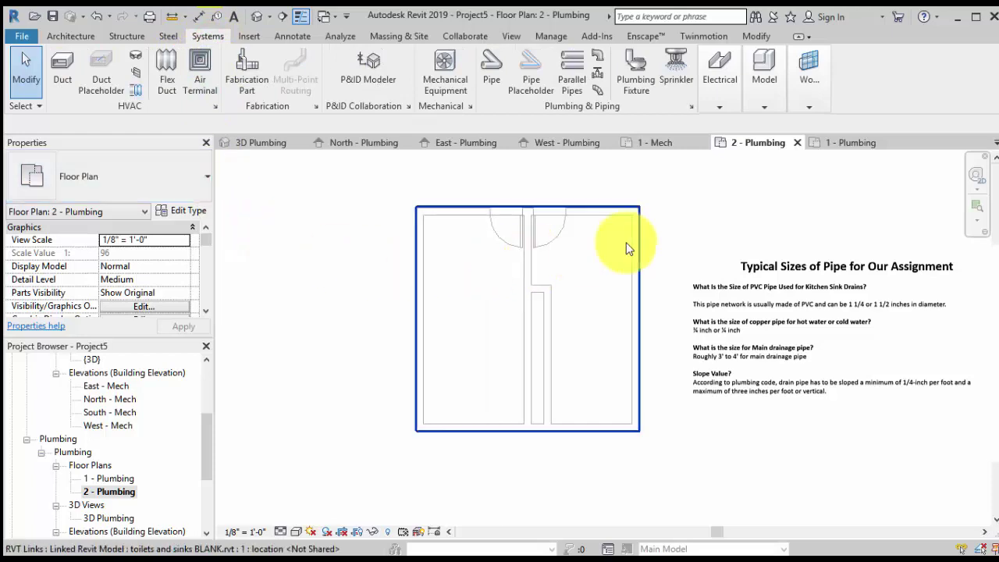
{"action": "left_click", "coordinate": [642, 92]}
{"action": "left_click", "coordinate": [554, 314]}
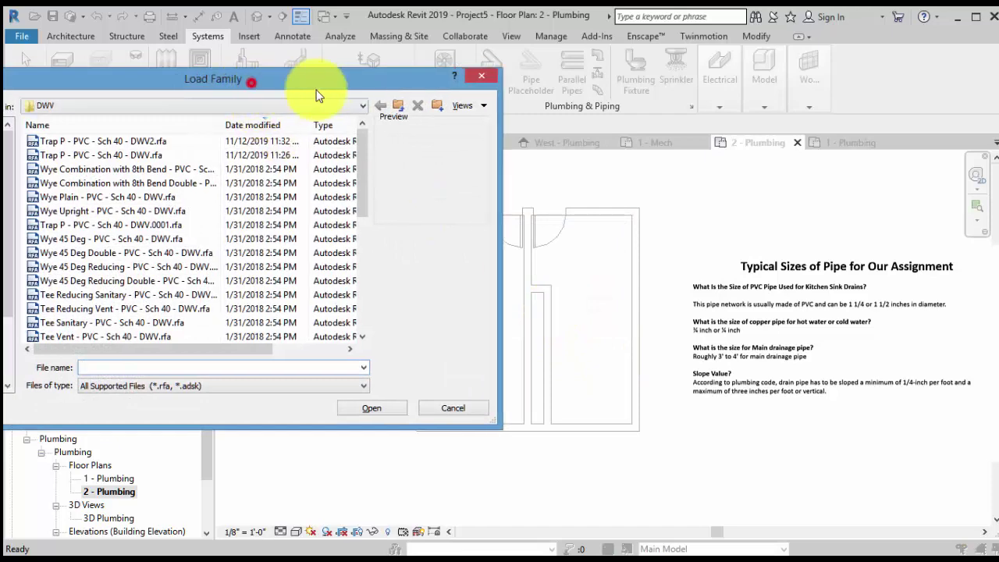
{"action": "left_click", "coordinate": [476, 113]}
{"action": "left_click", "coordinate": [476, 114]}
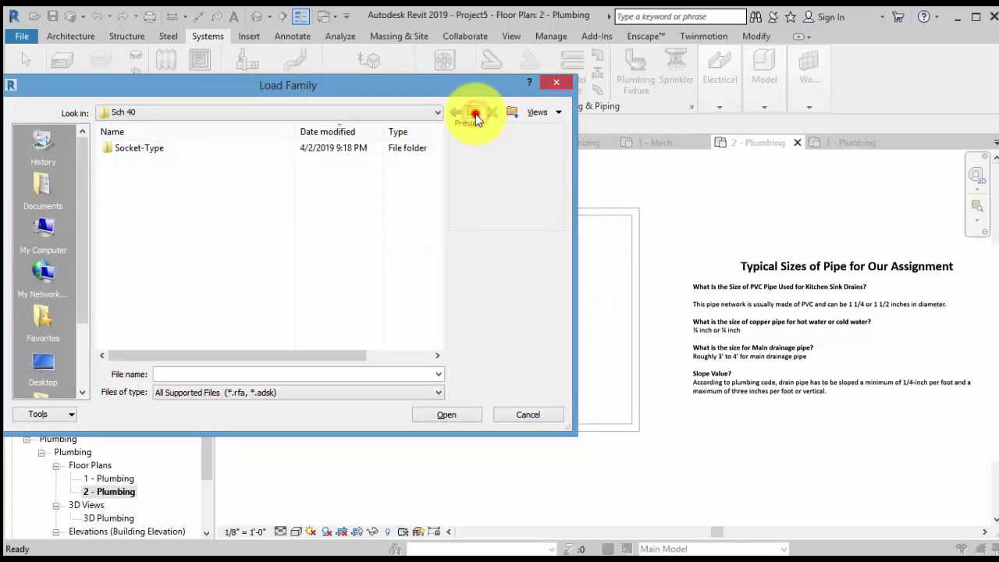
{"action": "left_click", "coordinate": [475, 114]}
{"action": "left_click", "coordinate": [476, 114]}
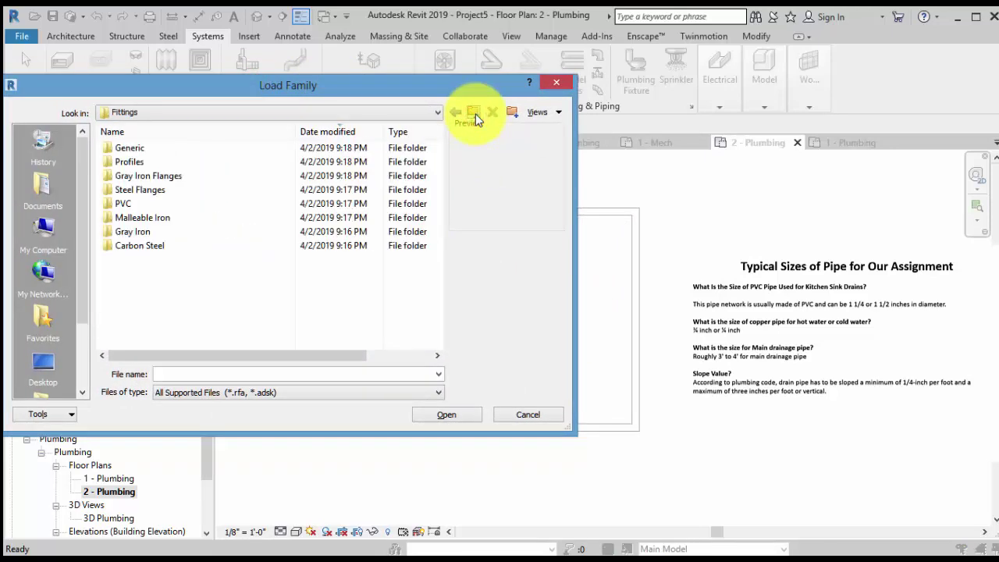
{"action": "left_click", "coordinate": [476, 114]}
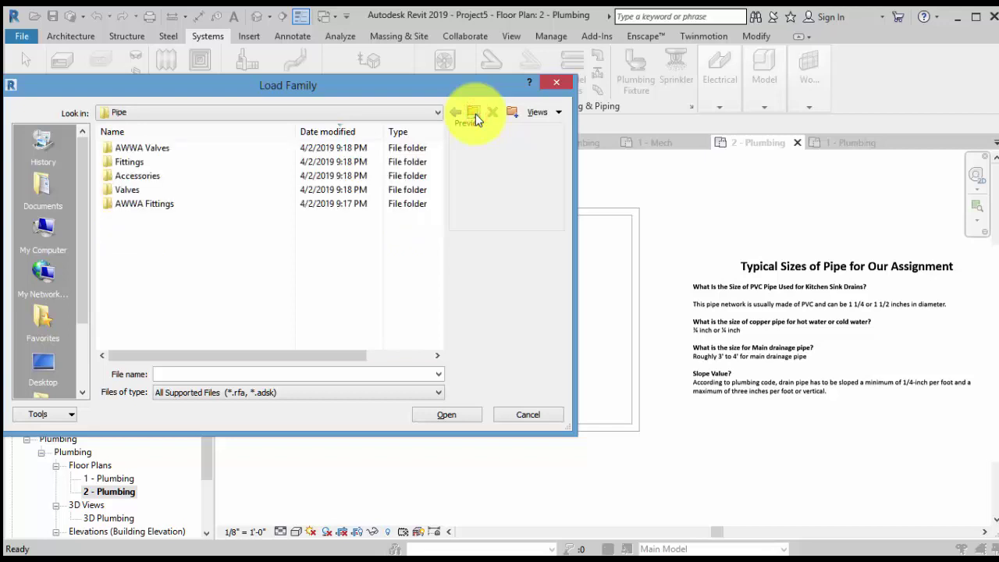
{"action": "left_click", "coordinate": [475, 114]}
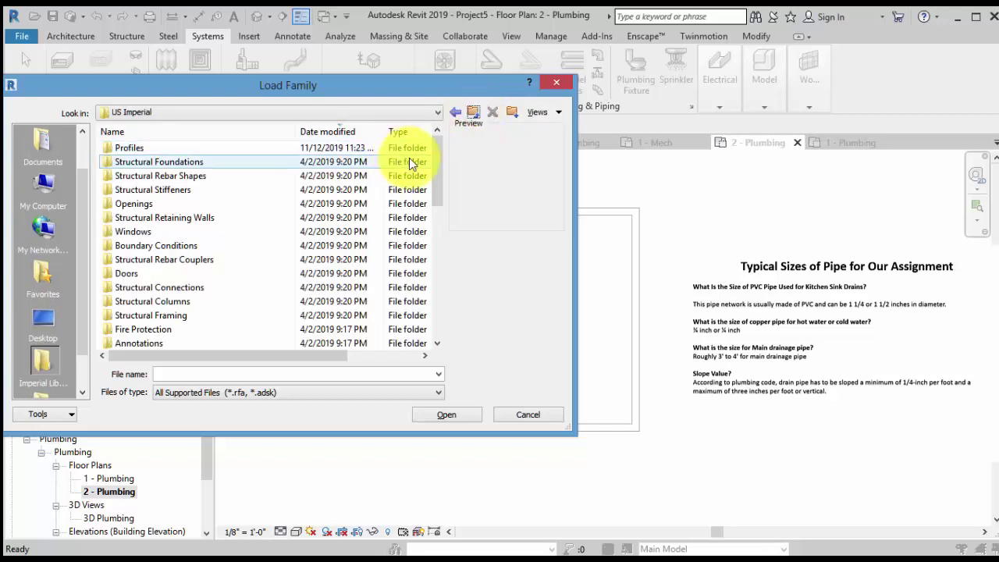
- Load the Lavatory - Wall Mounted.rfa family from the library's Plumbing, MEP, Fixtures, Lavatories folder
{"action": "left_click_drag", "start_coordinate": [439, 156], "coordinate": [442, 215]}
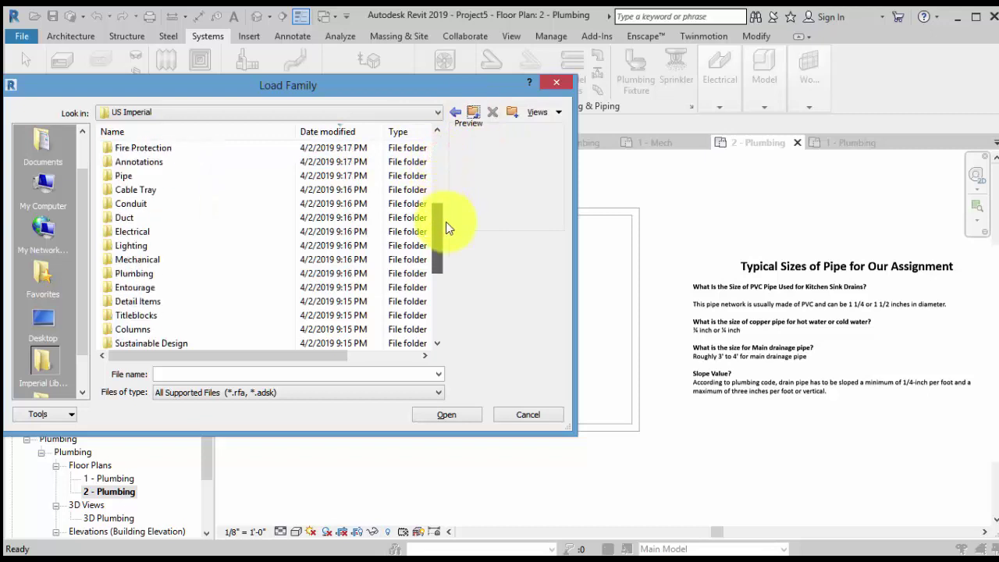
{"action": "double_click", "coordinate": [165, 274]}
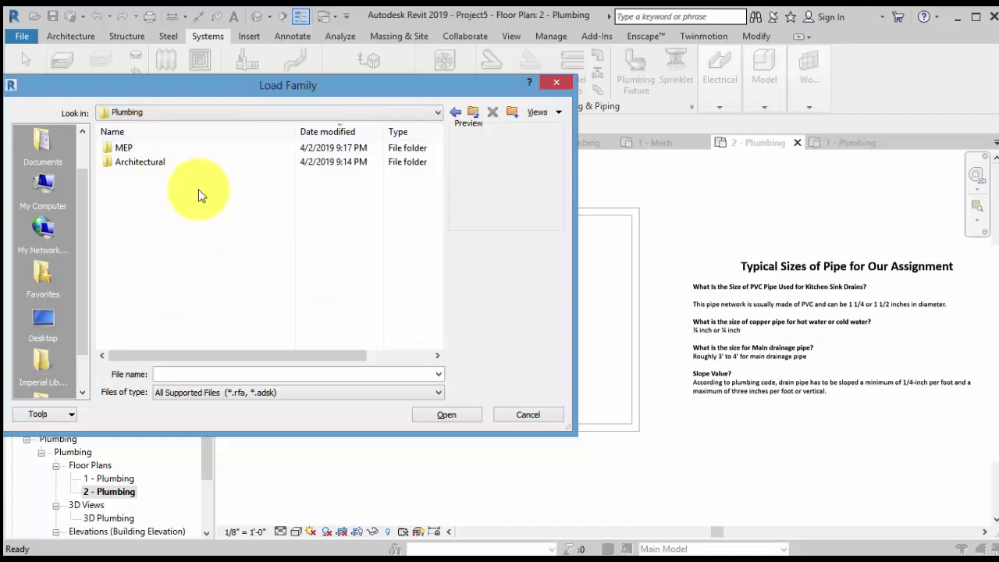
{"action": "double_click", "coordinate": [155, 150]}
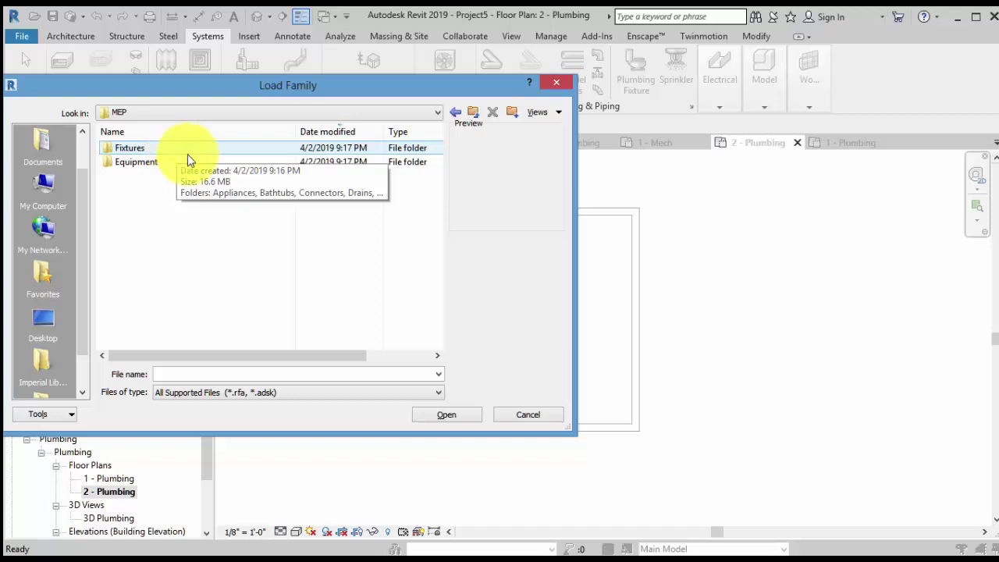
{"action": "double_click", "coordinate": [188, 154]}
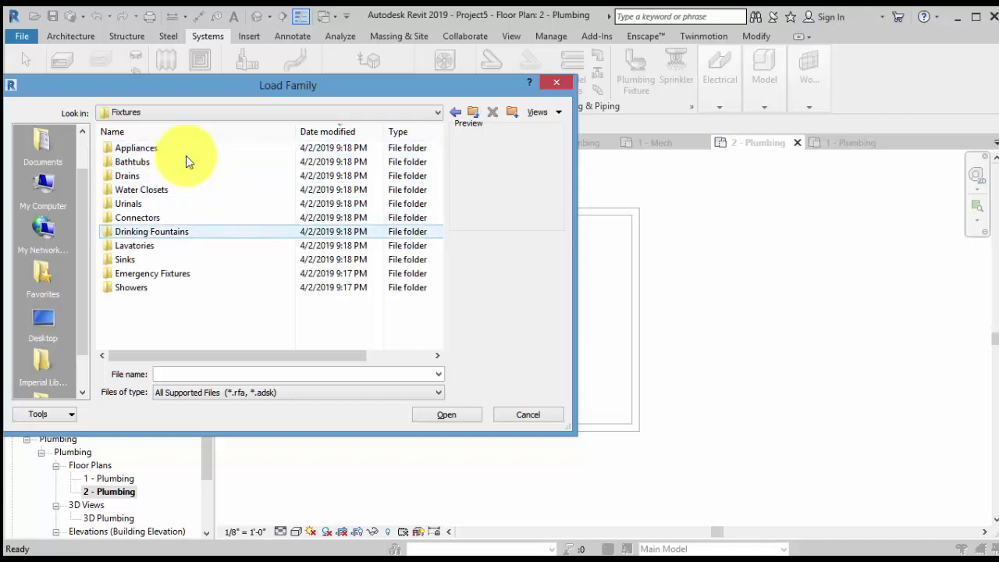
{"action": "double_click", "coordinate": [186, 246]}
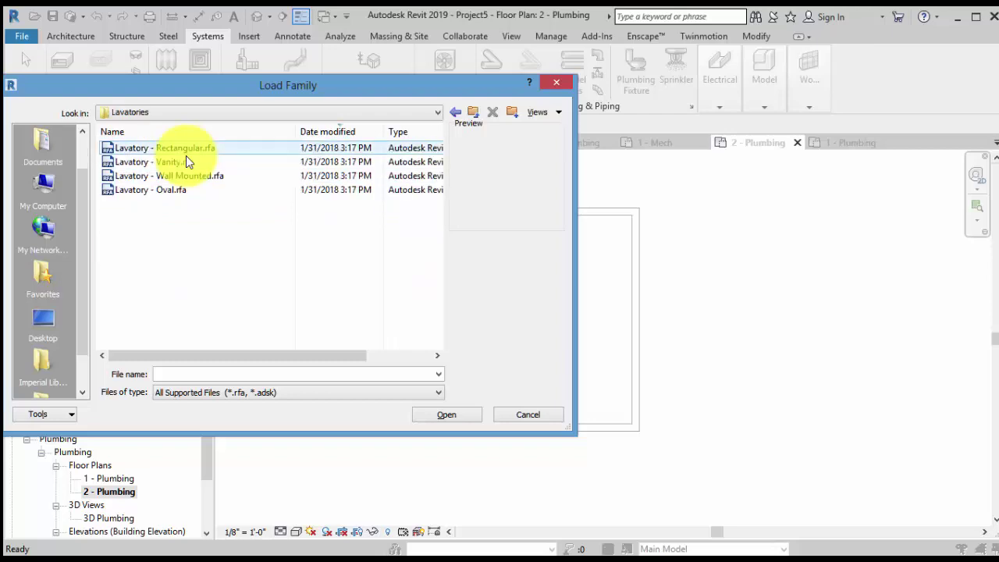
{"action": "left_click", "coordinate": [211, 175]}
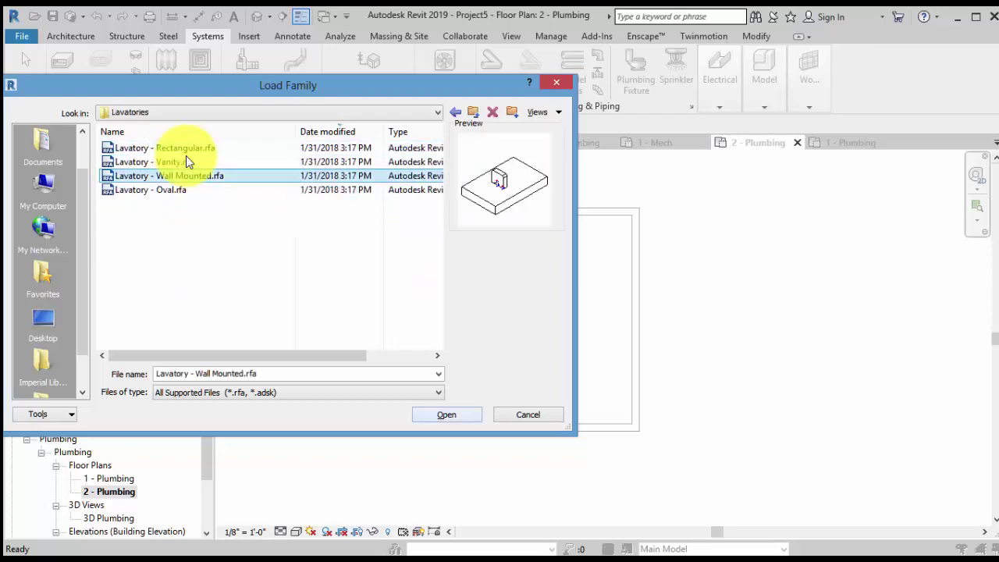
{"action": "left_click", "coordinate": [447, 415]}
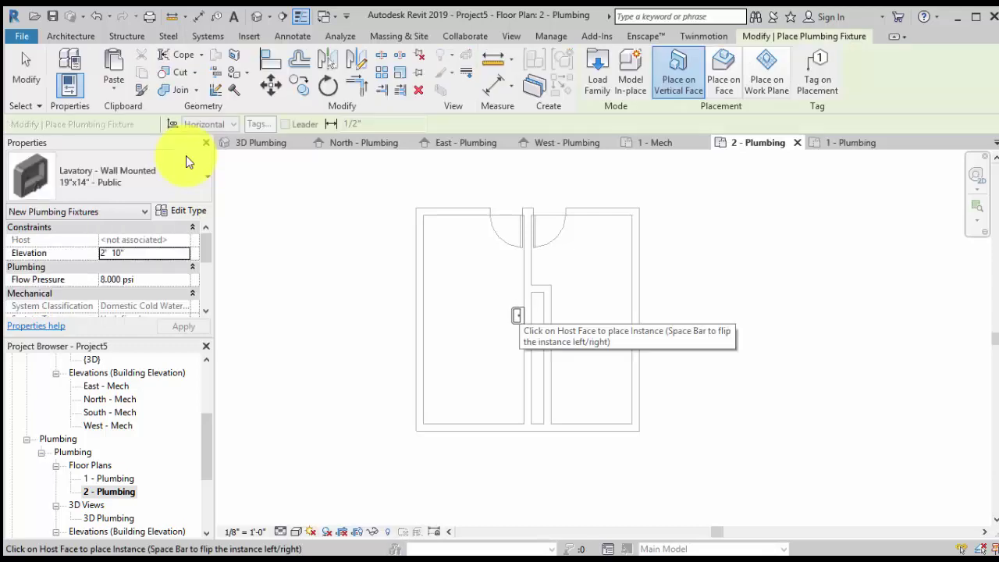
- Place a 19"x14" - Public wall-mounted lavatory on the west face of the central partition wall
{"action": "left_click", "coordinate": [521, 315]}
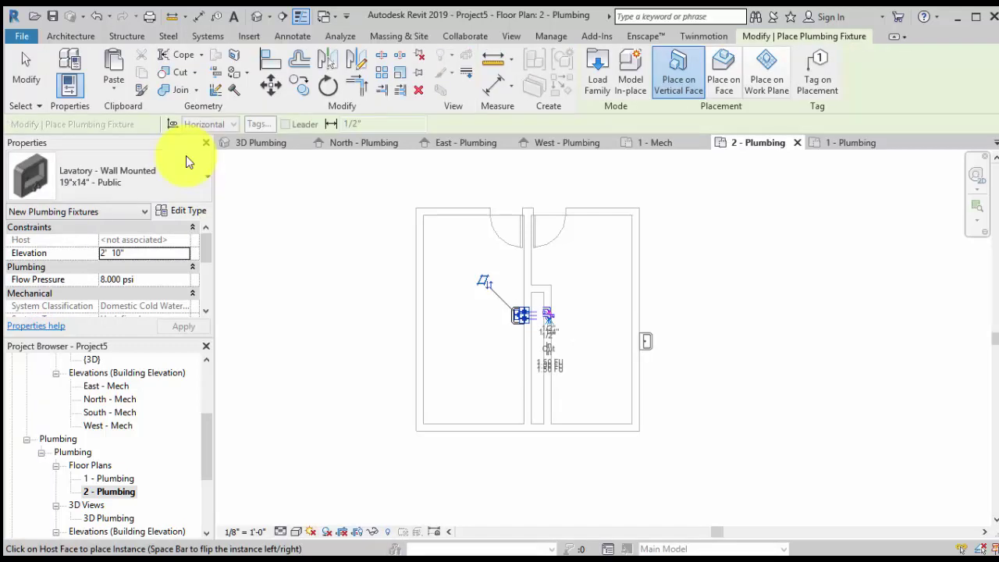
{"action": "middle_click_drag", "start_coordinate": [659, 343], "coordinate": [662, 334]}
{"action": "scroll", "coordinate": [582, 323], "scroll_direction": "up", "scroll_amount": 3}
{"action": "middle_click_drag", "start_coordinate": [580, 323], "coordinate": [600, 352]}
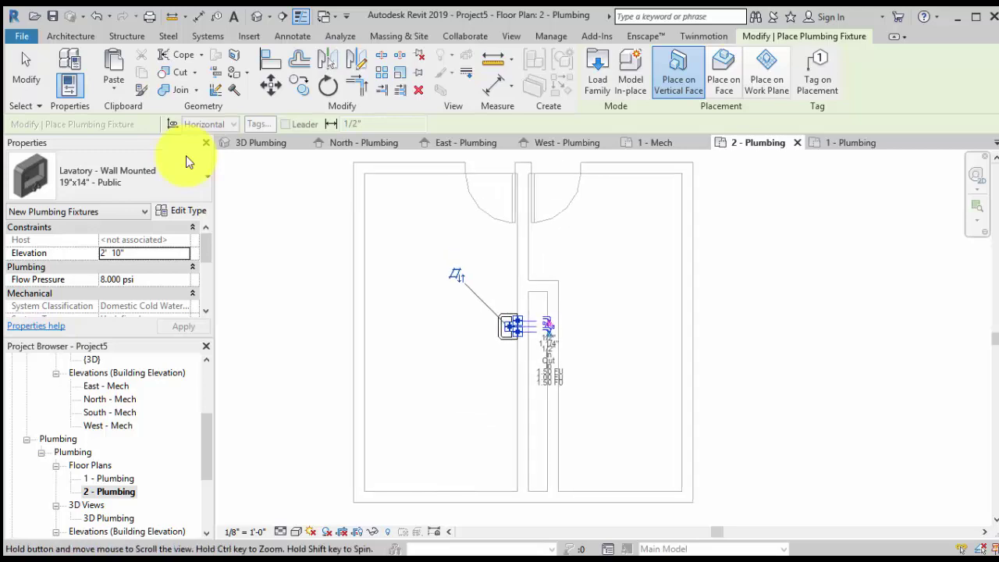
- Load the Water Closet - Flush Valve - Floor Mounted family from the library's Water Closets folder
{"action": "left_click", "coordinate": [597, 71]}
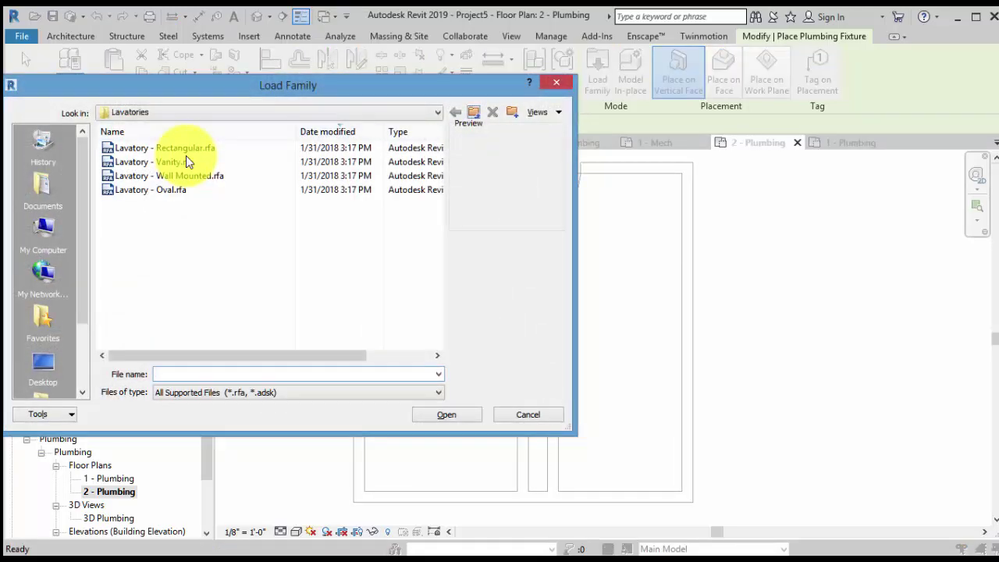
{"action": "left_click", "coordinate": [473, 112]}
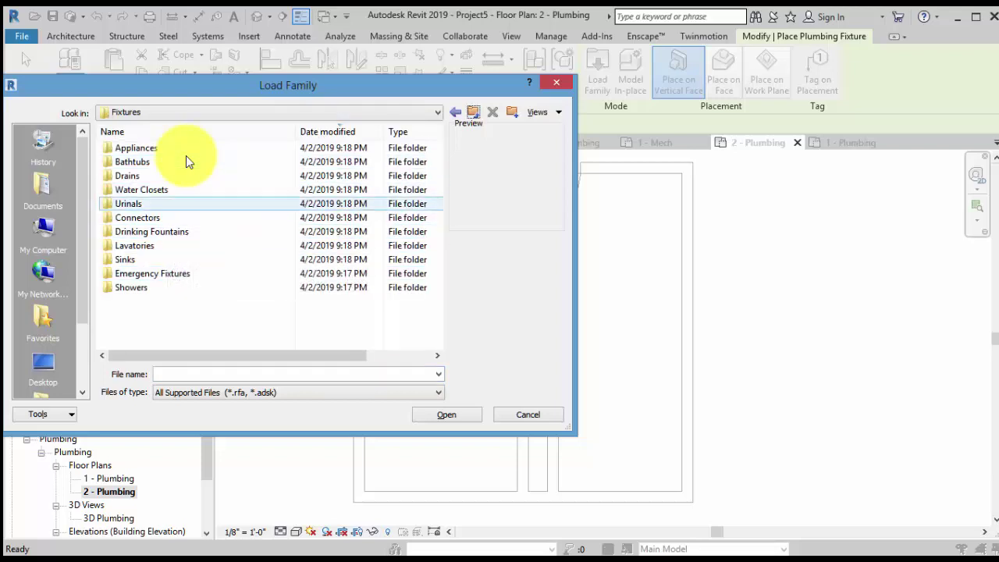
{"action": "double_click", "coordinate": [142, 189]}
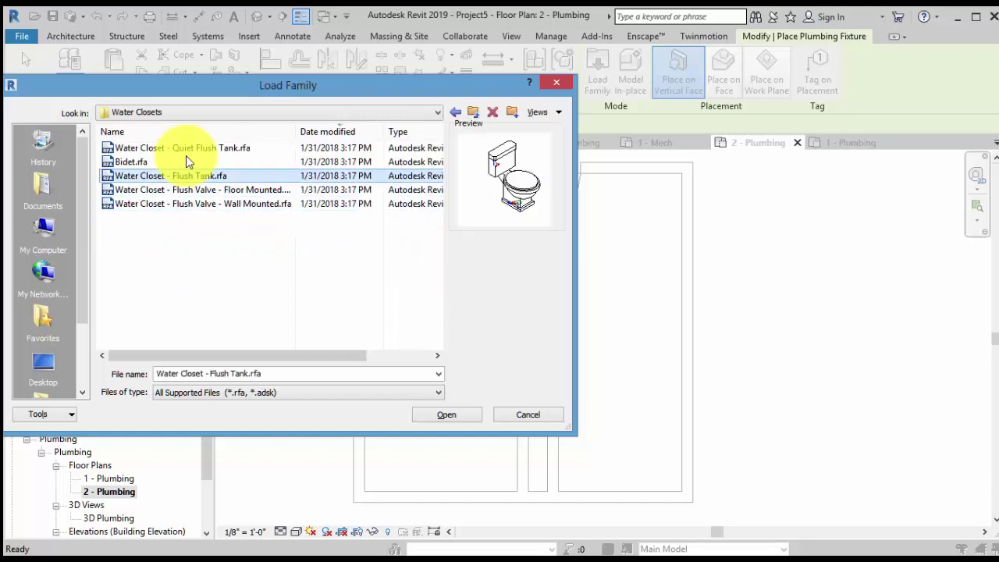
{"action": "key", "text": "Down"}
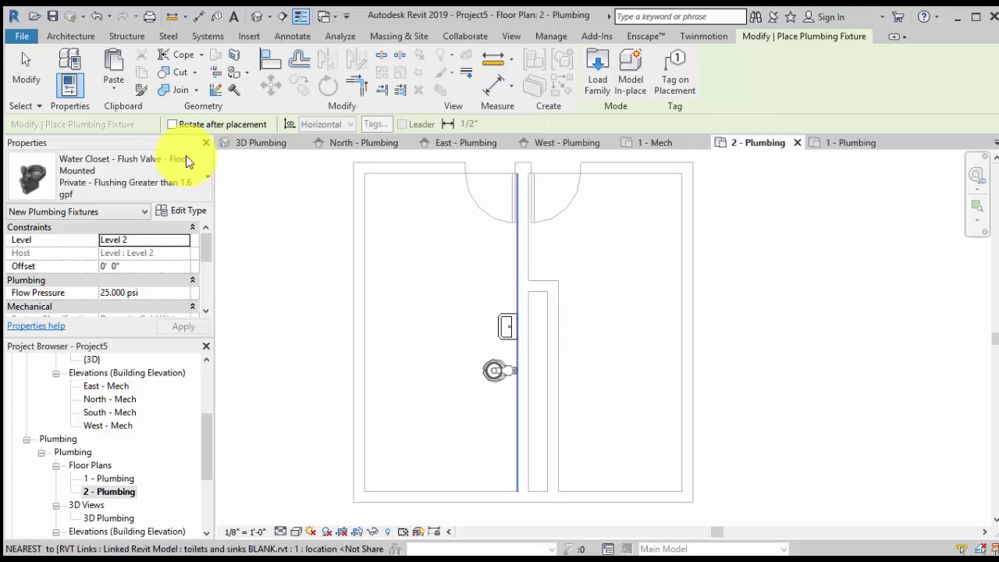
- Place three Private - Flushing Greater than 1.6 gpf water closets in a column against the central partition's west face, south of the lavatory
{"action": "left_click", "coordinate": [495, 378]}
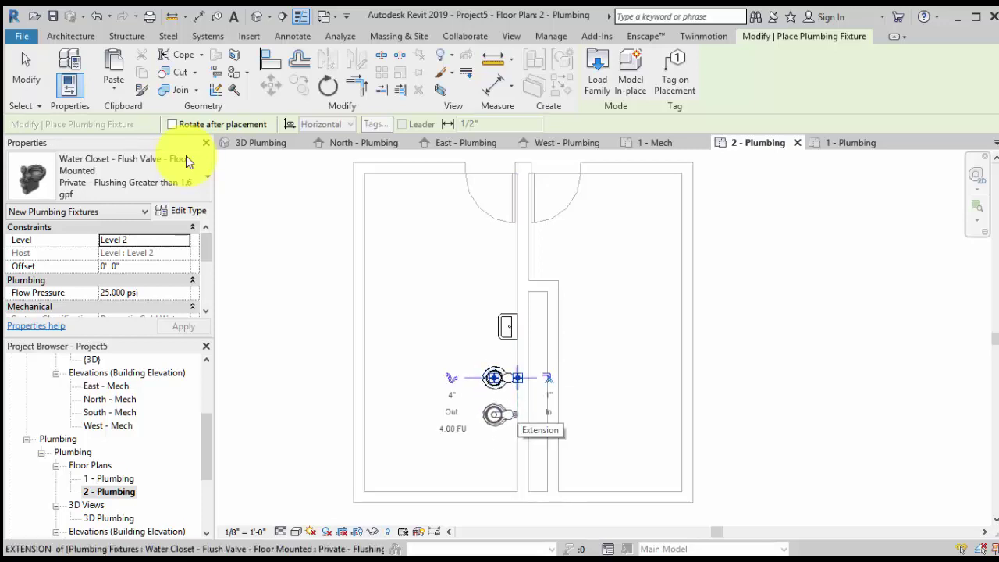
{"action": "left_click", "coordinate": [495, 415]}
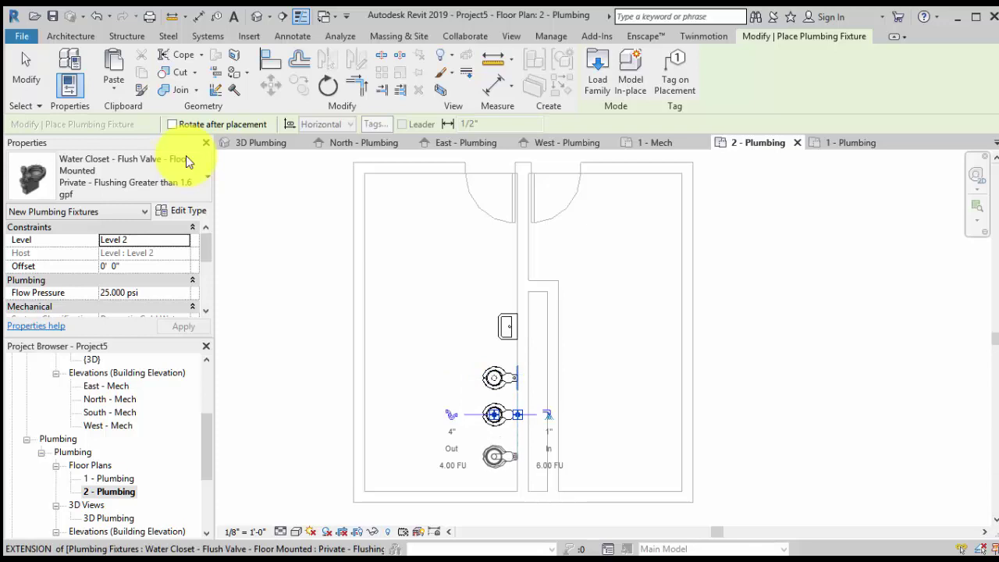
{"action": "left_click", "coordinate": [514, 453]}
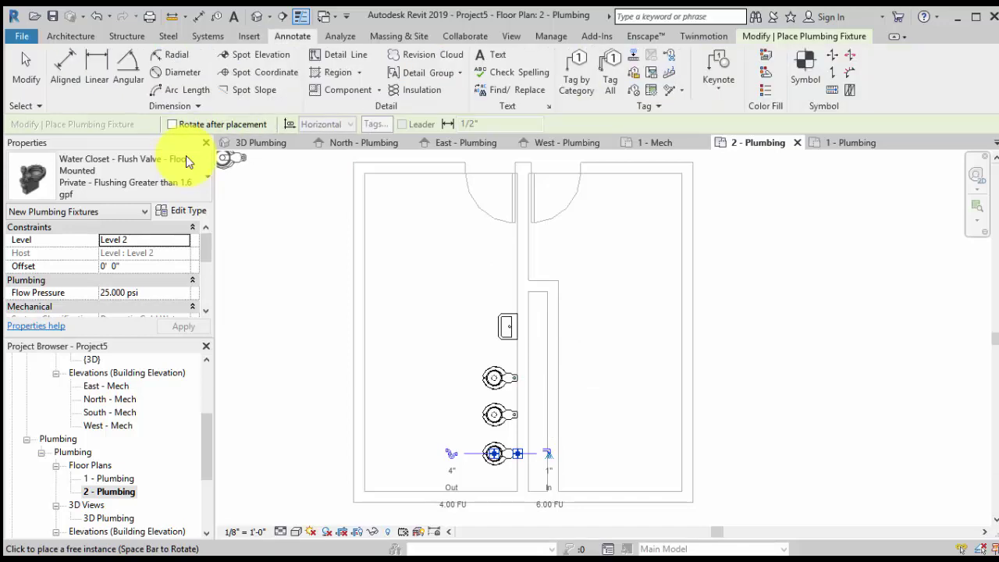
- Add a continuous linear dimension through the three water closets, with the dimension line west of them
{"action": "left_click", "coordinate": [97, 69]}
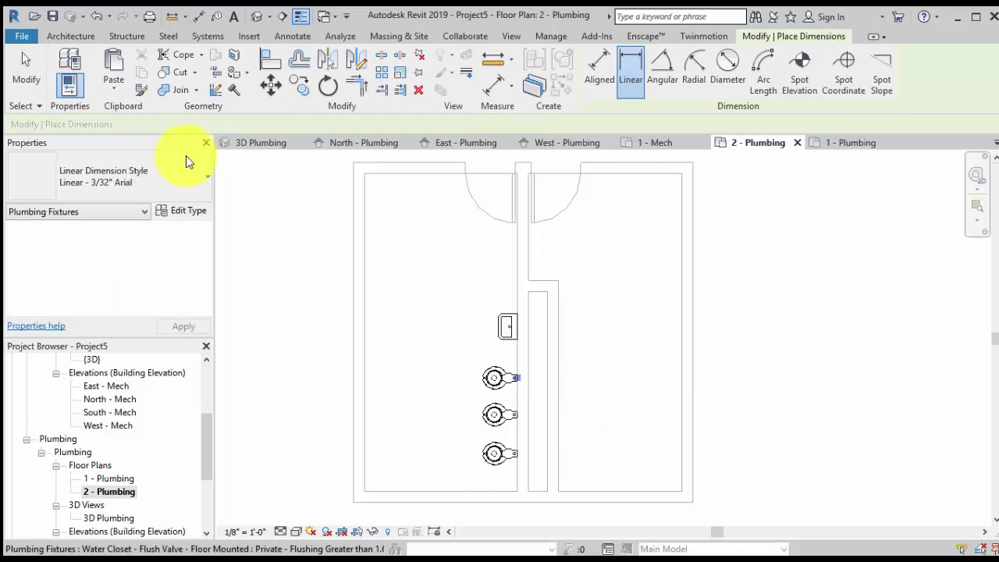
{"action": "left_click", "coordinate": [517, 378]}
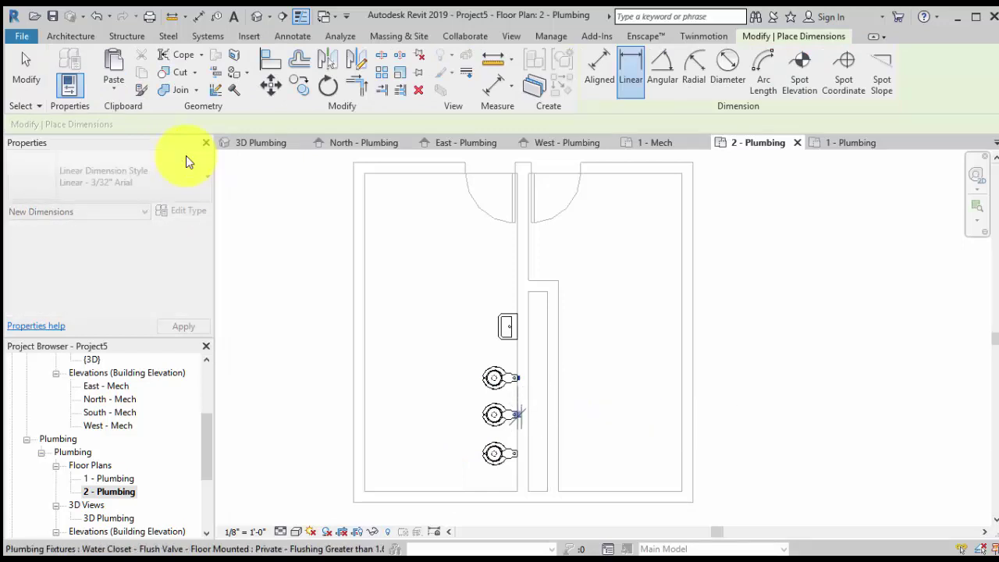
{"action": "left_click", "coordinate": [518, 414]}
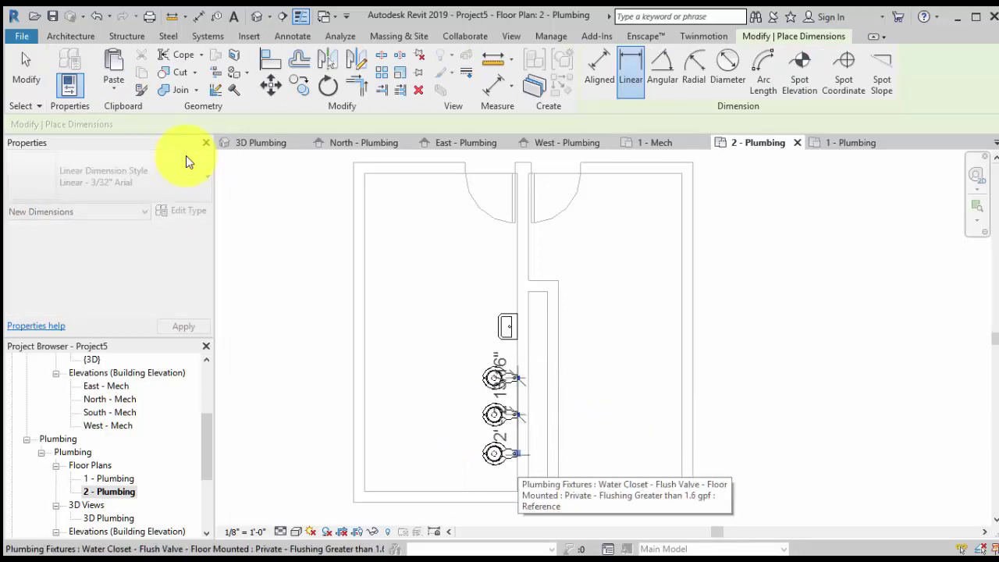
{"action": "left_click", "coordinate": [517, 453]}
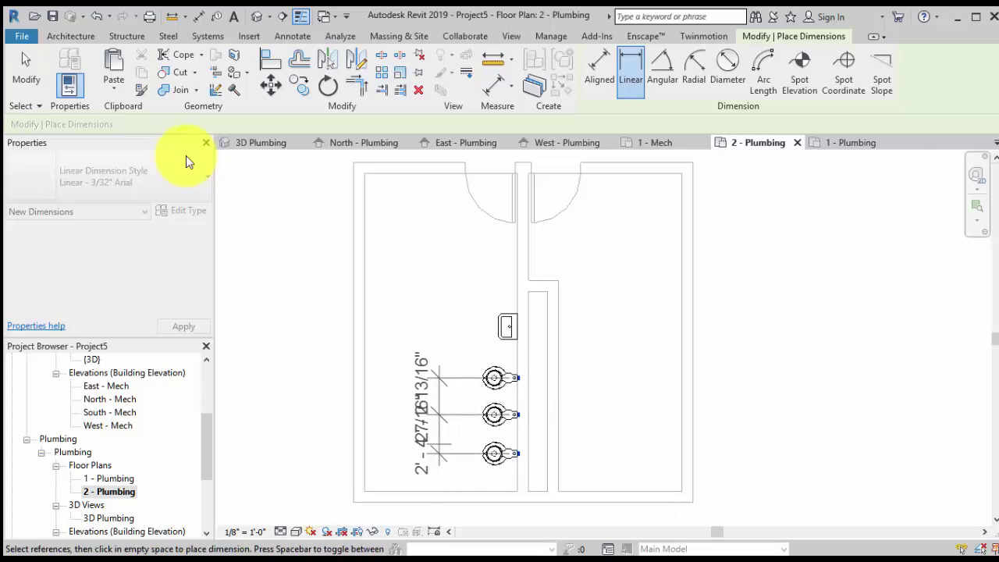
{"action": "left_click", "coordinate": [438, 444]}
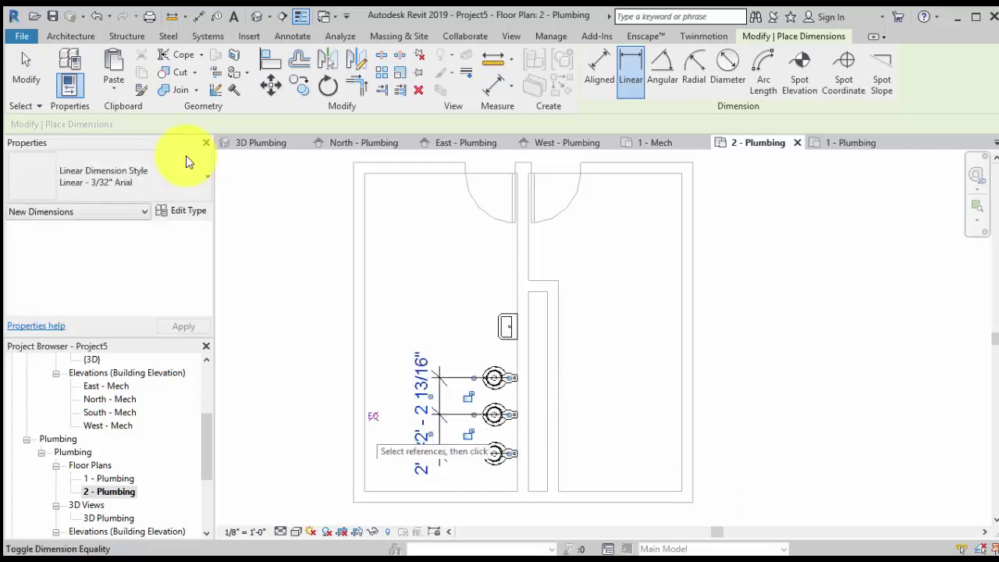
- Constrain the three water closets to equal spacing using the dimension's equality toggle, and end the dimension command
{"action": "left_click", "coordinate": [373, 416]}
{"action": "middle_click_drag", "start_coordinate": [572, 419], "coordinate": [554, 381]}
{"action": "scroll", "coordinate": [553, 381], "scroll_direction": "up", "scroll_amount": 3}
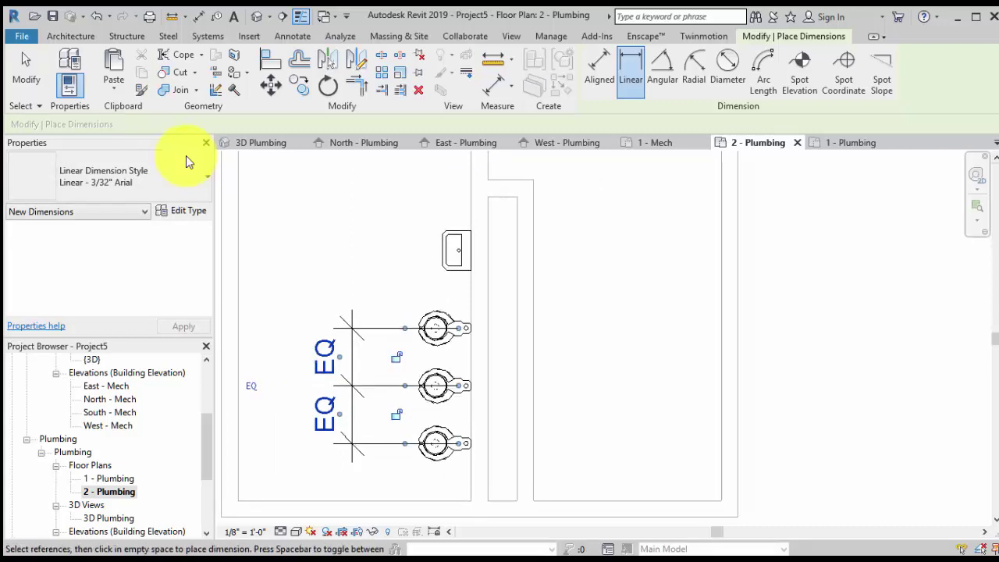
{"action": "scroll", "coordinate": [522, 457], "scroll_direction": "down", "scroll_amount": 1}
{"action": "key", "text": "Escape"}
{"action": "key", "text": "Escape"}
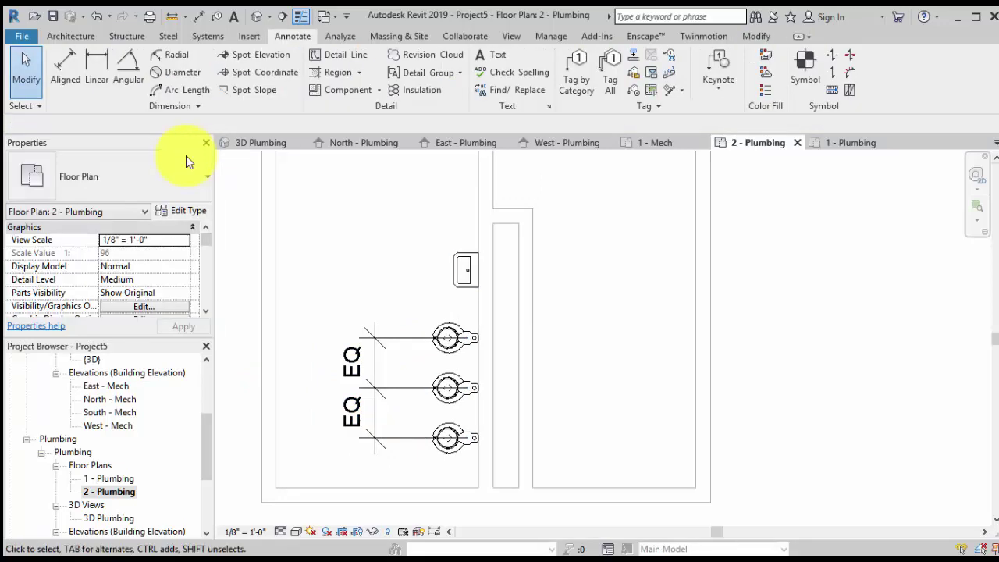
- Mirror a copy of the lavatory and three water closets to the east room about a vertical axis drawn through the chase wall's midpoint
{"action": "left_click_drag", "start_coordinate": [411, 228], "coordinate": [504, 467]}
{"action": "middle_click_drag", "start_coordinate": [469, 390], "coordinate": [449, 390]}
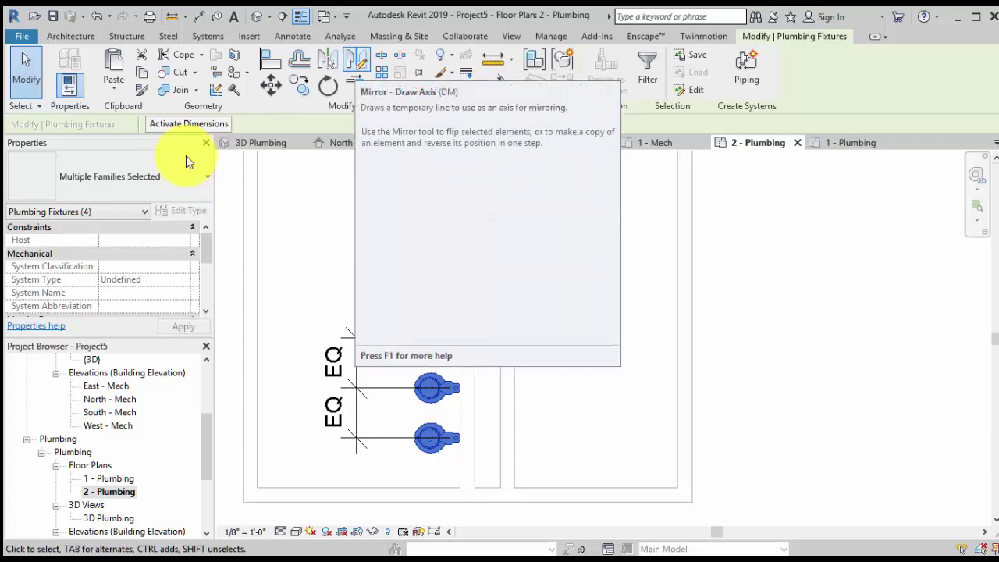
{"action": "left_click", "coordinate": [356, 61]}
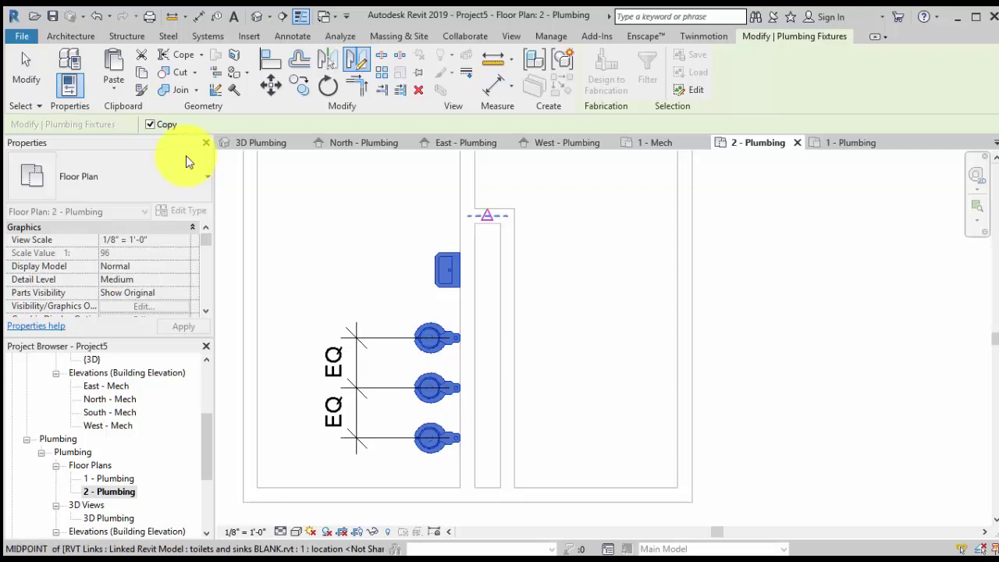
{"action": "left_click", "coordinate": [487, 215]}
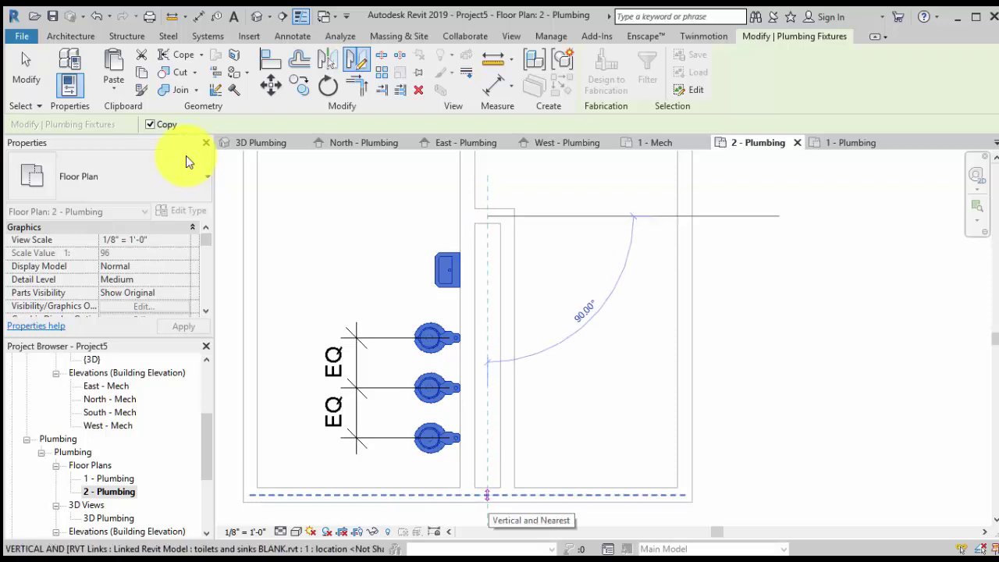
{"action": "left_click", "coordinate": [487, 495]}
{"action": "middle_click_drag", "start_coordinate": [487, 495], "coordinate": [487, 484]}
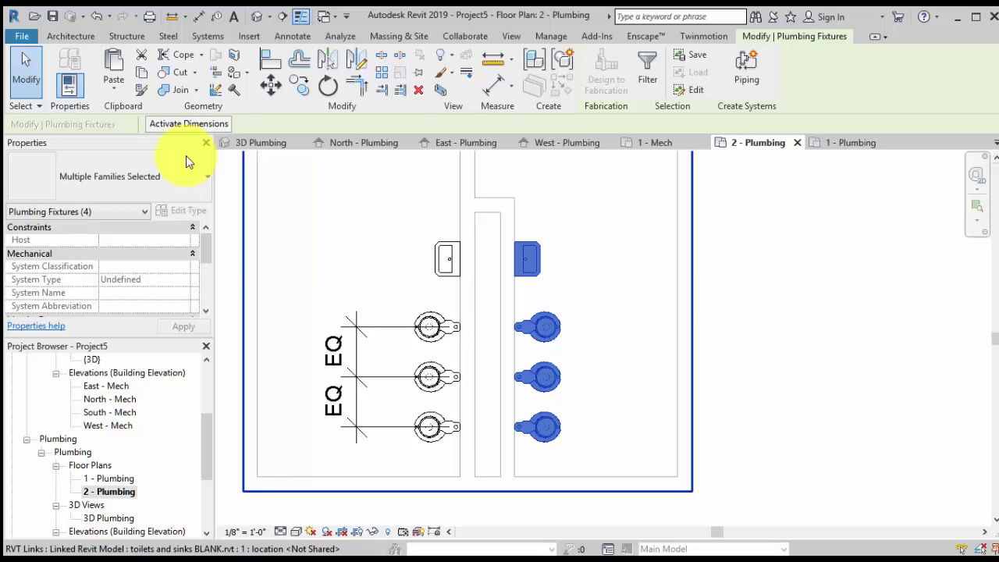
- Create a Sanitary piping system named "drainage" from all eight fixtures on both sides of the chase
{"action": "mouse_move", "coordinate": [662, 337]}
{"action": "middle_mouse_down"}
{"action": "mouse_move", "coordinate": [724, 383]}
{"action": "mouse_move", "coordinate": [688, 334]}
{"action": "middle_mouse_up"}
{"action": "scroll", "coordinate": [724, 382], "scroll_direction": "down", "scroll_amount": 1}
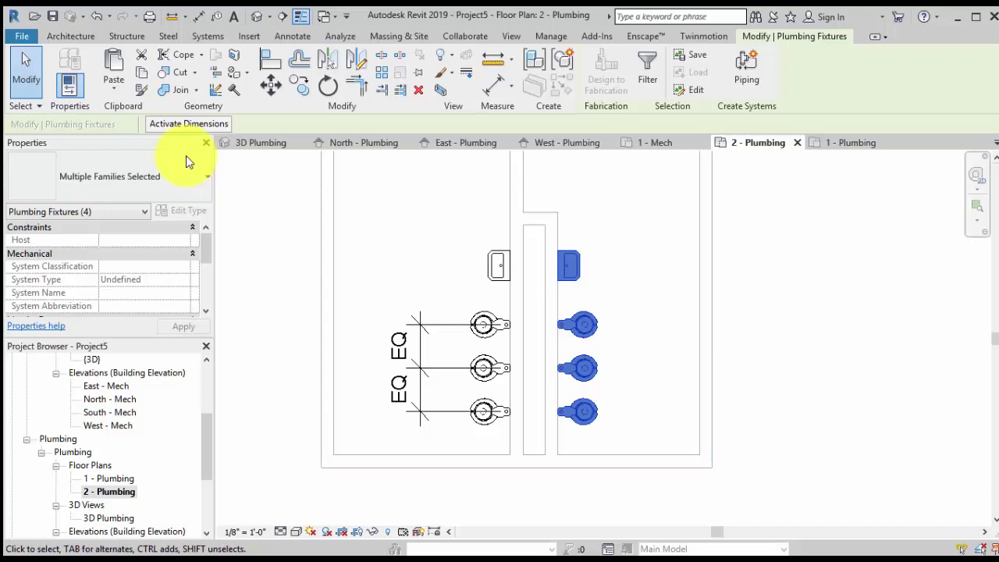
{"action": "left_click", "coordinate": [499, 265], "text": "ctrl"}
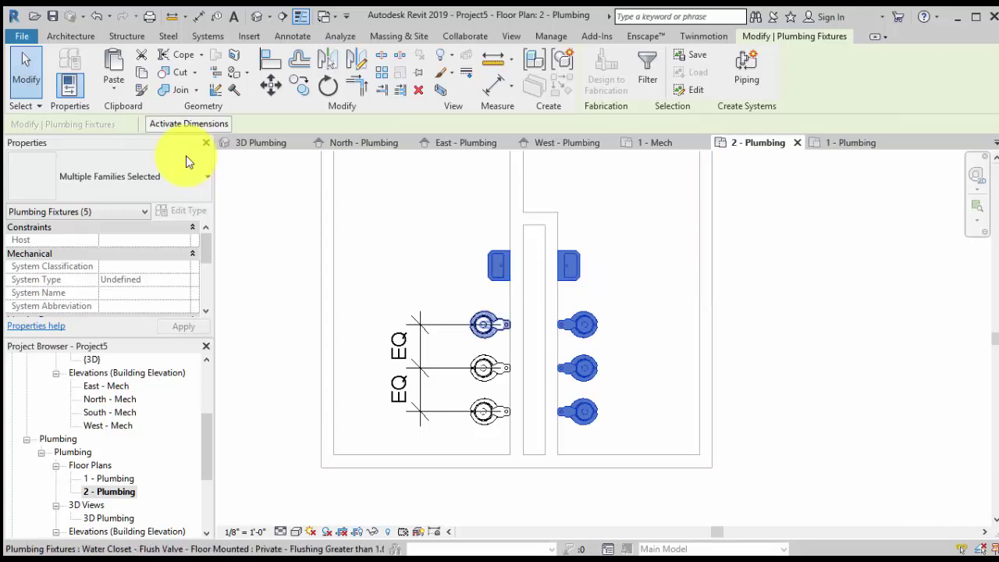
{"action": "left_click", "coordinate": [484, 324], "text": "ctrl"}
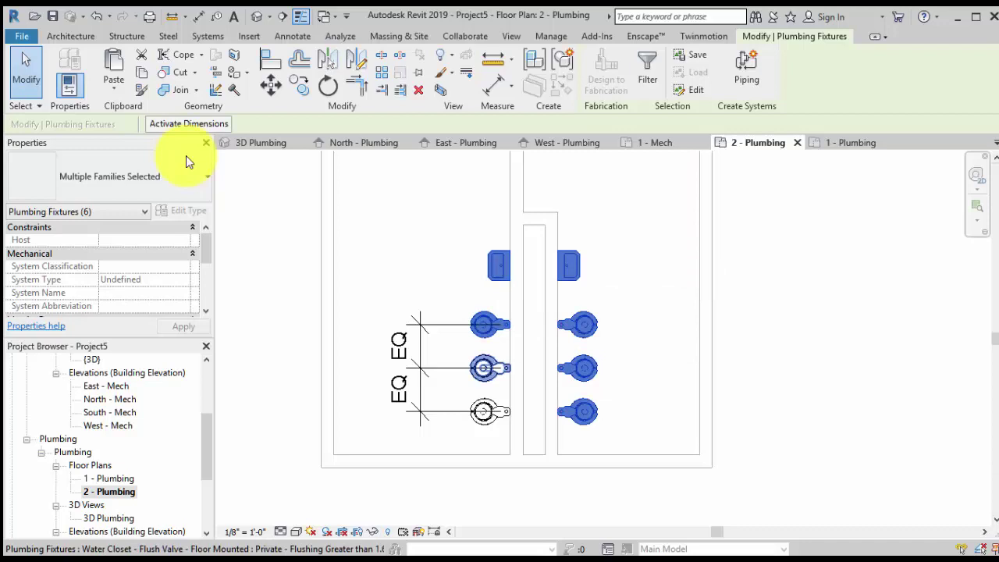
{"action": "left_click", "coordinate": [484, 368], "text": "ctrl"}
{"action": "left_click", "coordinate": [484, 412], "text": "ctrl"}
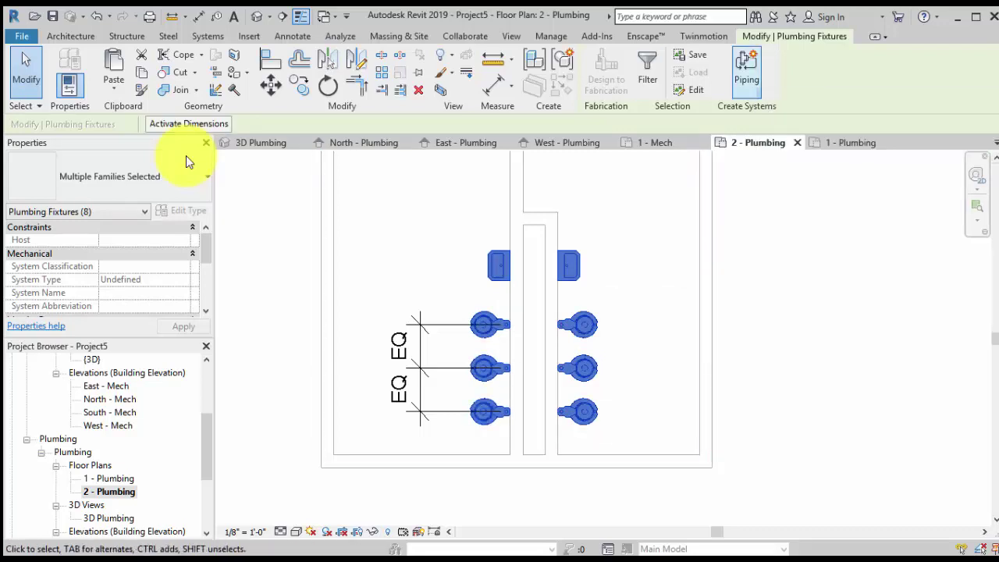
{"action": "left_click", "coordinate": [747, 68]}
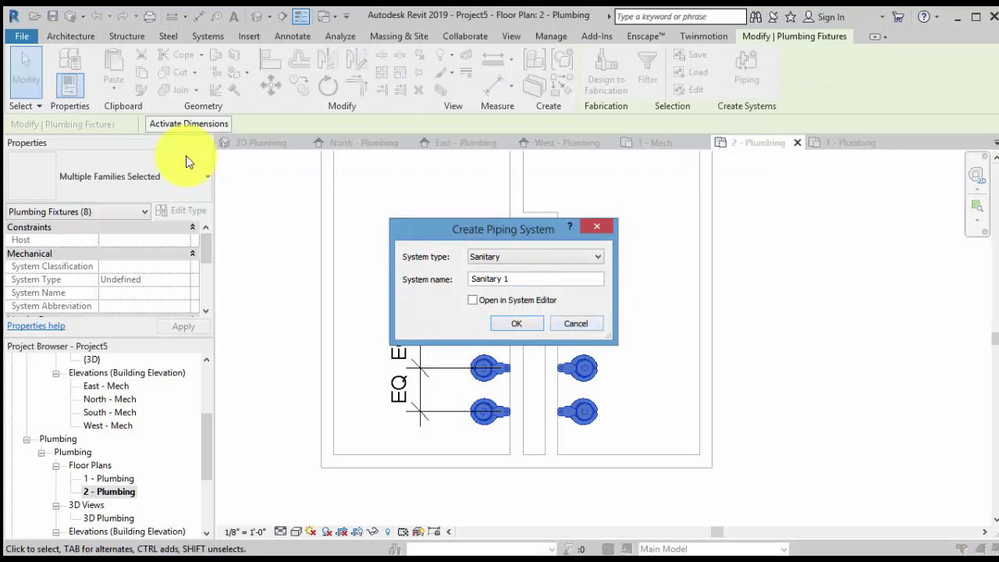
{"action": "left_click_drag", "start_coordinate": [510, 279], "coordinate": [470, 279]}
{"action": "type", "text": "drainage"}
{"action": "key", "text": "Return"}
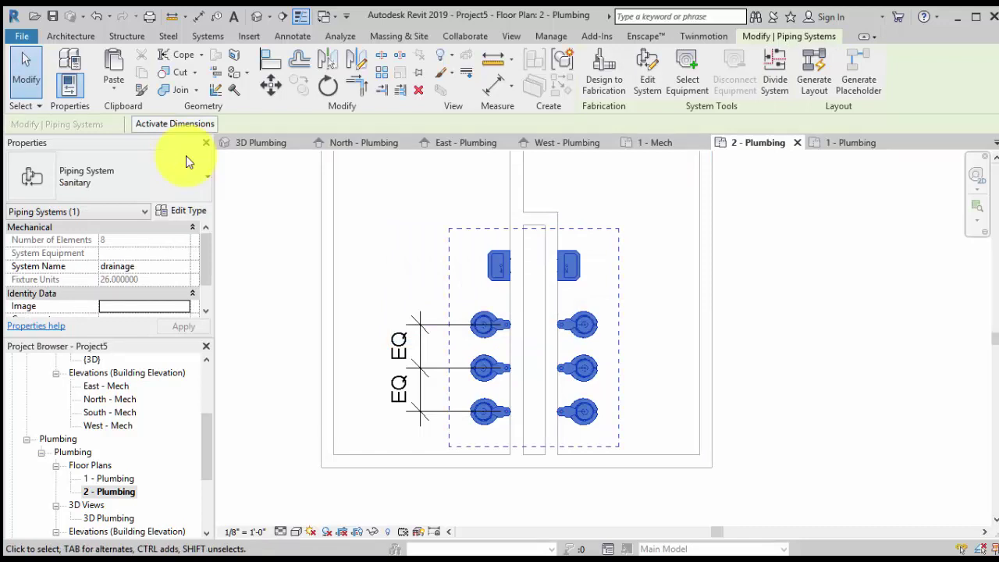
- Start generating a pipe layout for the drainage system and set its slope to 1/4" / 12"
{"action": "middle_click_drag", "start_coordinate": [534, 335], "coordinate": [548, 338]}
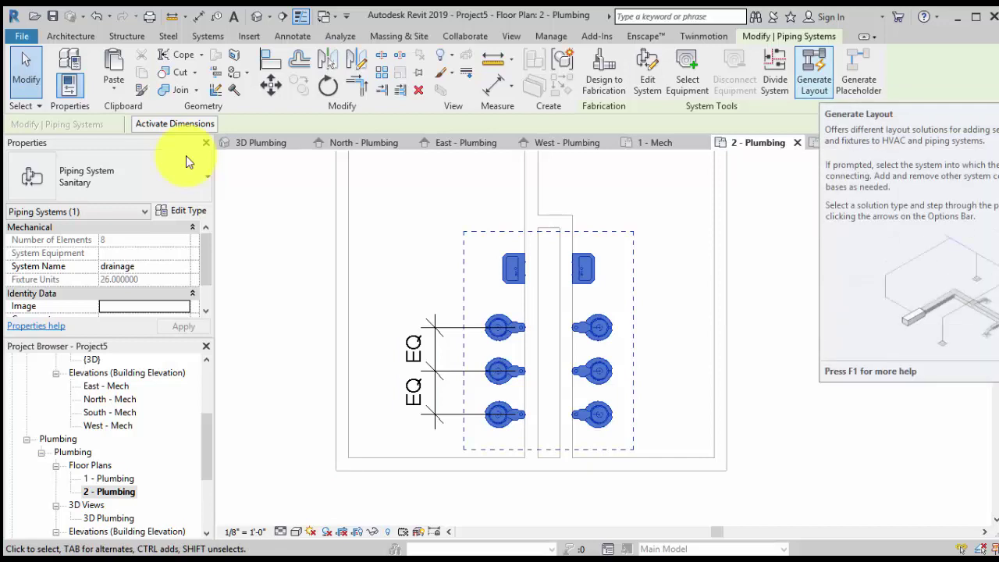
{"action": "left_click", "coordinate": [814, 70]}
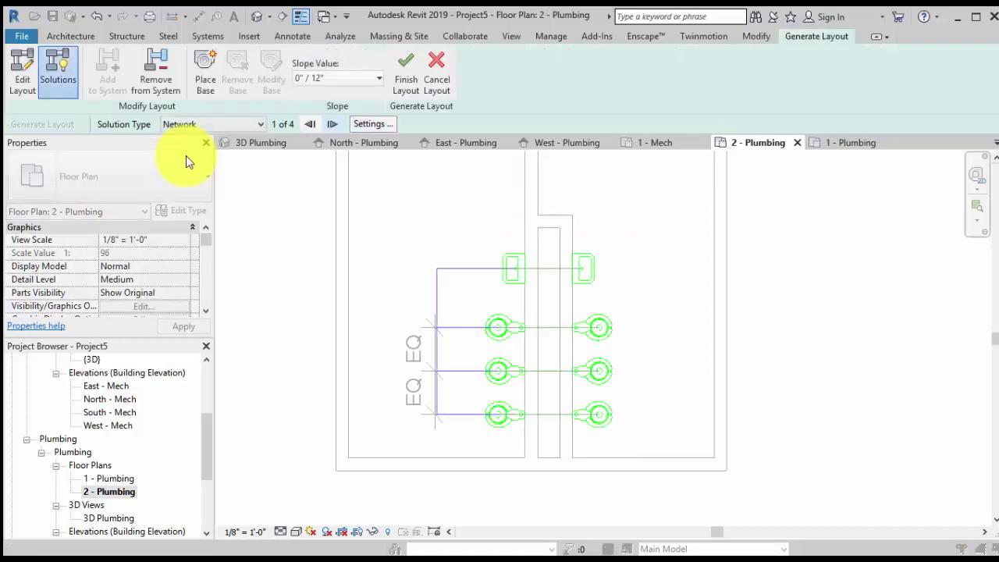
{"action": "left_click", "coordinate": [379, 78]}
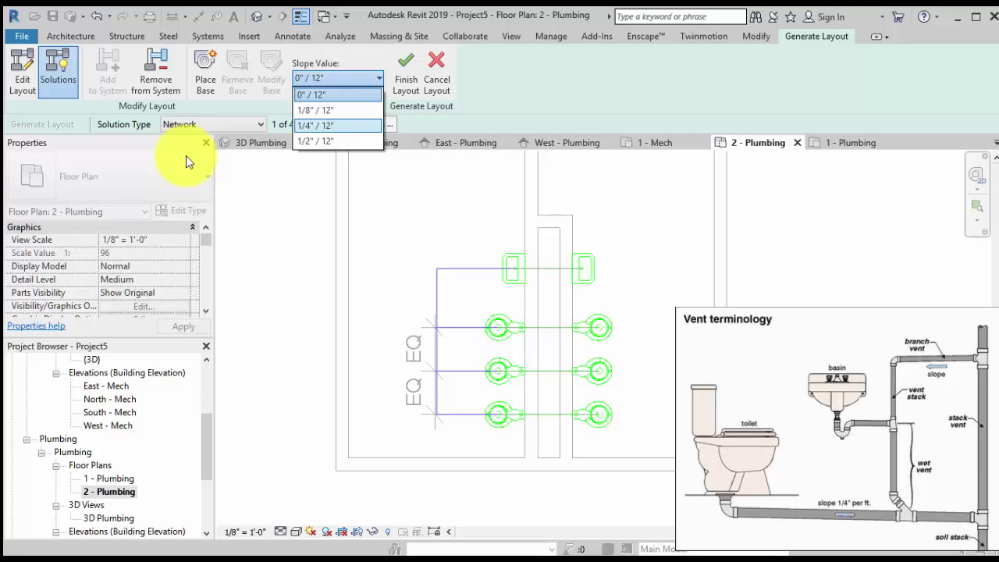
{"action": "key", "text": "Return"}
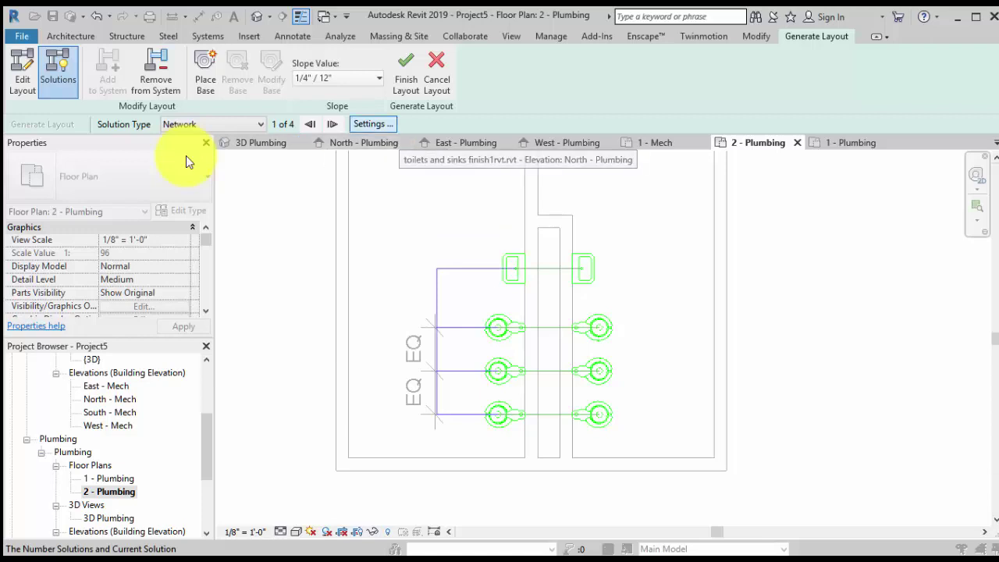
- Set the offset to 1 for both the main and branch pipes in the sanitary pipe conversion settings
{"action": "left_click", "coordinate": [373, 124]}
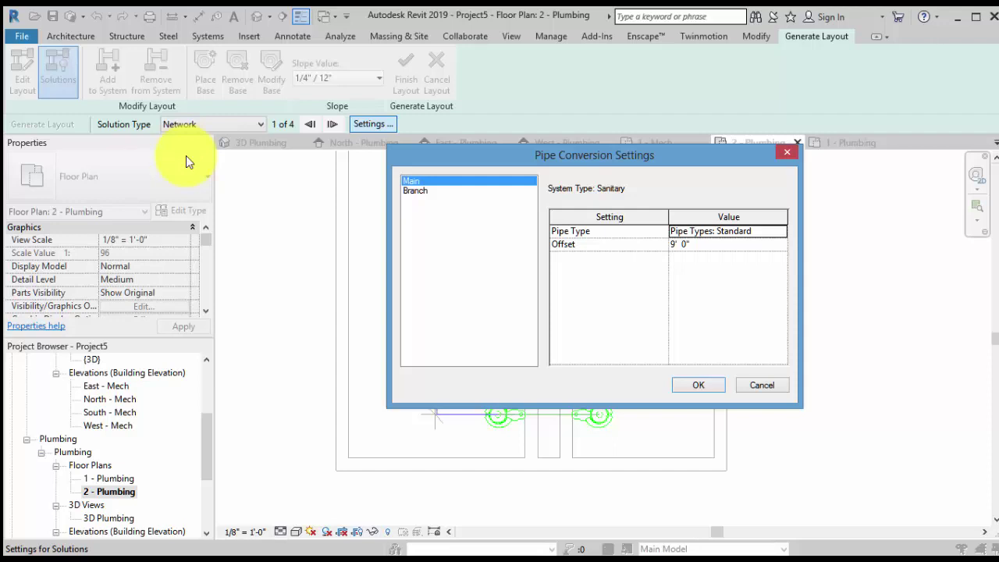
{"action": "key", "text": "Down"}
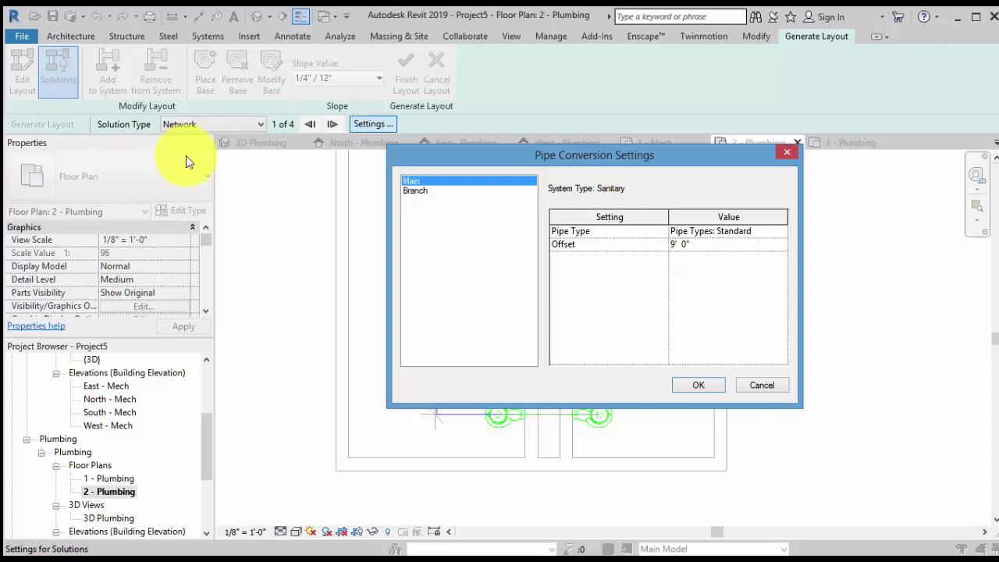
{"action": "key", "text": "shift+Right"}
{"action": "type", "text": "1"}
{"action": "key", "text": "Down"}
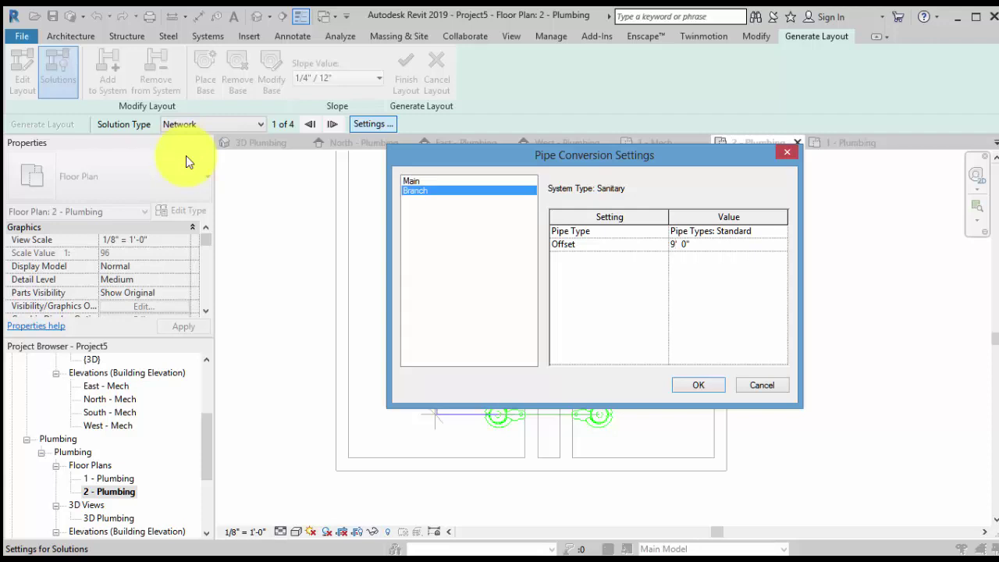
{"action": "key", "text": "BackSpace"}
{"action": "type", "text": "1"}
{"action": "key", "text": "Return"}
{"action": "key", "text": "Return"}
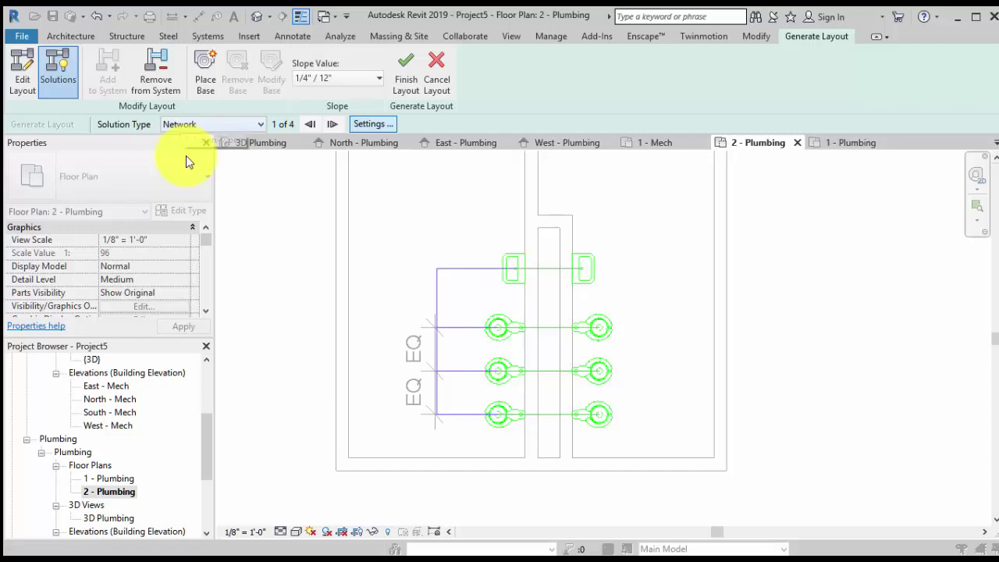
- Cycle backward through the four Network layout solutions to compare their pipe routes
{"action": "left_click", "coordinate": [310, 124]}
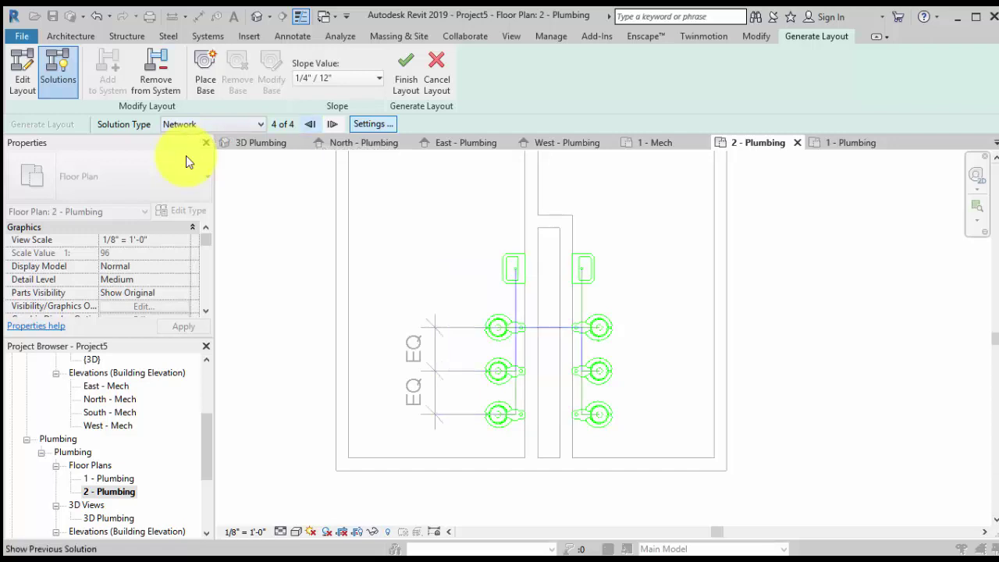
{"action": "left_click", "coordinate": [310, 124]}
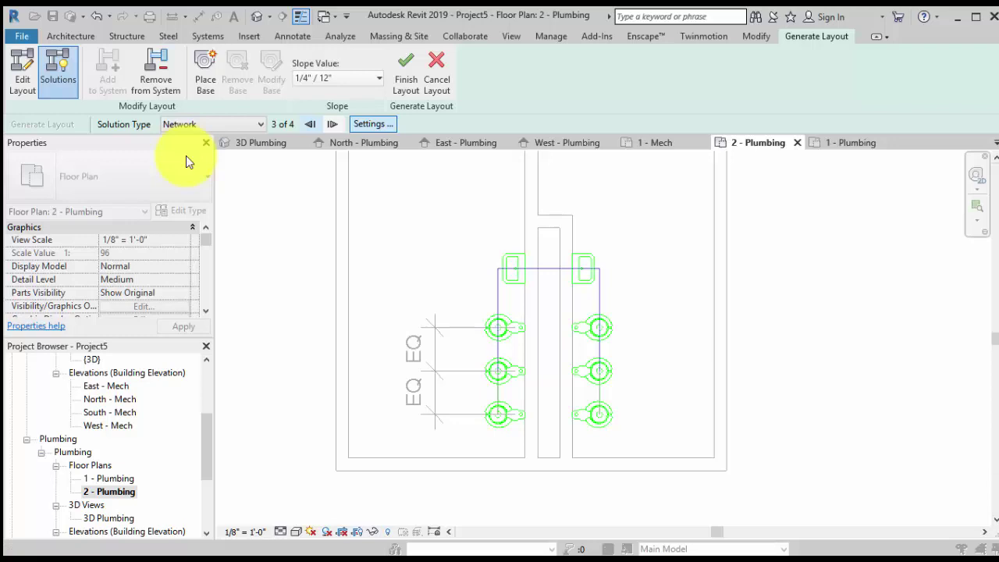
{"action": "left_click", "coordinate": [310, 124]}
{"action": "left_click", "coordinate": [309, 124]}
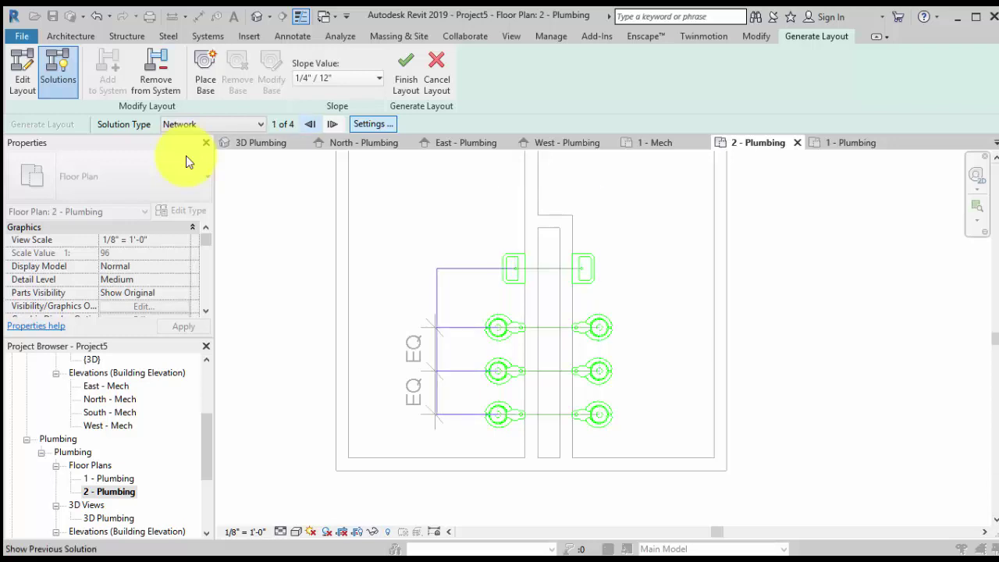
- Change the layout solution type to Intersections and cycle backward through its solutions to compare the pipe routes
{"action": "left_click", "coordinate": [310, 124]}
{"action": "left_click", "coordinate": [310, 123]}
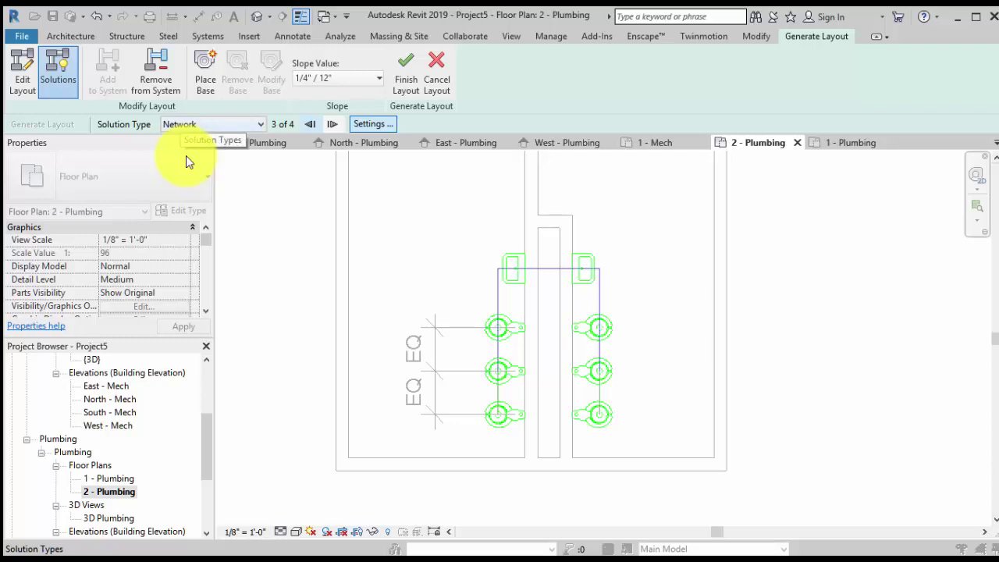
{"action": "left_click", "coordinate": [186, 125]}
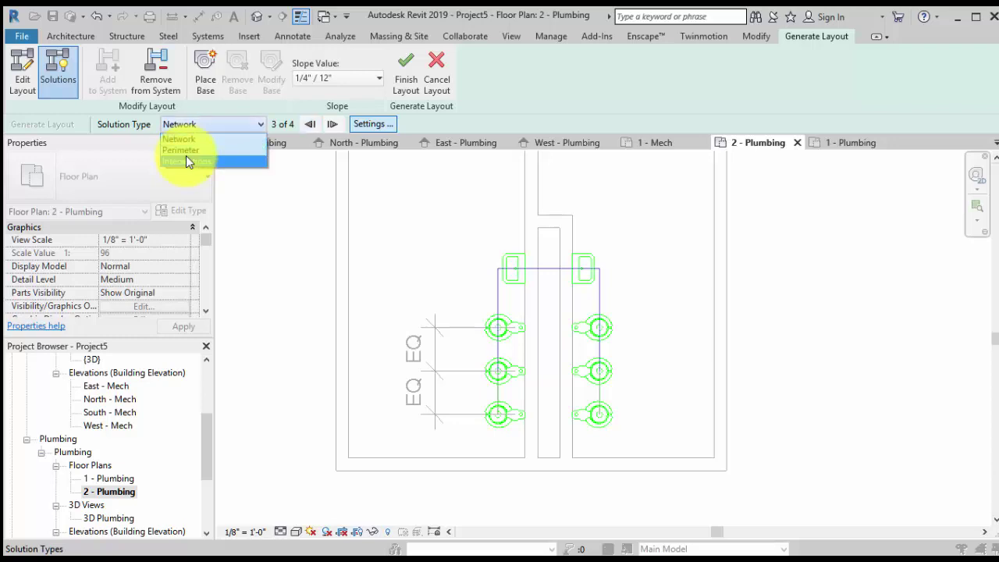
{"action": "left_click", "coordinate": [186, 161]}
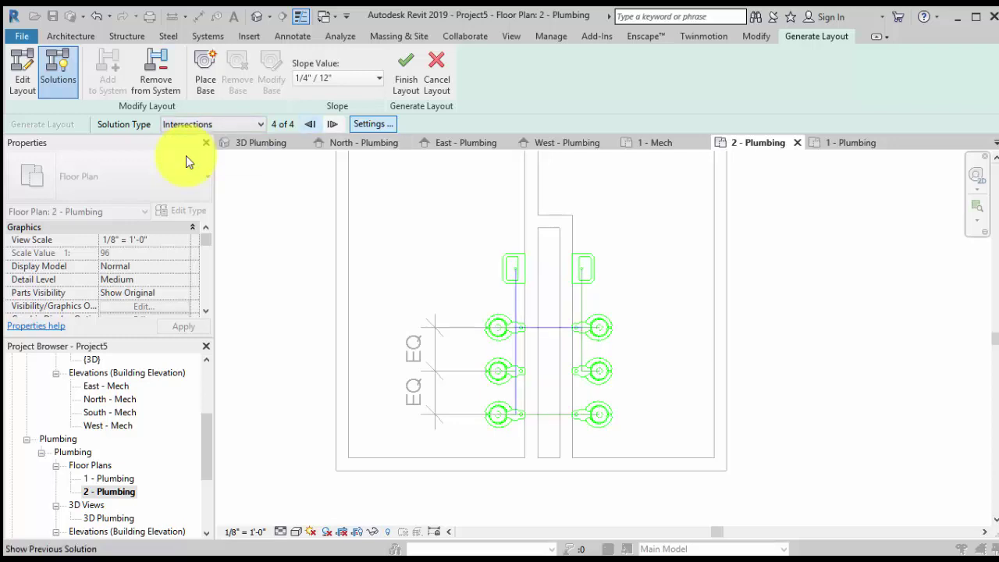
{"action": "left_click", "coordinate": [310, 124]}
{"action": "left_click", "coordinate": [310, 125]}
{"action": "left_click", "coordinate": [309, 124]}
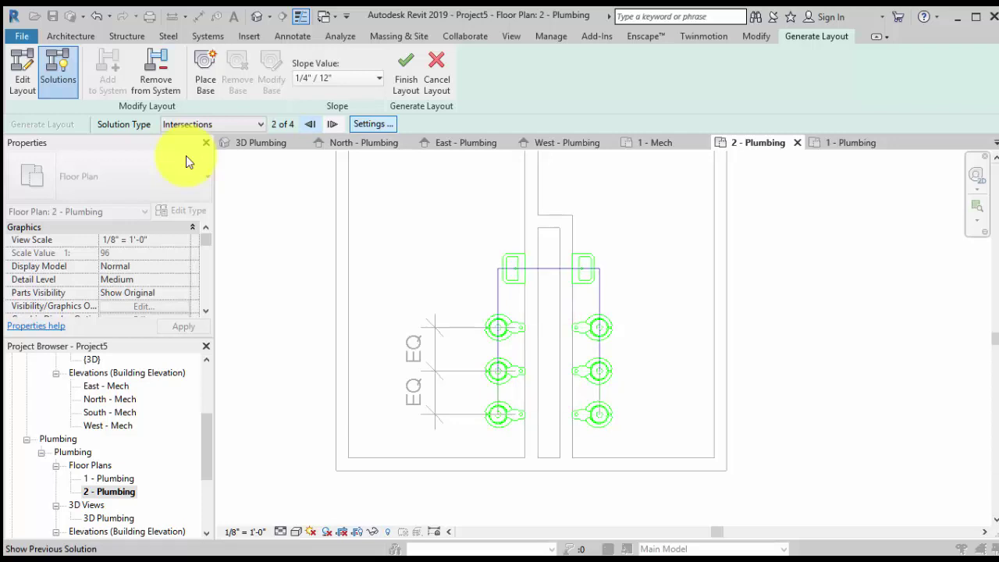
{"action": "left_click", "coordinate": [310, 125]}
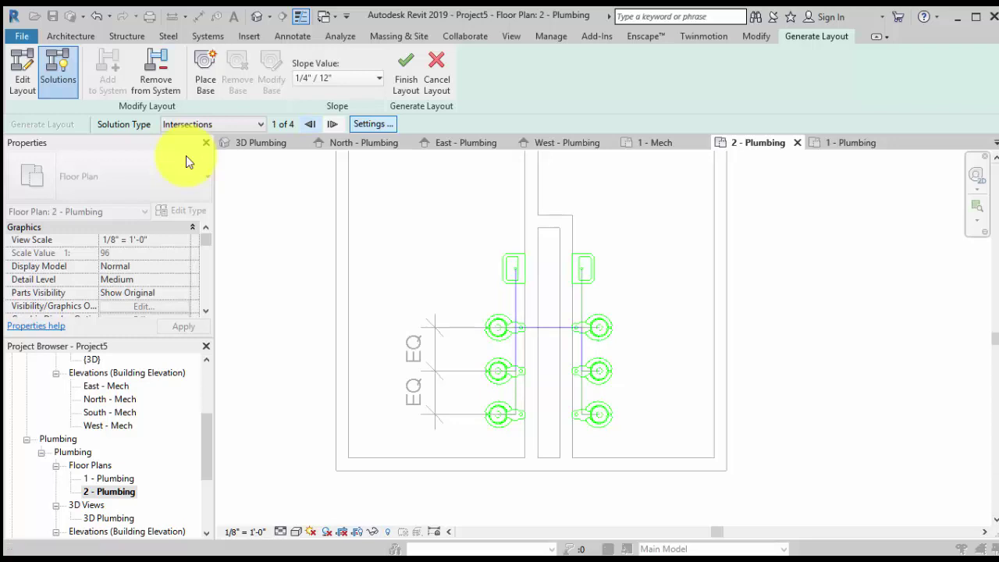
- Open the {3D} view and examine the lavatories and water closets up close
{"action": "left_click_drag", "start_coordinate": [206, 447], "coordinate": [206, 422]}
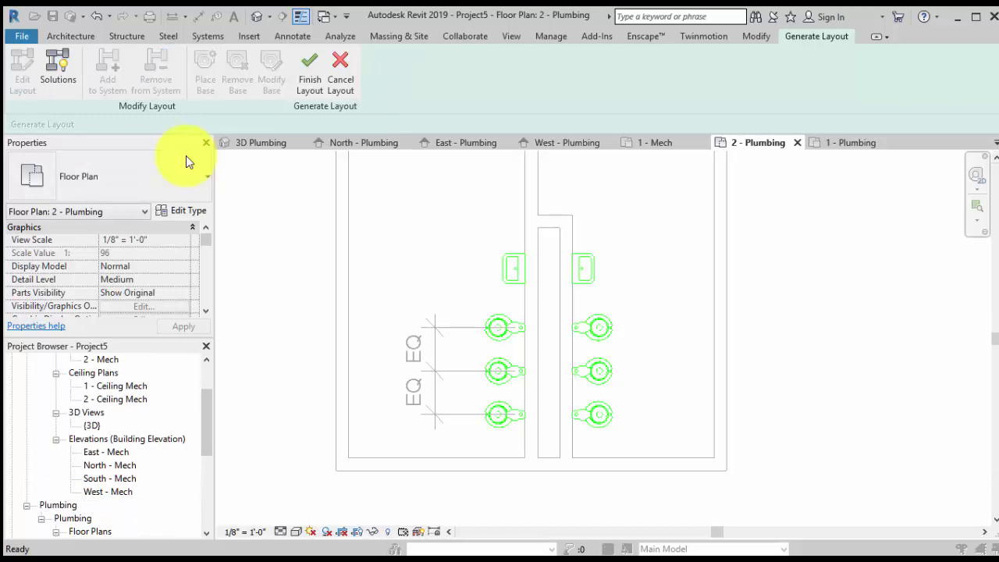
{"action": "double_click", "coordinate": [92, 425]}
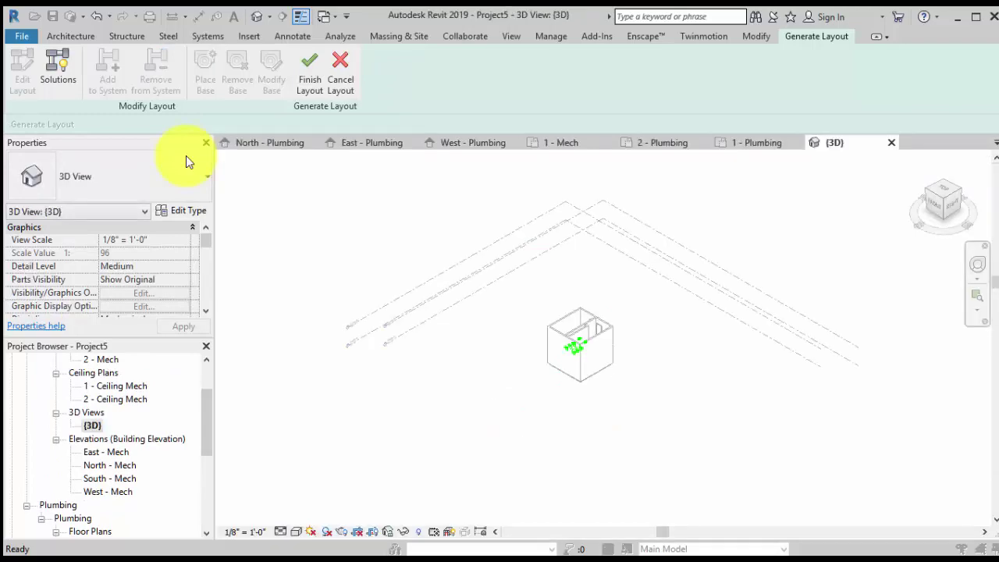
{"action": "scroll", "coordinate": [595, 361], "scroll_direction": "up", "scroll_amount": 6}
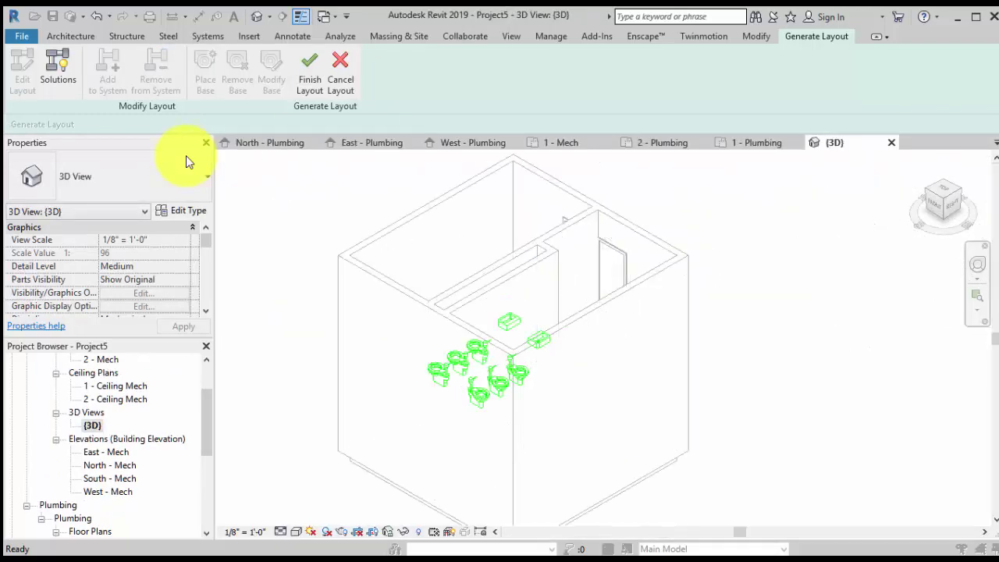
{"action": "scroll", "coordinate": [524, 378], "scroll_direction": "up", "scroll_amount": 5}
{"action": "scroll", "coordinate": [550, 390], "scroll_direction": "down", "scroll_amount": 3}
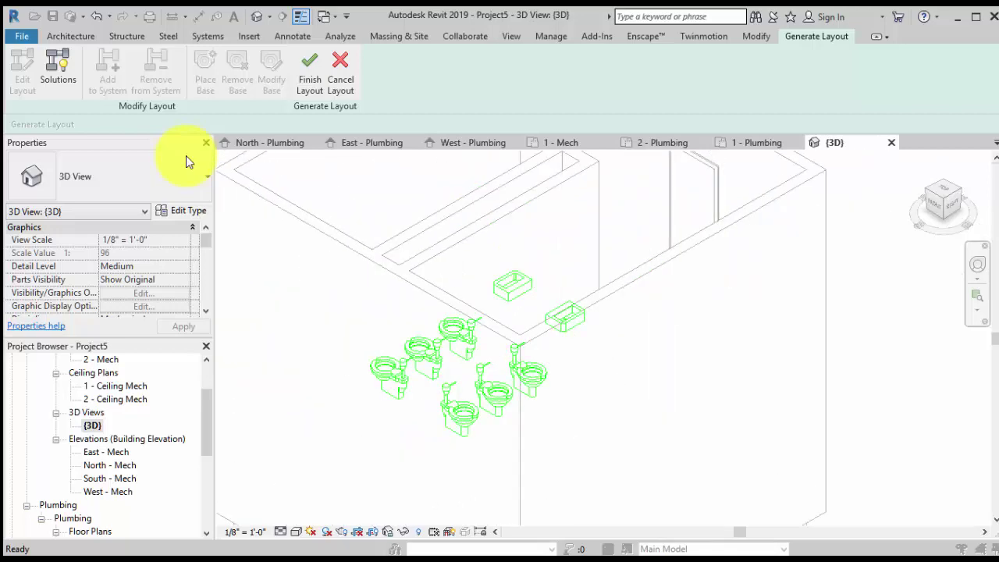
{"action": "scroll", "coordinate": [117, 445], "scroll_direction": "down", "scroll_amount": 2}
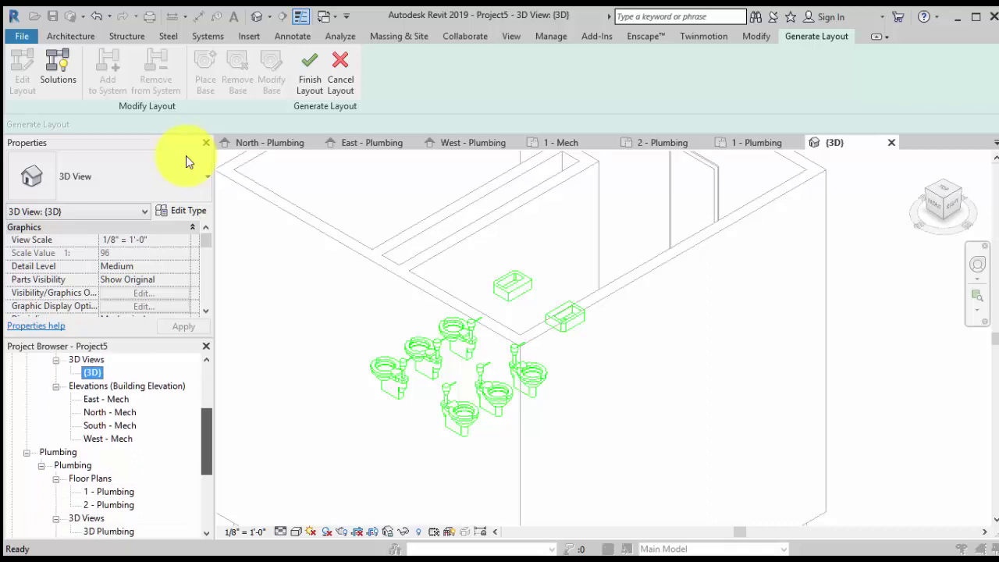
- Open the 3D Plumbing view and try to set its detail level to Fine
{"action": "left_click_drag", "start_coordinate": [206, 442], "coordinate": [206, 480]}
{"action": "left_click", "coordinate": [126, 439]}
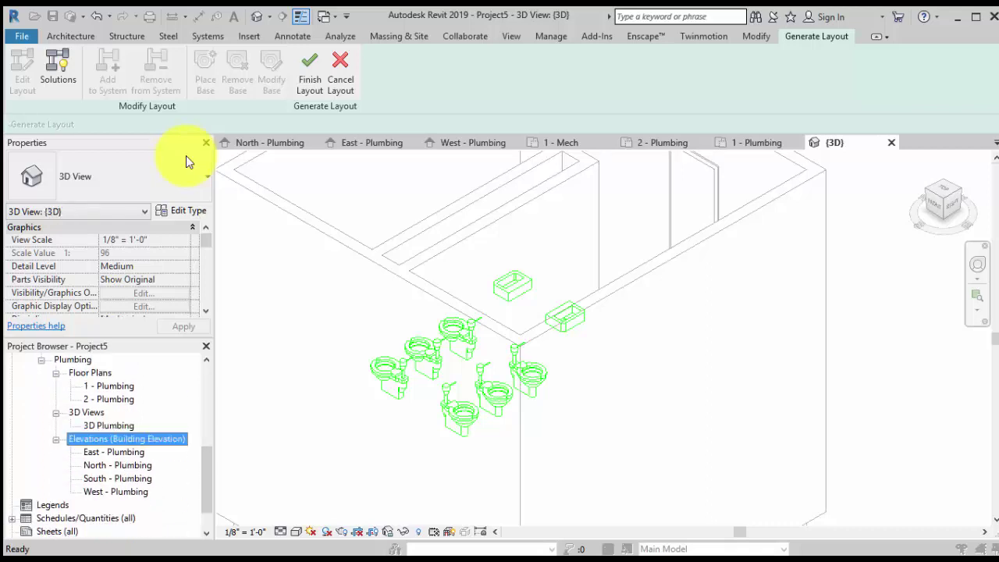
{"action": "double_click", "coordinate": [108, 426]}
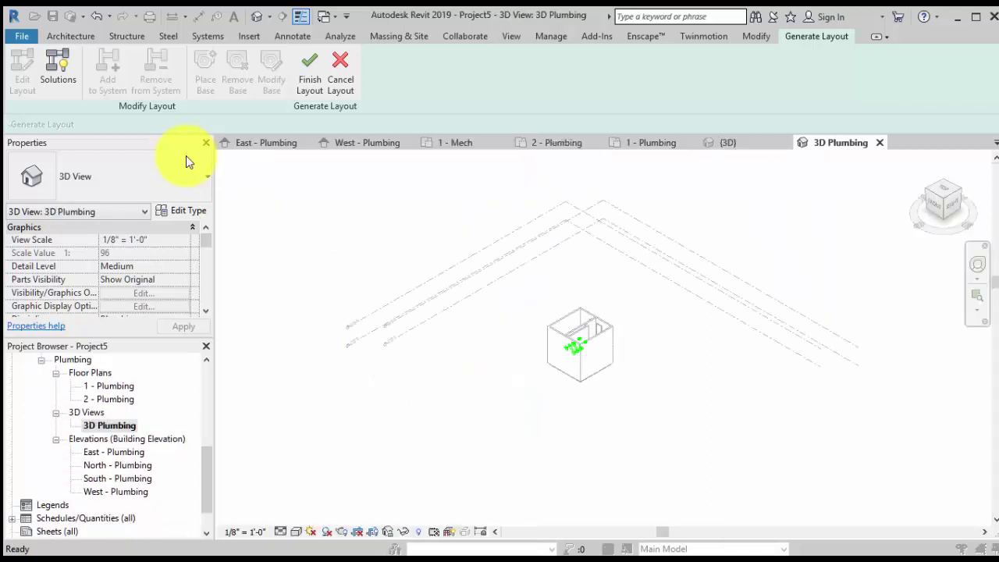
{"action": "scroll", "coordinate": [586, 347], "scroll_direction": "up", "scroll_amount": 8}
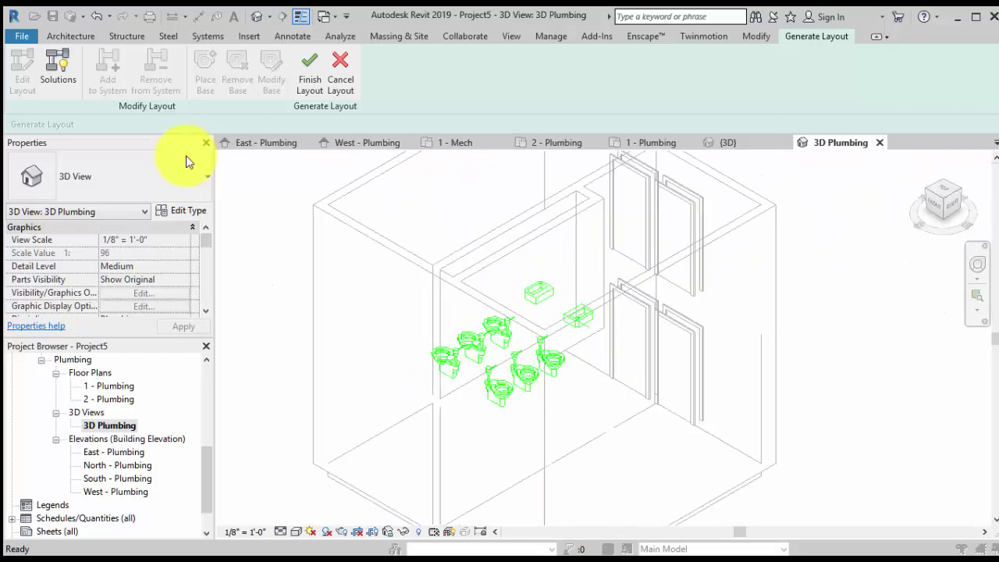
{"action": "scroll", "coordinate": [523, 383], "scroll_direction": "up", "scroll_amount": 4}
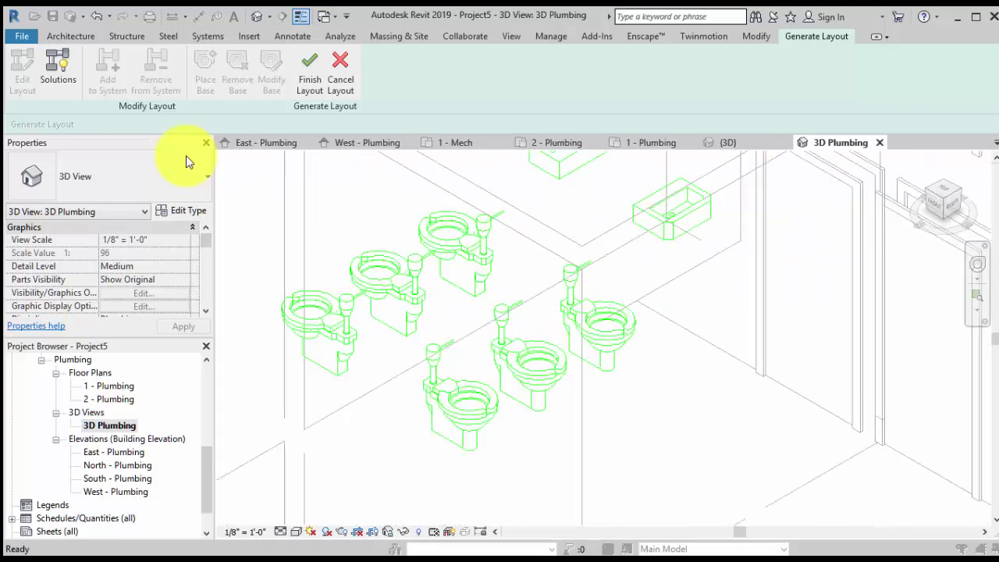
{"action": "left_click", "coordinate": [280, 532]}
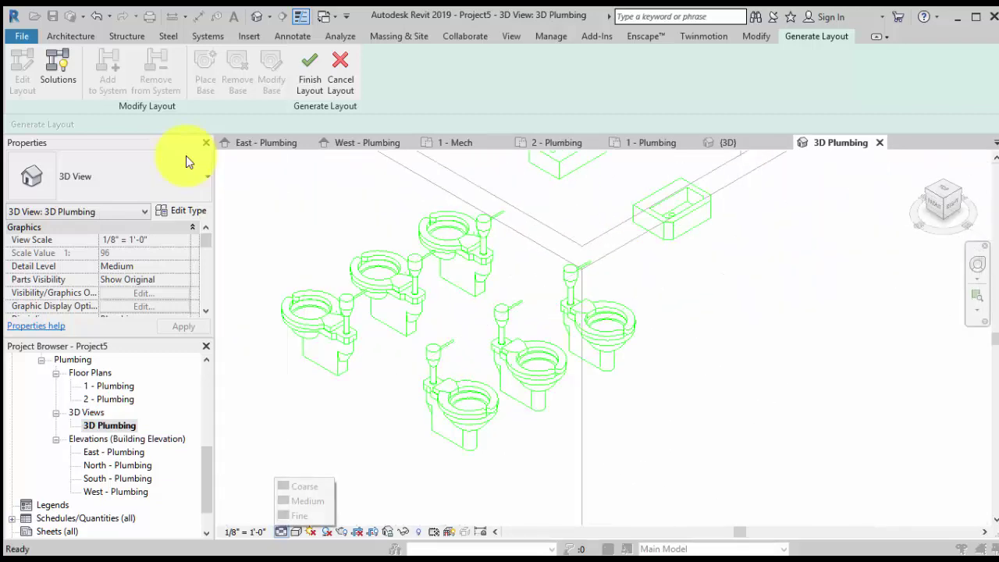
{"action": "left_click", "coordinate": [306, 515]}
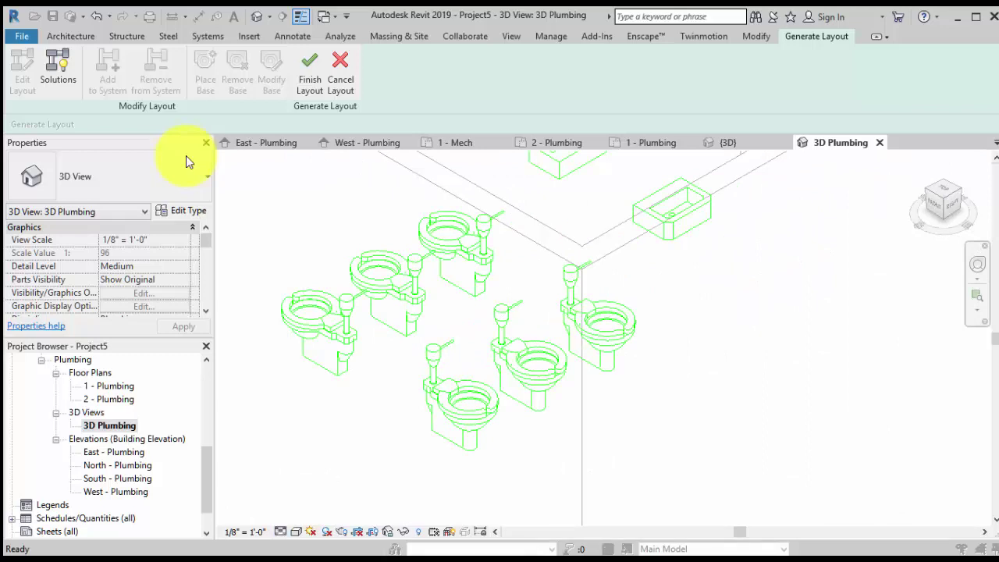
- Return to the 2 - Plumbing floor plan, show the Network layout solutions again and step back to the previous one
{"action": "double_click", "coordinate": [109, 386]}
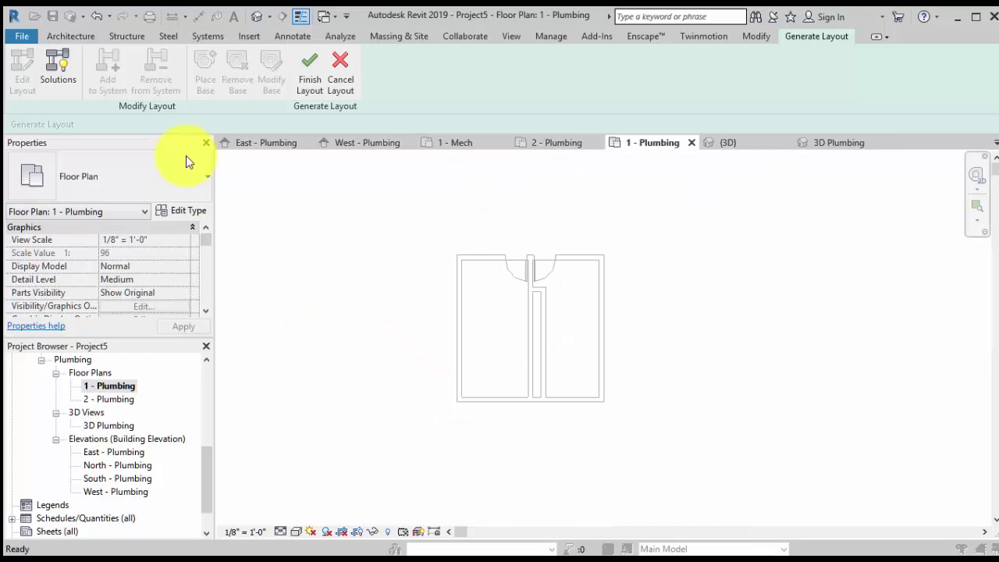
{"action": "double_click", "coordinate": [109, 399]}
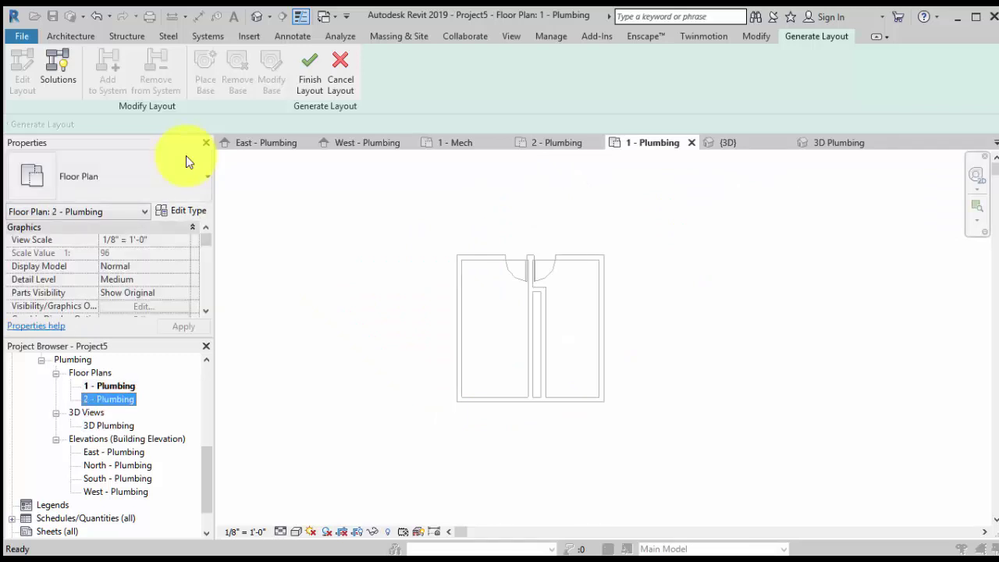
{"action": "scroll", "coordinate": [550, 360], "scroll_direction": "up", "scroll_amount": 2}
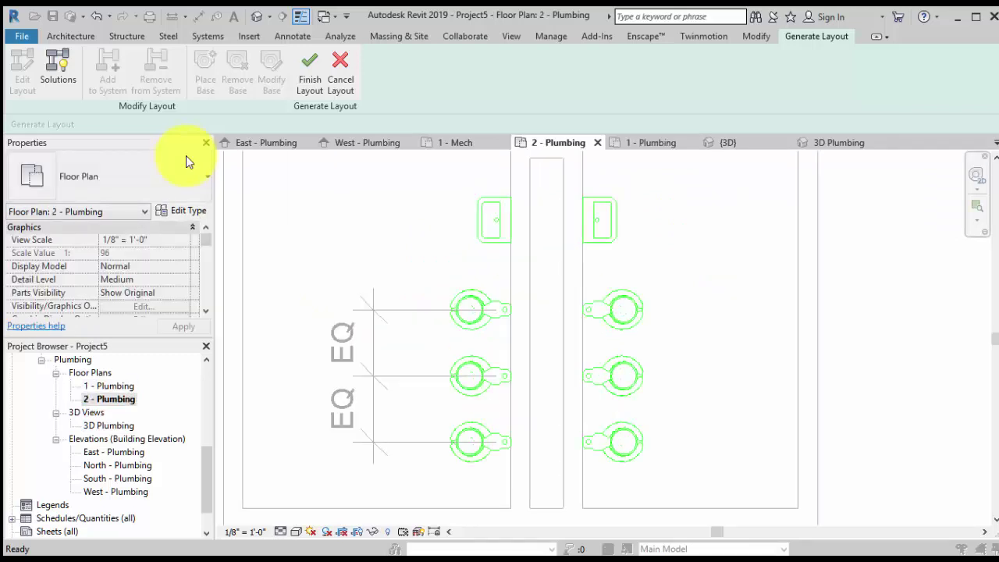
{"action": "scroll", "coordinate": [550, 358], "scroll_direction": "down", "scroll_amount": 2}
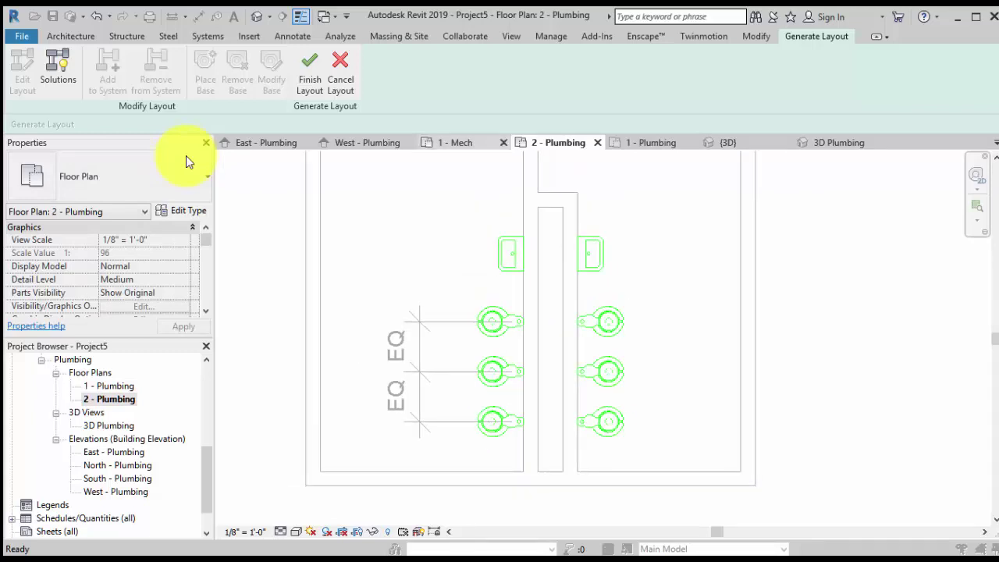
{"action": "left_click", "coordinate": [57, 68]}
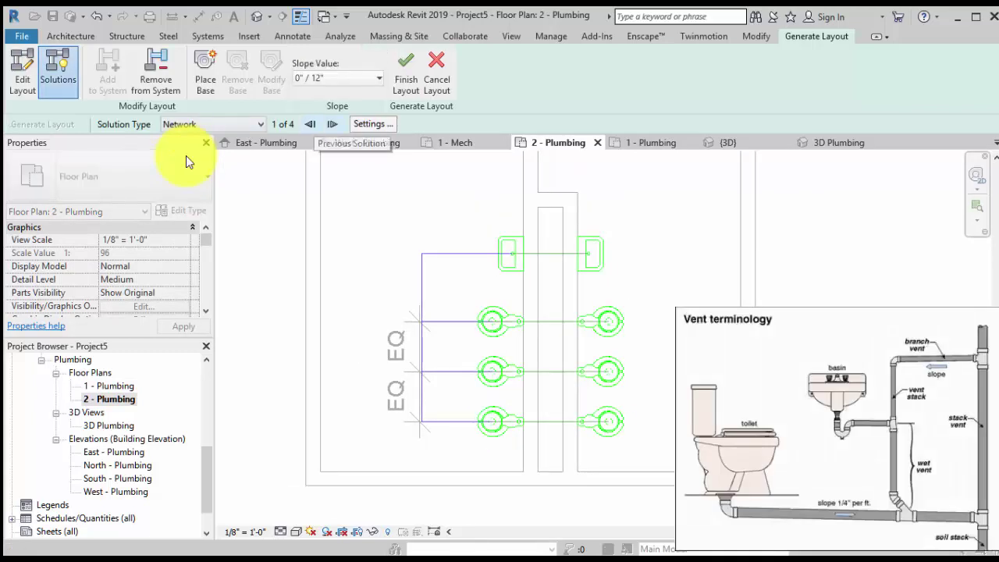
{"action": "left_click", "coordinate": [310, 123]}
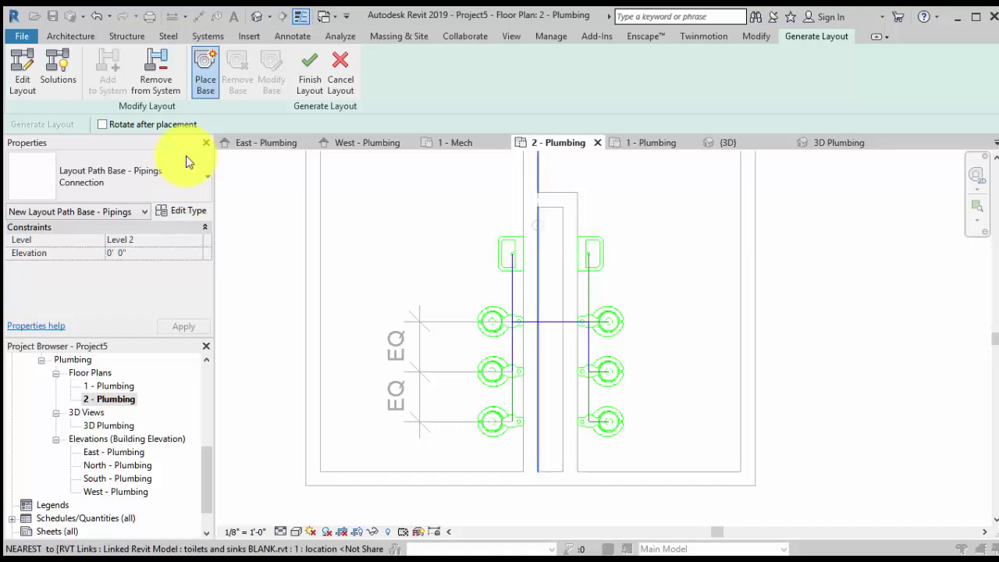
- Place a base inside the chase just above the lavatories, with a 4" diameter and a -15' 0" offset
{"action": "scroll", "coordinate": [554, 223], "scroll_direction": "up", "scroll_amount": 2}
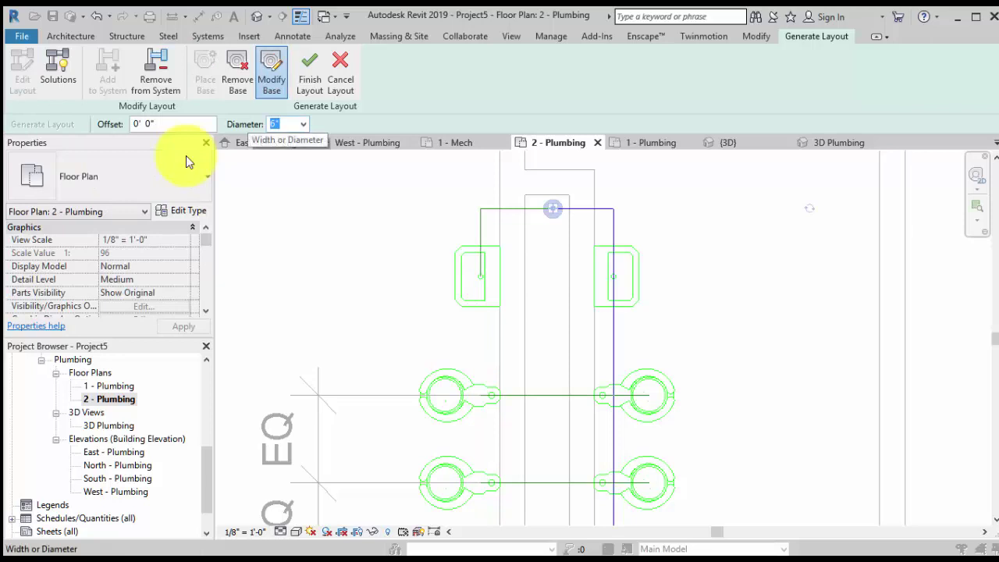
{"action": "left_click", "coordinate": [303, 124]}
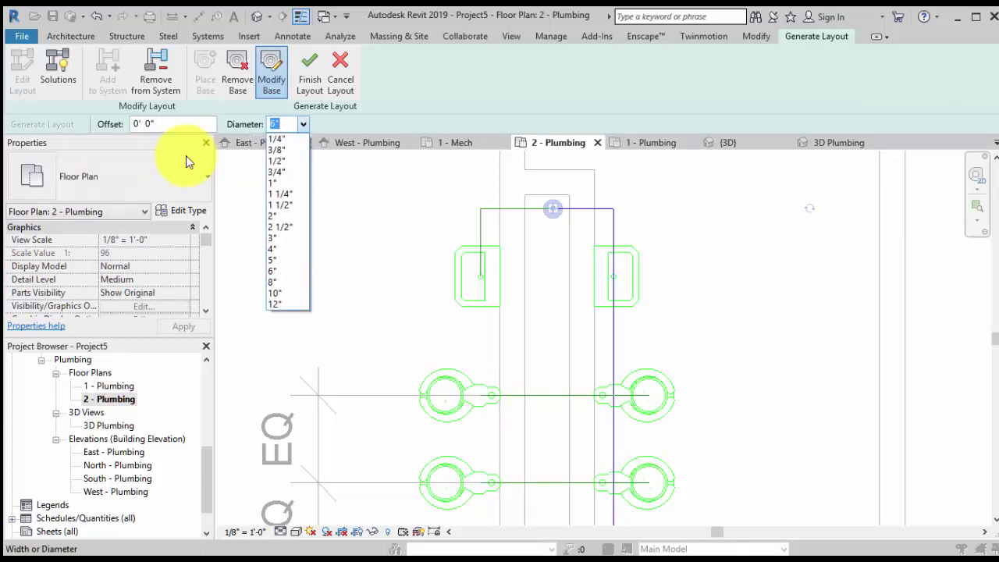
{"action": "key", "text": "Return"}
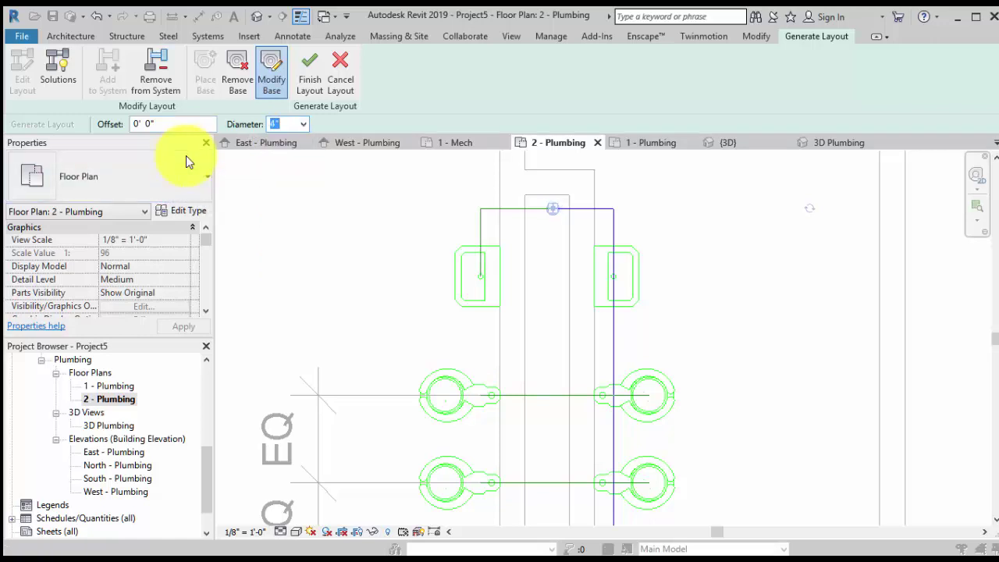
{"action": "left_click", "coordinate": [140, 124]}
{"action": "key", "text": "BackSpace"}
{"action": "type", "text": "-15"}
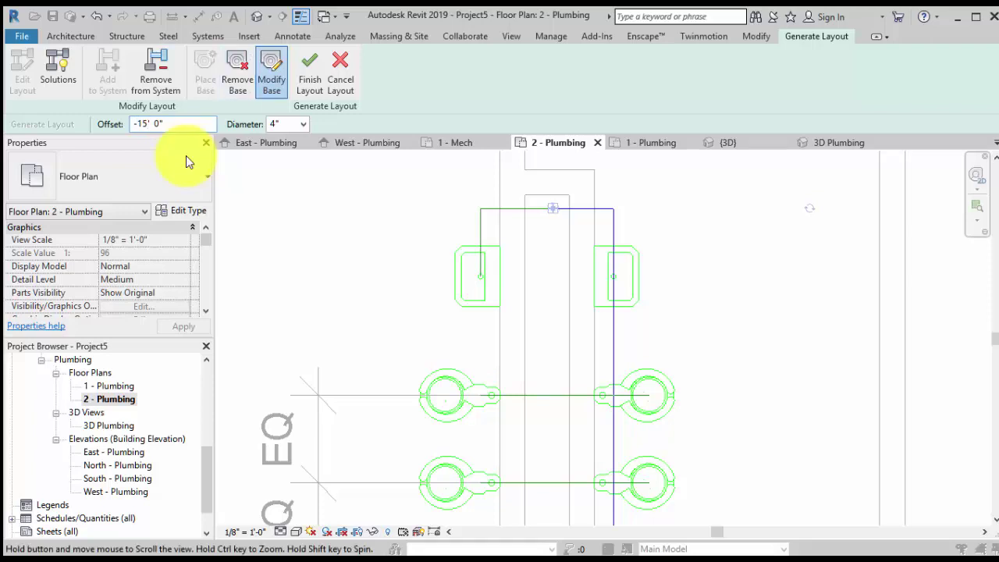
- Show Network solution 6 of 6, with the main running down the chase, and examine its pipe routes
{"action": "middle_click_drag", "start_coordinate": [186, 162], "coordinate": [202, 151]}
{"action": "scroll", "coordinate": [395, 263], "scroll_direction": "down", "scroll_amount": 1}
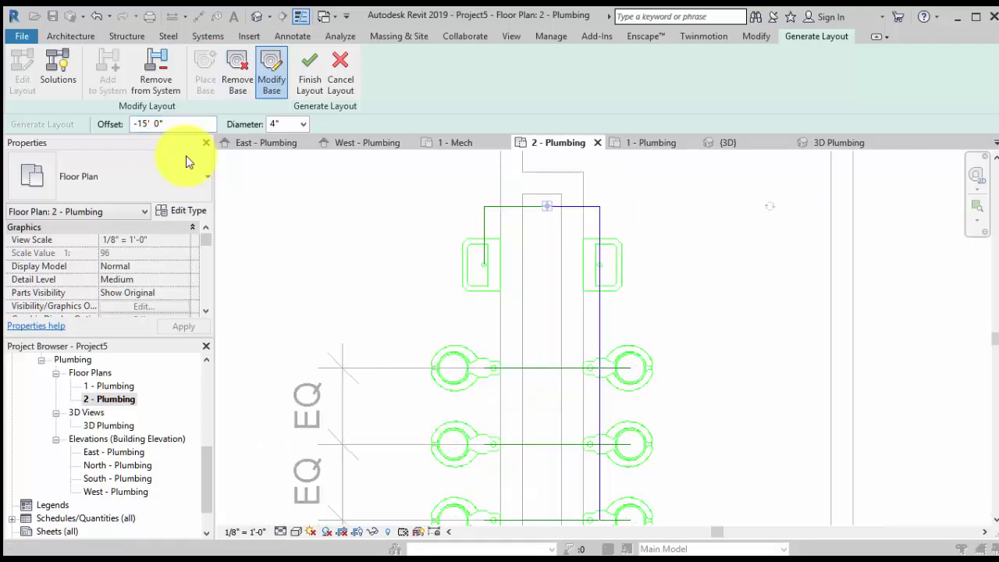
{"action": "left_click", "coordinate": [58, 70]}
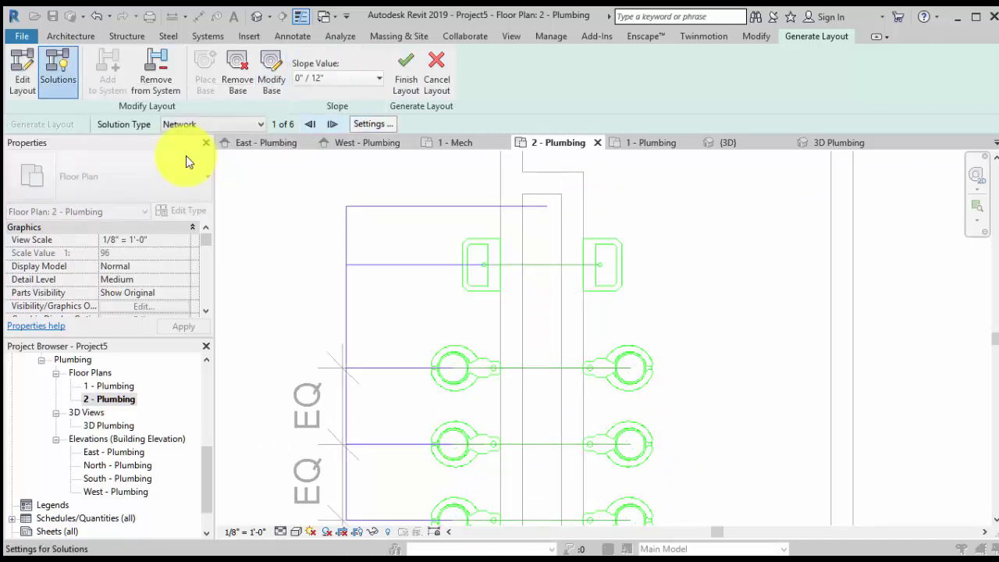
{"action": "left_click", "coordinate": [309, 123]}
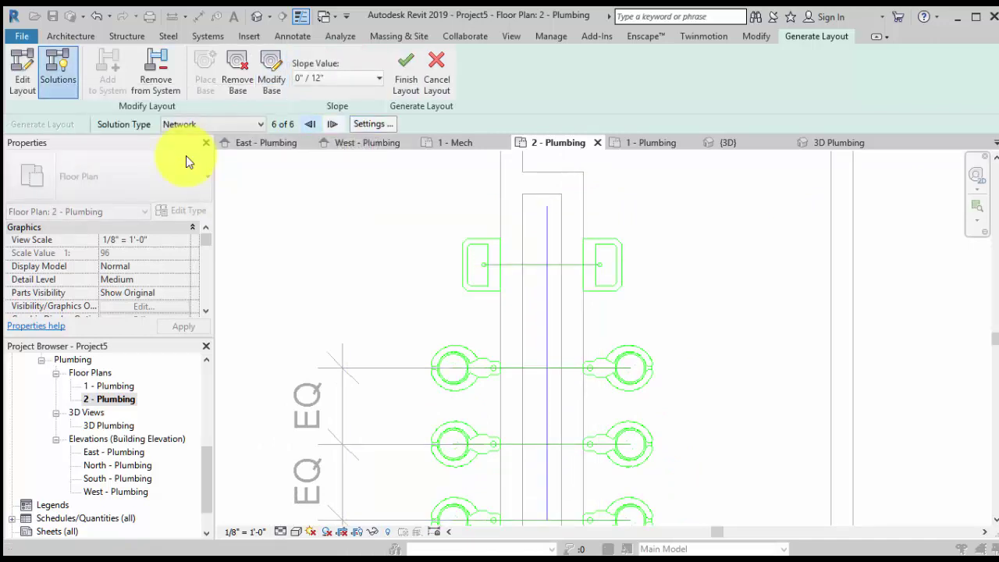
{"action": "scroll", "coordinate": [470, 192], "scroll_direction": "down", "scroll_amount": 3}
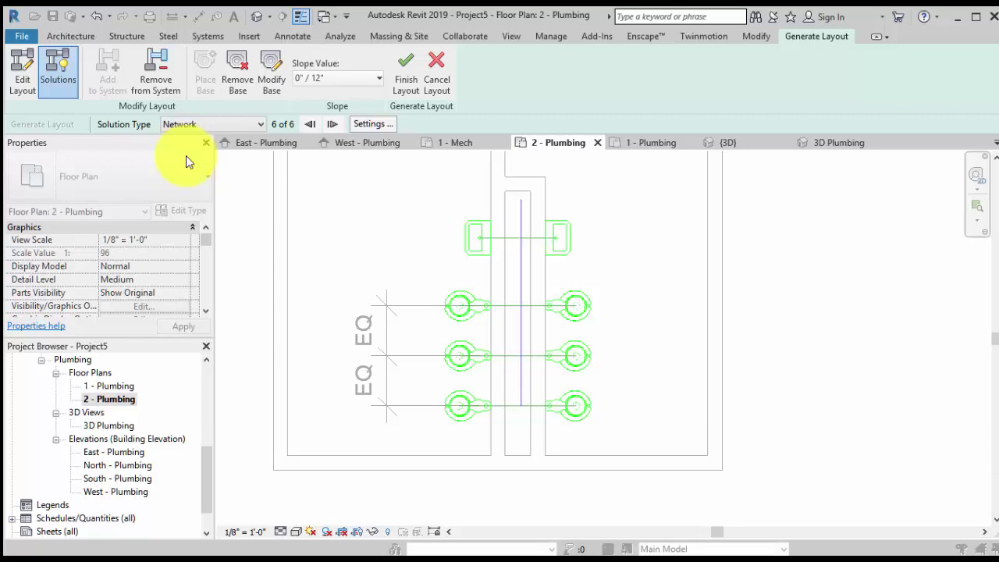
- Open the 3D Plumbing view to display the drainage layout solutions in 3D
{"action": "key", "text": "Down"}
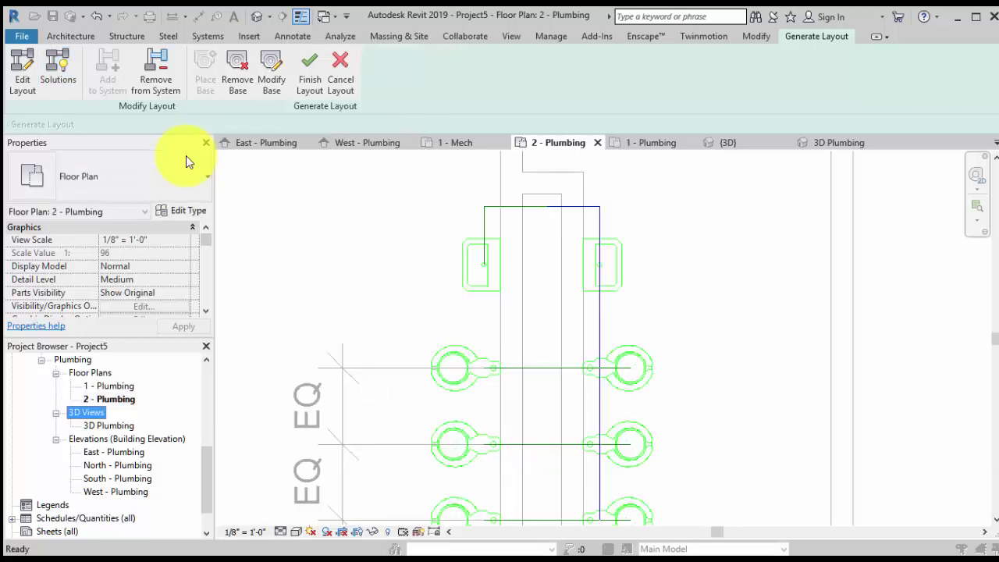
{"action": "key", "text": "Down"}
{"action": "key", "text": "Return"}
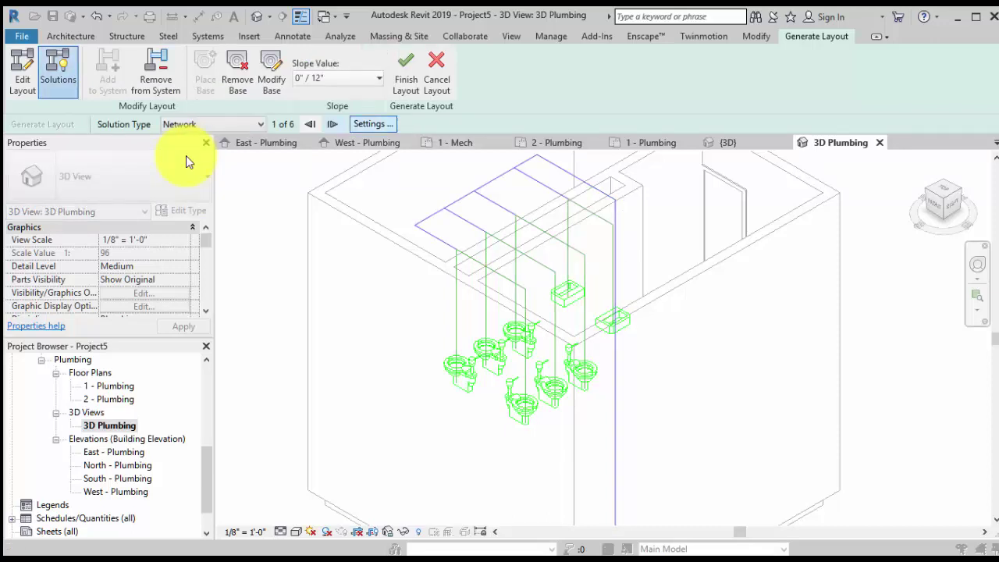
- Set the offset of both the main and the branch pipes to -1' 0" in the pipe conversion settings
{"action": "left_click", "coordinate": [375, 124]}
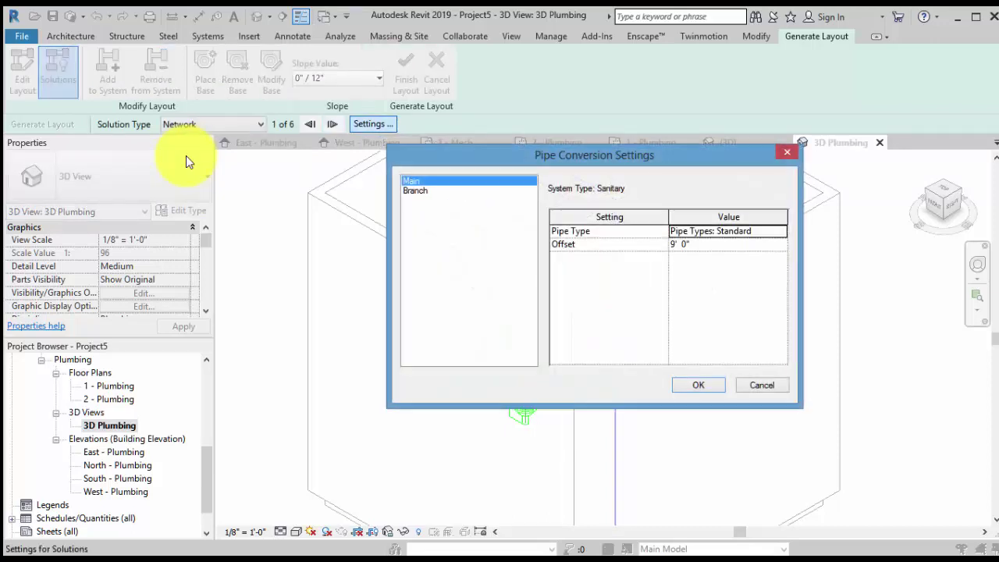
{"action": "left_click", "coordinate": [703, 244]}
{"action": "key", "text": "BackSpace"}
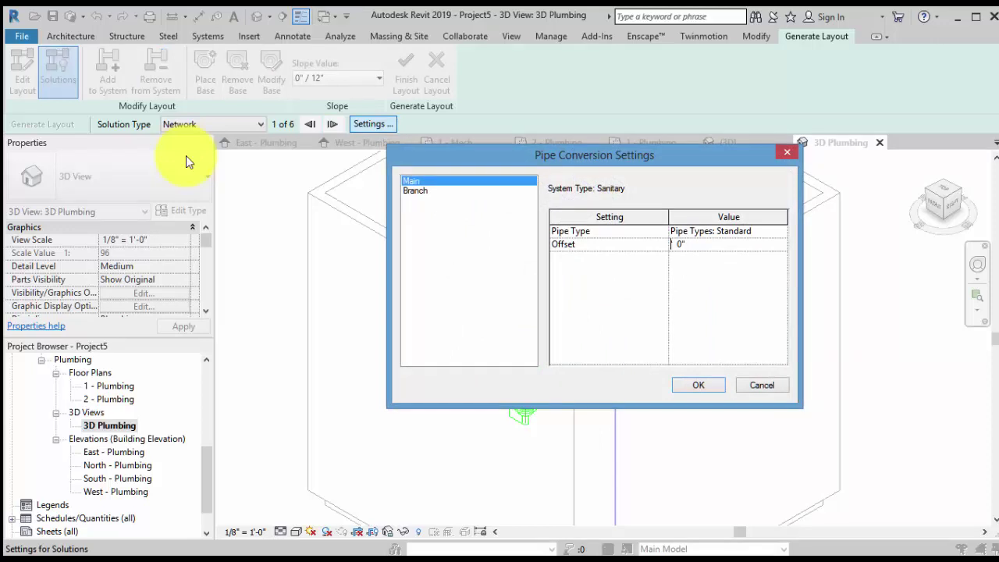
{"action": "type", "text": "-1"}
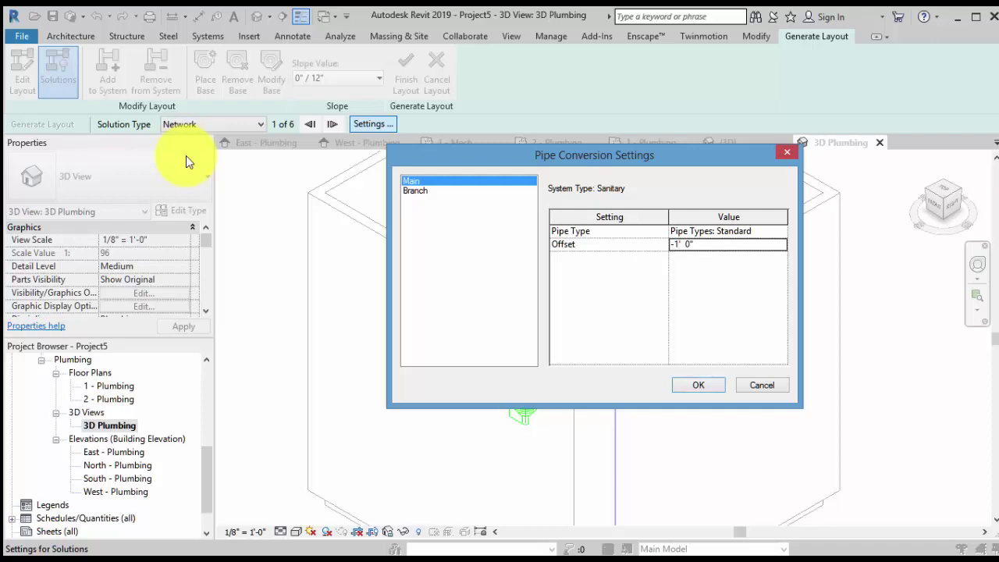
{"action": "key", "text": "Down"}
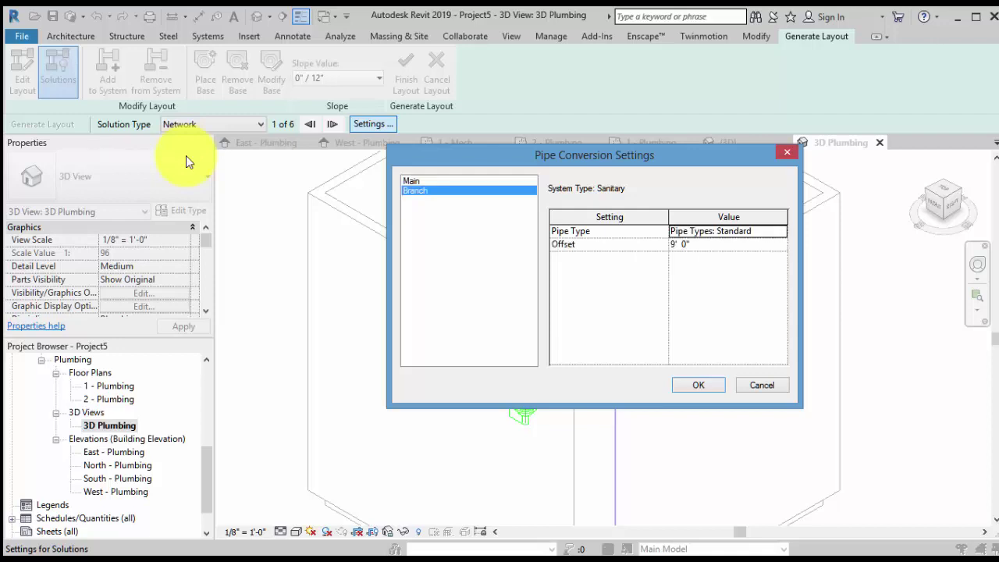
{"action": "key", "text": "Tab"}
{"action": "key", "text": "Delete"}
{"action": "type", "text": "-1"}
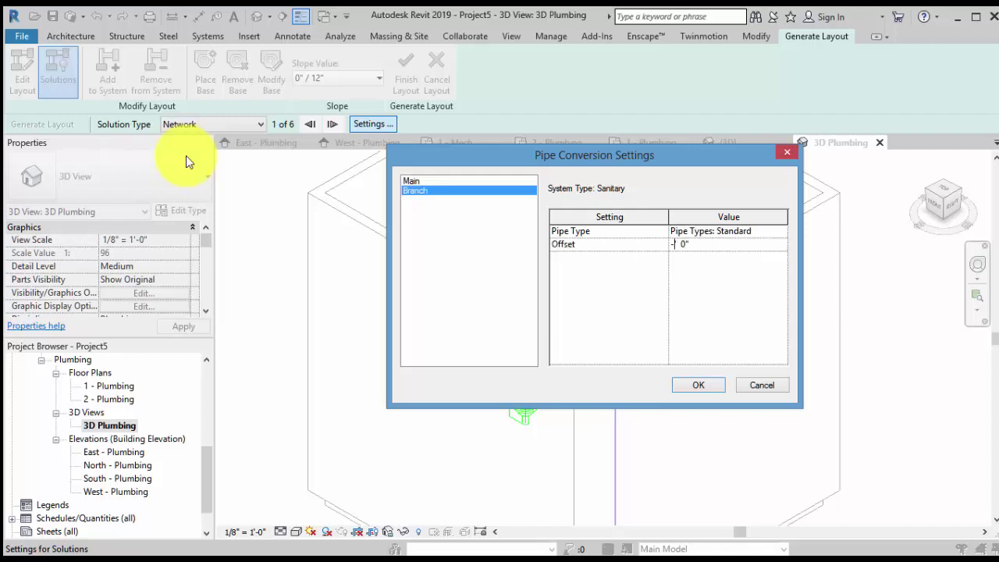
{"action": "key", "text": "Return"}
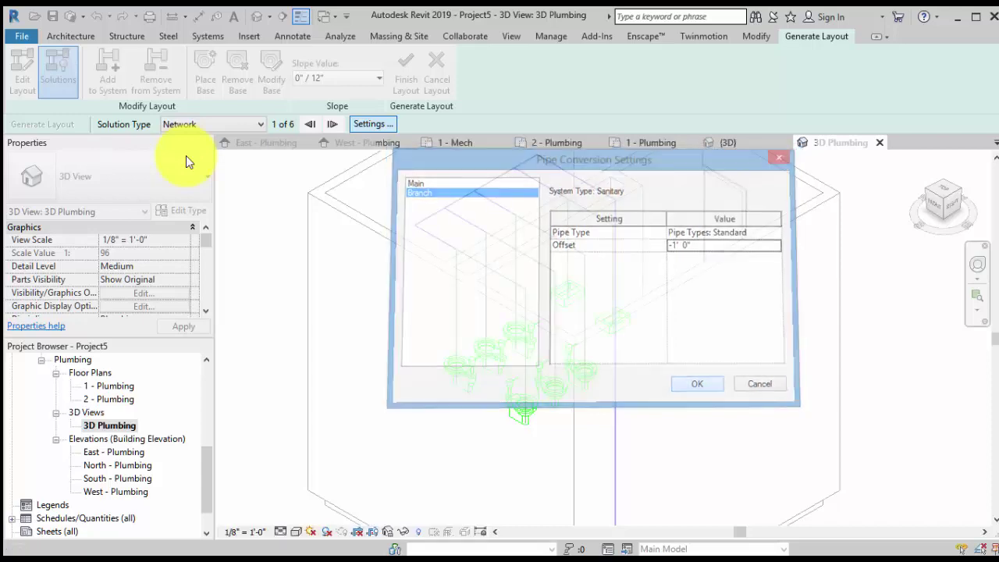
- Set the slope value of the drainage layout to 1/4" / 12"
{"action": "mouse_move", "coordinate": [566, 416]}
{"action": "middle_mouse_down"}
{"action": "mouse_move", "coordinate": [628, 389]}
{"action": "mouse_move", "coordinate": [629, 406]}
{"action": "middle_mouse_up"}
{"action": "scroll", "coordinate": [627, 389], "scroll_direction": "up", "scroll_amount": 3}
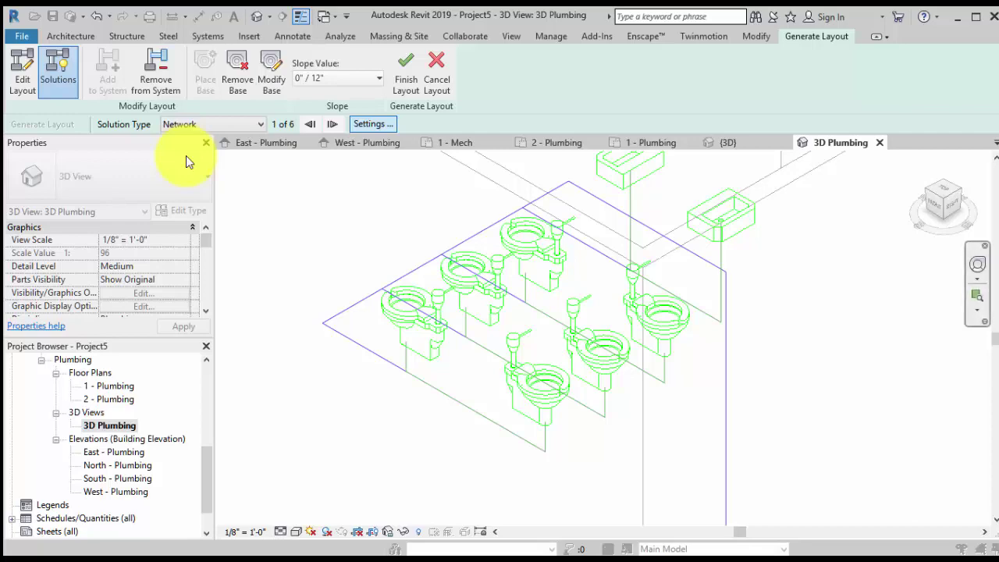
{"action": "mouse_move", "coordinate": [547, 352]}
{"action": "middle_mouse_down"}
{"action": "mouse_move", "coordinate": [499, 318]}
{"action": "mouse_move", "coordinate": [540, 335]}
{"action": "mouse_move", "coordinate": [788, 312]}
{"action": "mouse_move", "coordinate": [746, 325]}
{"action": "middle_mouse_up"}
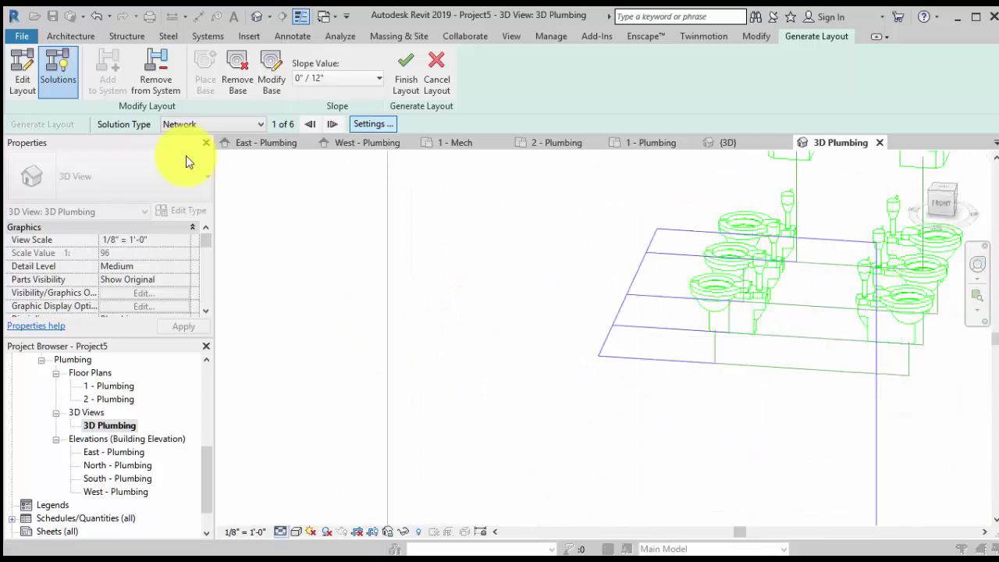
{"action": "left_click", "coordinate": [281, 532]}
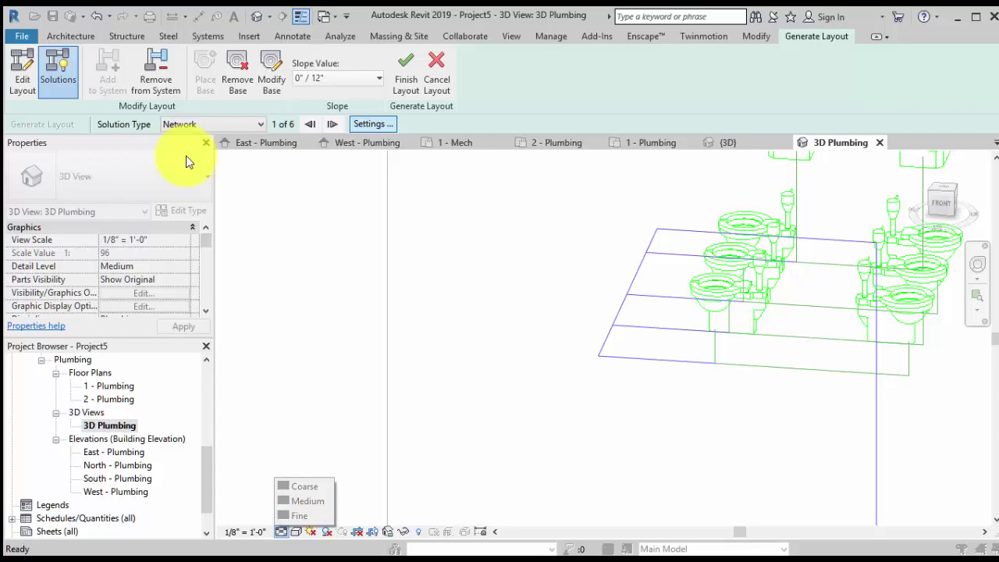
{"action": "key", "text": "Escape"}
{"action": "mouse_move", "coordinate": [702, 273]}
{"action": "middle_mouse_down"}
{"action": "mouse_move", "coordinate": [697, 324]}
{"action": "mouse_move", "coordinate": [438, 394]}
{"action": "mouse_move", "coordinate": [418, 351]}
{"action": "mouse_move", "coordinate": [433, 356]}
{"action": "middle_mouse_up"}
{"action": "middle_click_drag", "start_coordinate": [185, 156], "coordinate": [186, 156], "text": "shift"}
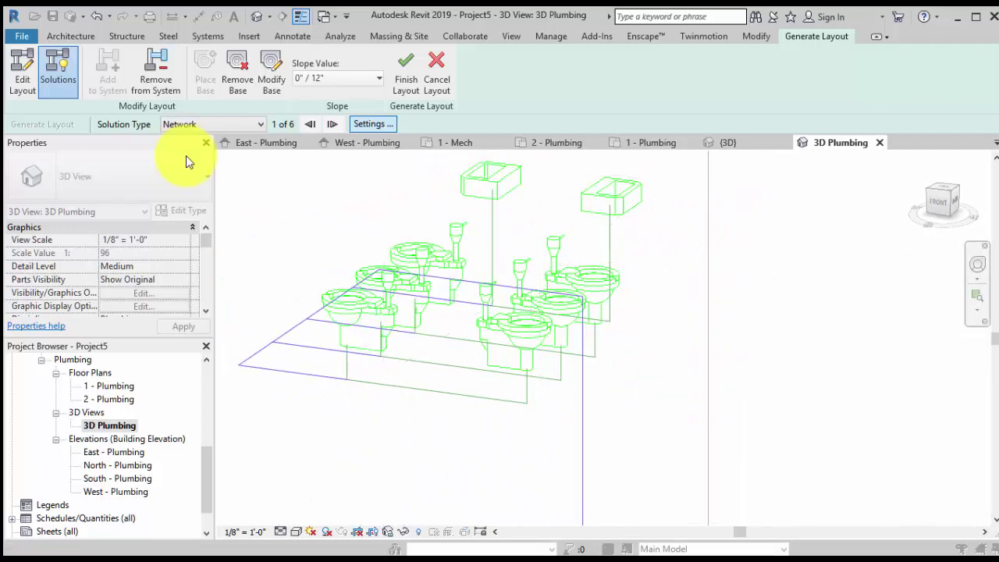
{"action": "left_click", "coordinate": [378, 78]}
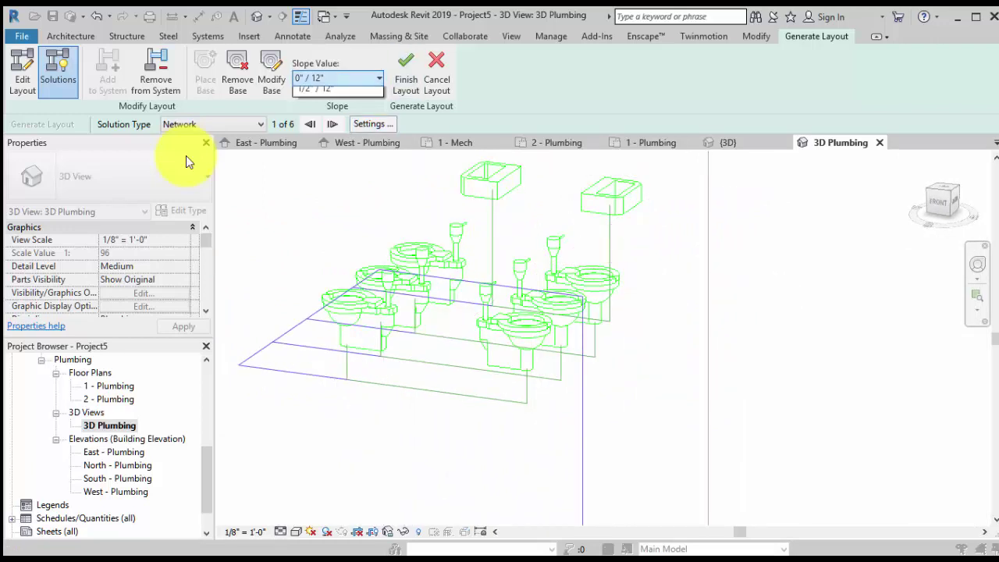
{"action": "left_click", "coordinate": [315, 125]}
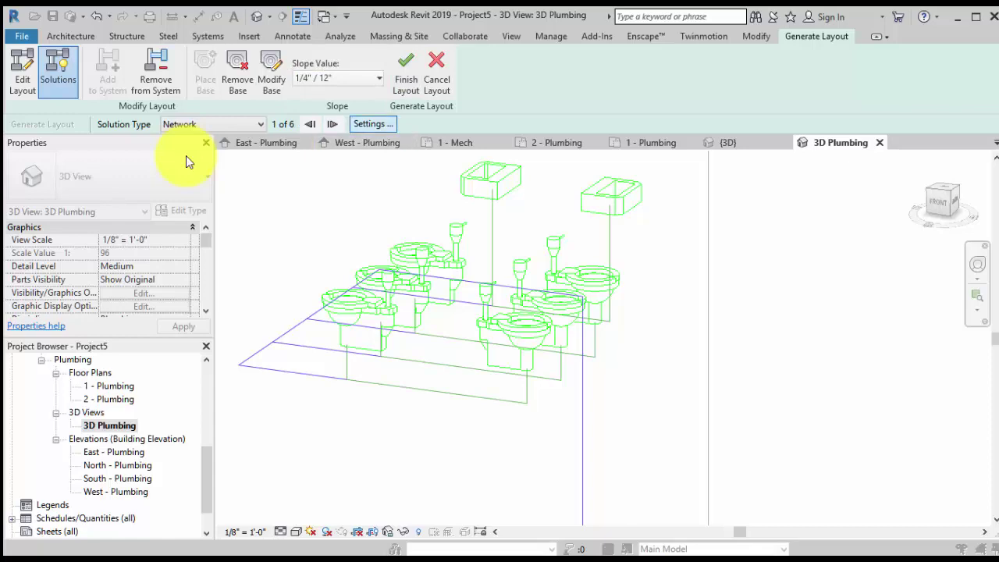
- Finish the layout to generate the drain pipes and display them at Fine detail in the Shaded visual style
{"action": "left_click", "coordinate": [406, 72]}
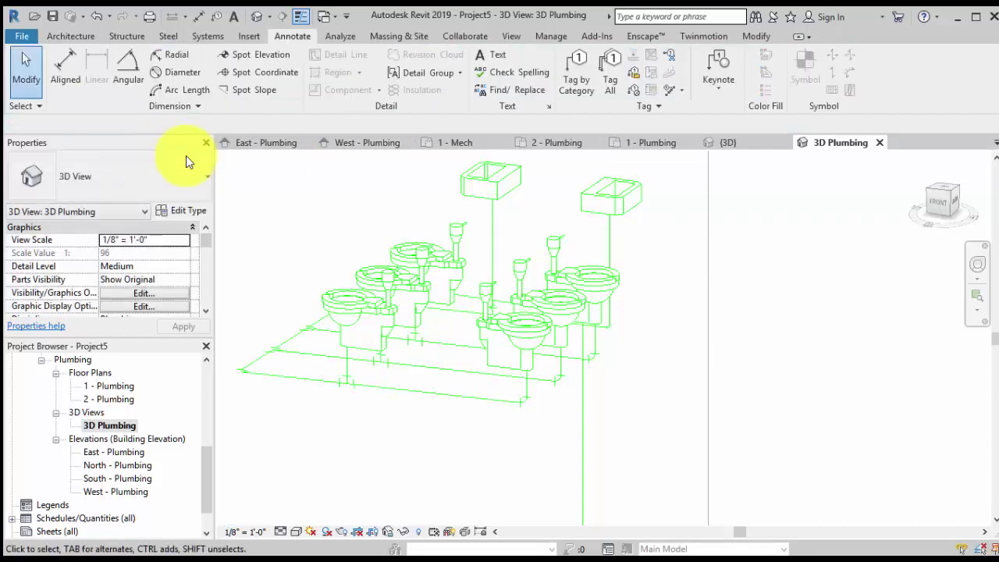
{"action": "scroll", "coordinate": [402, 374], "scroll_direction": "up", "scroll_amount": 5}
{"action": "middle_click_drag", "start_coordinate": [680, 400], "coordinate": [718, 336]}
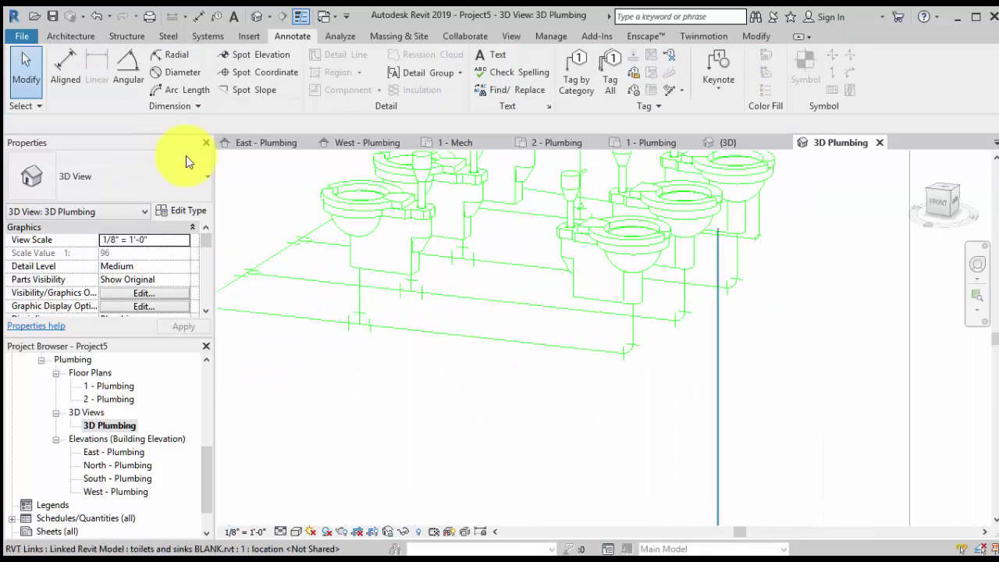
{"action": "left_click", "coordinate": [281, 531]}
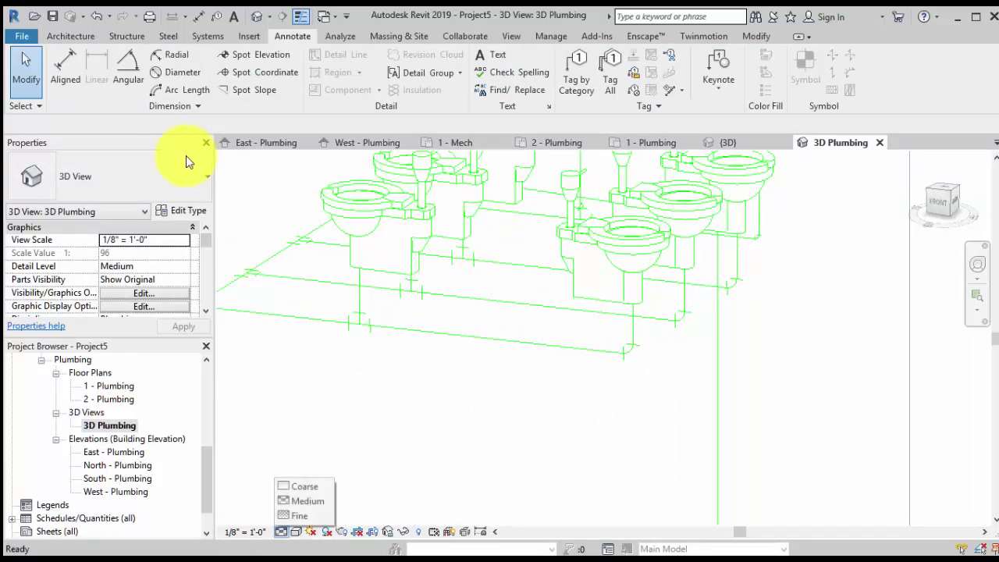
{"action": "left_click", "coordinate": [299, 515]}
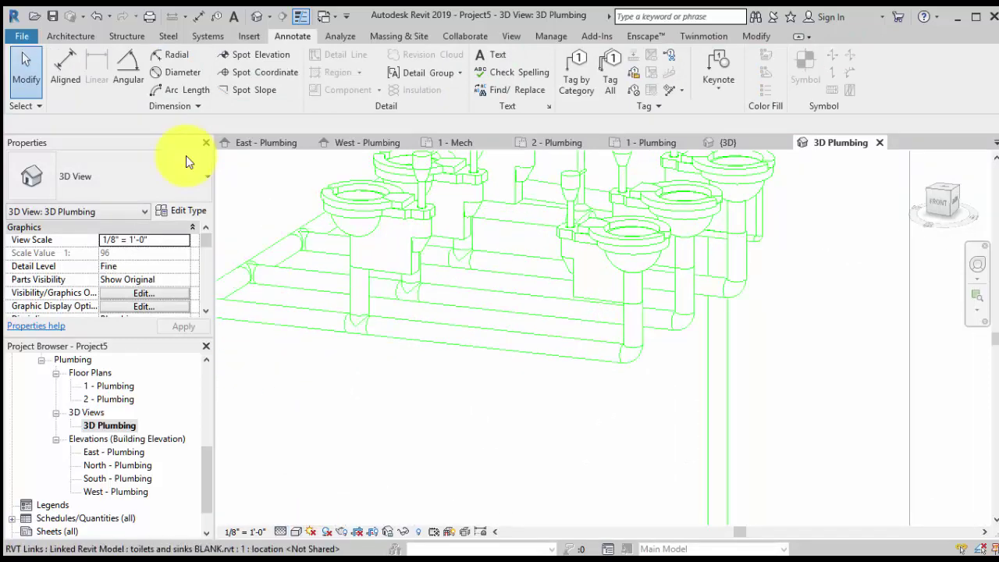
{"action": "left_click", "coordinate": [296, 532]}
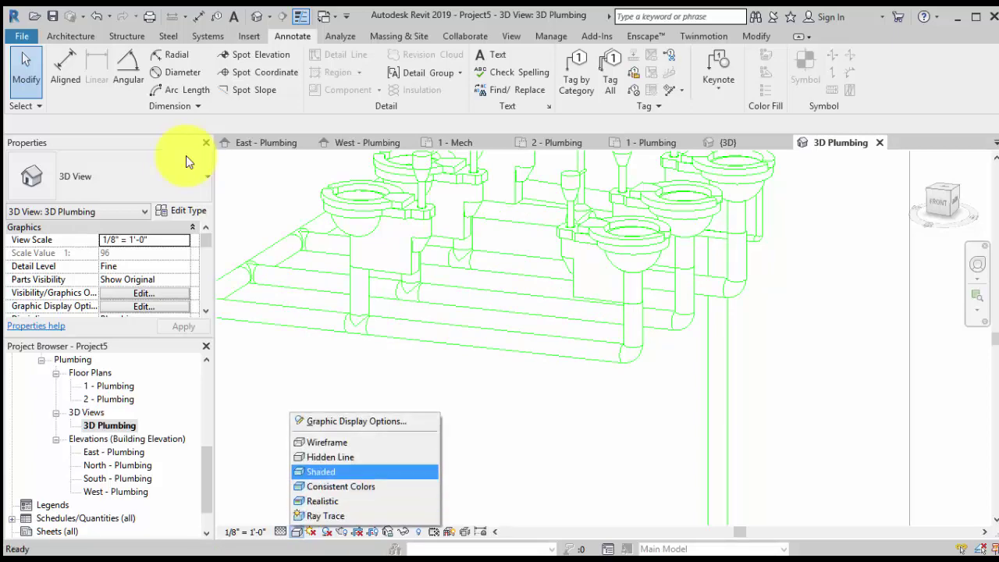
{"action": "left_click", "coordinate": [321, 471]}
- Try a 3/4" diameter on the vertical drain pipe below the lavatory nearest the main riser, and set it back to 1 1/4"
{"action": "scroll", "coordinate": [762, 497], "scroll_direction": "down", "scroll_amount": 2}
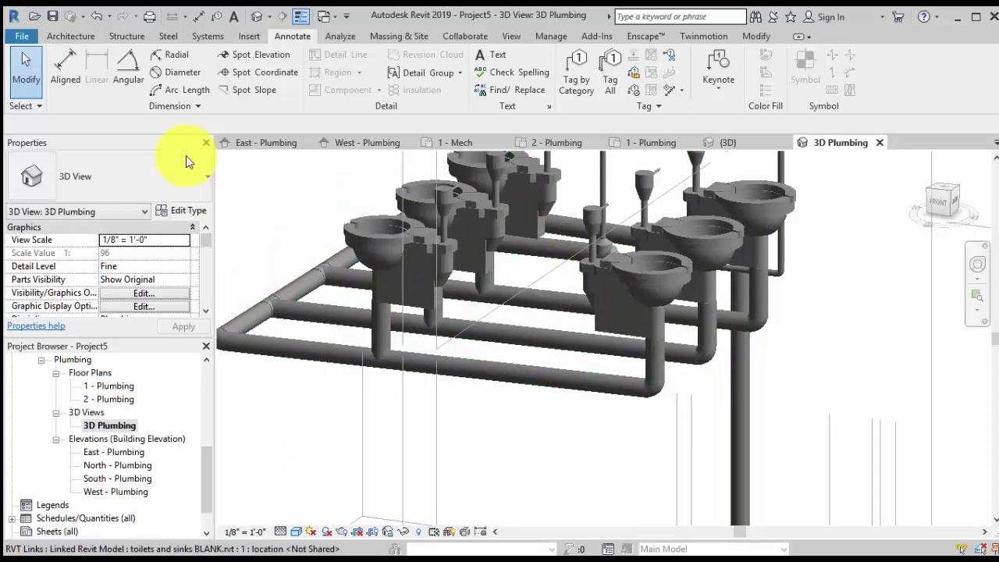
{"action": "mouse_move", "coordinate": [749, 492]}
{"action": "middle_mouse_down", "text": "shift"}
{"action": "mouse_move", "coordinate": [578, 507]}
{"action": "mouse_move", "coordinate": [608, 492]}
{"action": "middle_mouse_up", "text": "shift"}
{"action": "mouse_move", "coordinate": [609, 343]}
{"action": "middle_mouse_down"}
{"action": "mouse_move", "coordinate": [620, 371]}
{"action": "mouse_move", "coordinate": [578, 351]}
{"action": "mouse_move", "coordinate": [500, 351]}
{"action": "mouse_move", "coordinate": [570, 336]}
{"action": "mouse_move", "coordinate": [703, 375]}
{"action": "middle_mouse_up"}
{"action": "scroll", "coordinate": [706, 312], "scroll_direction": "up", "scroll_amount": 2}
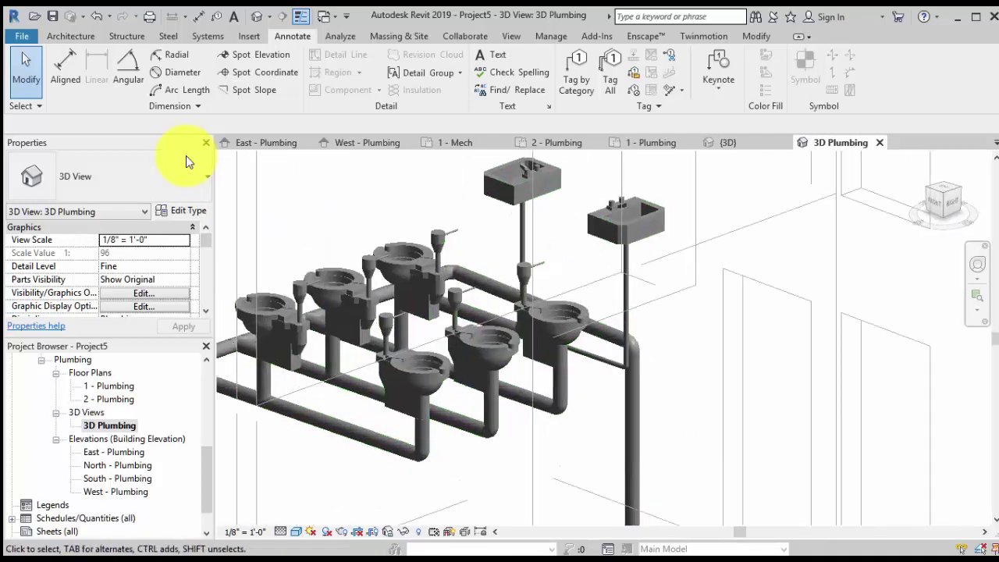
{"action": "middle_click_drag", "start_coordinate": [707, 312], "coordinate": [764, 390]}
{"action": "scroll", "coordinate": [679, 289], "scroll_direction": "up", "scroll_amount": 3}
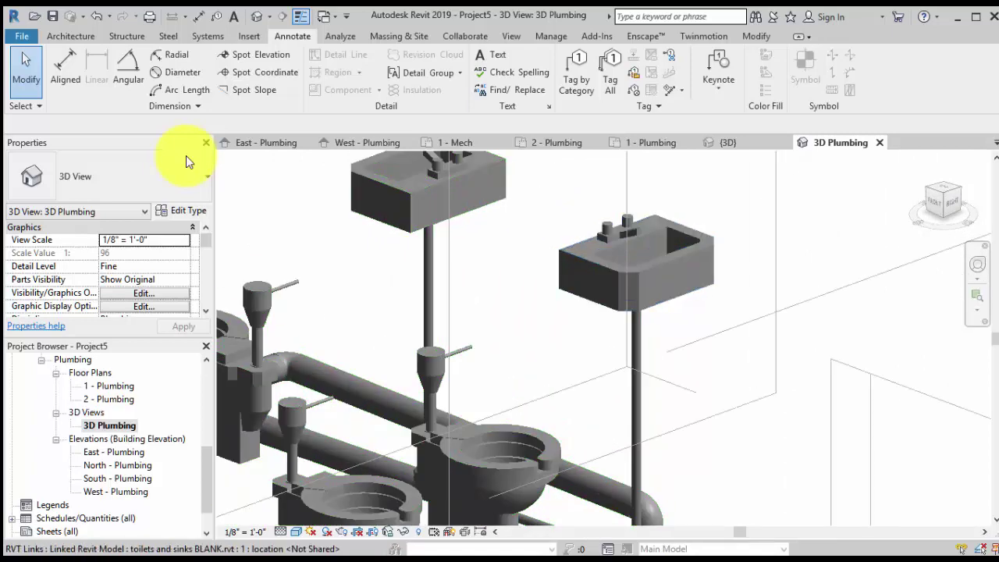
{"action": "left_click", "coordinate": [637, 351]}
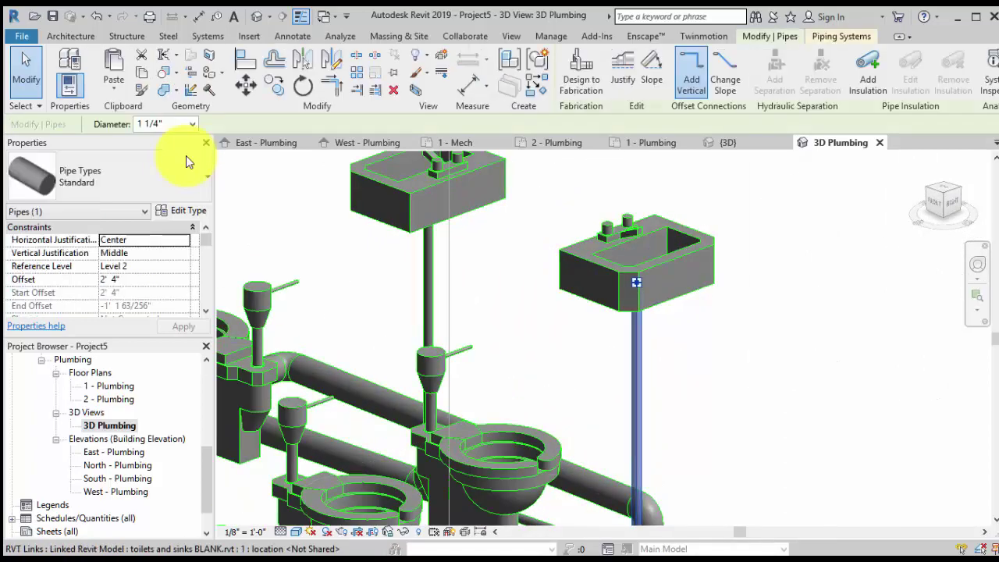
{"action": "middle_click_drag", "start_coordinate": [637, 374], "coordinate": [622, 290]}
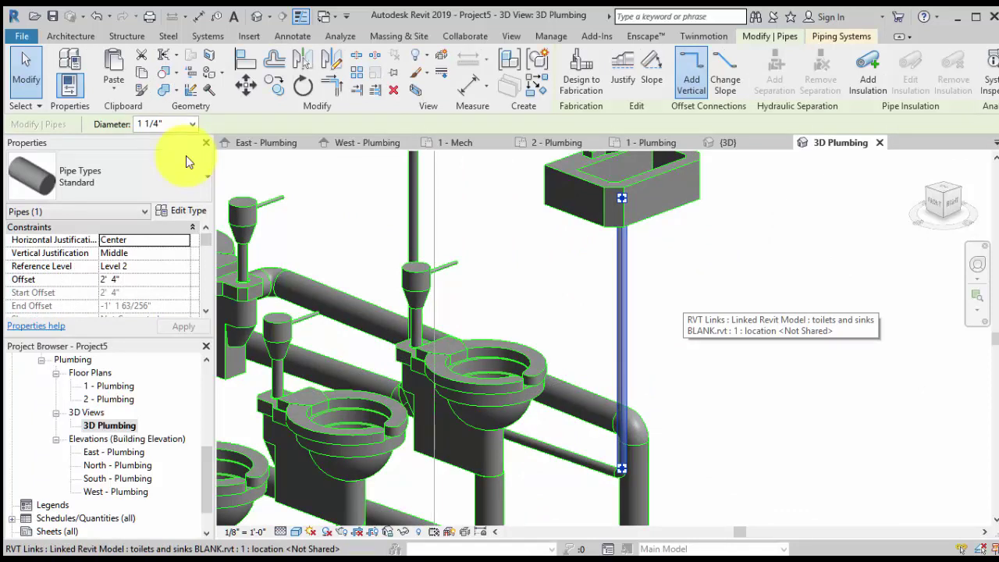
{"action": "left_click", "coordinate": [192, 123]}
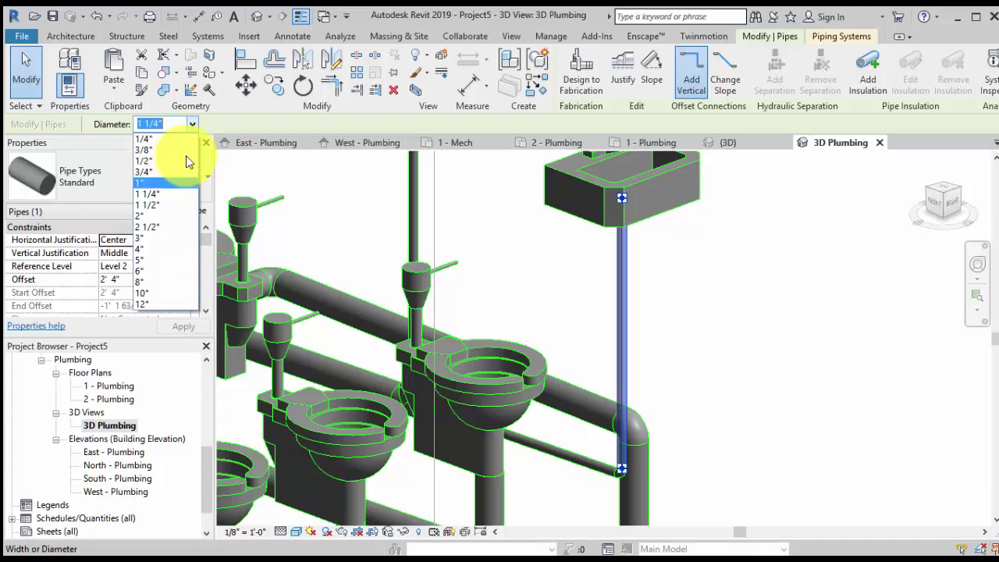
{"action": "left_click", "coordinate": [167, 172]}
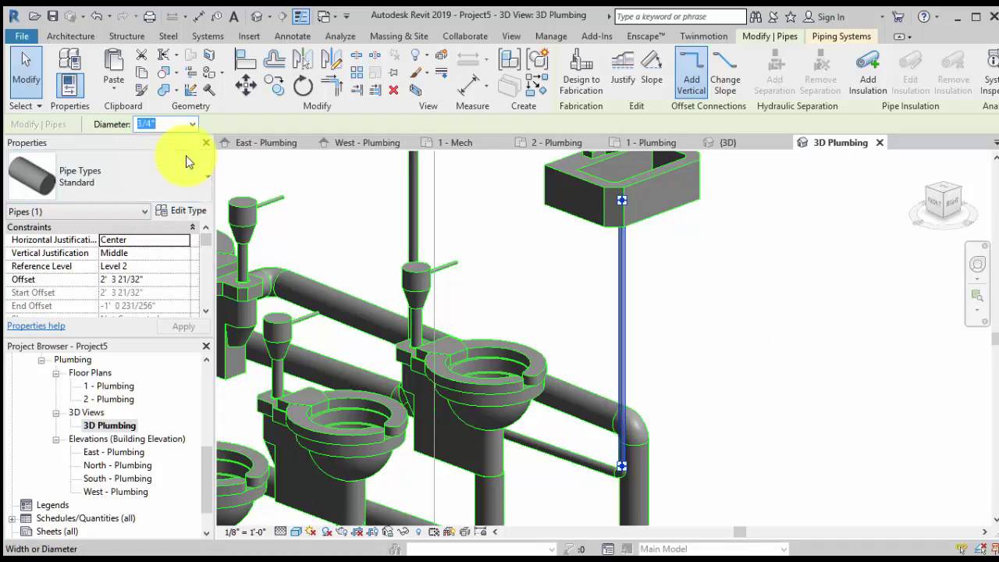
{"action": "left_click", "coordinate": [192, 123]}
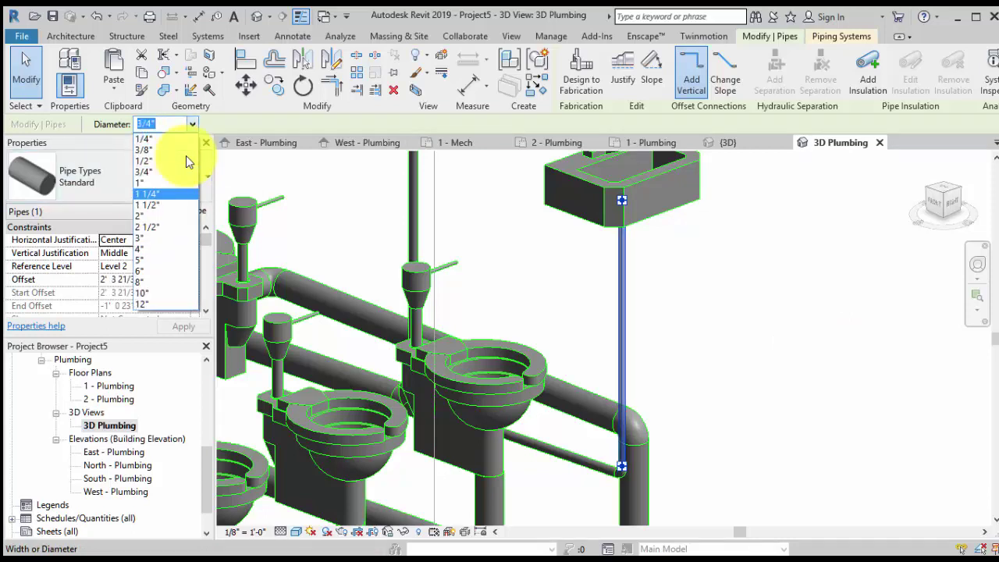
{"action": "left_click", "coordinate": [167, 193]}
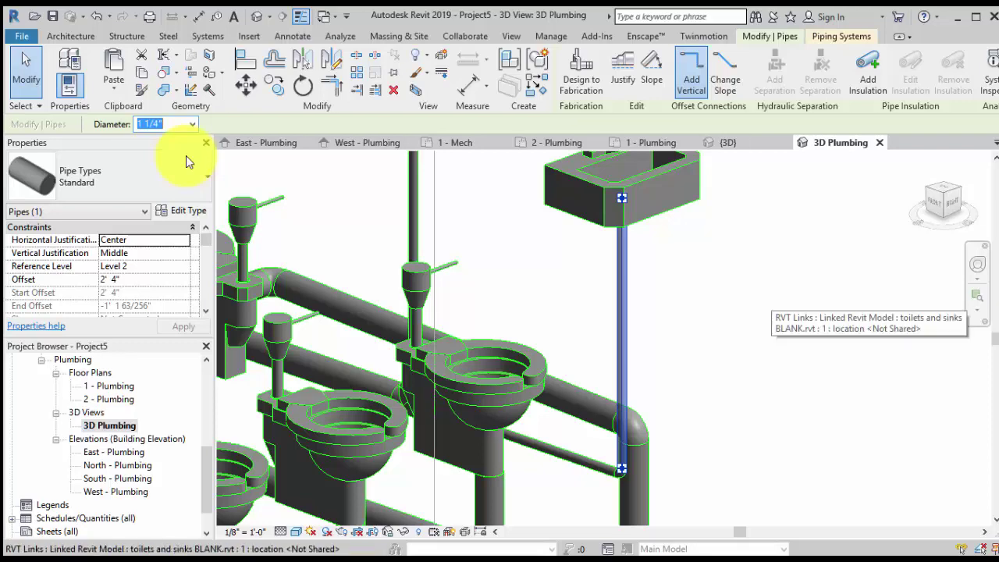
- Check the diameter of the vertical drain pipe below the water closet nearest the main riser
{"action": "mouse_move", "coordinate": [758, 283]}
{"action": "middle_mouse_down"}
{"action": "mouse_move", "coordinate": [768, 324]}
{"action": "mouse_move", "coordinate": [797, 317]}
{"action": "middle_mouse_up"}
{"action": "scroll", "coordinate": [768, 325], "scroll_direction": "down", "scroll_amount": 1}
{"action": "middle_click_drag", "start_coordinate": [797, 359], "coordinate": [830, 178]}
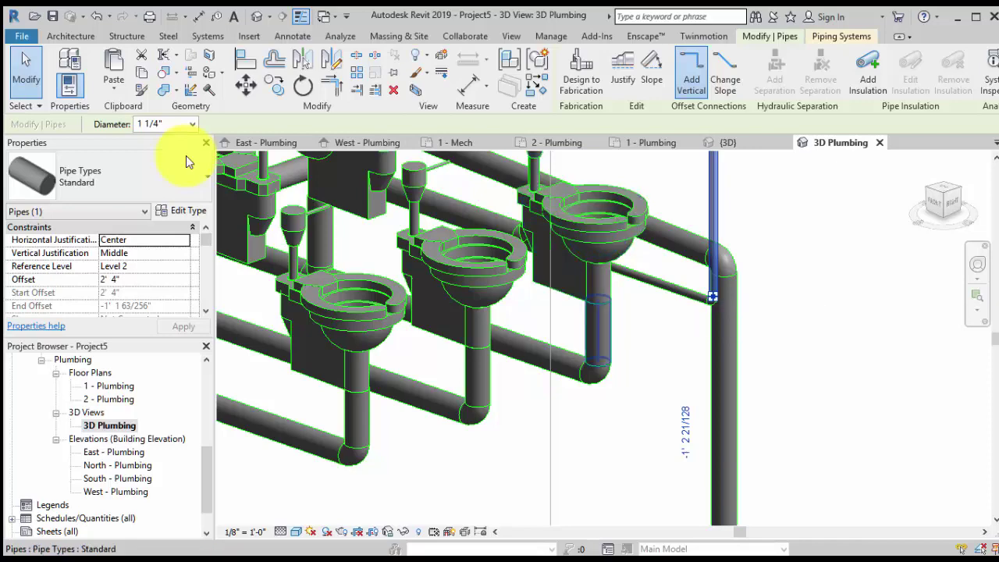
{"action": "left_click", "coordinate": [599, 332]}
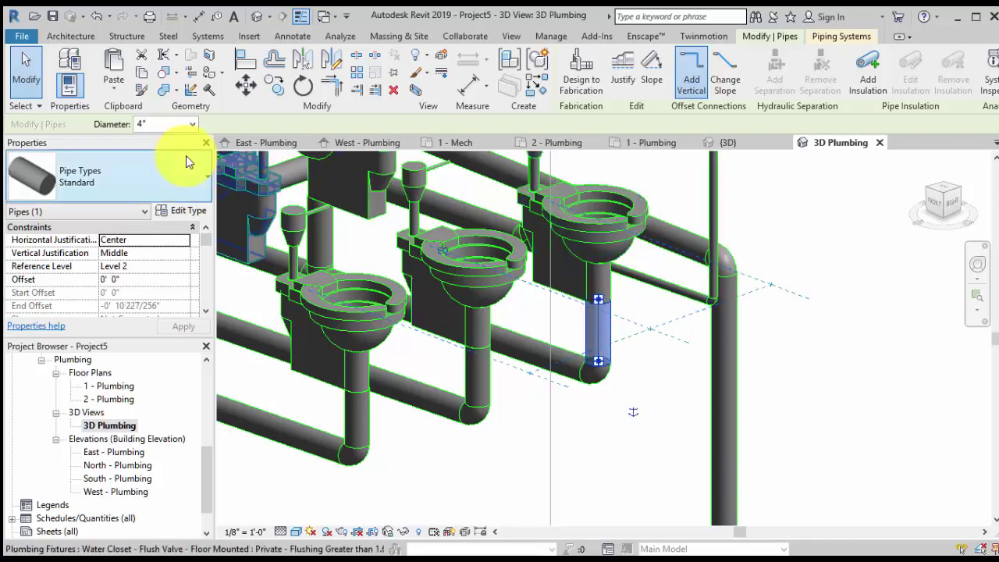
{"action": "mouse_move", "coordinate": [599, 360]}
{"action": "middle_mouse_down"}
{"action": "mouse_move", "coordinate": [598, 350]}
{"action": "mouse_move", "coordinate": [596, 370]}
{"action": "mouse_move", "coordinate": [430, 359]}
{"action": "middle_mouse_up"}
{"action": "scroll", "coordinate": [598, 349], "scroll_direction": "down", "scroll_amount": 1}
{"action": "key", "text": "Tab"}
- Examine the generated drain network from the other side, including the lavatory drains, their tee connection and the run to the main riser
{"action": "middle_click_drag", "start_coordinate": [671, 344], "coordinate": [435, 370]}
{"action": "mouse_move", "coordinate": [435, 371]}
{"action": "middle_mouse_down", "text": "shift"}
{"action": "mouse_move", "coordinate": [461, 381]}
{"action": "mouse_move", "coordinate": [445, 383]}
{"action": "mouse_move", "coordinate": [453, 300]}
{"action": "mouse_move", "coordinate": [471, 355]}
{"action": "middle_mouse_up", "text": "shift"}
{"action": "scroll", "coordinate": [443, 376], "scroll_direction": "down", "scroll_amount": 2}
{"action": "scroll", "coordinate": [456, 312], "scroll_direction": "down", "scroll_amount": 1}
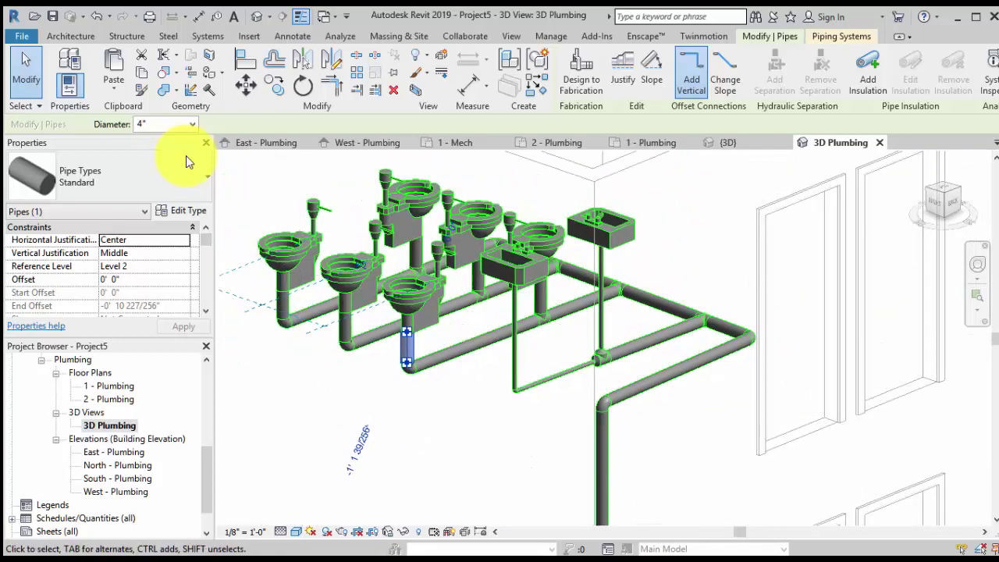
{"action": "middle_click_drag", "start_coordinate": [556, 380], "coordinate": [547, 401]}
{"action": "scroll", "coordinate": [546, 401], "scroll_direction": "up", "scroll_amount": 2}
{"action": "key", "text": "Tab"}
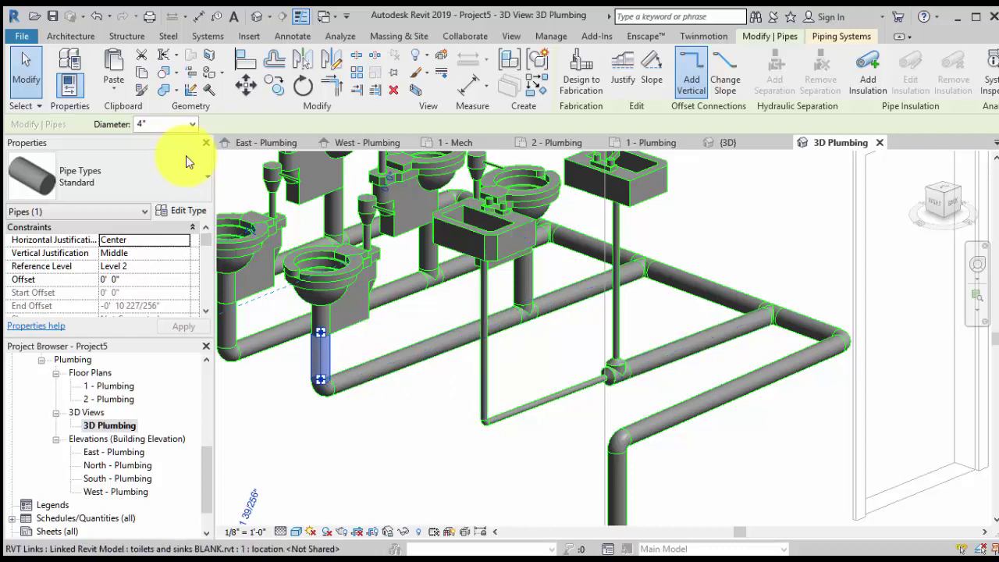
{"action": "middle_click_drag", "start_coordinate": [578, 370], "coordinate": [561, 380]}
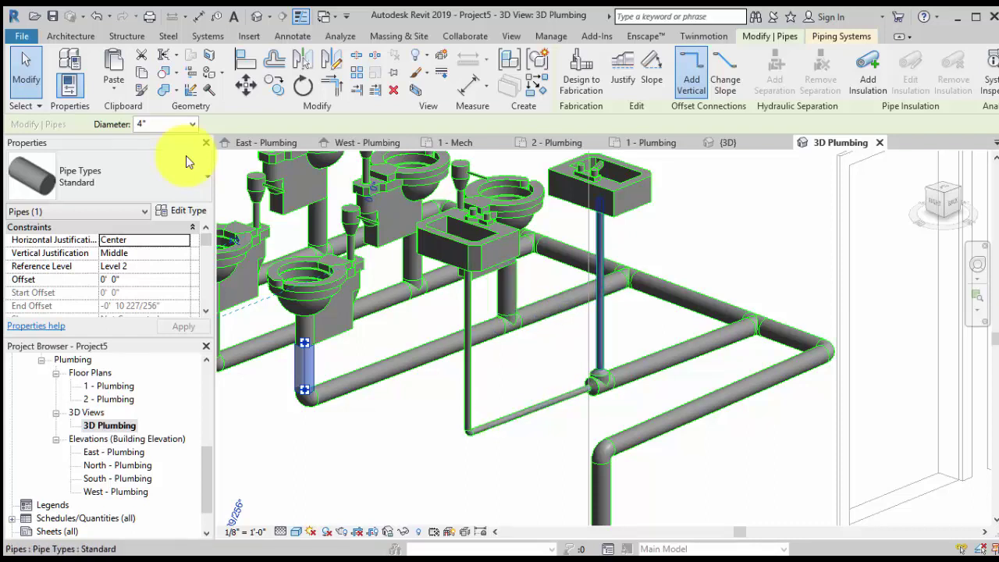
{"action": "middle_click_drag", "start_coordinate": [500, 296], "coordinate": [501, 332]}
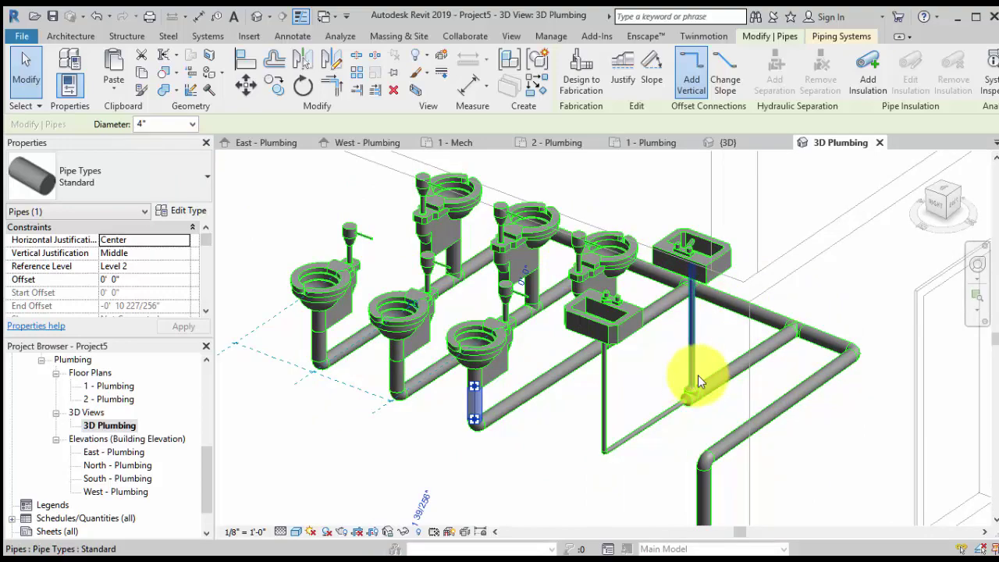
{"action": "middle_click_drag", "start_coordinate": [727, 393], "coordinate": [758, 418], "text": "shift"}
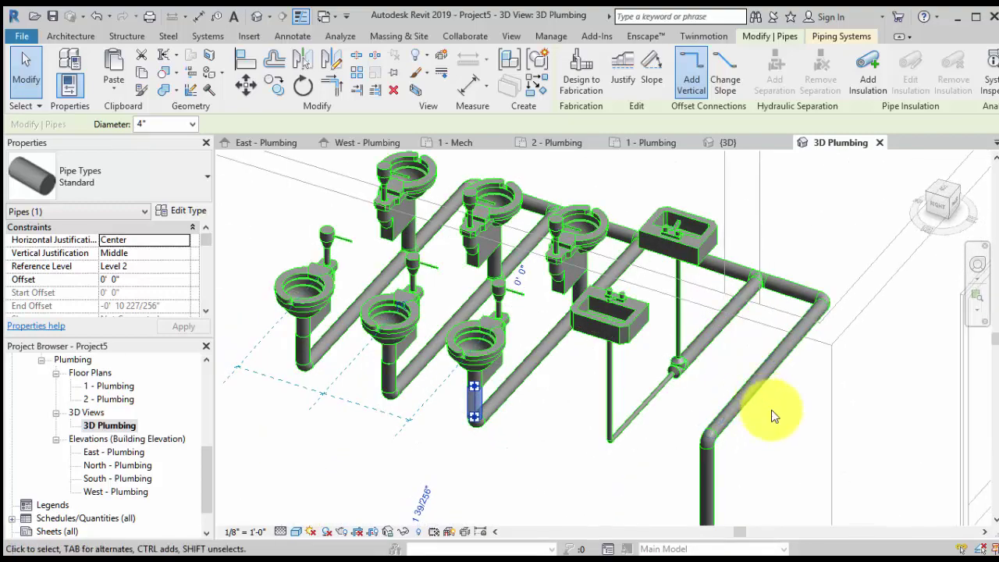
{"action": "scroll", "coordinate": [778, 414], "scroll_direction": "up", "scroll_amount": 3}
- Undo the generated piping and display changes back to the unfinished layout, and show its Network solutions again
{"action": "key", "text": "Escape"}
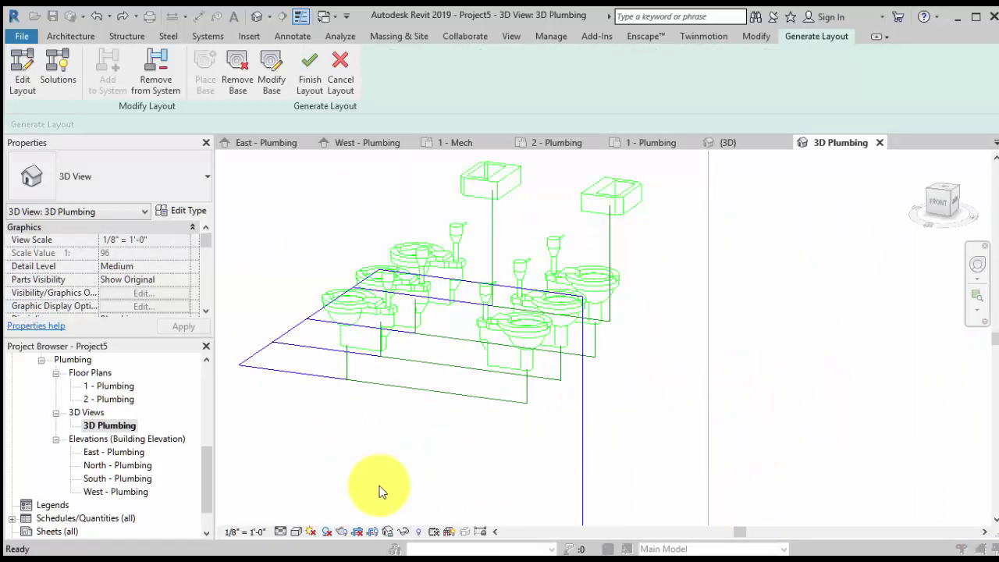
{"action": "left_click", "coordinate": [49, 70]}
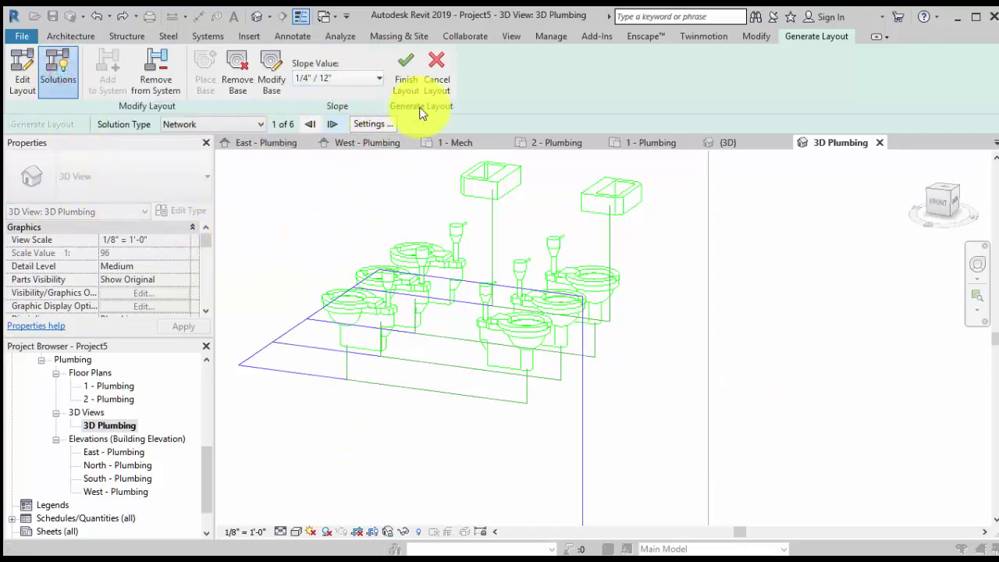
- Review the pipe conversion settings for the layout's main and branch pipes without changing them
{"action": "left_click", "coordinate": [374, 124]}
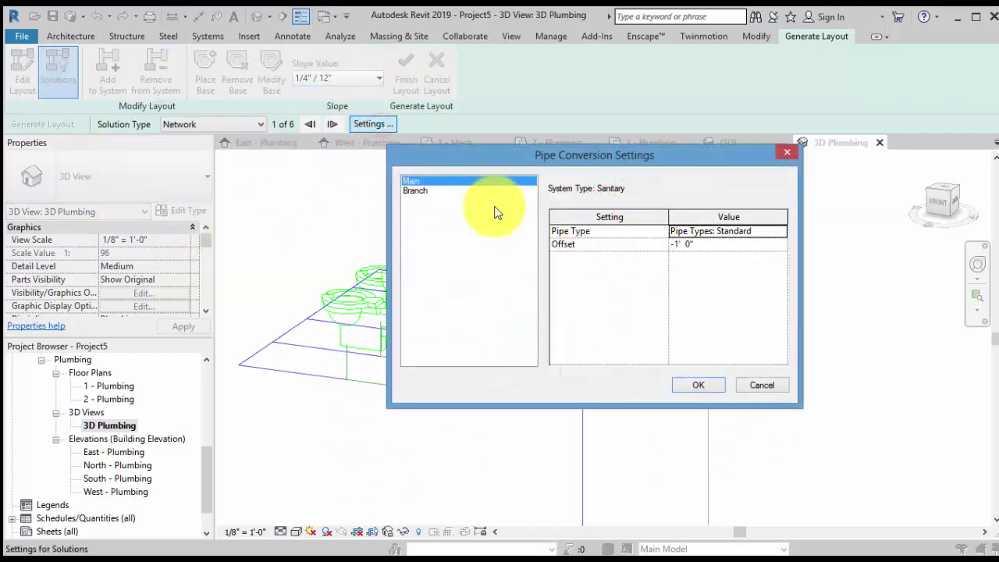
{"action": "left_click", "coordinate": [422, 190]}
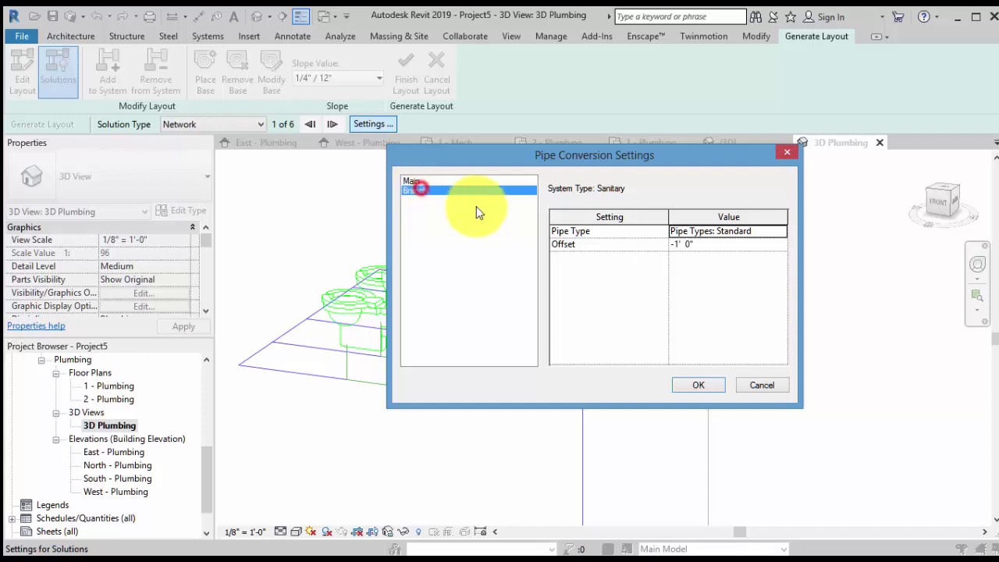
{"action": "left_click", "coordinate": [762, 386]}
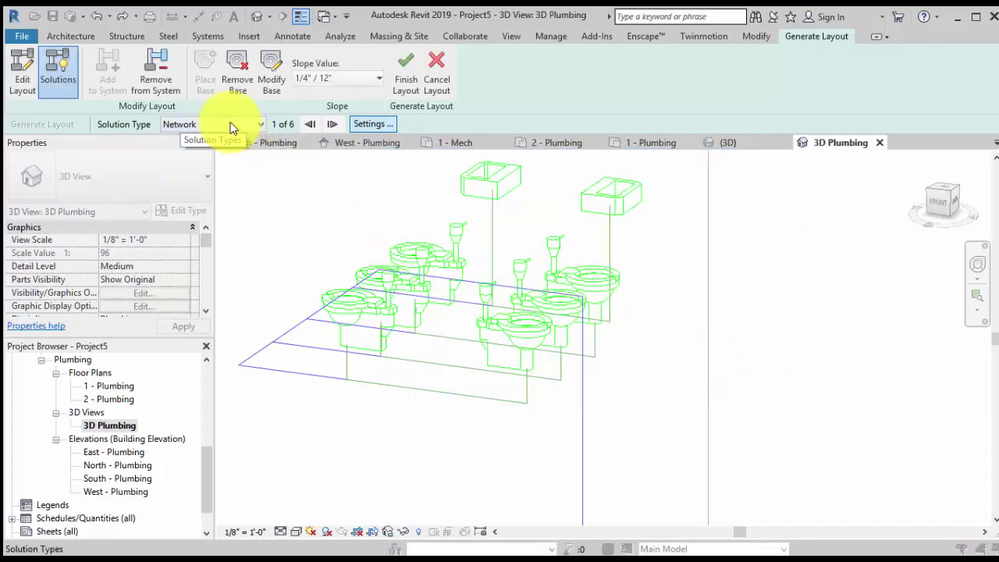
- Choose Network solution 6 of 6, with the main running between the two fixture rows, and finish the layout
{"action": "left_click", "coordinate": [313, 124]}
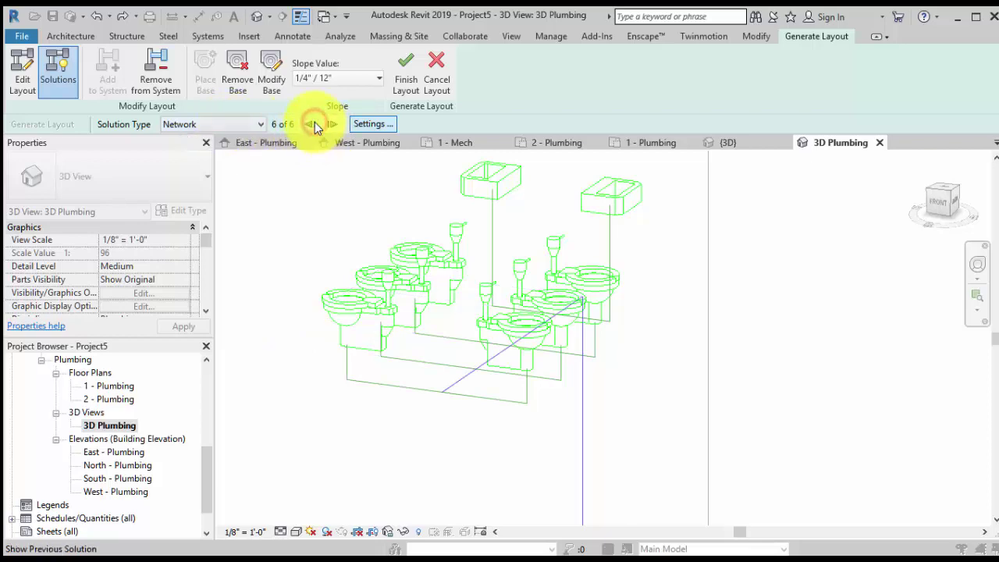
{"action": "middle_click_drag", "start_coordinate": [538, 424], "coordinate": [805, 442]}
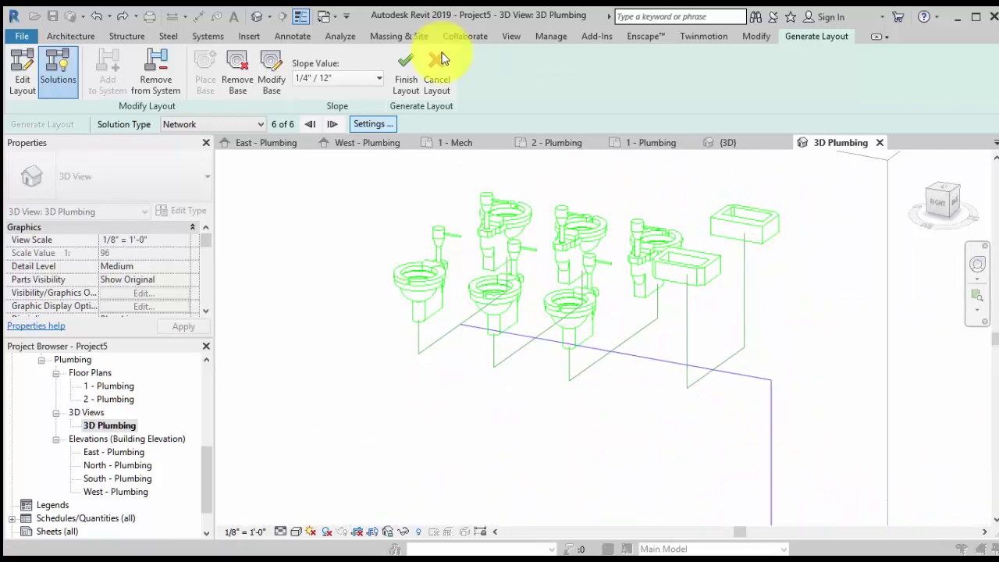
{"action": "left_click", "coordinate": [400, 81]}
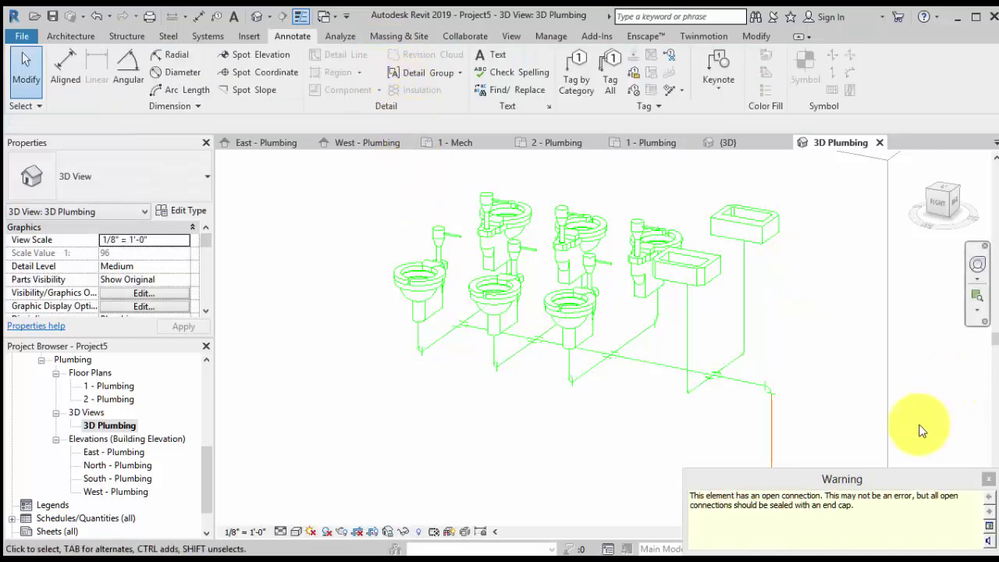
{"action": "left_click", "coordinate": [989, 480]}
- Examine the generated drain network and follow the main riser down to its end below the building
{"action": "scroll", "coordinate": [672, 412], "scroll_direction": "down", "scroll_amount": 2}
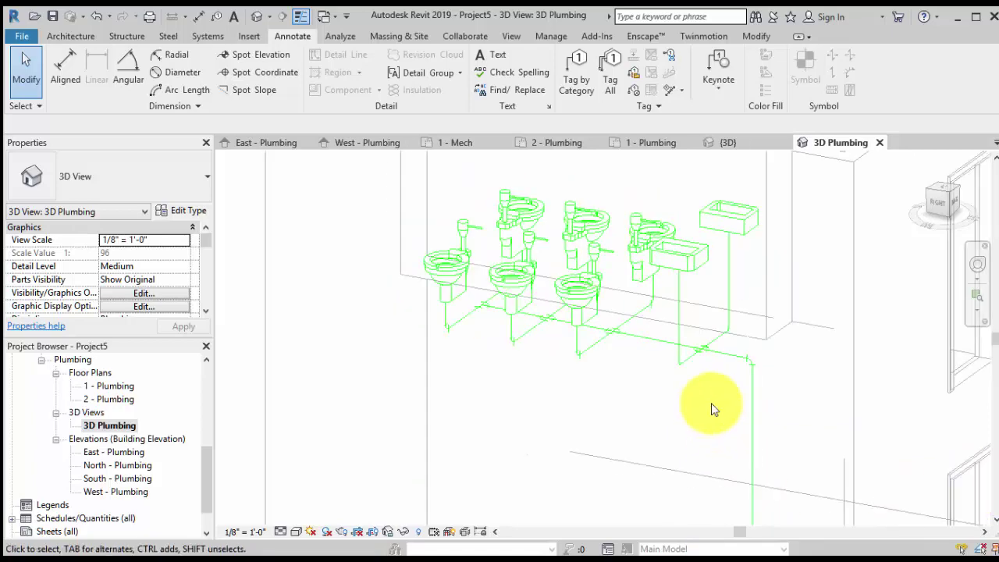
{"action": "middle_click_drag", "start_coordinate": [714, 408], "coordinate": [665, 356]}
{"action": "scroll", "coordinate": [687, 435], "scroll_direction": "down", "scroll_amount": 2}
{"action": "middle_click_drag", "start_coordinate": [694, 442], "coordinate": [660, 187]}
{"action": "middle_click_drag", "start_coordinate": [703, 291], "coordinate": [693, 89]}
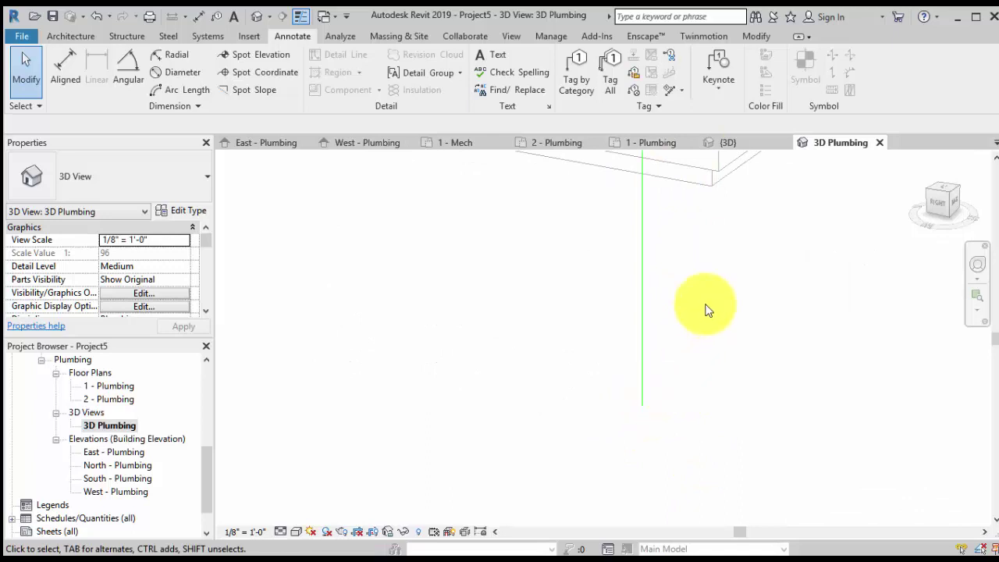
{"action": "middle_click_drag", "start_coordinate": [731, 309], "coordinate": [754, 395]}
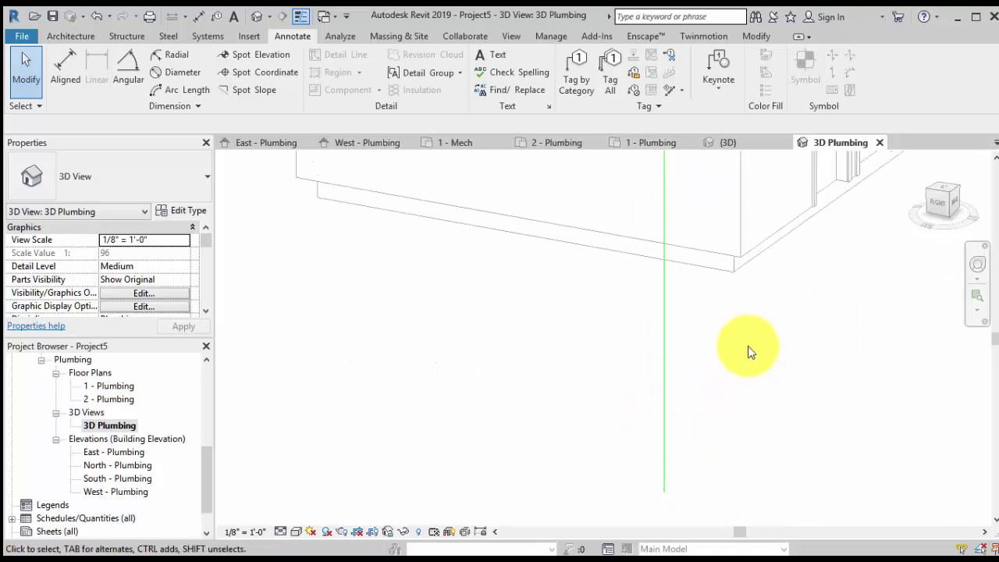
{"action": "scroll", "coordinate": [748, 347], "scroll_direction": "down", "scroll_amount": 5}
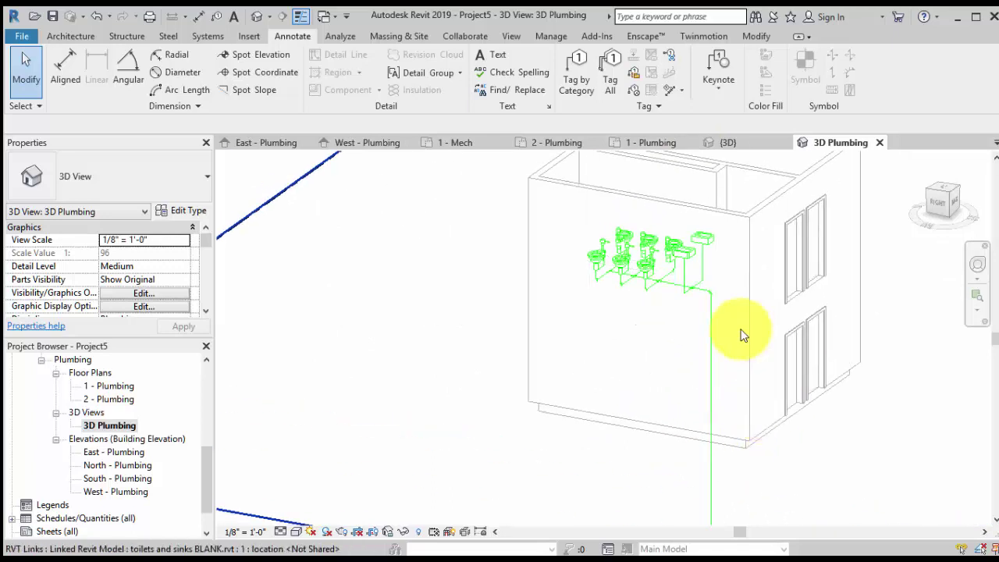
{"action": "scroll", "coordinate": [742, 334], "scroll_direction": "up", "scroll_amount": 2}
{"action": "scroll", "coordinate": [683, 326], "scroll_direction": "up", "scroll_amount": 3}
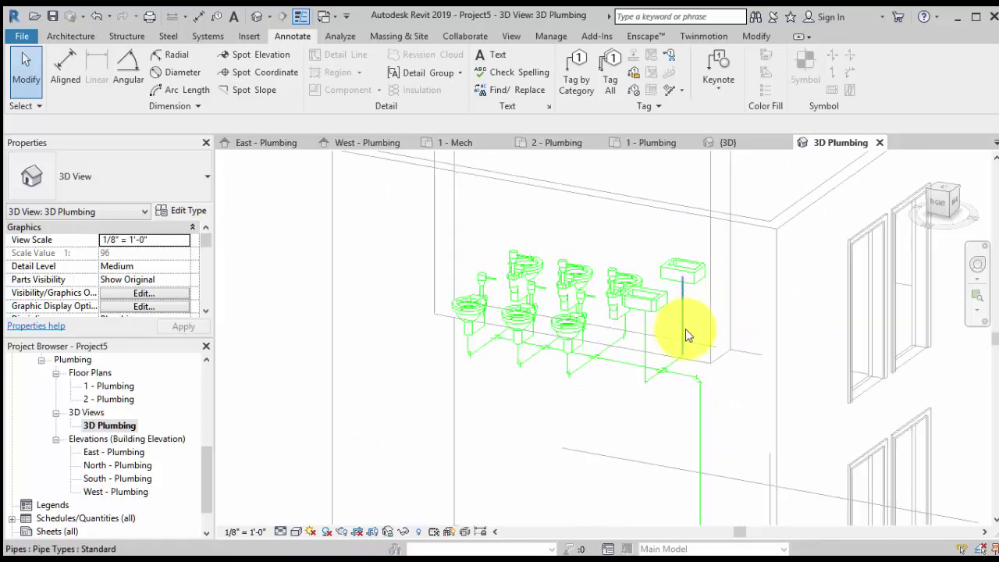
- Set the 3D plumbing view's detail level to Fine and its visual style to Shaded
{"action": "left_click", "coordinate": [279, 532]}
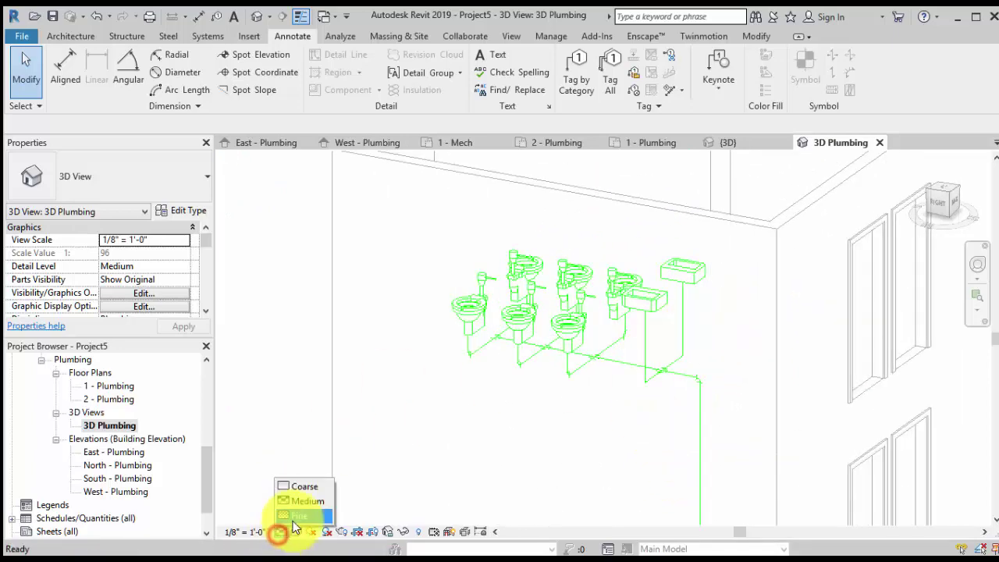
{"action": "left_click", "coordinate": [290, 518]}
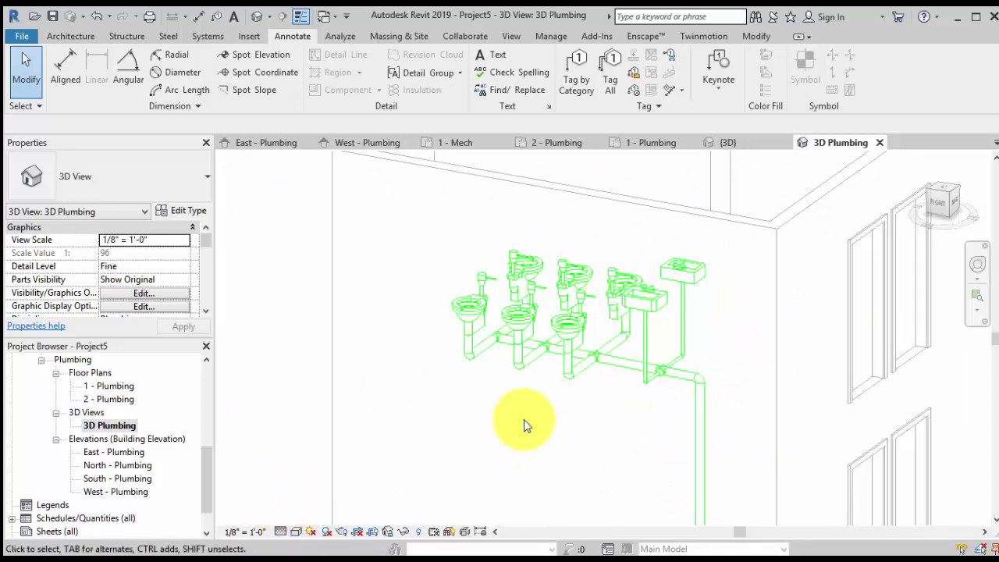
{"action": "left_click", "coordinate": [298, 533]}
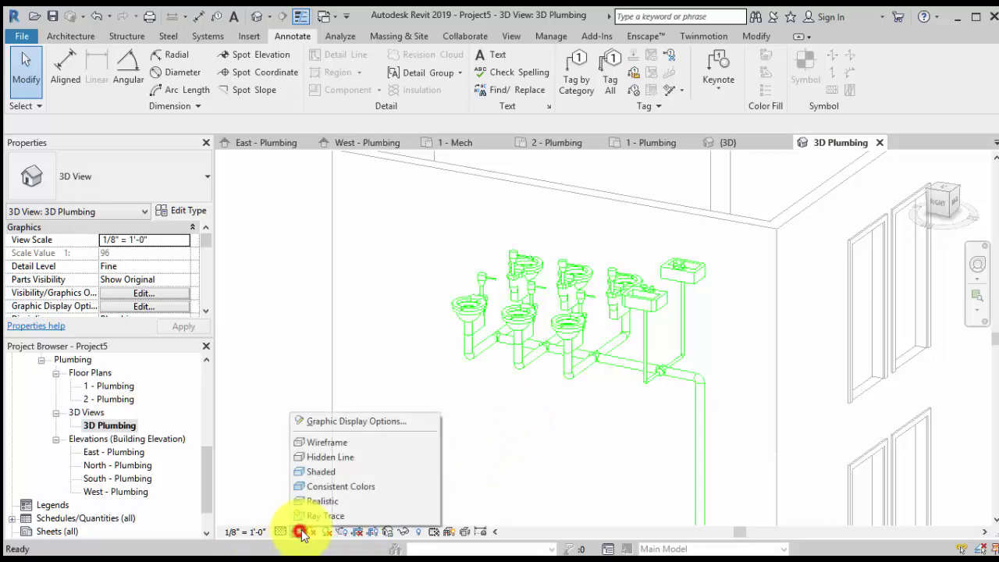
{"action": "left_click", "coordinate": [336, 470]}
{"action": "scroll", "coordinate": [638, 413], "scroll_direction": "up", "scroll_amount": 6}
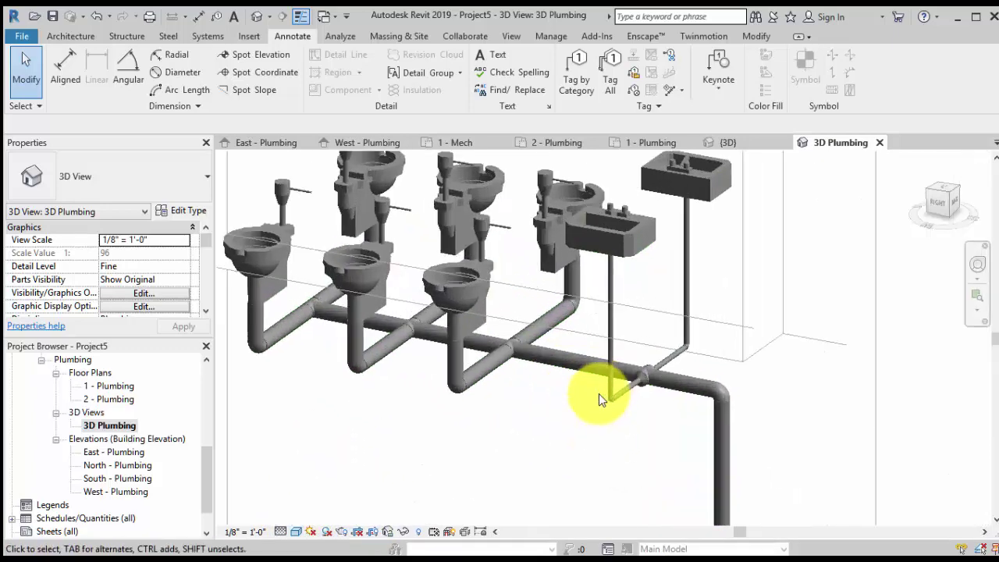
{"action": "middle_click_drag", "start_coordinate": [599, 394], "coordinate": [668, 442]}
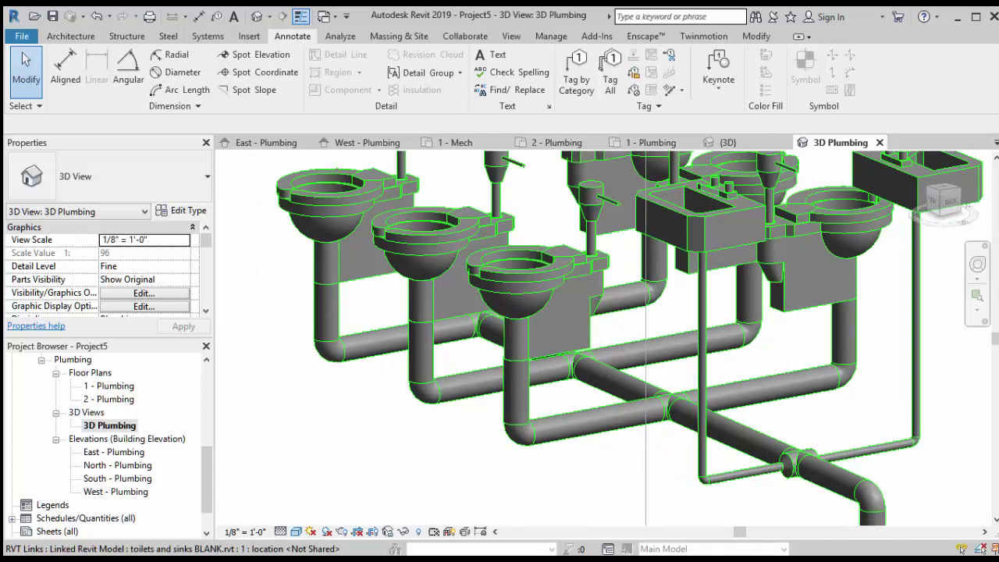
- Open the North - Plumbing elevation view
{"action": "key", "text": "ctrl+Tab"}
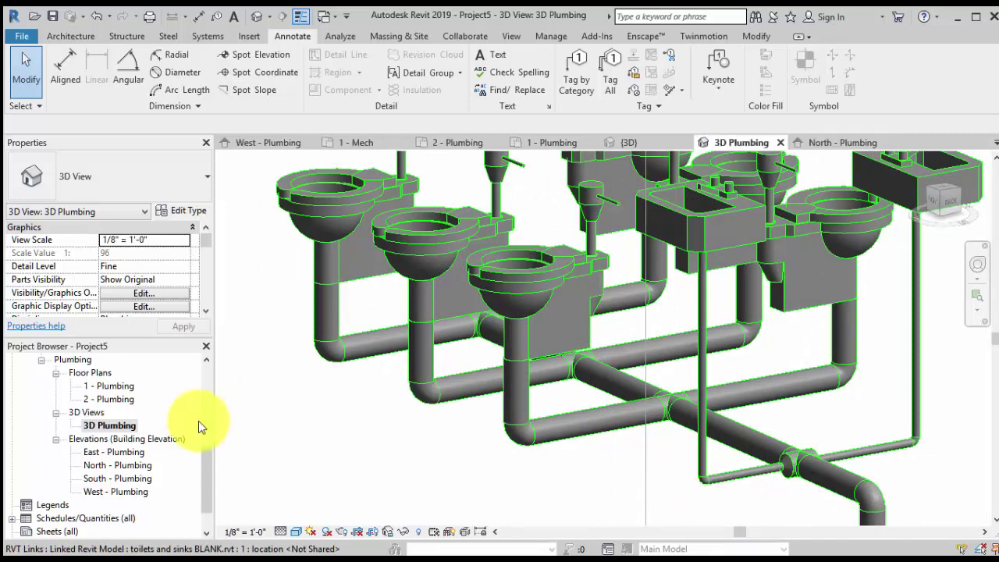
{"action": "left_click", "coordinate": [137, 466]}
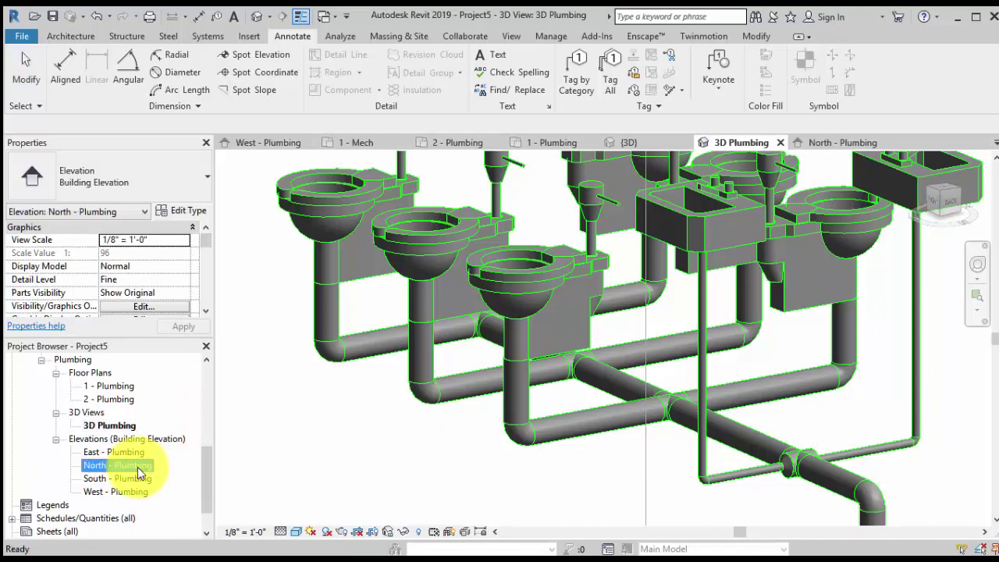
{"action": "left_click", "coordinate": [183, 466]}
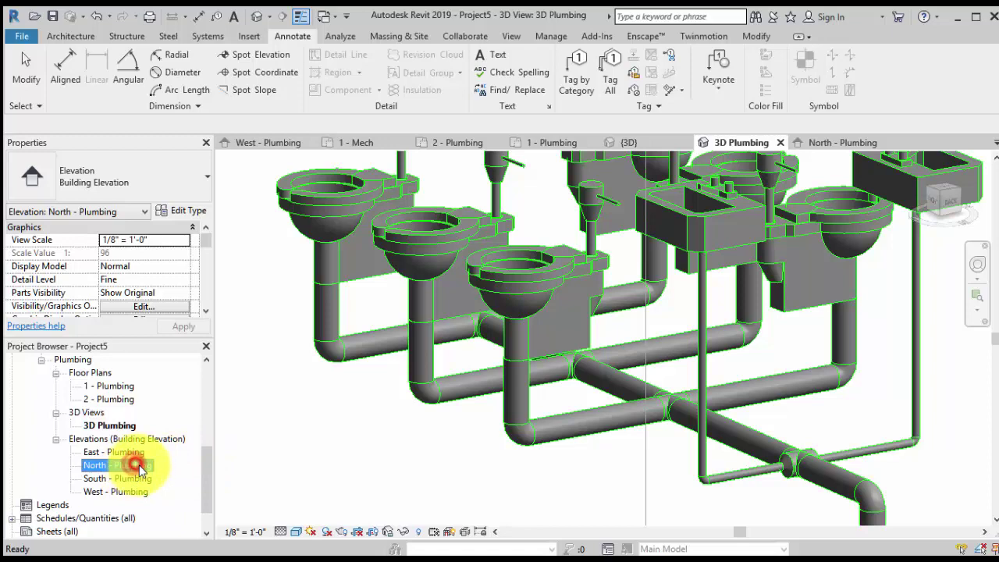
{"action": "left_click", "coordinate": [138, 466]}
{"action": "left_click", "coordinate": [176, 467]}
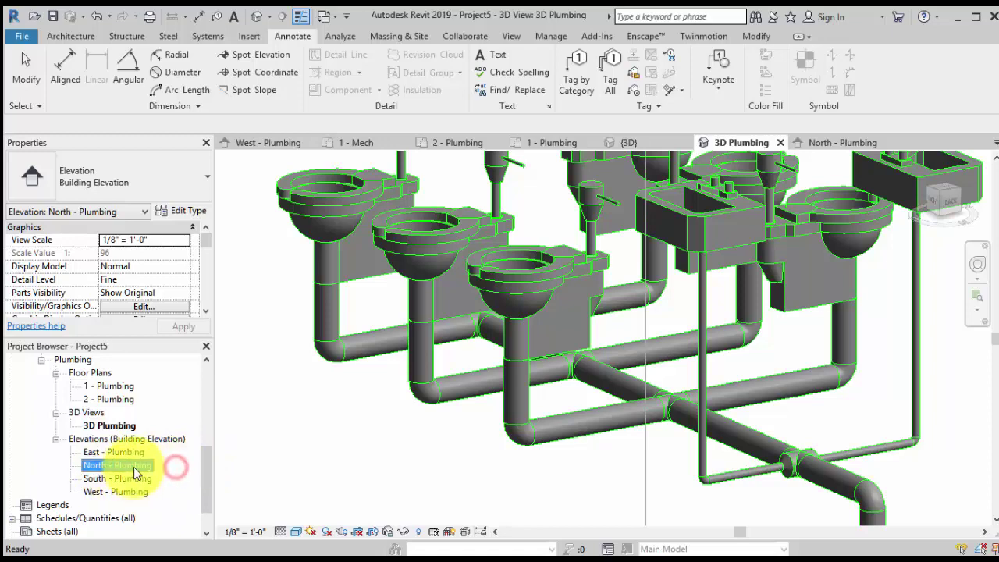
{"action": "double_click", "coordinate": [138, 467]}
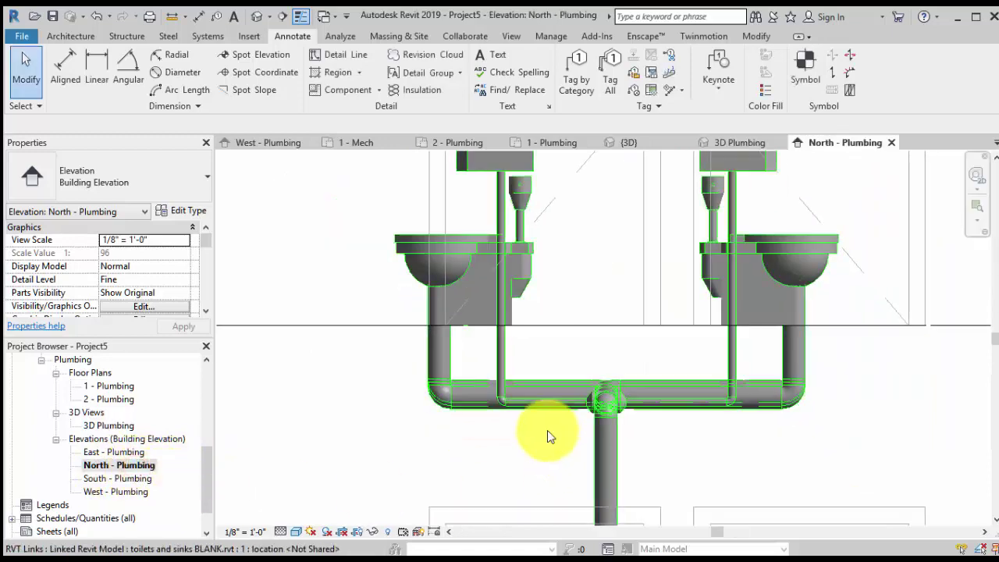
- Shorten the vertical drain pipe below the left lavatory to 6" by pulling its lower end up
{"action": "scroll", "coordinate": [548, 430], "scroll_direction": "up", "scroll_amount": 3}
{"action": "middle_click_drag", "start_coordinate": [547, 430], "coordinate": [565, 505]}
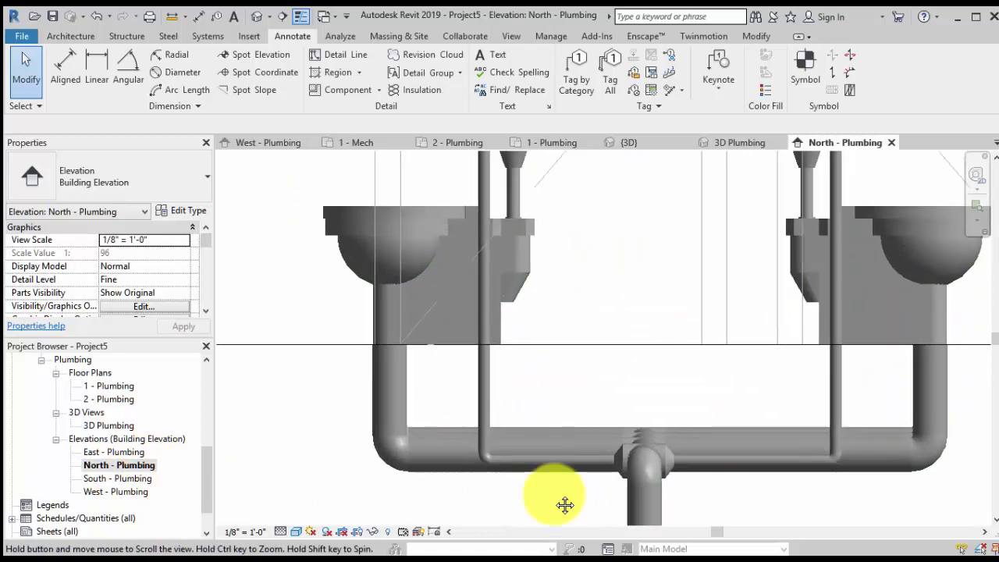
{"action": "left_click", "coordinate": [482, 373]}
{"action": "middle_click_drag", "start_coordinate": [593, 371], "coordinate": [609, 404]}
{"action": "scroll", "coordinate": [609, 405], "scroll_direction": "down", "scroll_amount": 1}
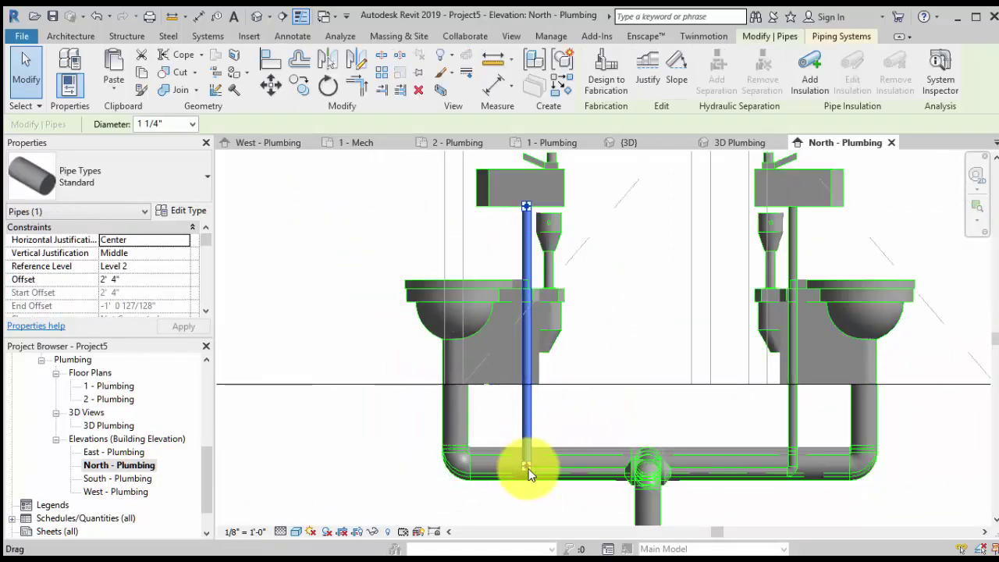
{"action": "left_click_drag", "start_coordinate": [527, 470], "coordinate": [524, 467]}
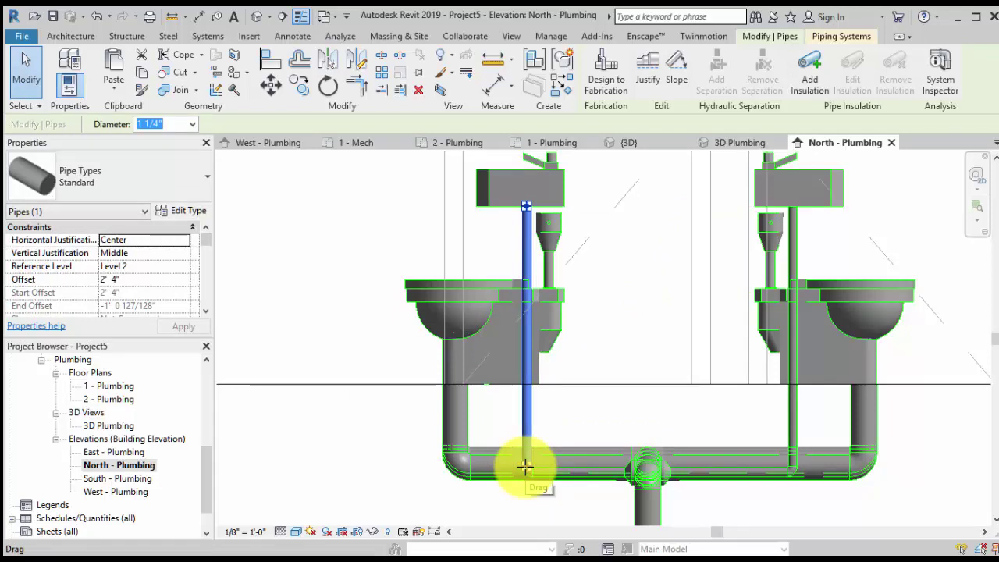
{"action": "left_click_drag", "start_coordinate": [525, 468], "coordinate": [526, 466]}
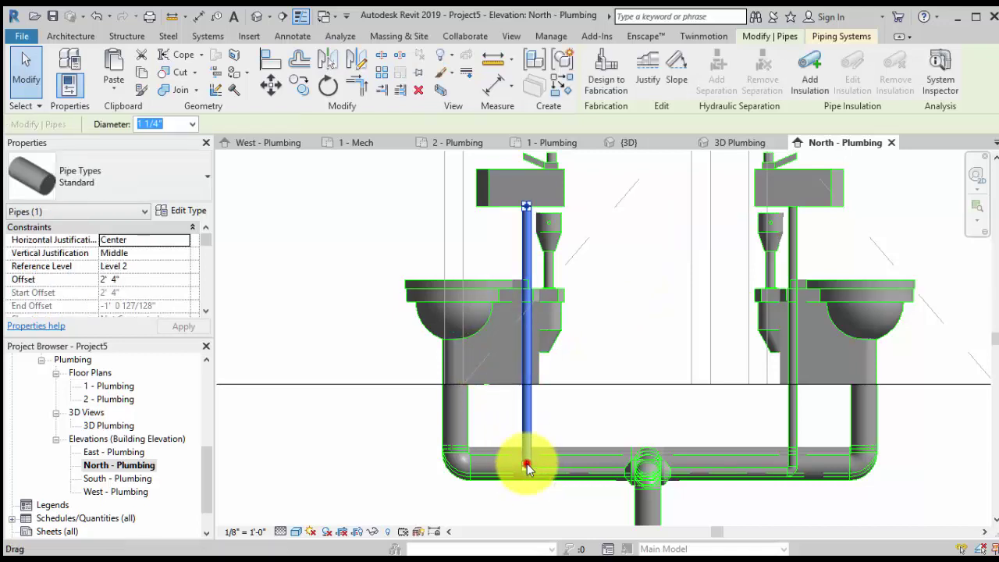
{"action": "left_click_drag", "start_coordinate": [527, 465], "coordinate": [528, 332]}
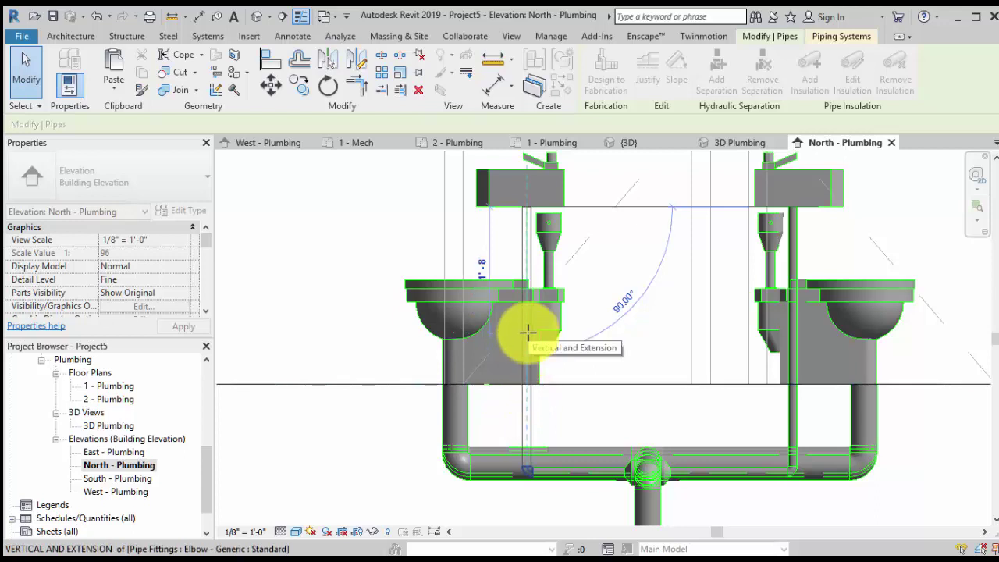
{"action": "left_click_drag", "start_coordinate": [528, 332], "coordinate": [530, 330]}
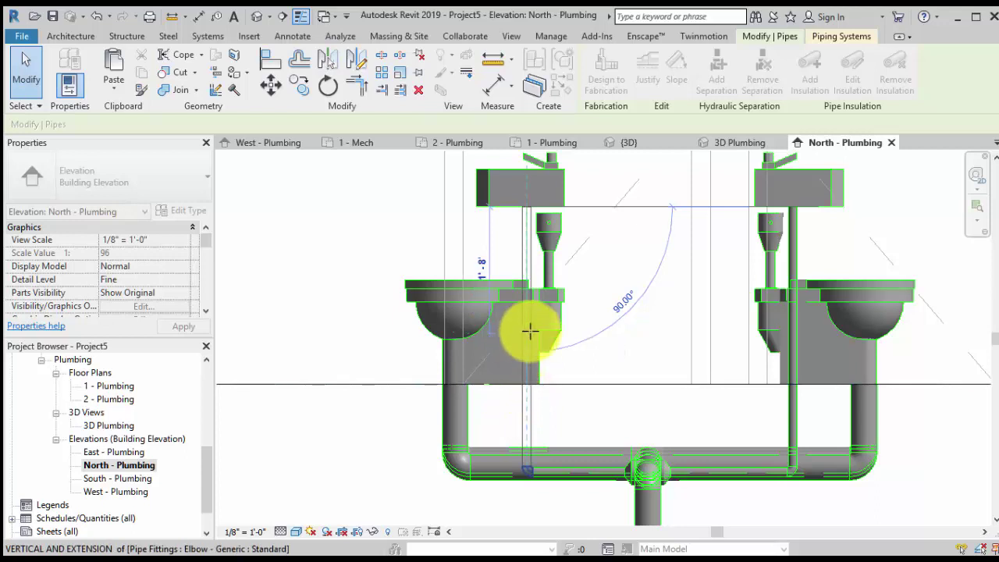
{"action": "type", "text": "6"}
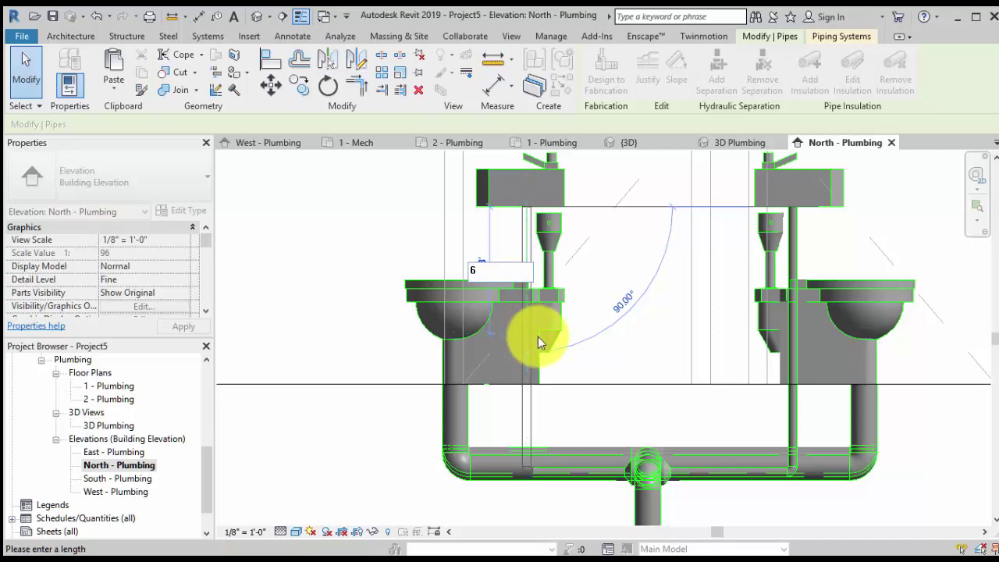
{"action": "type", "text": "\""}
{"action": "key", "text": "Return"}
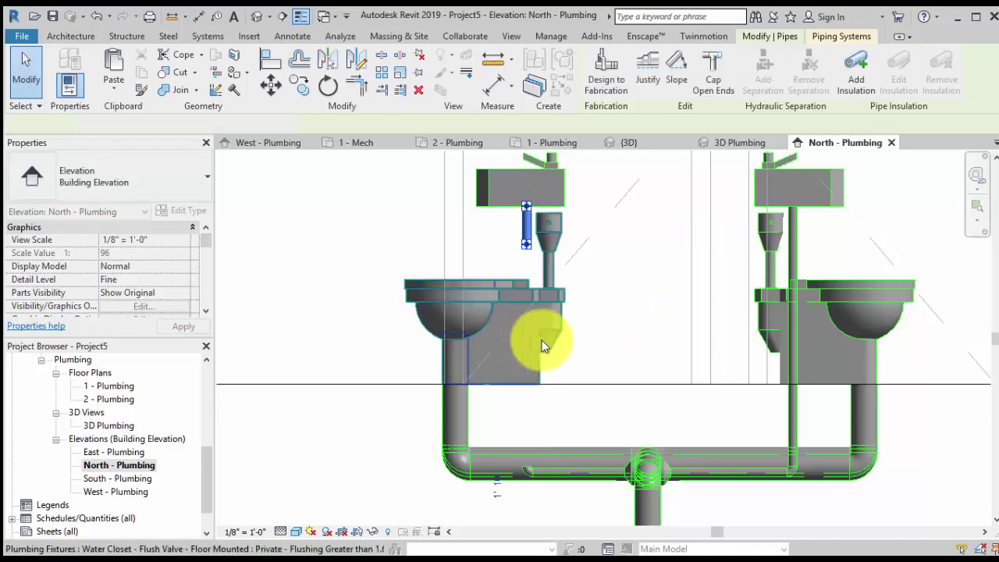
- Draw a horizontal 1 1/4" pipe from the lower end of the shortened lavatory drain toward the space between the fixture rows
{"action": "middle_click_drag", "start_coordinate": [640, 325], "coordinate": [630, 356]}
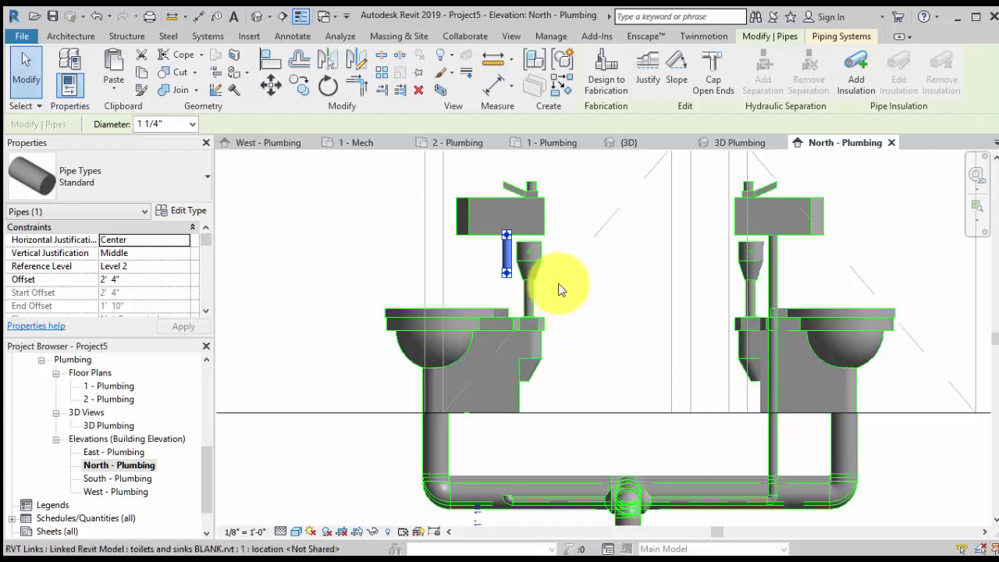
{"action": "middle_click_drag", "start_coordinate": [484, 301], "coordinate": [437, 296]}
{"action": "scroll", "coordinate": [508, 339], "scroll_direction": "up", "scroll_amount": 3}
{"action": "scroll", "coordinate": [535, 339], "scroll_direction": "down", "scroll_amount": 1}
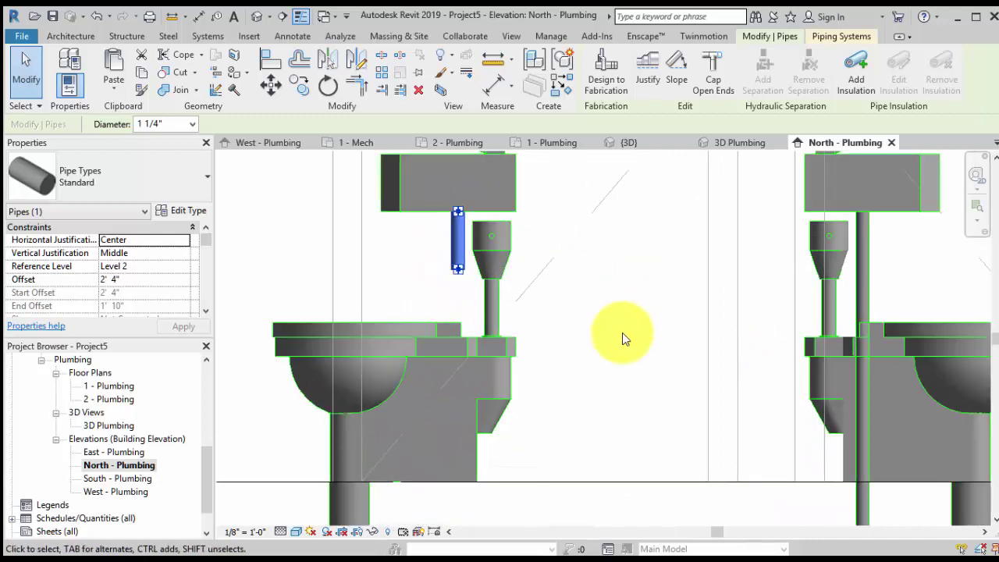
{"action": "middle_click_drag", "start_coordinate": [665, 295], "coordinate": [716, 336]}
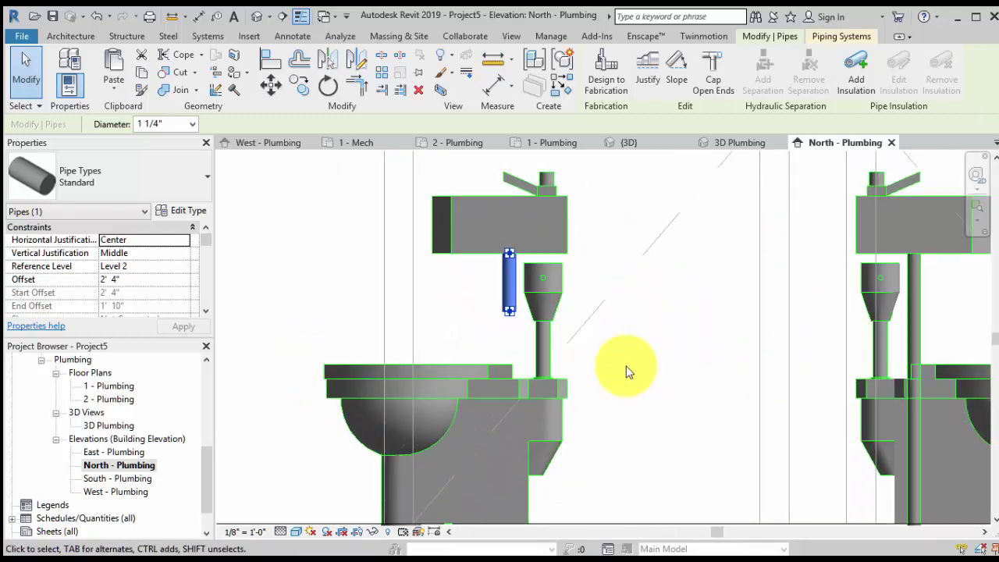
{"action": "right_click", "coordinate": [508, 314]}
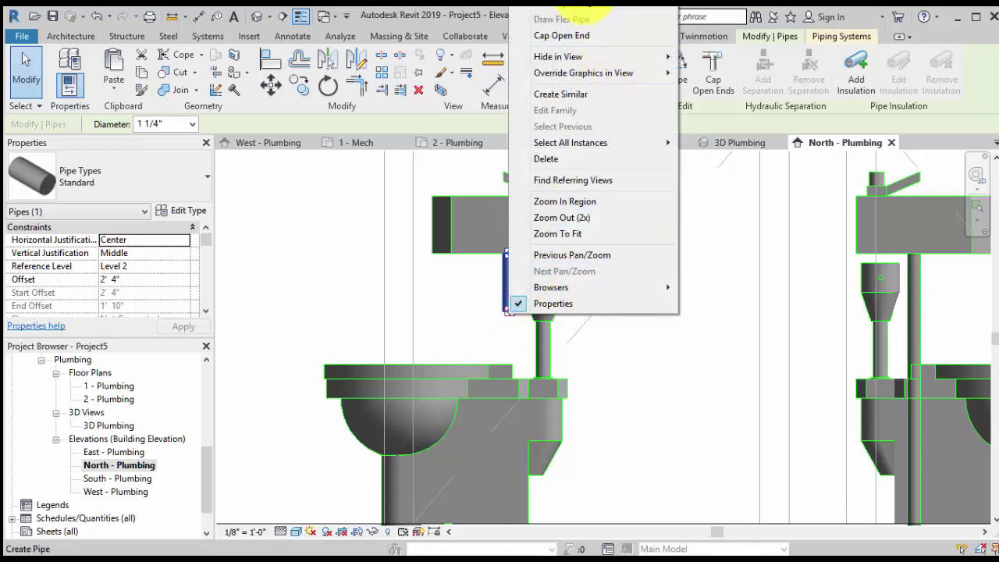
{"action": "left_click", "coordinate": [563, 5]}
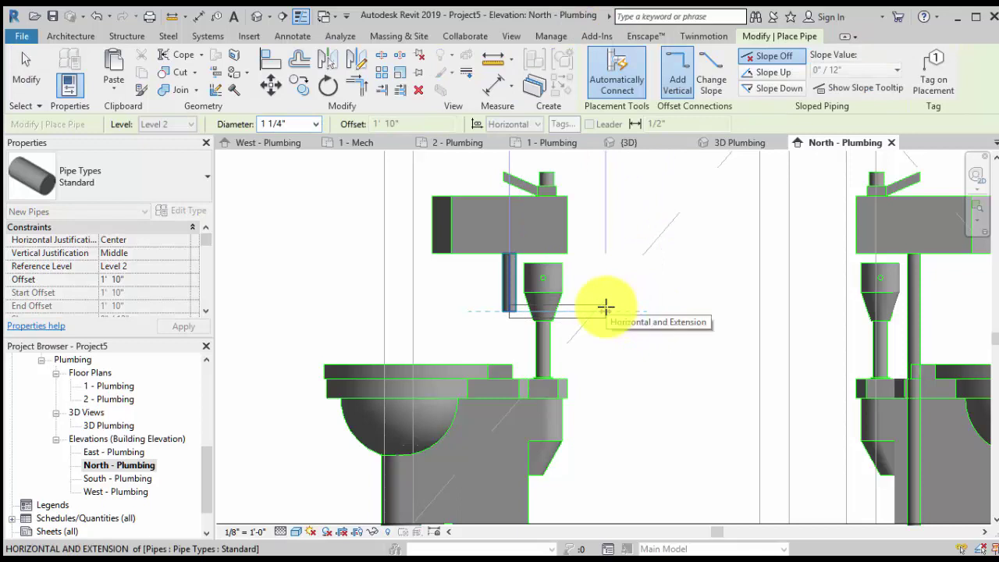
{"action": "scroll", "coordinate": [605, 307], "scroll_direction": "down", "scroll_amount": 2}
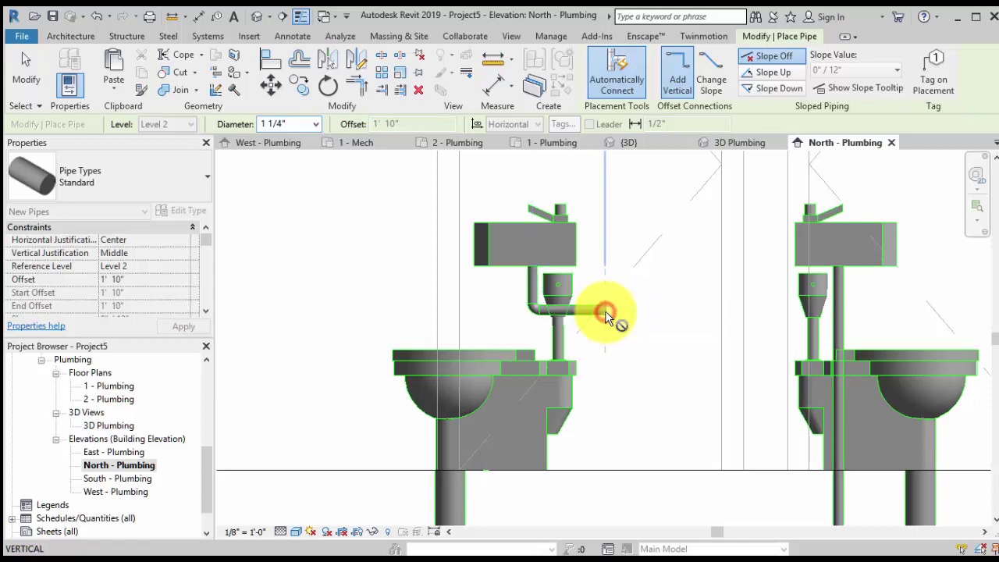
- Draw a 1 1/4" pipe from the open end of the horizontal lavatory drain straight down to the horizontal pipes below the floor
{"action": "middle_click_drag", "start_coordinate": [623, 478], "coordinate": [596, 349]}
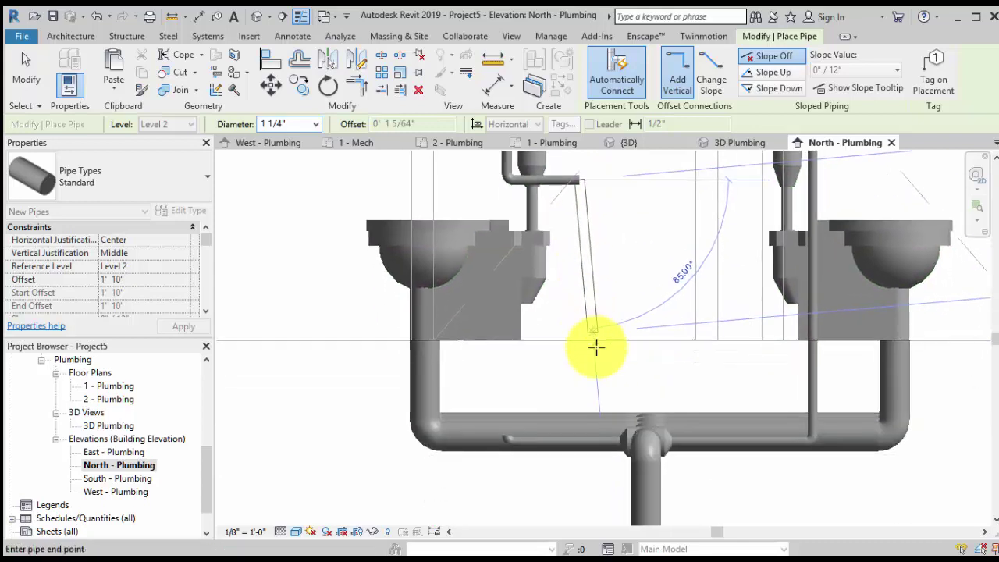
{"action": "left_click", "coordinate": [578, 433]}
{"action": "middle_click_drag", "start_coordinate": [652, 374], "coordinate": [690, 376]}
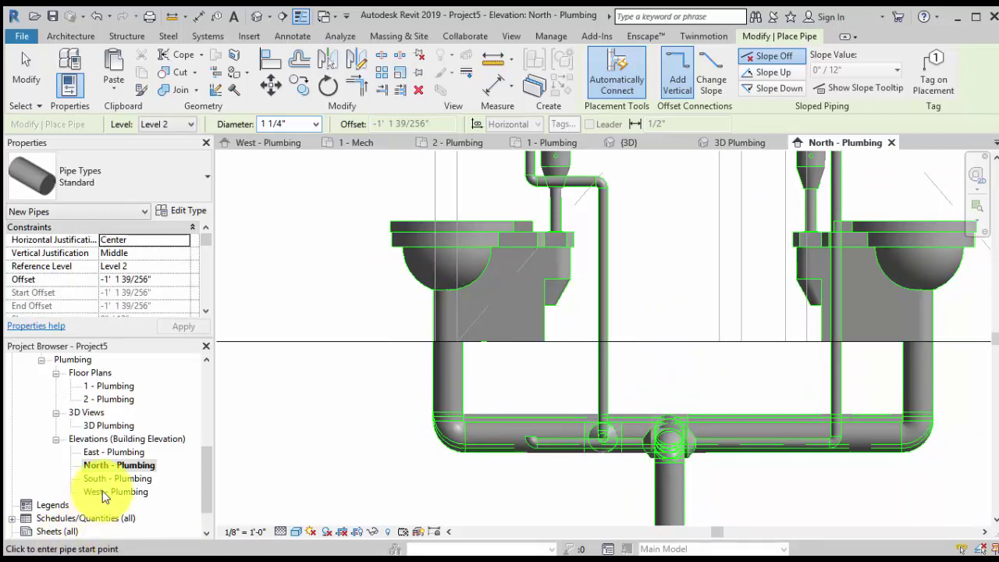
- Check the new vertical pipe's connection in the 3D Plumbing view and undo that pipe
{"action": "double_click", "coordinate": [114, 427]}
{"action": "scroll", "coordinate": [663, 465], "scroll_direction": "up", "scroll_amount": 4}
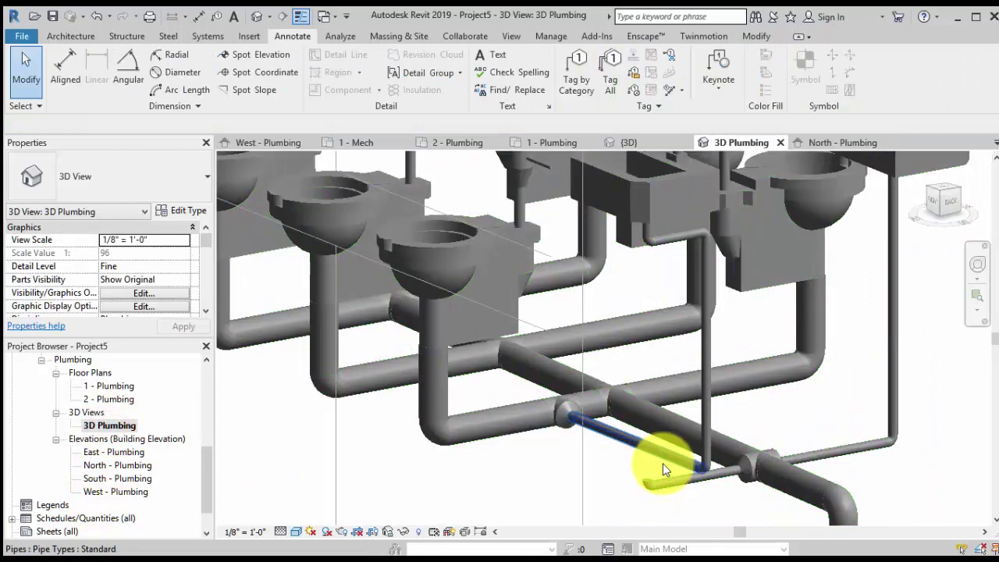
{"action": "mouse_move", "coordinate": [624, 427]}
{"action": "middle_mouse_down"}
{"action": "mouse_move", "coordinate": [618, 439]}
{"action": "mouse_move", "coordinate": [605, 428]}
{"action": "middle_mouse_up"}
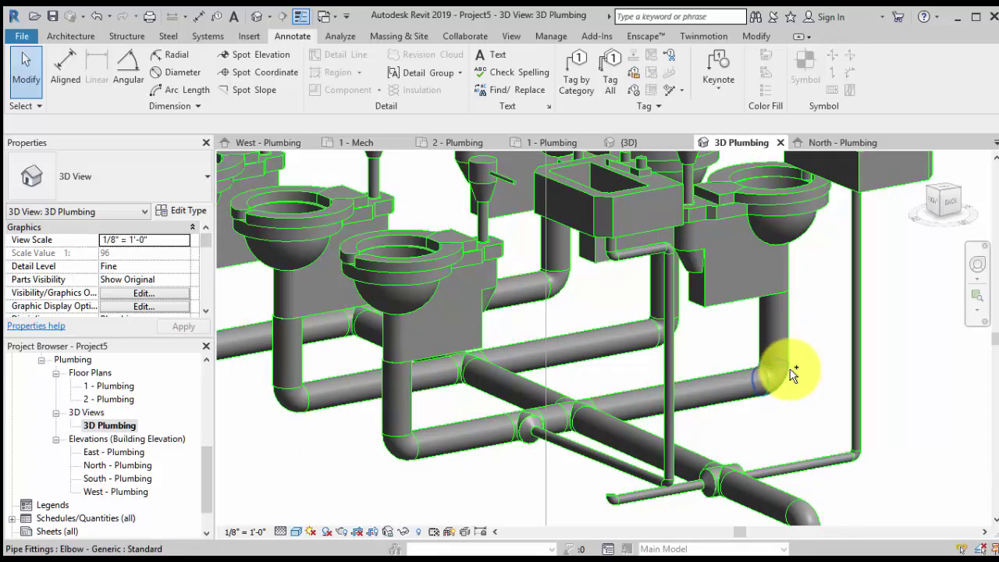
{"action": "left_click", "coordinate": [771, 421]}
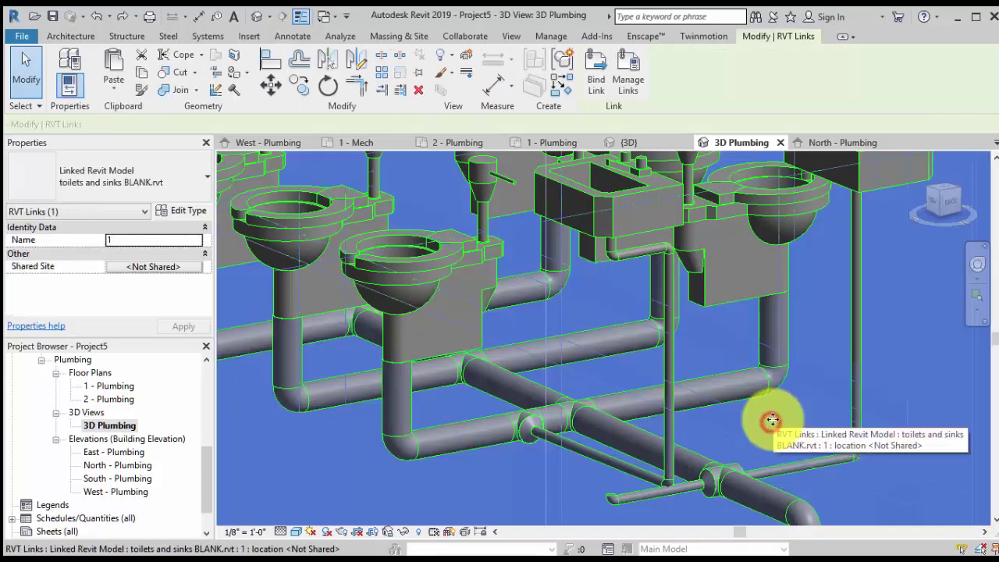
{"action": "left_click", "coordinate": [899, 380]}
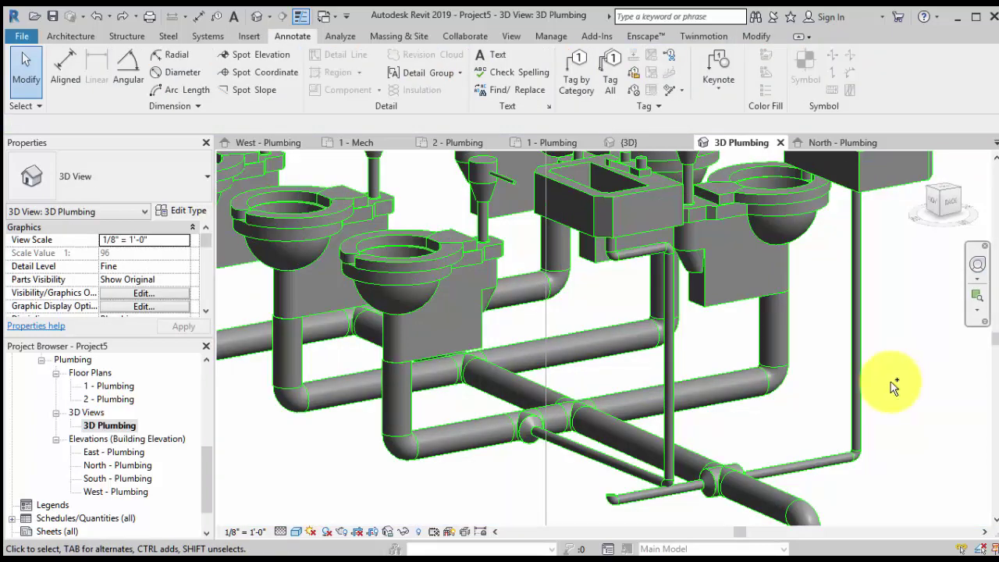
{"action": "key", "text": "ctrl+z"}
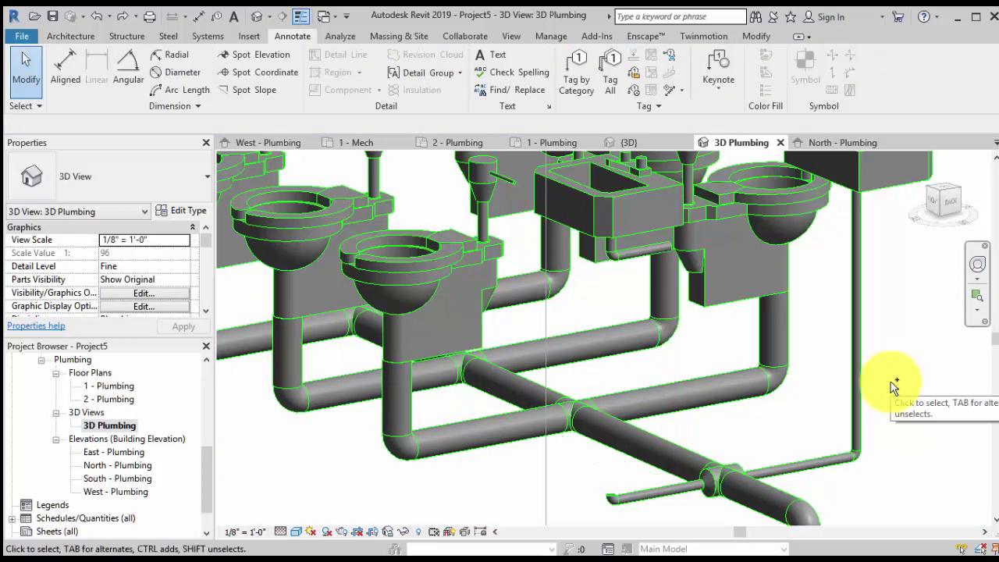
{"action": "left_click", "coordinate": [664, 250]}
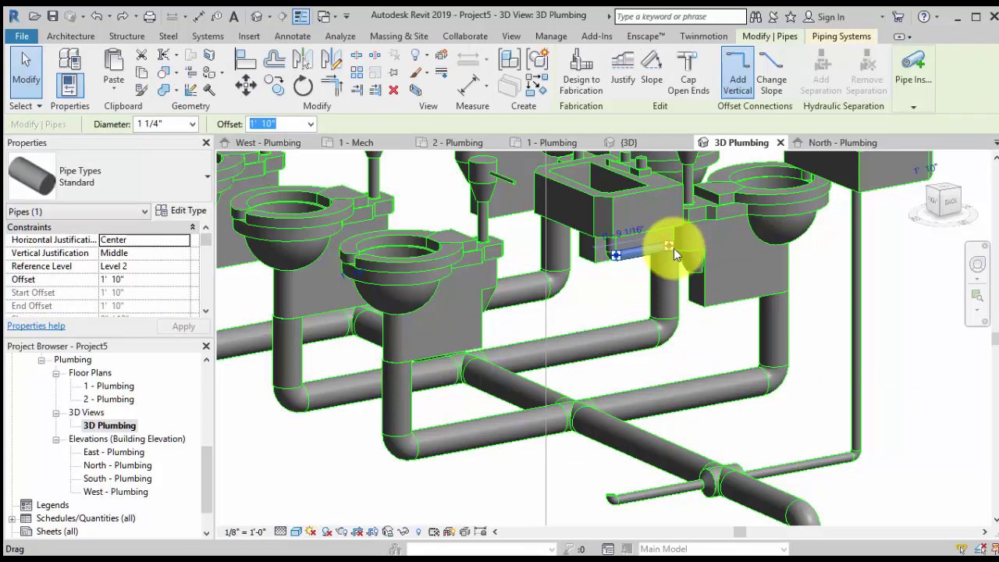
{"action": "right_click", "coordinate": [670, 246]}
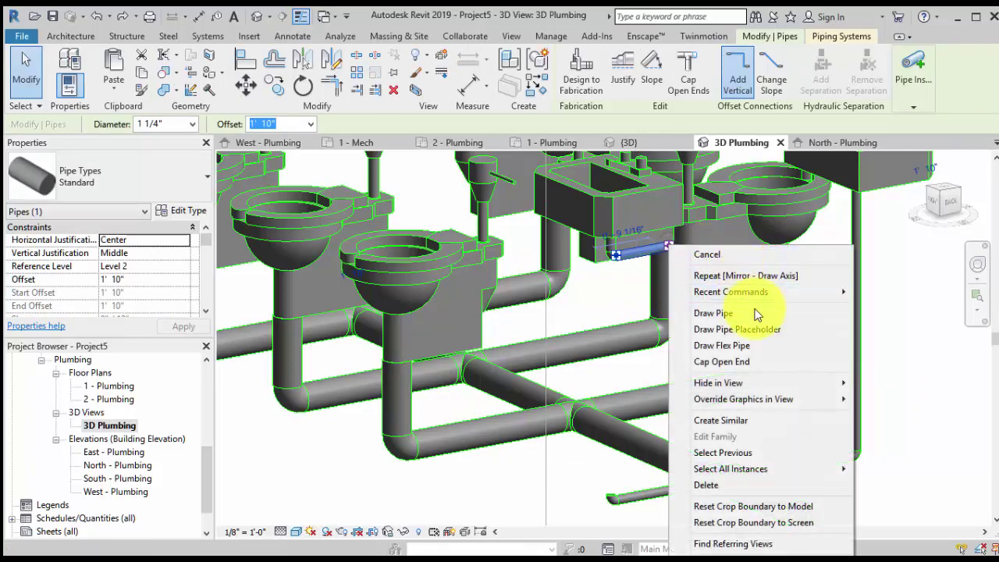
{"action": "left_click", "coordinate": [714, 313]}
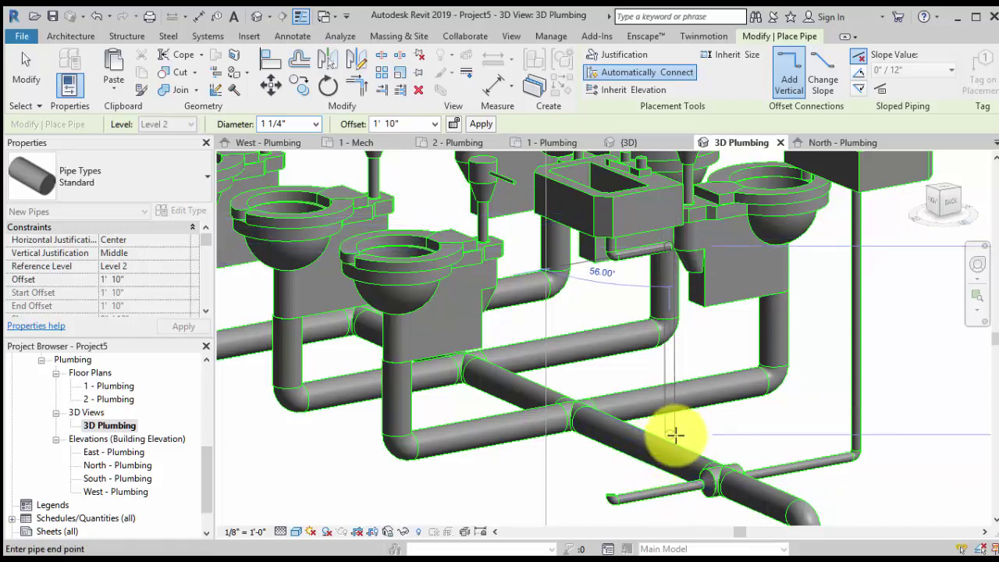
{"action": "middle_click_drag", "start_coordinate": [668, 442], "coordinate": [659, 419], "text": "shift"}
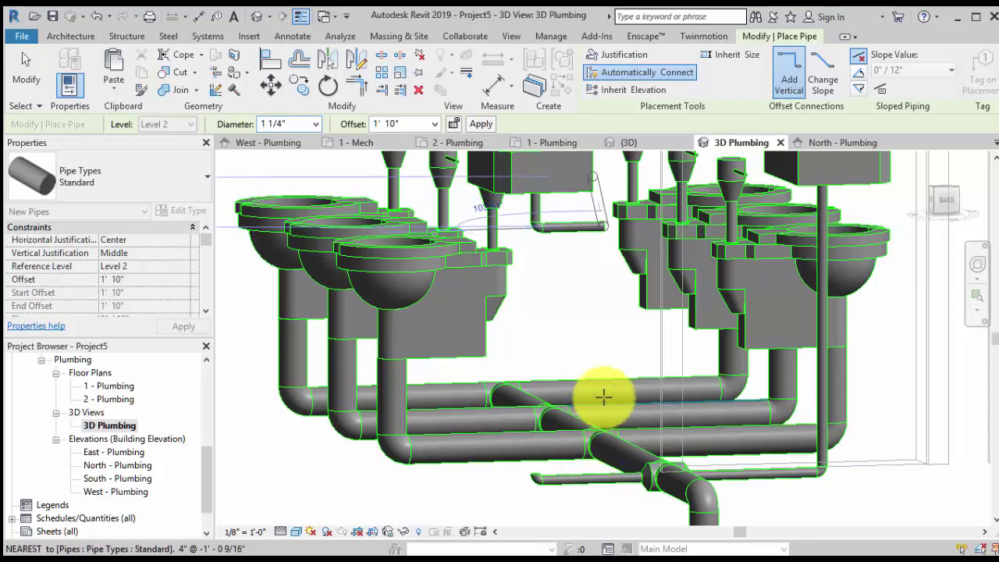
{"action": "left_click", "coordinate": [613, 446]}
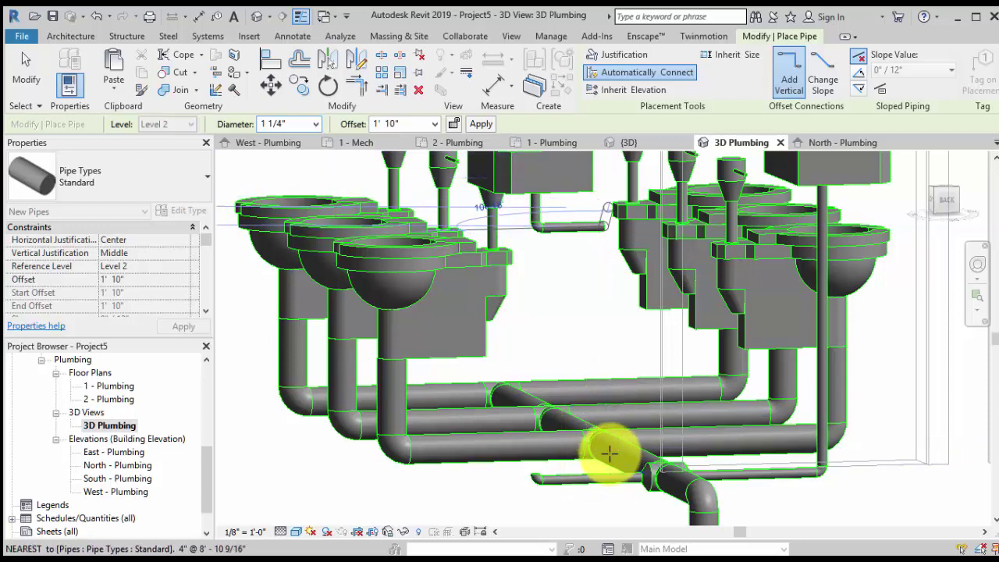
- In the North - Plumbing elevation, draw a vertical 1 1/4" pipe from the left horizontal drain's open end down to offset -0' 8", just above the branches
{"action": "double_click", "coordinate": [118, 466]}
{"action": "middle_click_drag", "start_coordinate": [512, 389], "coordinate": [483, 360]}
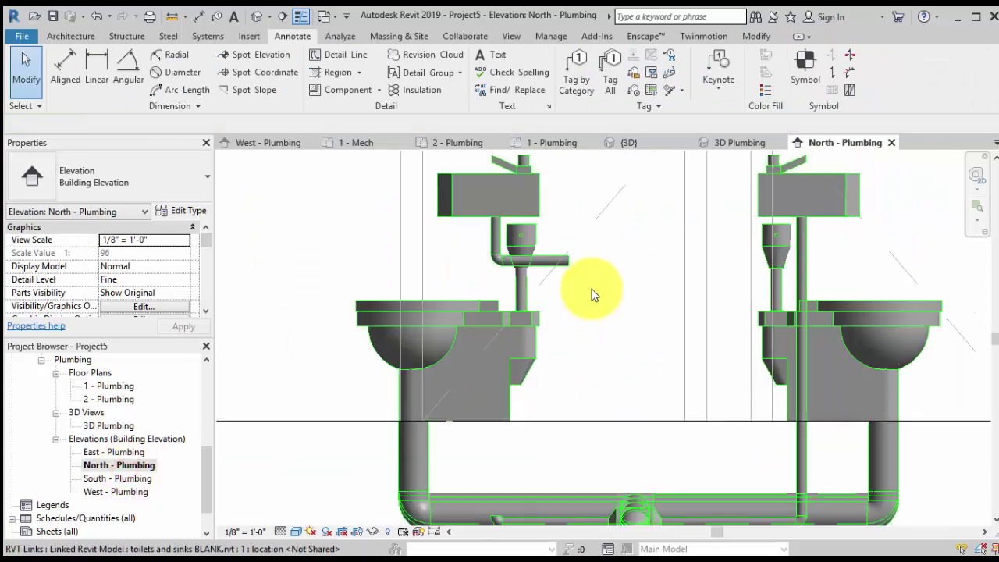
{"action": "left_click", "coordinate": [569, 264]}
{"action": "right_click", "coordinate": [569, 264]}
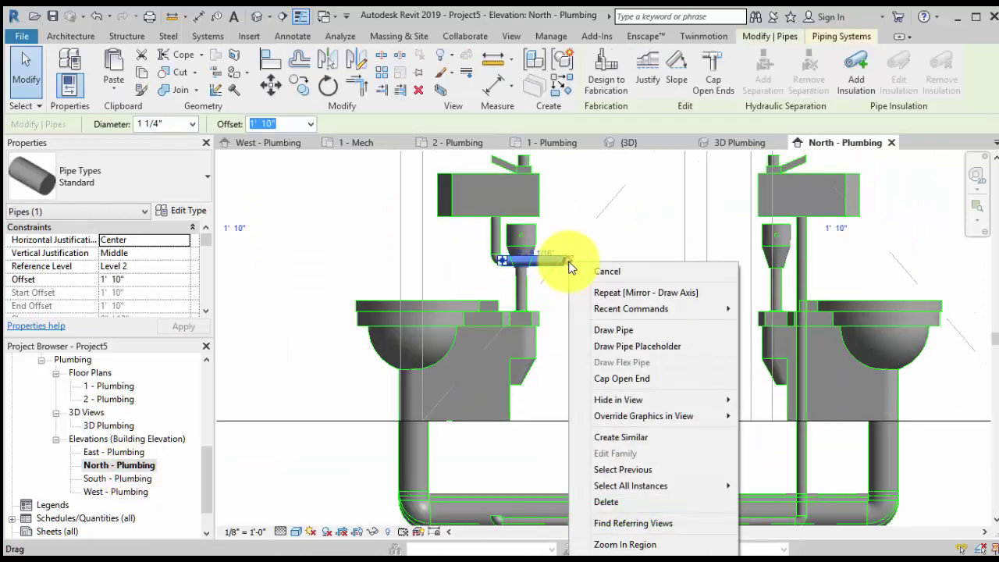
{"action": "left_click", "coordinate": [646, 331]}
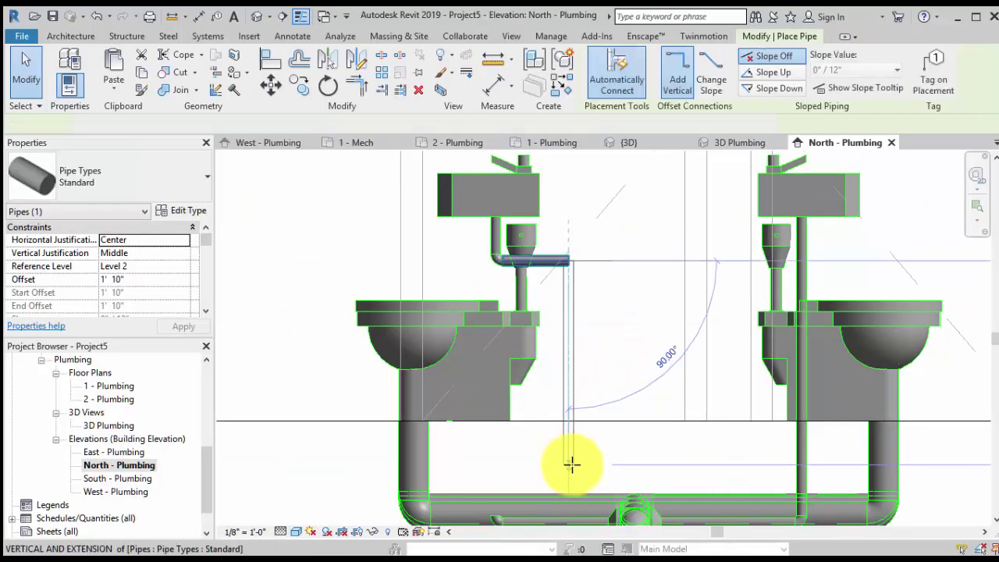
{"action": "middle_click_drag", "start_coordinate": [570, 464], "coordinate": [557, 370]}
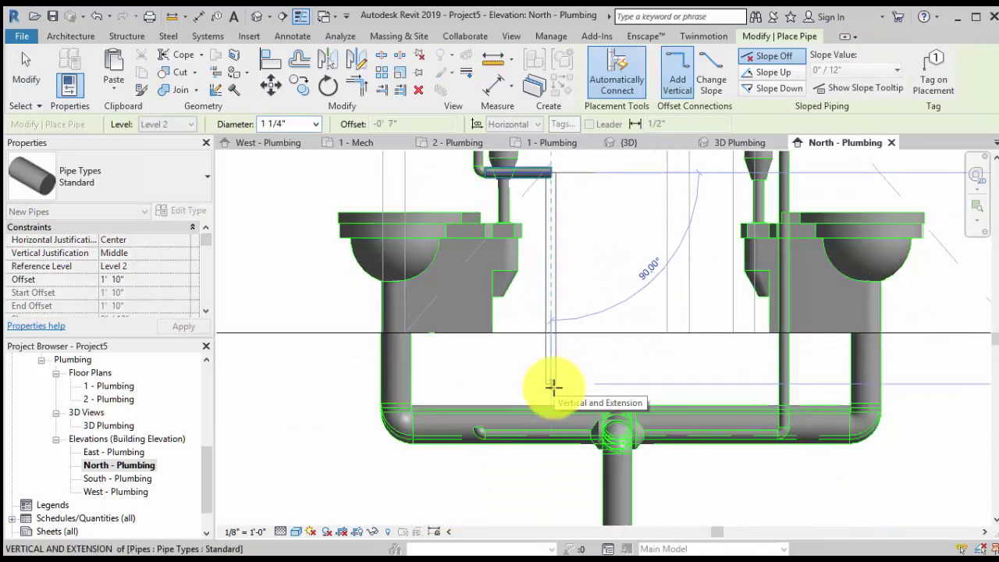
{"action": "left_click", "coordinate": [549, 393]}
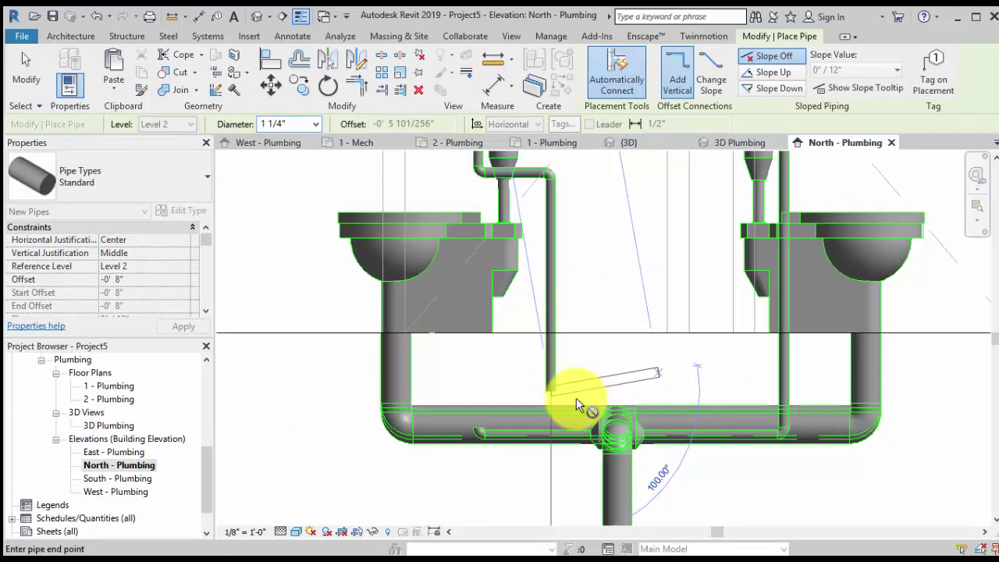
{"action": "key", "text": "Escape"}
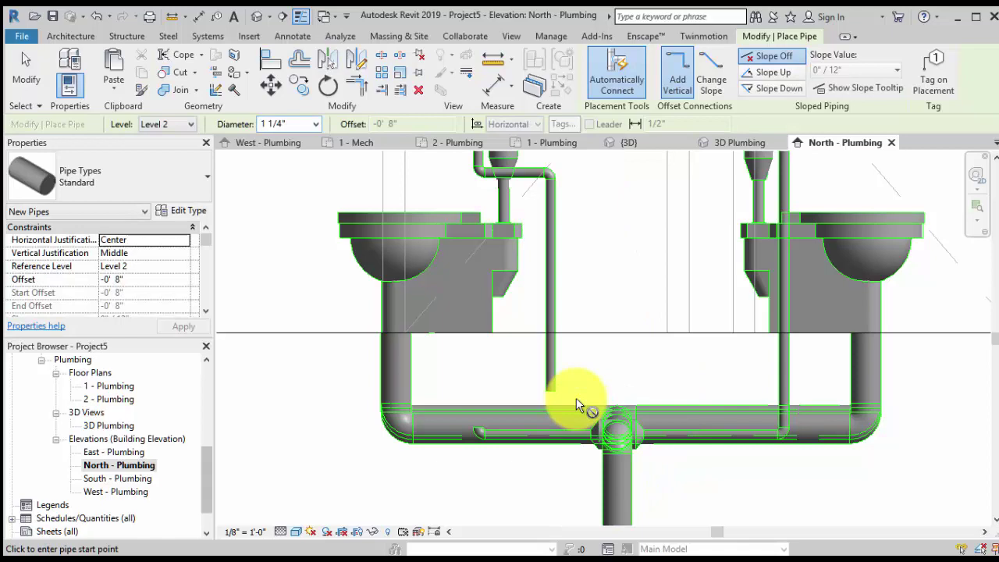
- In the 3D Plumbing view, delete the elbow at the open end of the small lavatory branch beside the main
{"action": "double_click", "coordinate": [109, 426]}
{"action": "middle_click_drag", "start_coordinate": [582, 453], "coordinate": [568, 444], "text": "shift"}
{"action": "left_click", "coordinate": [613, 373]}
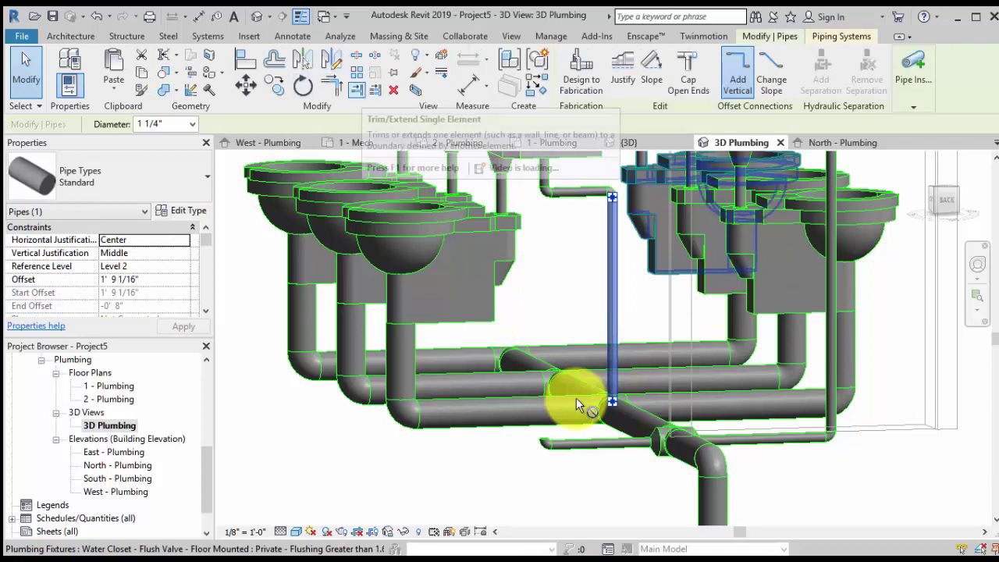
{"action": "left_click", "coordinate": [357, 90]}
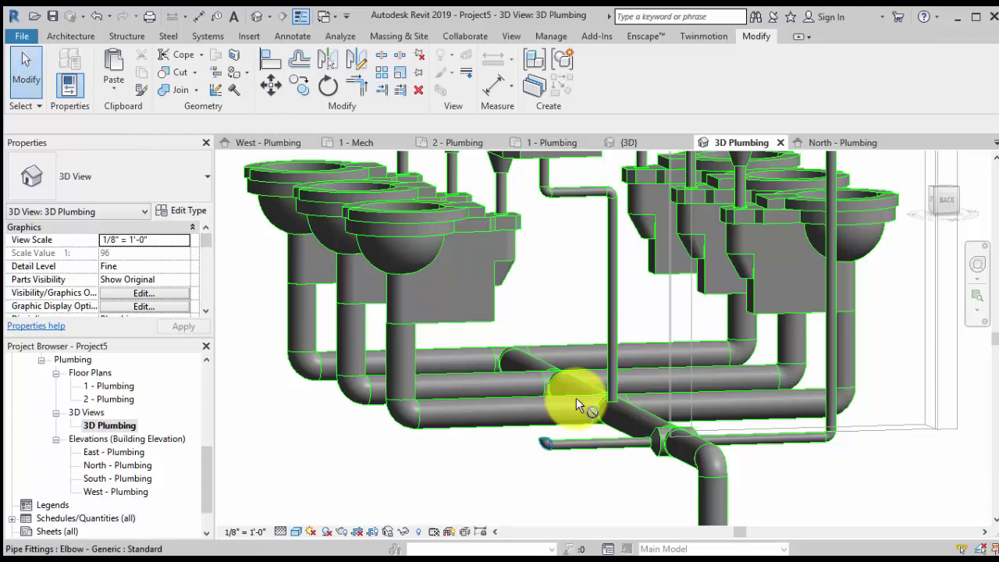
{"action": "left_click", "coordinate": [576, 398]}
{"action": "key", "text": "Delete"}
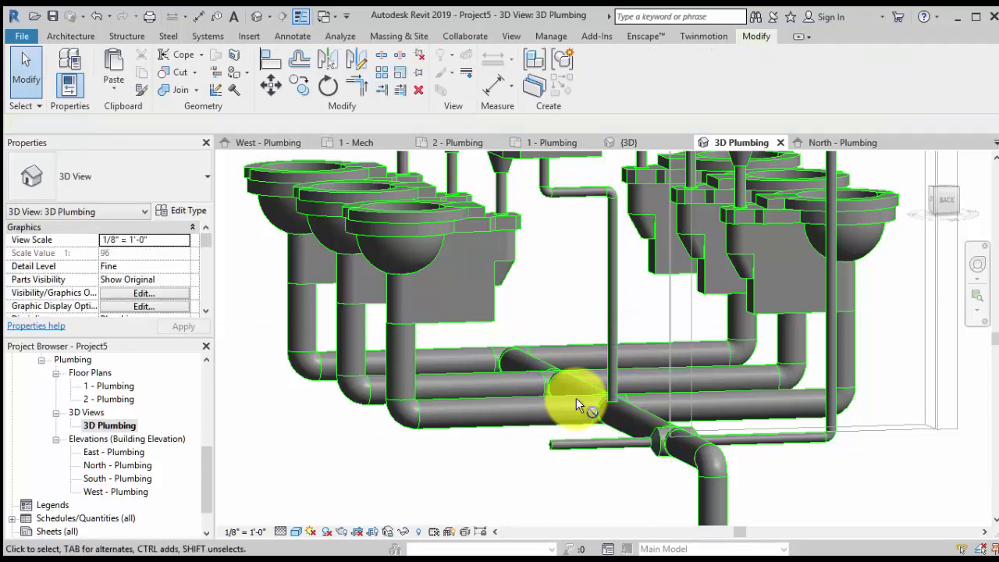
- Join the new vertical drain pipe to the small lavatory branch with Trim/Extend to Corner
{"action": "key", "text": "t"}
{"action": "key", "text": "r"}
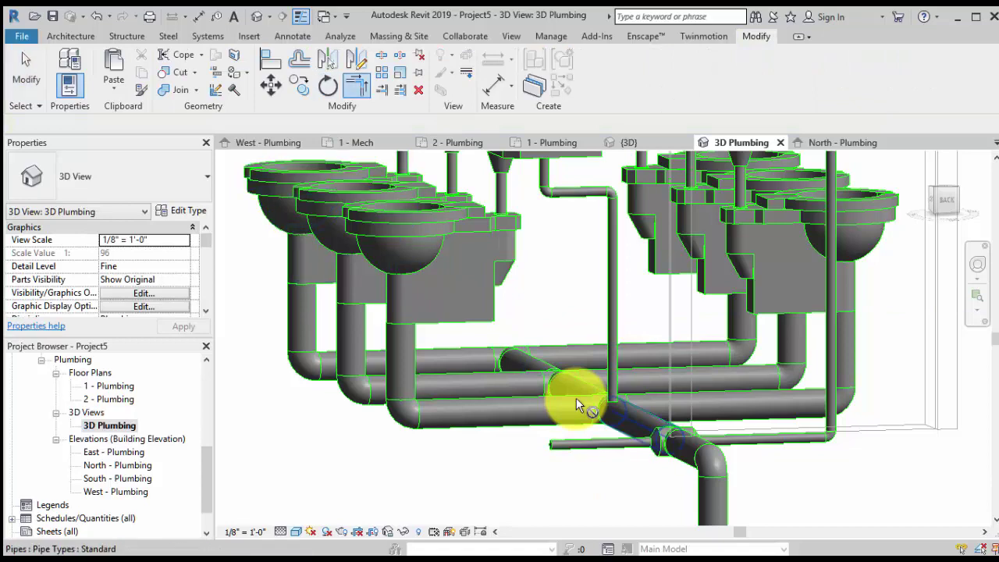
{"action": "left_click", "coordinate": [576, 397]}
{"action": "left_click", "coordinate": [576, 398]}
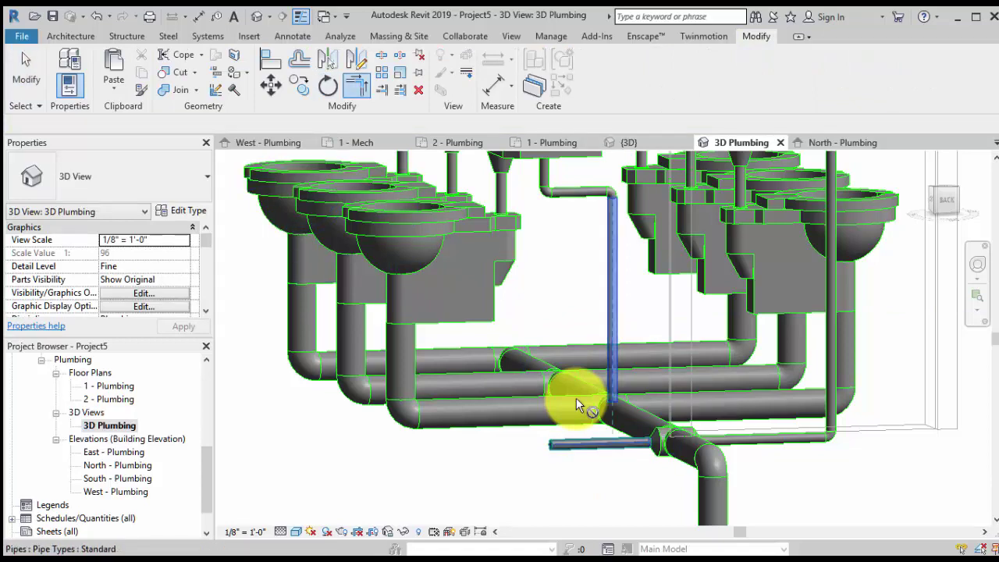
{"action": "scroll", "coordinate": [576, 397], "scroll_direction": "up", "scroll_amount": 6}
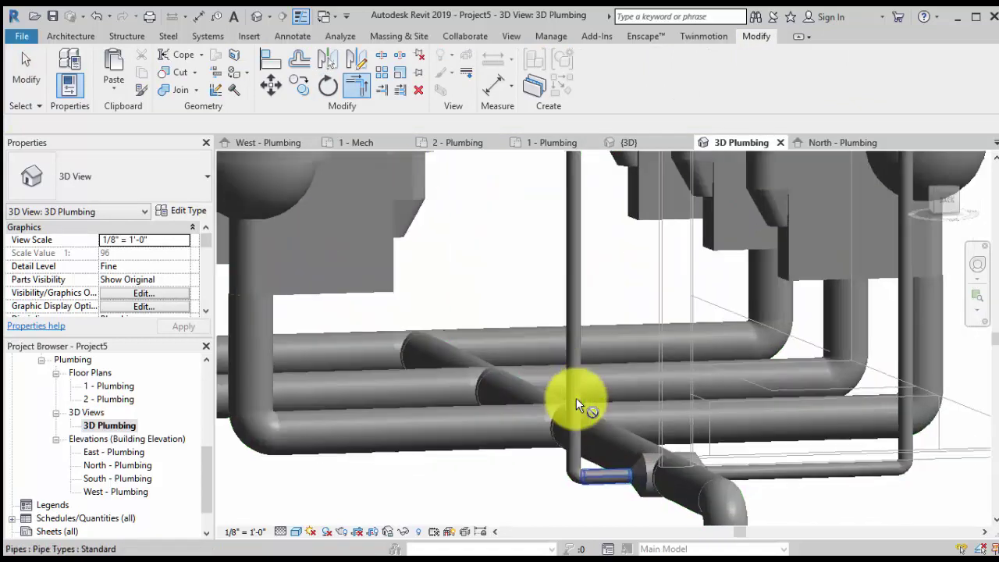
{"action": "scroll", "coordinate": [576, 397], "scroll_direction": "down", "scroll_amount": 7}
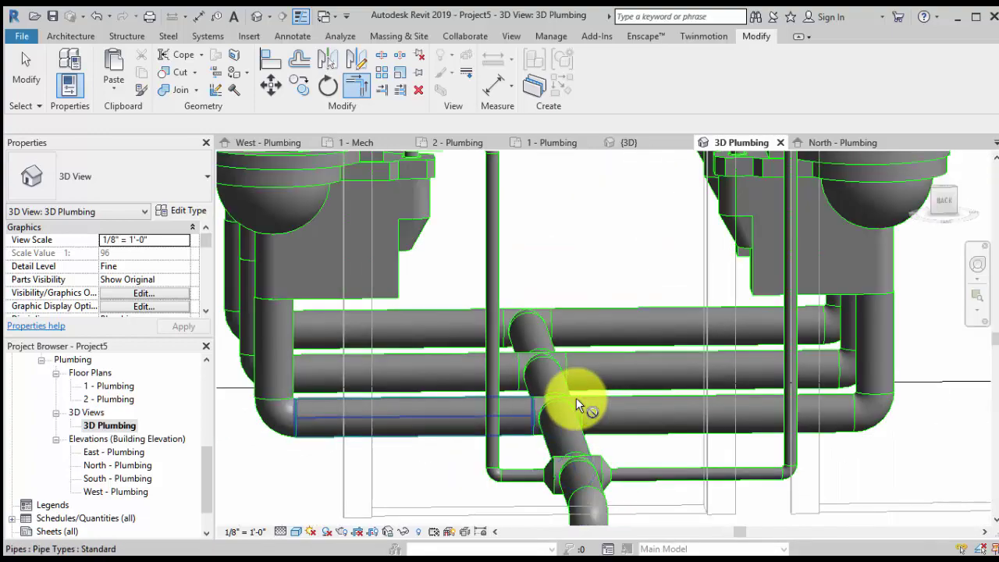
{"action": "scroll", "coordinate": [576, 397], "scroll_direction": "down", "scroll_amount": 3}
{"action": "middle_click_drag", "start_coordinate": [576, 397], "coordinate": [576, 398], "text": "shift"}
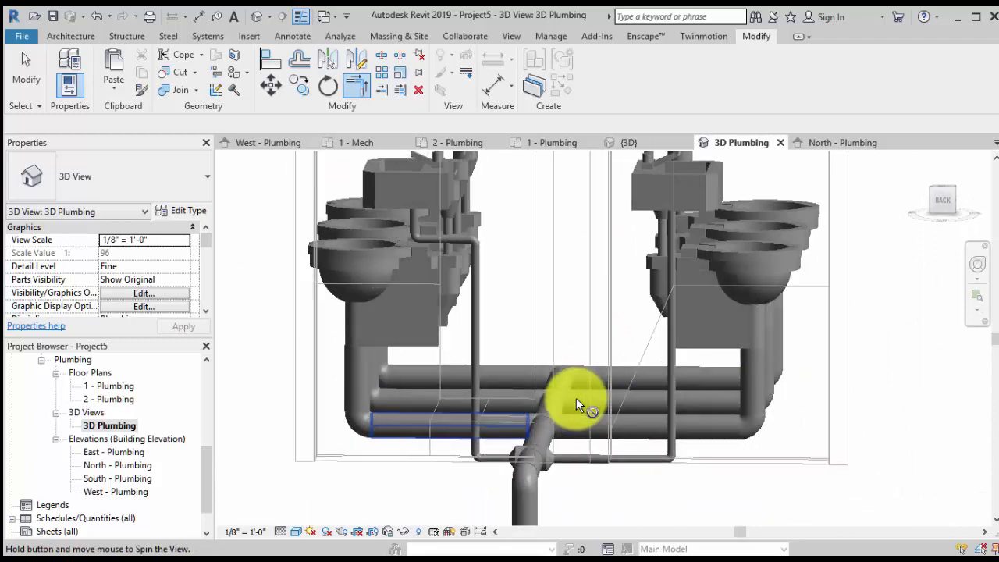
{"action": "key", "text": "t"}
{"action": "key", "text": "r"}
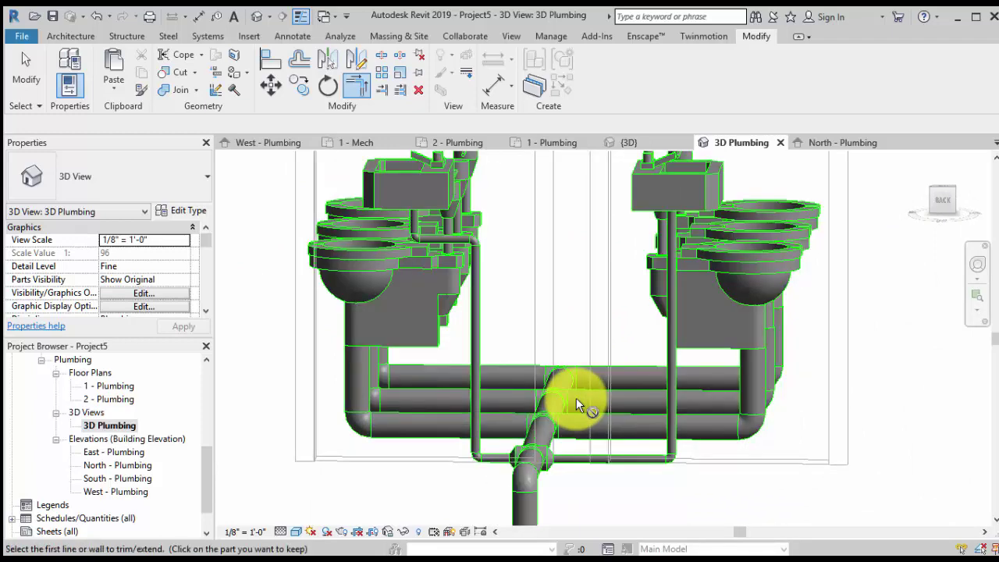
- In the North - Plumbing elevation, shorten the vertical drain pipe below the right lavatory to 6" by pulling its lower end up
{"action": "double_click", "coordinate": [117, 465]}
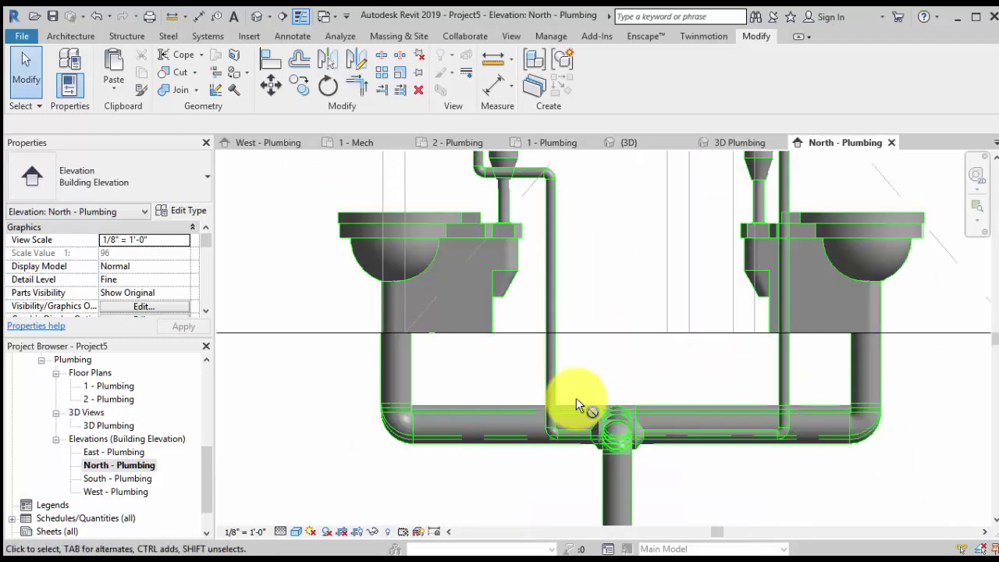
{"action": "middle_click_drag", "start_coordinate": [576, 398], "coordinate": [433, 481]}
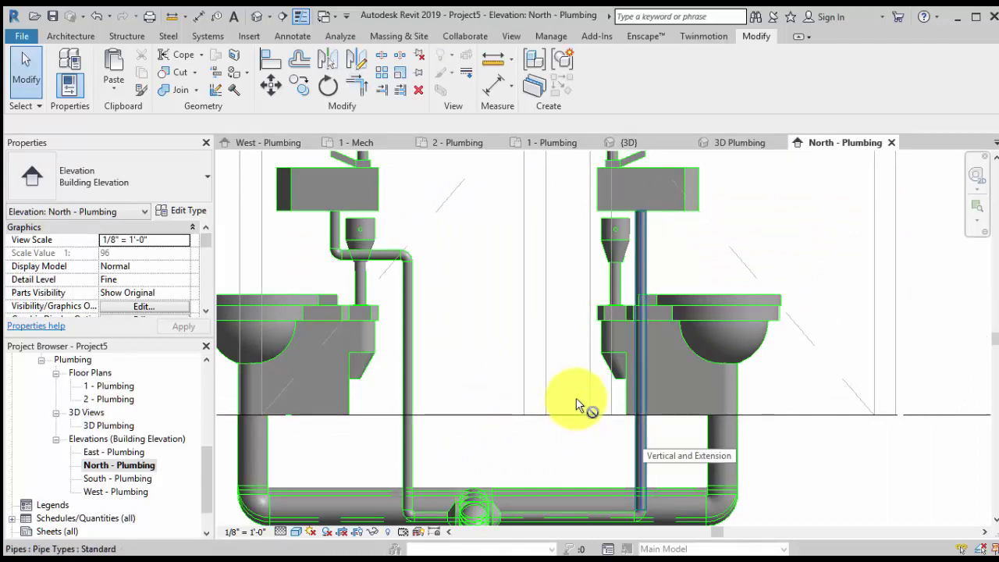
{"action": "left_click", "coordinate": [576, 405]}
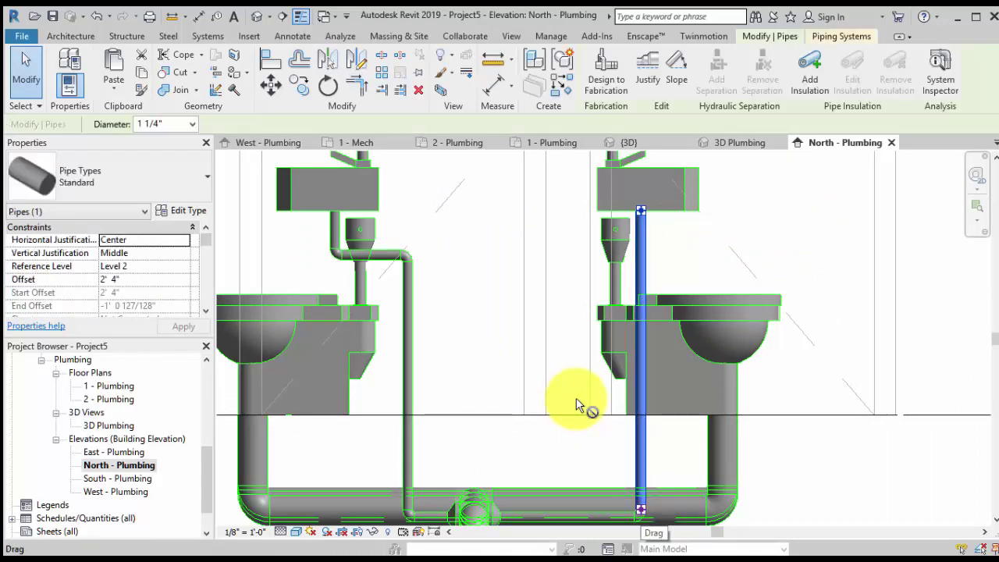
{"action": "left_click_drag", "start_coordinate": [641, 509], "coordinate": [641, 422]}
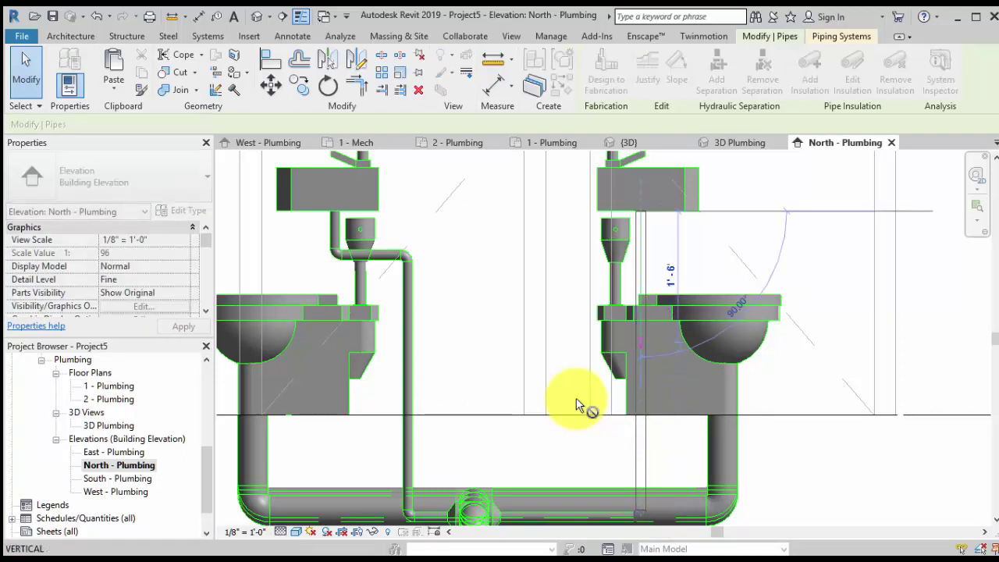
{"action": "left_click_drag", "start_coordinate": [641, 343], "coordinate": [641, 269]}
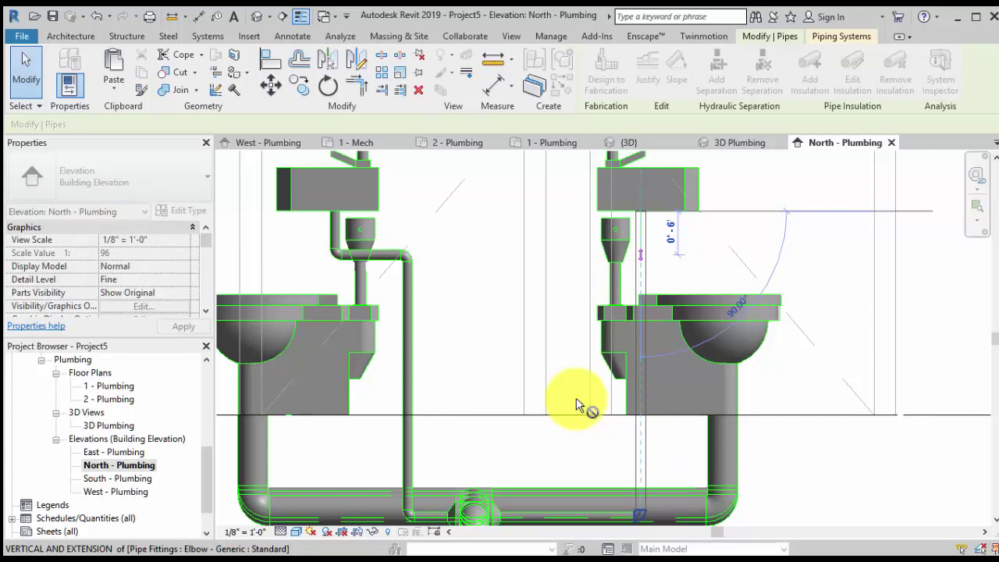
{"action": "left_click_drag", "start_coordinate": [641, 253], "coordinate": [641, 253]}
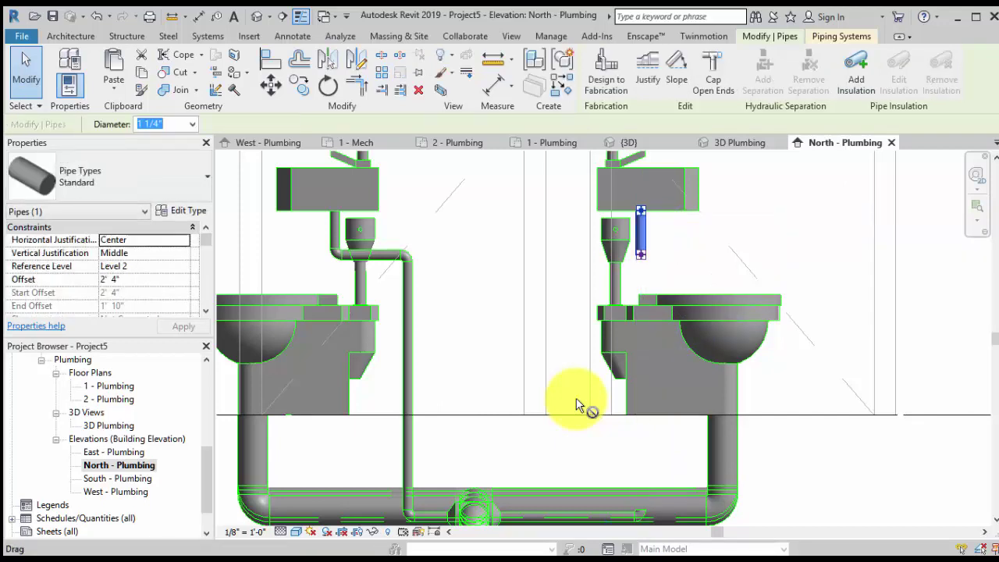
- From the right lavatory drain's open lower end, draw a 1 1/4" pipe horizontally toward the main and vertically down to offset -0' 7"
{"action": "right_click", "coordinate": [640, 259]}
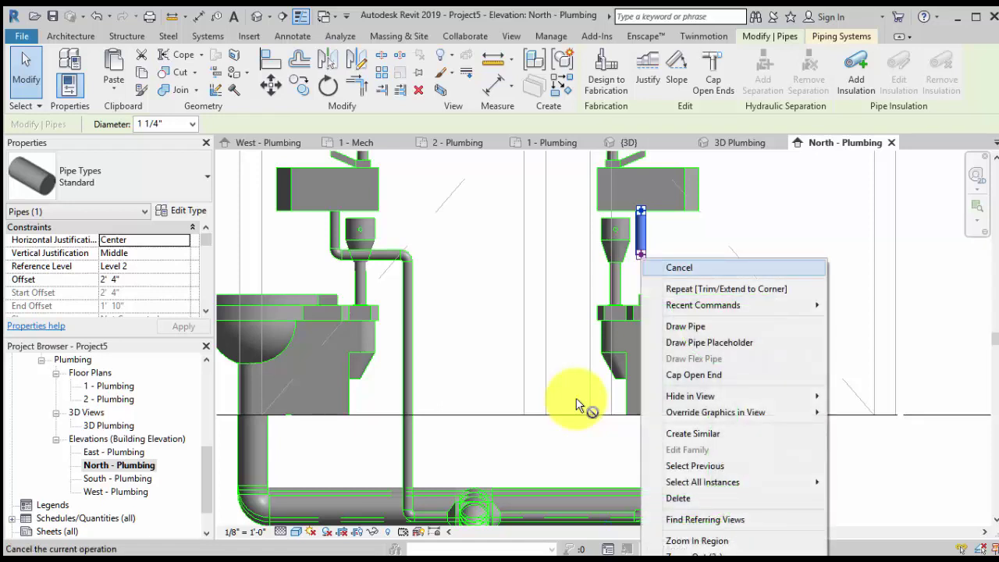
{"action": "key", "text": "Down"}
{"action": "key", "text": "Down"}
{"action": "key", "text": "Down"}
{"action": "key", "text": "Return"}
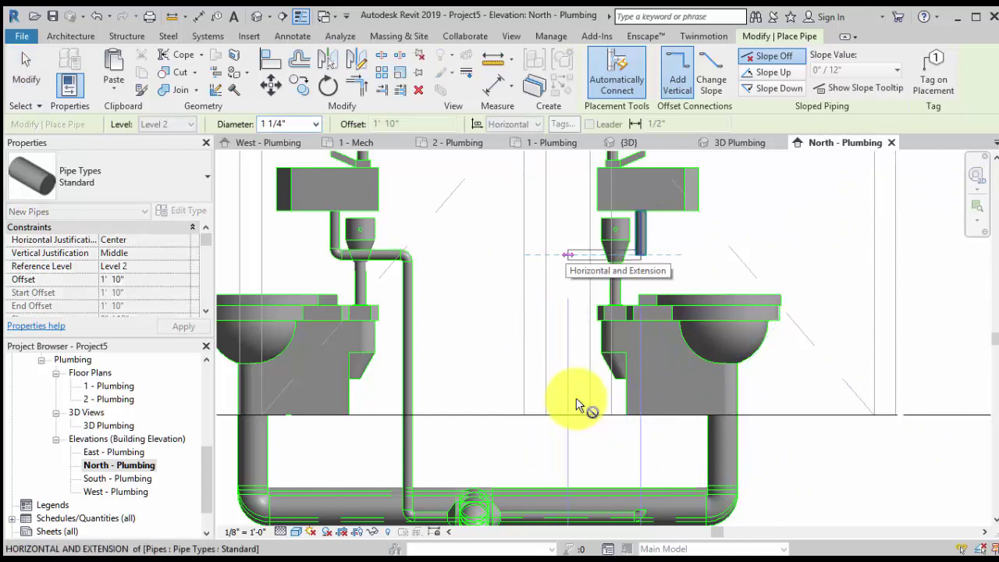
{"action": "left_click", "coordinate": [561, 254]}
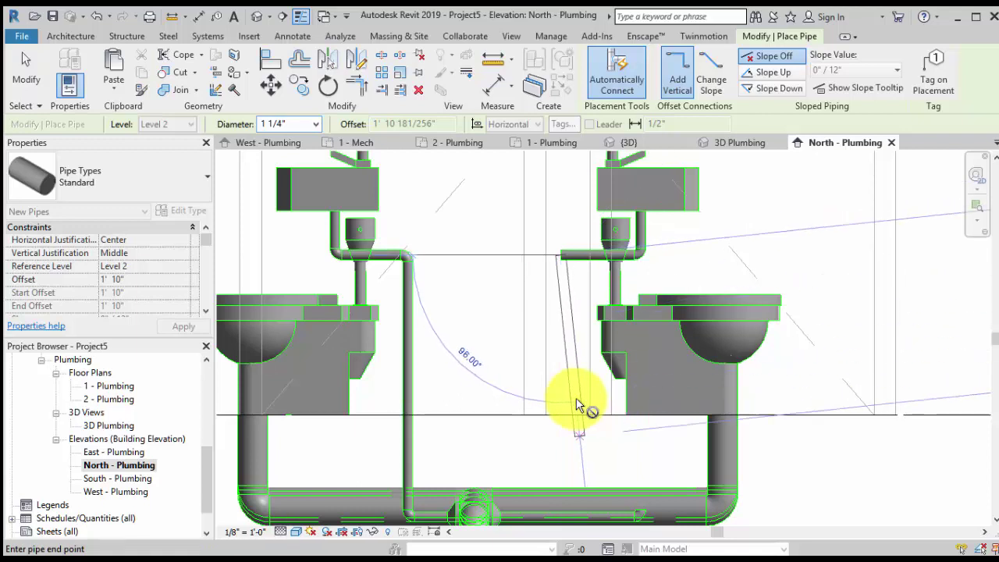
{"action": "middle_click_drag", "start_coordinate": [571, 458], "coordinate": [557, 333]}
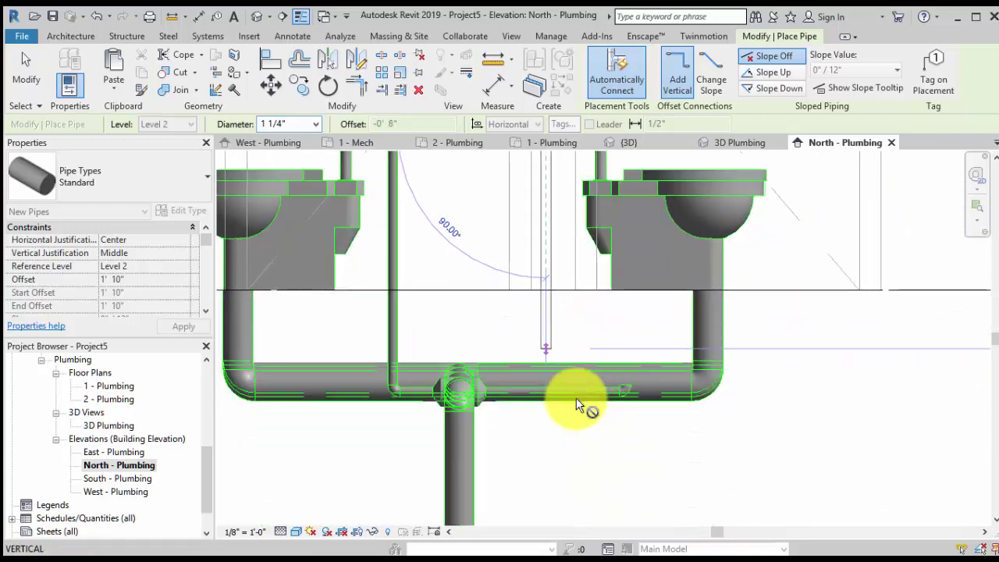
{"action": "key", "text": "Escape"}
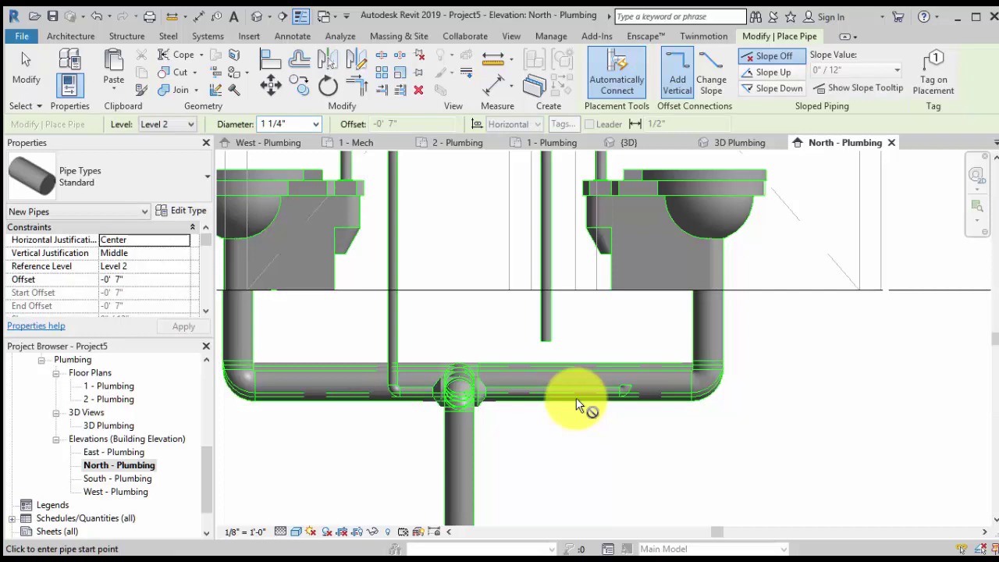
{"action": "key", "text": "Escape"}
- In the 3D Plumbing view, delete the elbow at the open end of the right lavatory branch
{"action": "left_click", "coordinate": [740, 143]}
{"action": "middle_click_drag", "start_coordinate": [662, 422], "coordinate": [656, 434], "text": "shift"}
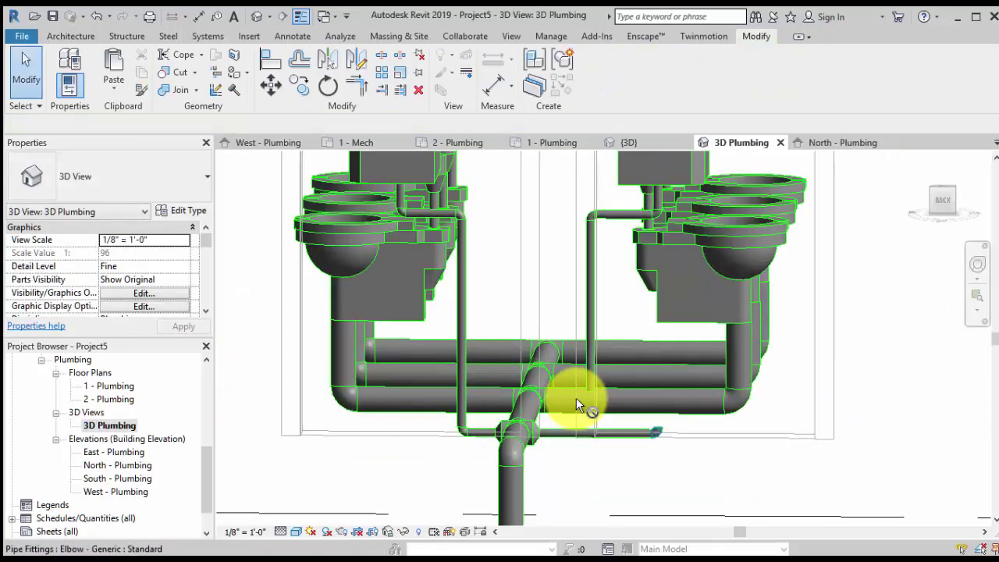
{"action": "left_click", "coordinate": [655, 432]}
{"action": "key", "text": "Delete"}
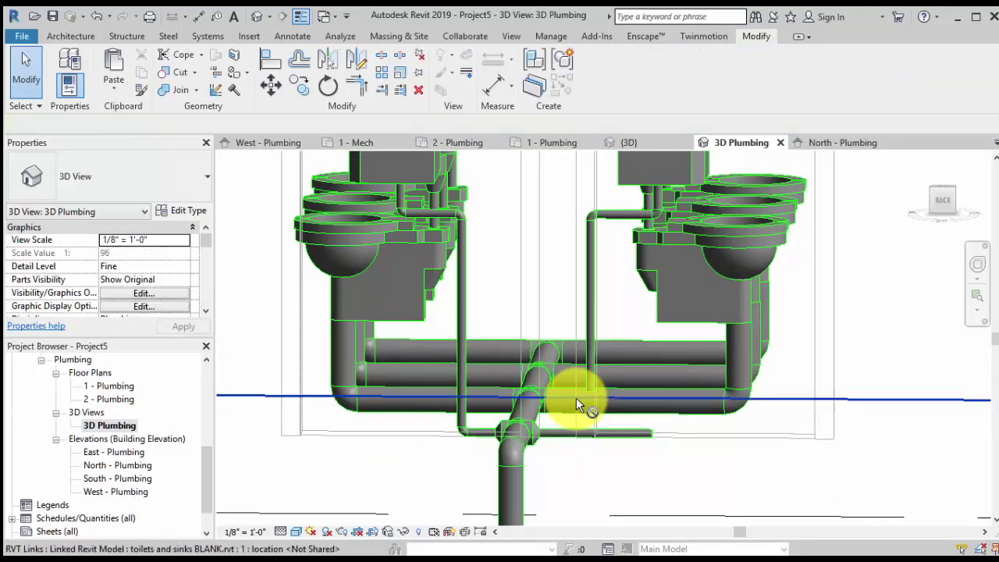
- Join the right lavatory's vertical drain pipe to the open branch below it with Trim/Extend to Corner
{"action": "scroll", "coordinate": [576, 397], "scroll_direction": "up", "scroll_amount": 4}
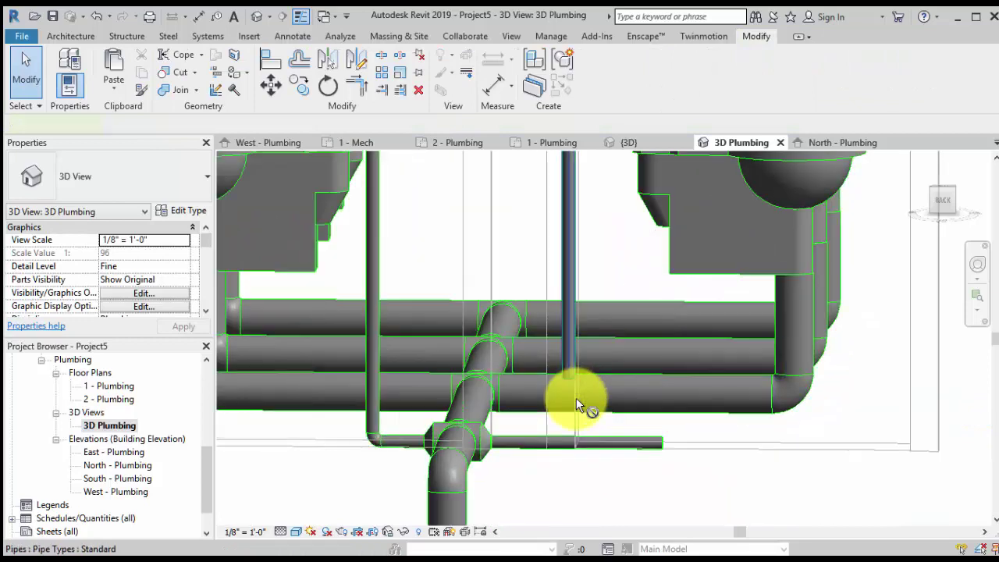
{"action": "left_click", "coordinate": [576, 397]}
{"action": "key", "text": "t"}
{"action": "key", "text": "r"}
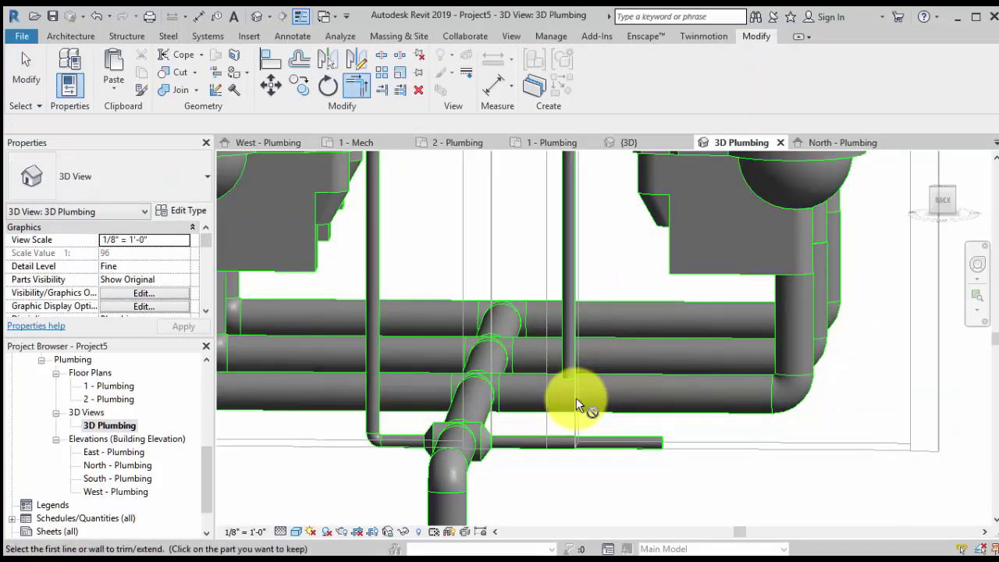
{"action": "left_click", "coordinate": [577, 397]}
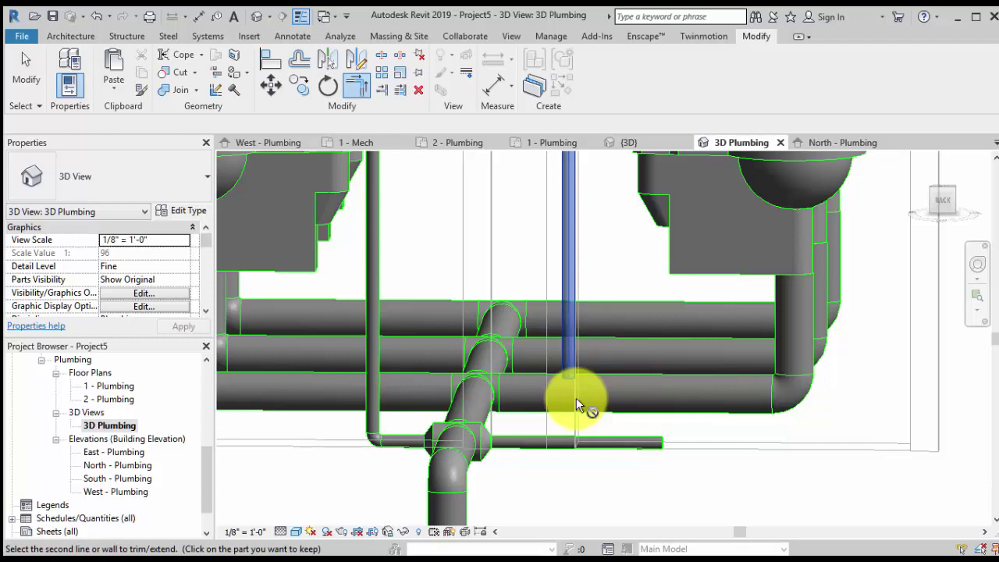
{"action": "left_click", "coordinate": [576, 397]}
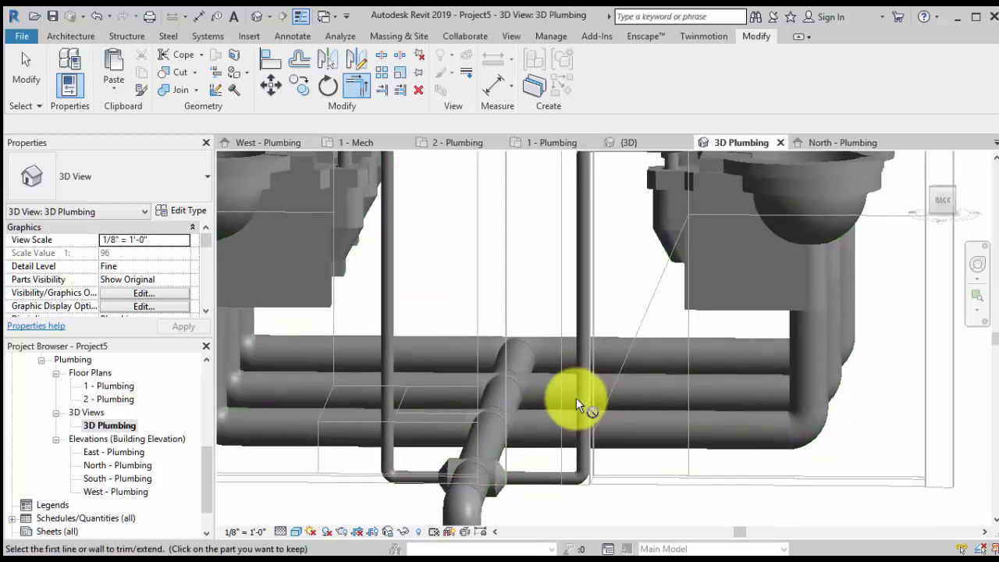
{"action": "scroll", "coordinate": [576, 398], "scroll_direction": "down", "scroll_amount": 3}
{"action": "middle_click_drag", "start_coordinate": [576, 397], "coordinate": [576, 404], "text": "shift"}
{"action": "left_click_drag", "start_coordinate": [576, 404], "coordinate": [576, 405]}
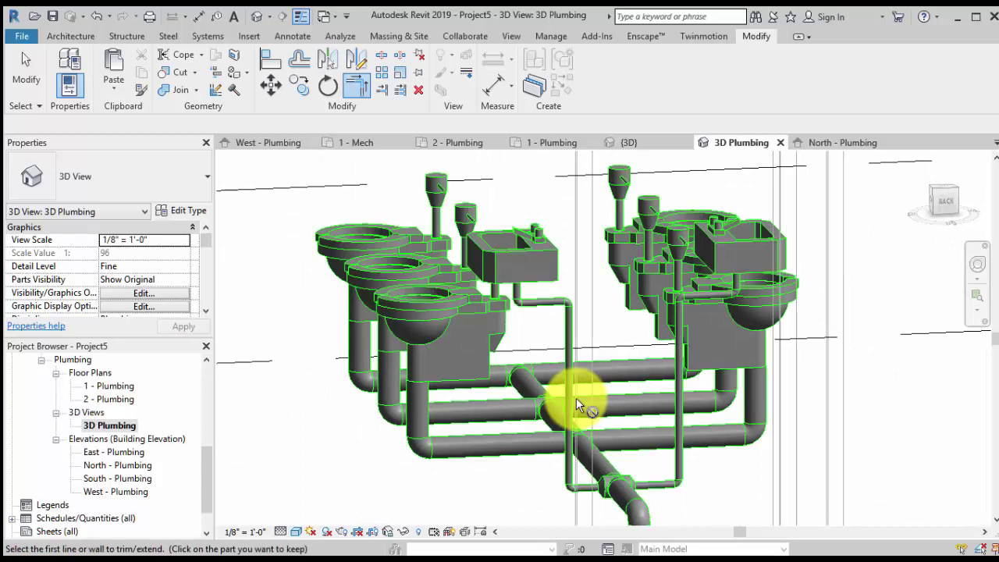
- Undo the corner join between the right vertical drain and its branch
{"action": "scroll", "coordinate": [576, 405], "scroll_direction": "up", "scroll_amount": 4}
{"action": "middle_click_drag", "start_coordinate": [576, 405], "coordinate": [479, 390]}
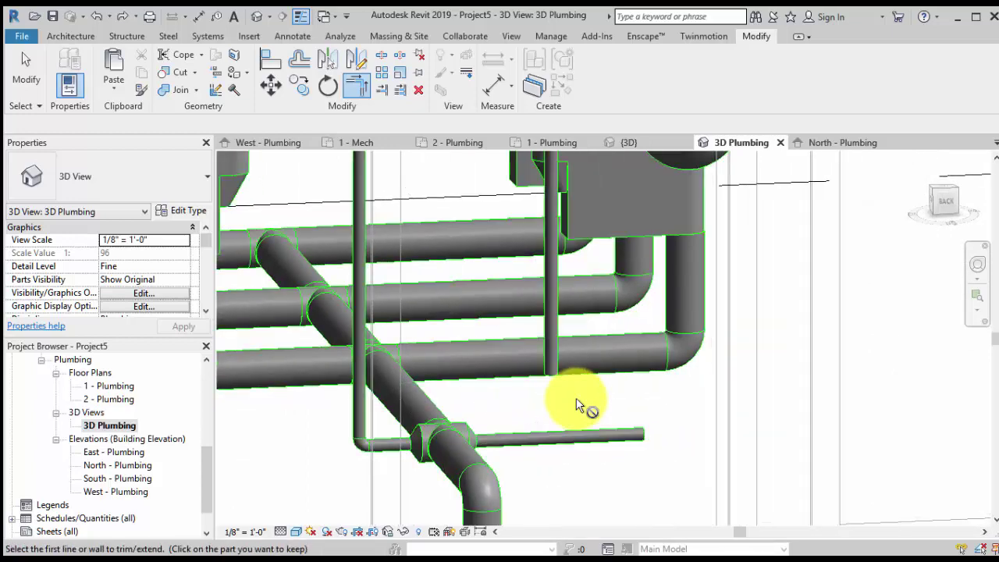
{"action": "middle_click_drag", "start_coordinate": [576, 404], "coordinate": [619, 450]}
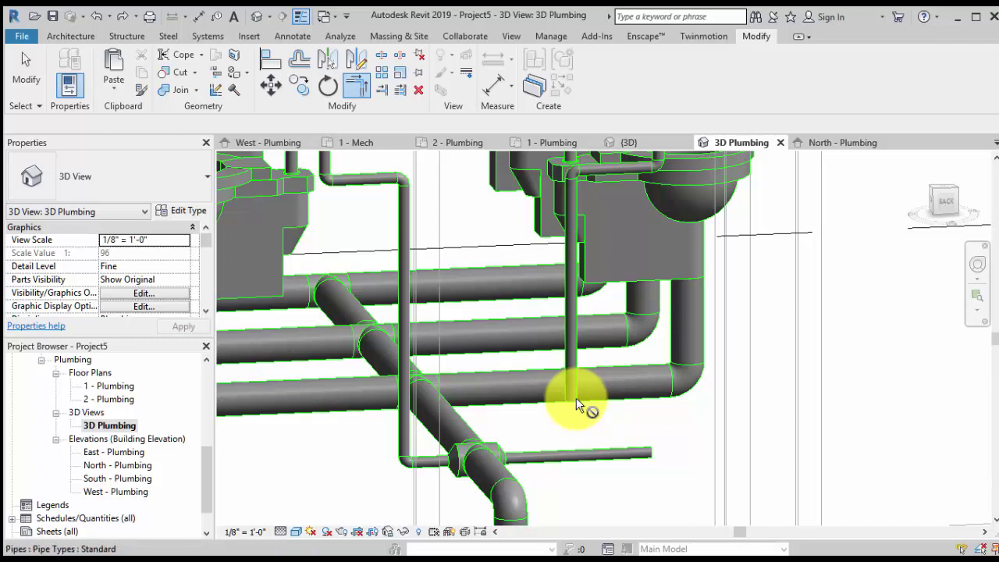
- Start placing a pipe fitting and browse from the Water Closets folder up to the US Imperial family library
{"action": "left_click", "coordinate": [208, 36]}
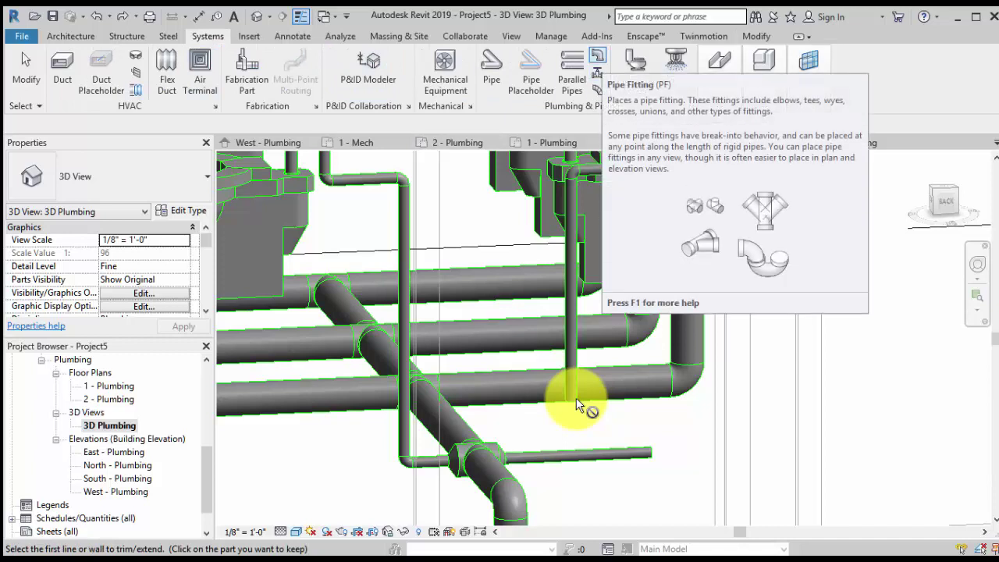
{"action": "key", "text": "p"}
{"action": "key", "text": "f"}
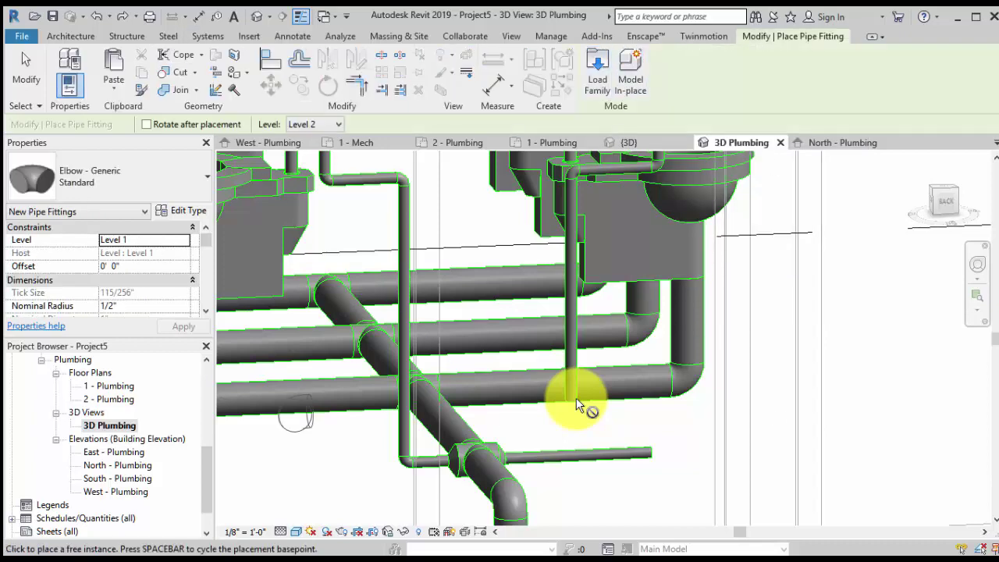
{"action": "left_click", "coordinate": [597, 72]}
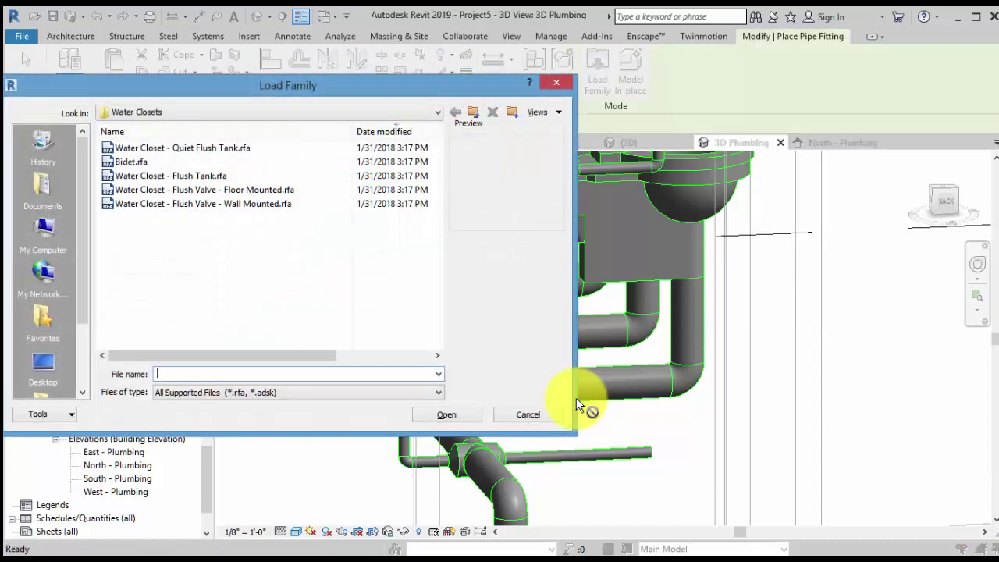
{"action": "left_click", "coordinate": [473, 111]}
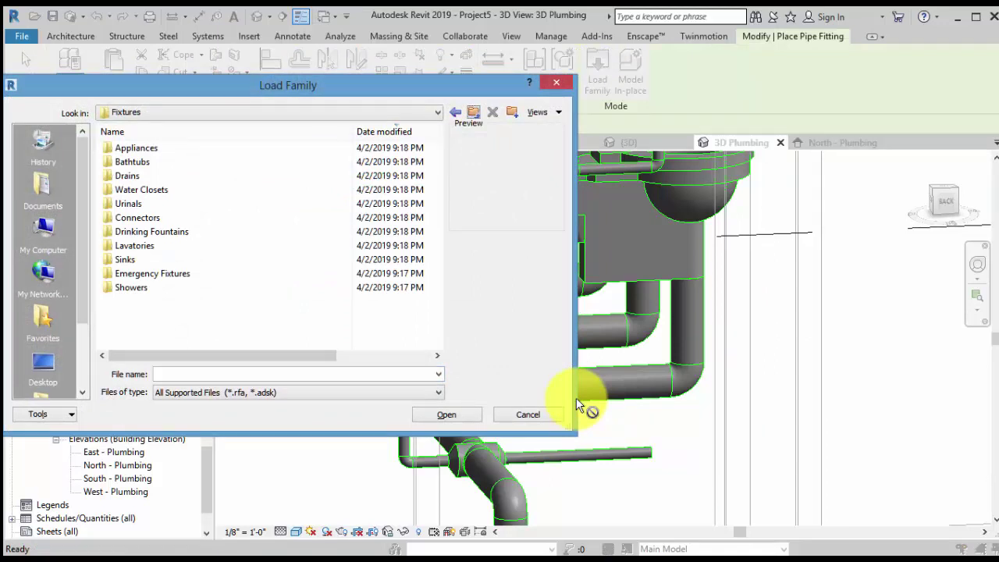
{"action": "left_click", "coordinate": [473, 112]}
{"action": "left_click", "coordinate": [473, 111]}
{"action": "left_click", "coordinate": [473, 111]}
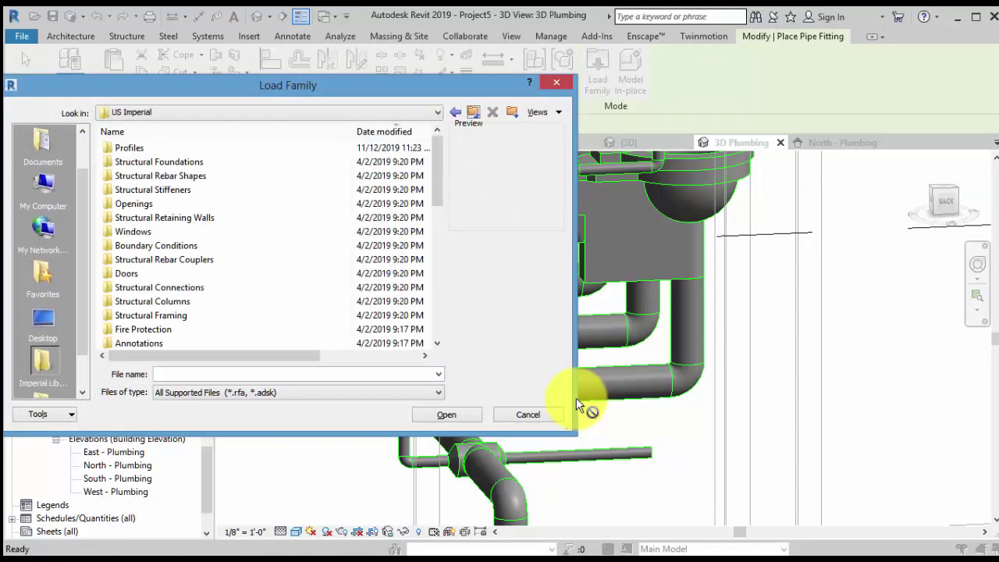
{"action": "scroll", "coordinate": [266, 242], "scroll_direction": "down", "scroll_amount": 2}
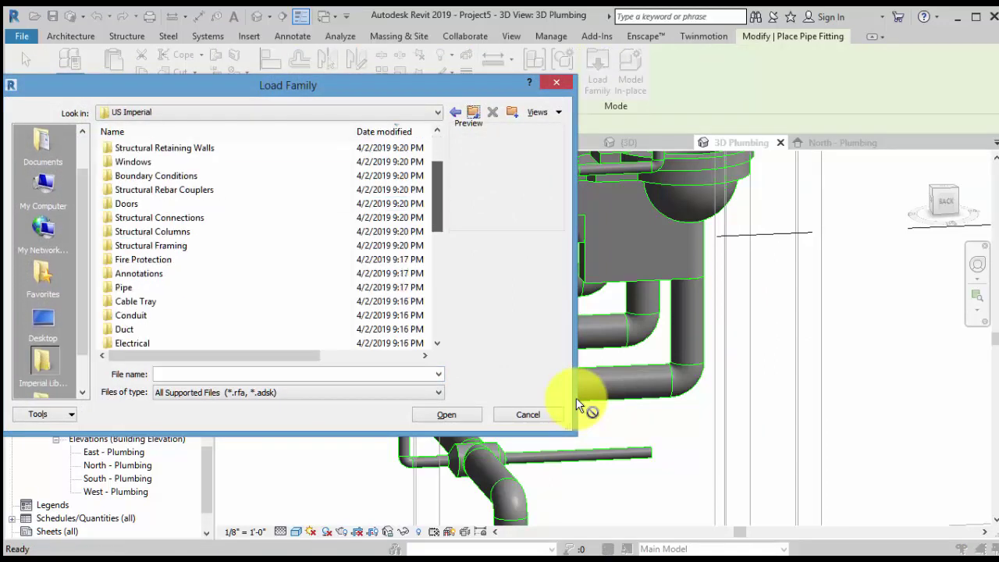
{"action": "left_click_drag", "start_coordinate": [437, 197], "coordinate": [437, 207]}
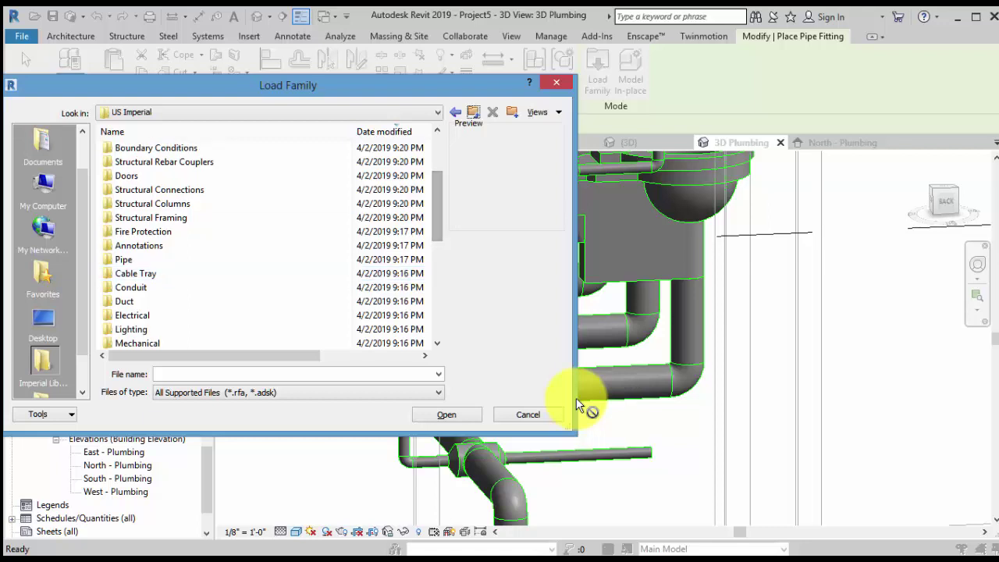
- Load the family Trap P - PVC - Sch 40 - DWV.rfa from the Pipe library's PVC Sch 40 socket-type DWV fittings
{"action": "double_click", "coordinate": [123, 259]}
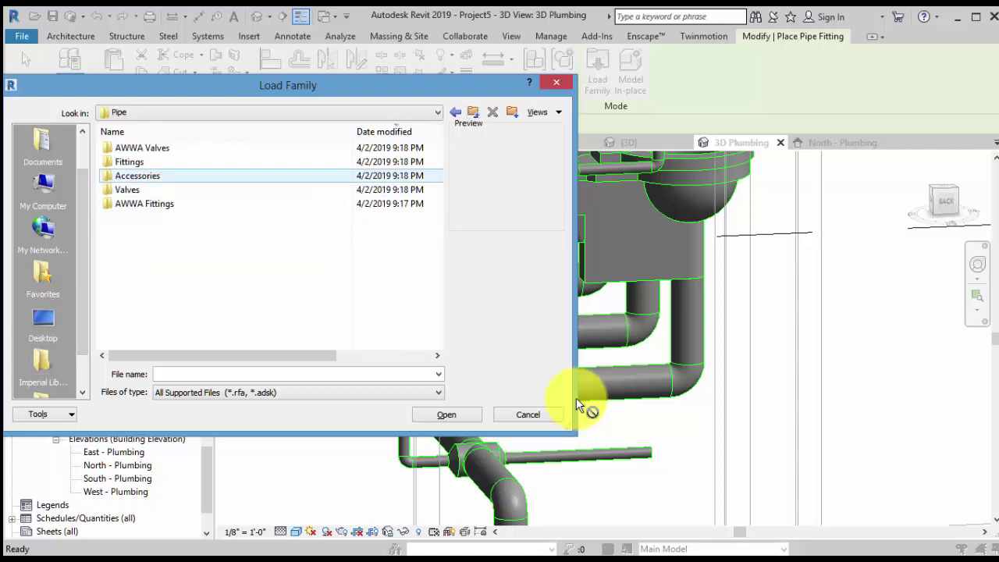
{"action": "double_click", "coordinate": [129, 162]}
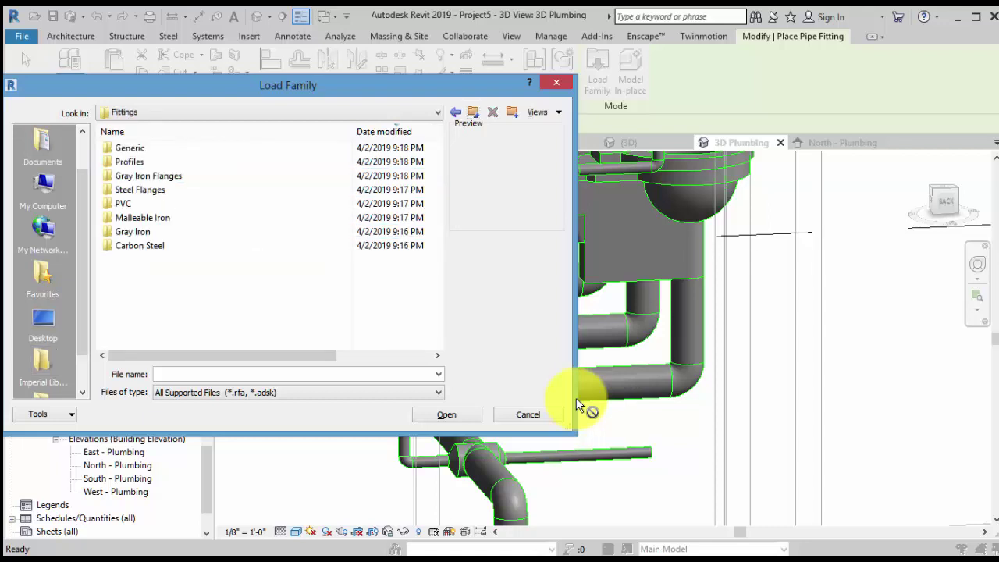
{"action": "double_click", "coordinate": [125, 203]}
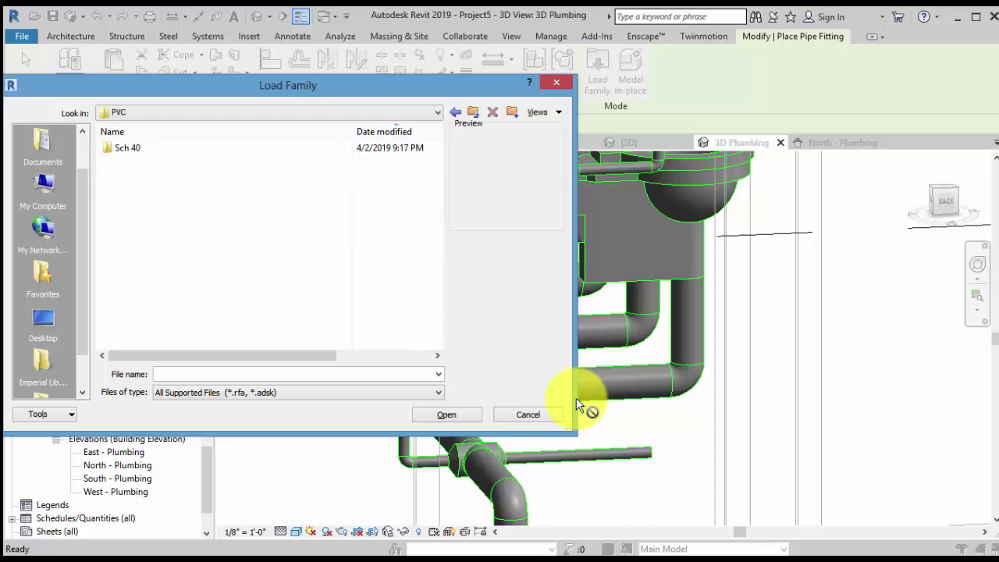
{"action": "double_click", "coordinate": [127, 147]}
{"action": "double_click", "coordinate": [139, 147]}
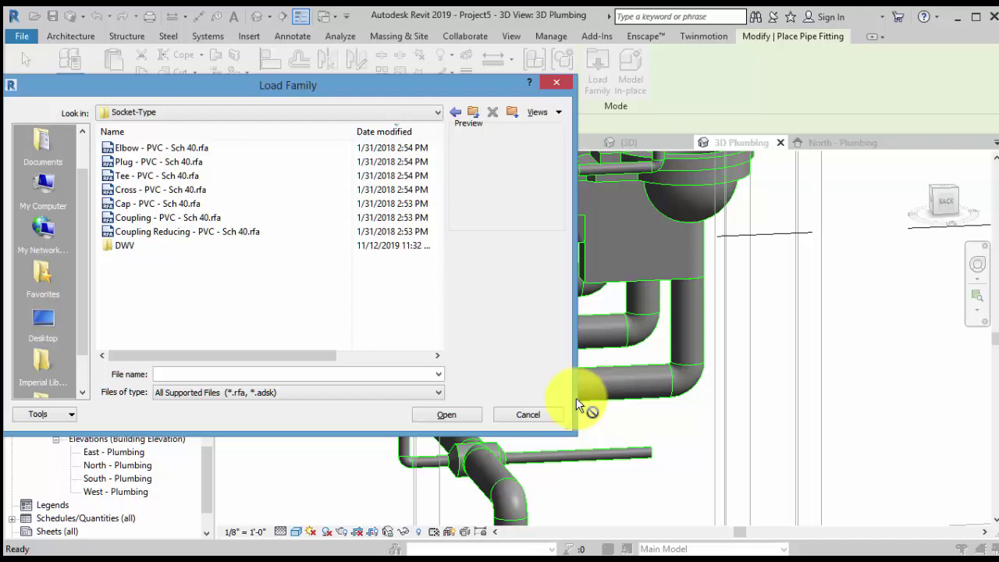
{"action": "double_click", "coordinate": [124, 245]}
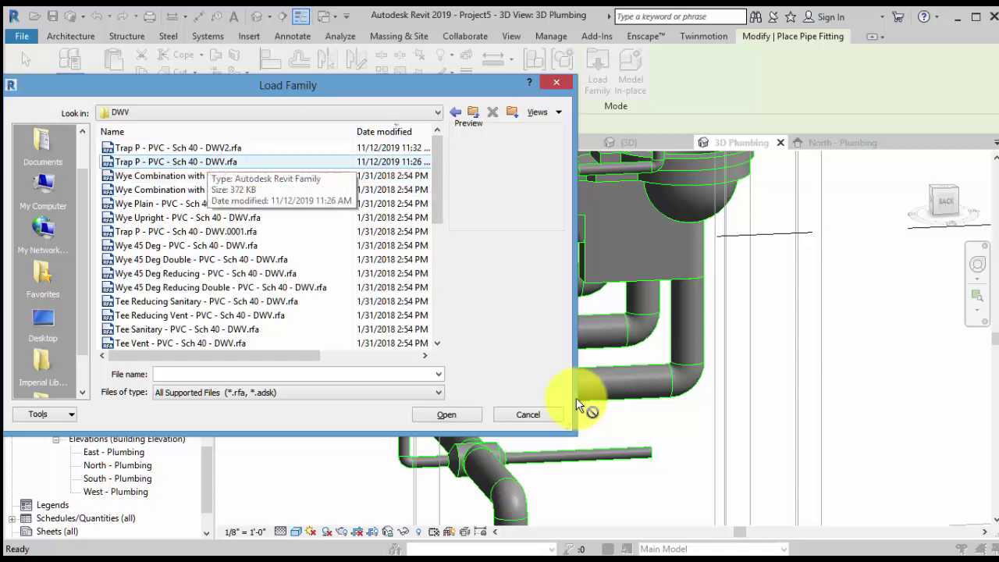
{"action": "left_click", "coordinate": [207, 162]}
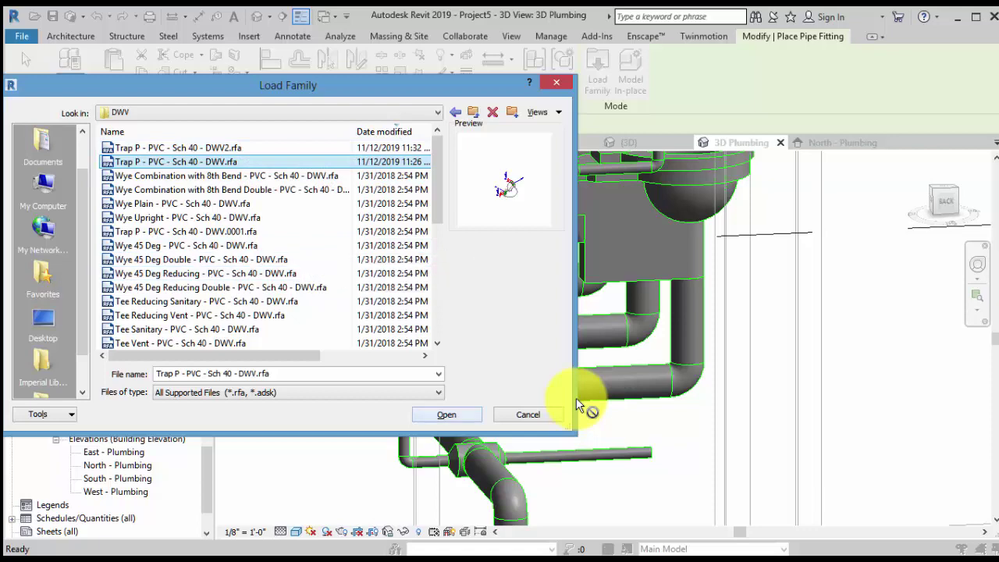
{"action": "key", "text": "Return"}
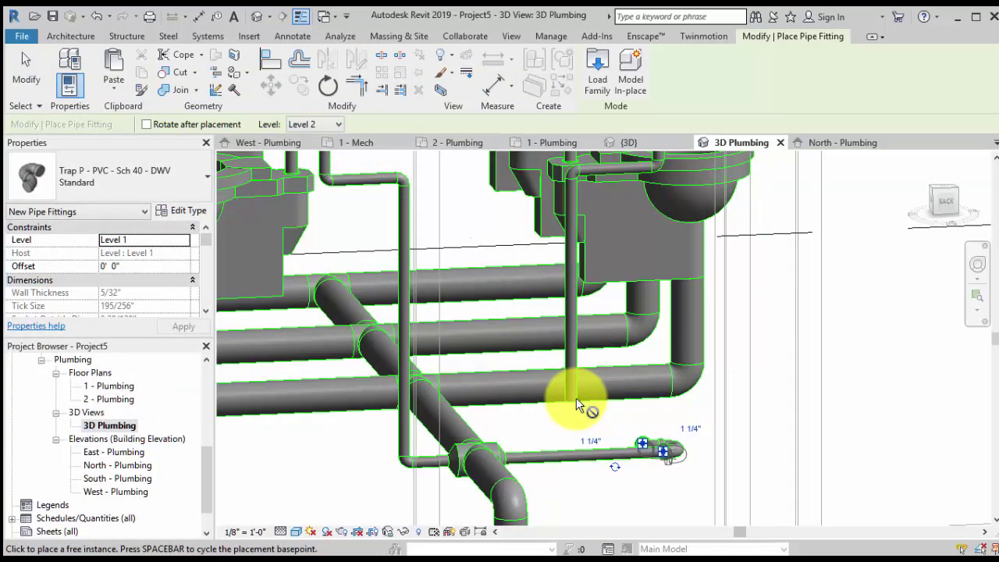
- Place the P-trap on the open end of the right lavatory branch and end fitting placement
{"action": "scroll", "coordinate": [578, 404], "scroll_direction": "up", "scroll_amount": 3}
{"action": "scroll", "coordinate": [576, 405], "scroll_direction": "down", "scroll_amount": 2}
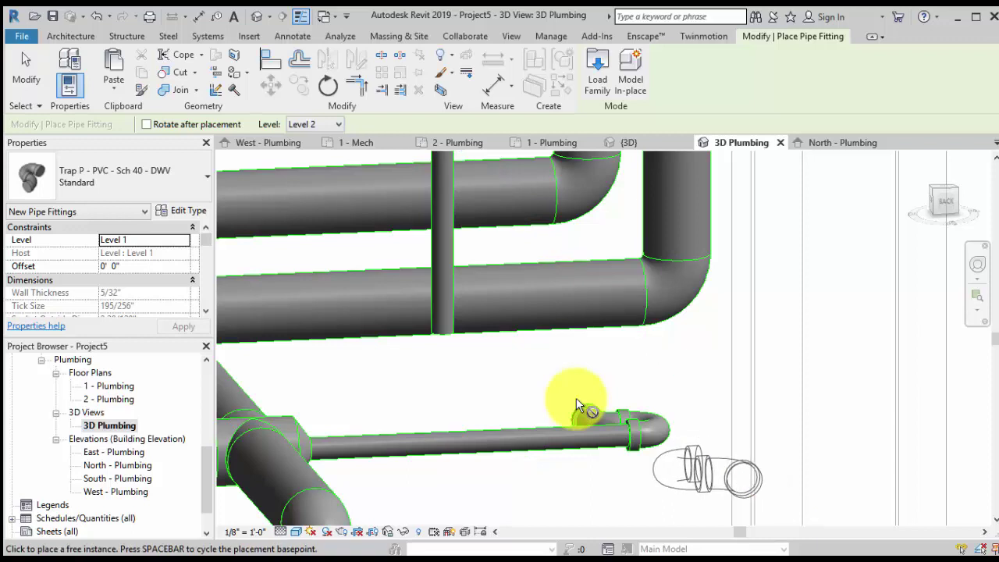
{"action": "key", "text": "Escape"}
{"action": "key", "text": "Escape"}
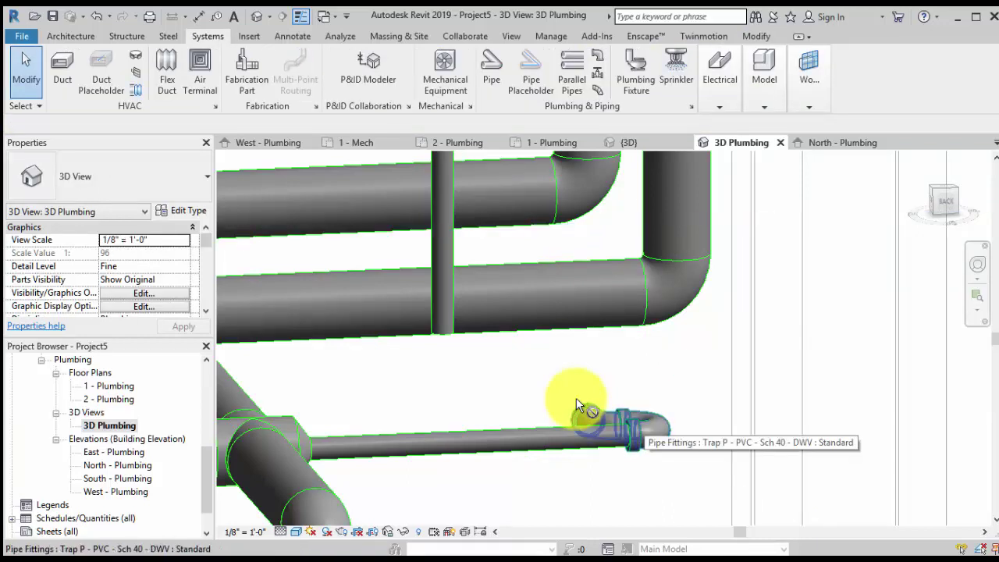
- Open the placed P-trap's family for editing and set its Part Type to Multi Port
{"action": "double_click", "coordinate": [578, 406]}
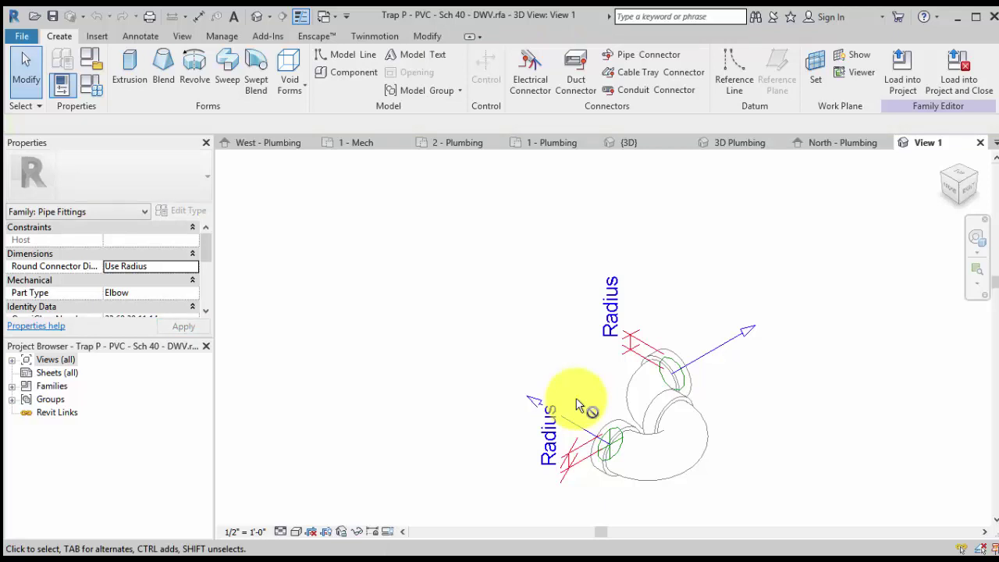
{"action": "mouse_move", "coordinate": [207, 248]}
{"action": "left_mouse_down"}
{"action": "mouse_move", "coordinate": [206, 290]}
{"action": "mouse_move", "coordinate": [206, 255]}
{"action": "left_mouse_up"}
{"action": "left_click", "coordinate": [156, 279]}
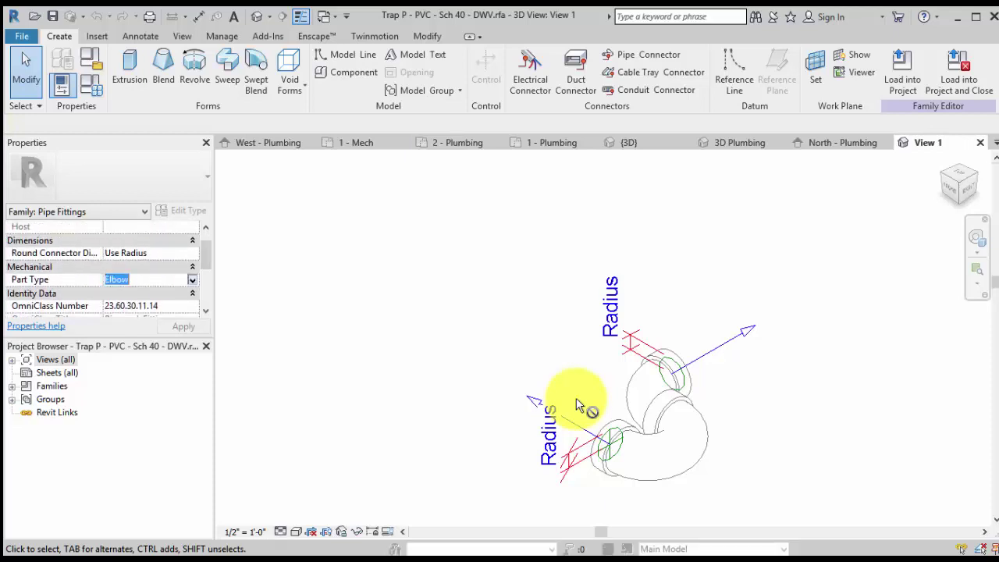
{"action": "left_click", "coordinate": [192, 280]}
{"action": "left_click_drag", "start_coordinate": [194, 309], "coordinate": [194, 330]}
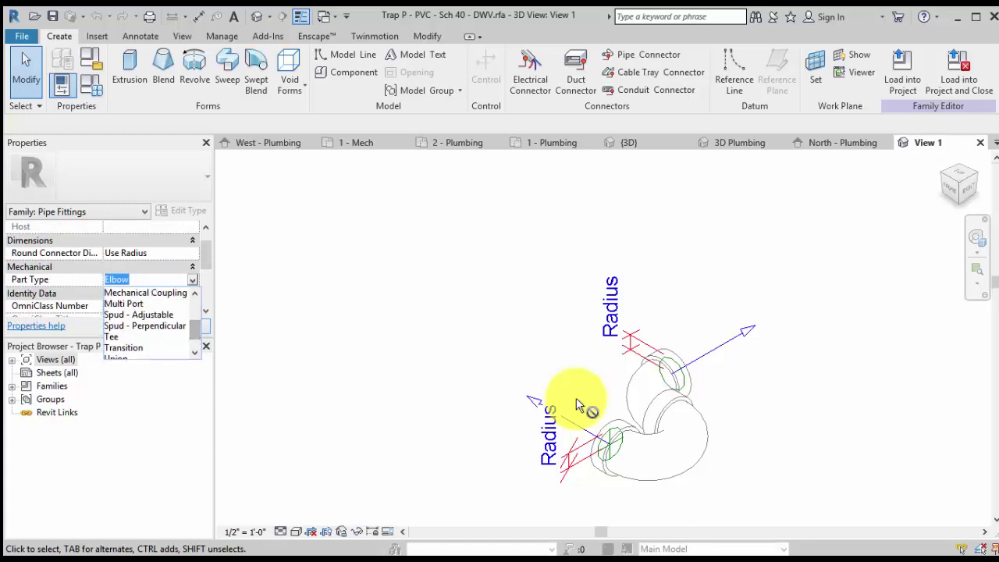
{"action": "left_click", "coordinate": [123, 304]}
{"action": "left_click", "coordinate": [183, 327]}
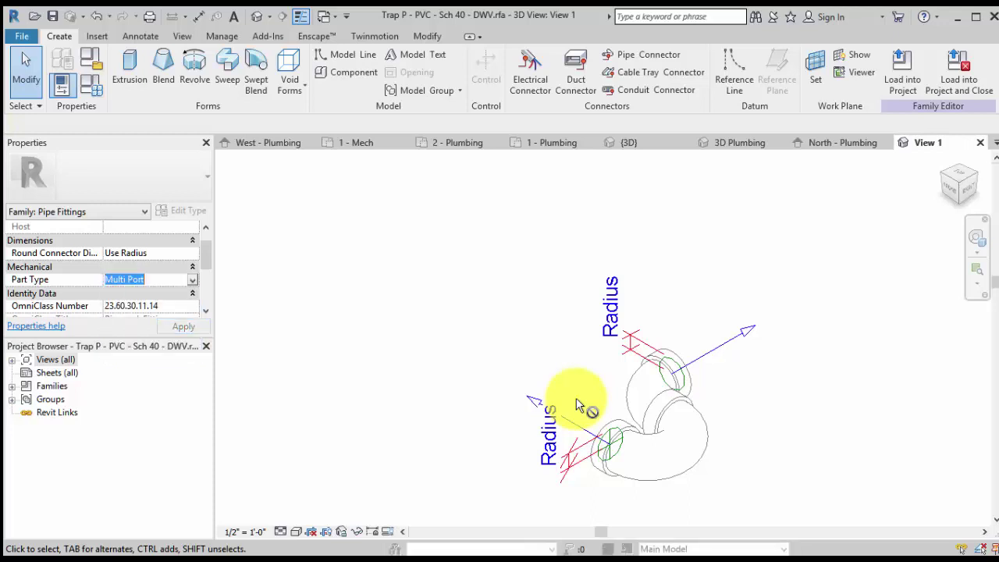
{"action": "left_click", "coordinate": [193, 280]}
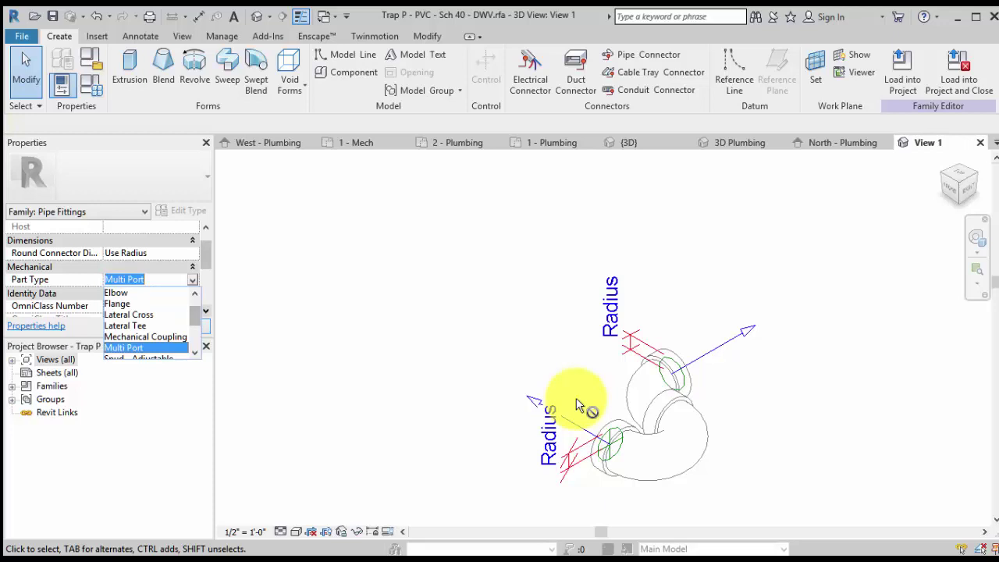
- Set the P-trap family's Part Type to Elbow and close the family
{"action": "left_click", "coordinate": [120, 291]}
{"action": "left_click", "coordinate": [184, 326]}
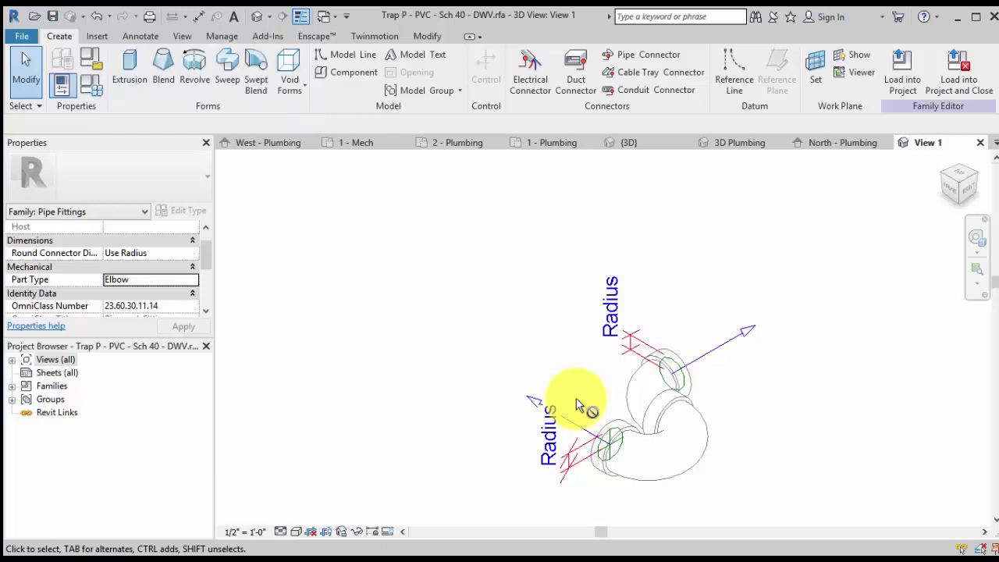
{"action": "left_click", "coordinate": [980, 142]}
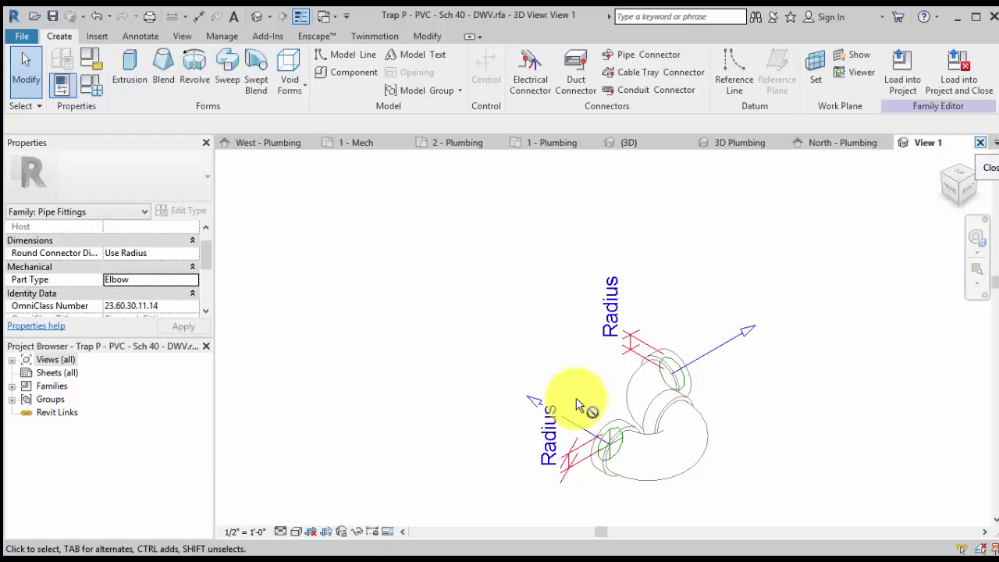
{"action": "left_click", "coordinate": [543, 313]}
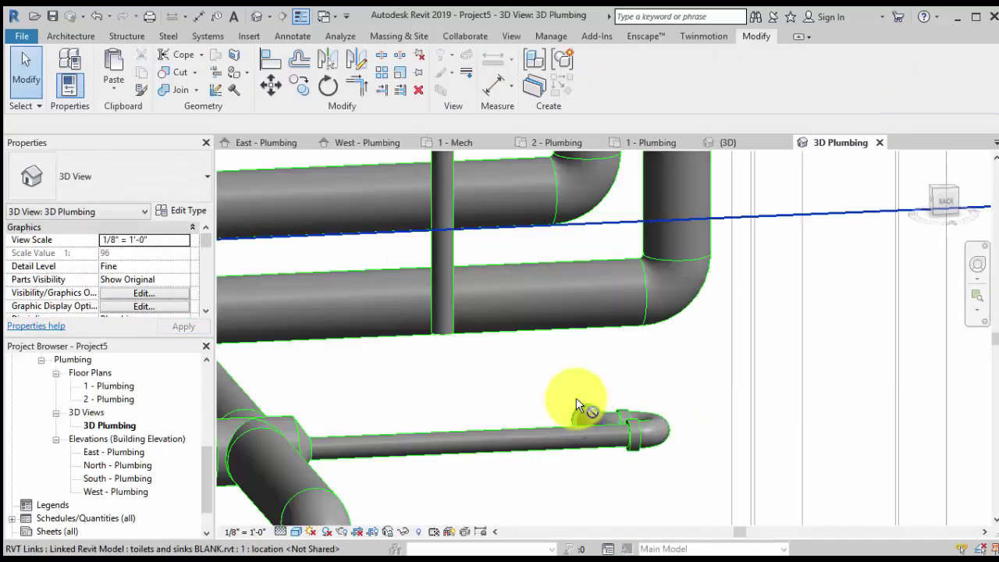
- Delete the P-trap from the right lavatory branch and load Trap P - PVC - Sch 40 - DWV2.rfa as a pipe fitting
{"action": "left_click", "coordinate": [576, 405]}
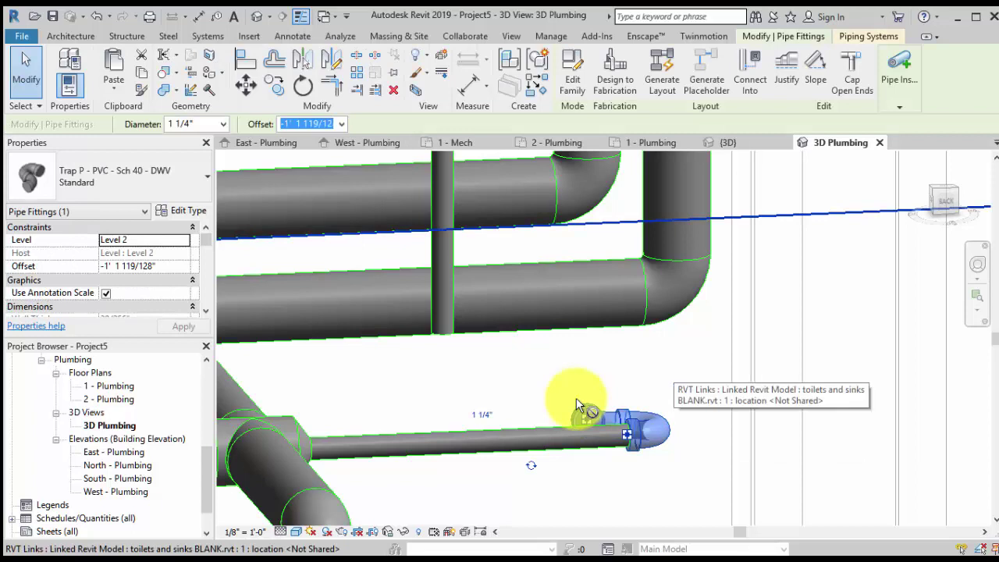
{"action": "key", "text": "Delete"}
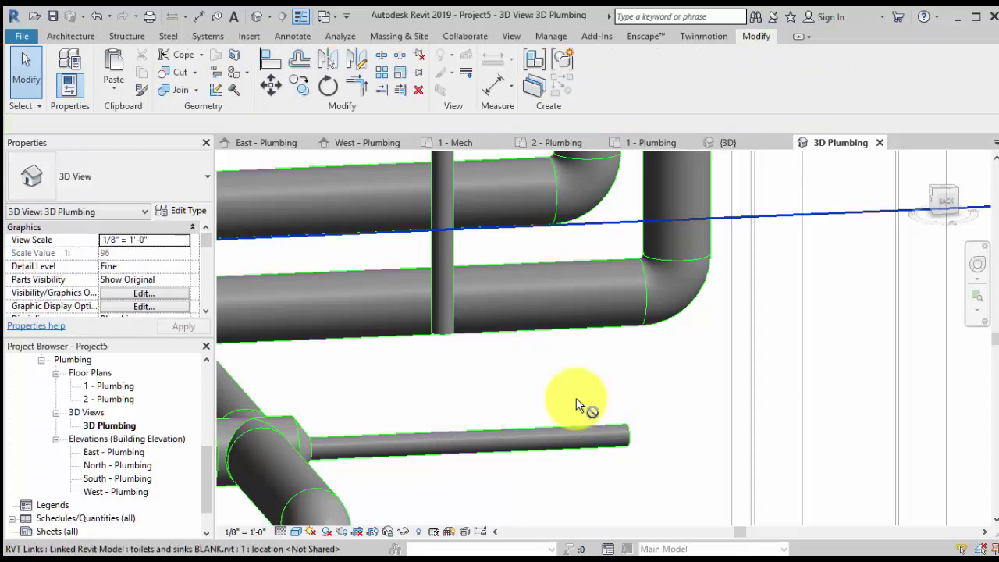
{"action": "left_click", "coordinate": [208, 36]}
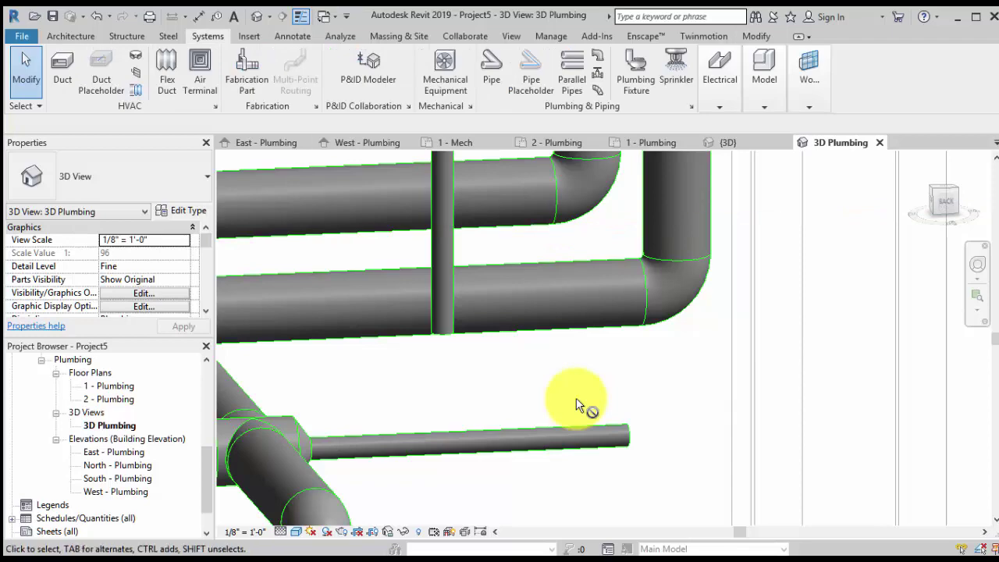
{"action": "left_click", "coordinate": [598, 55]}
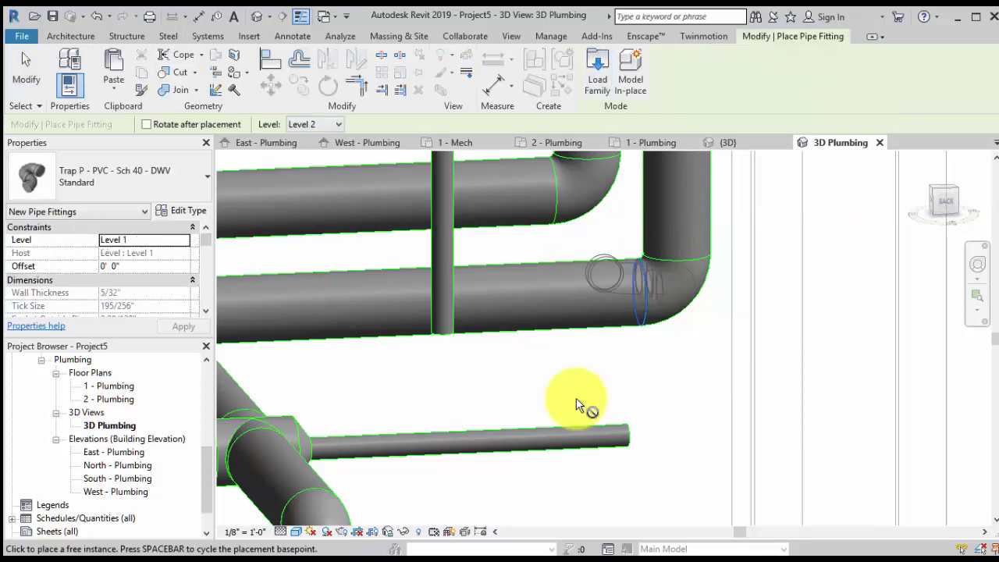
{"action": "left_click", "coordinate": [598, 70]}
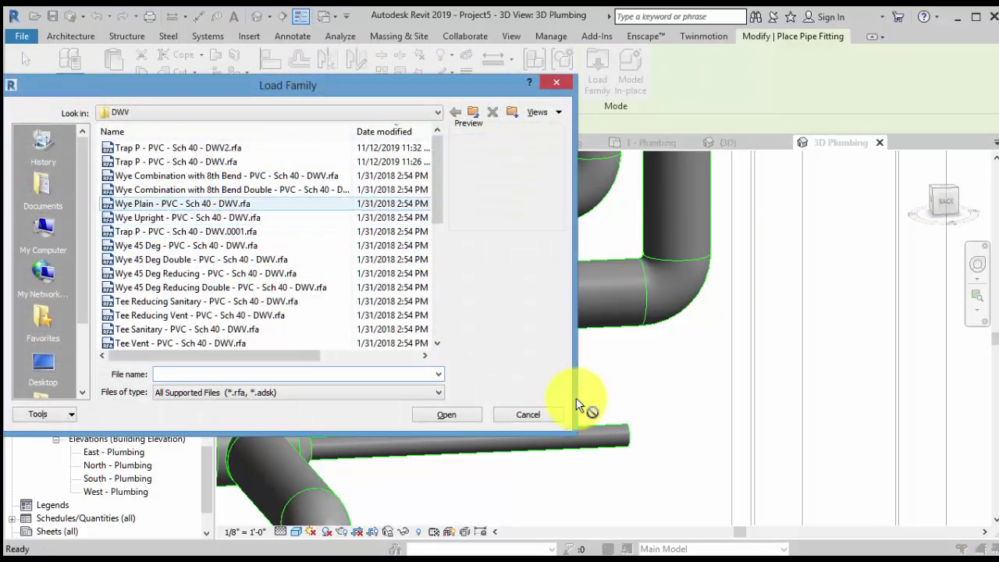
{"action": "left_click", "coordinate": [178, 148]}
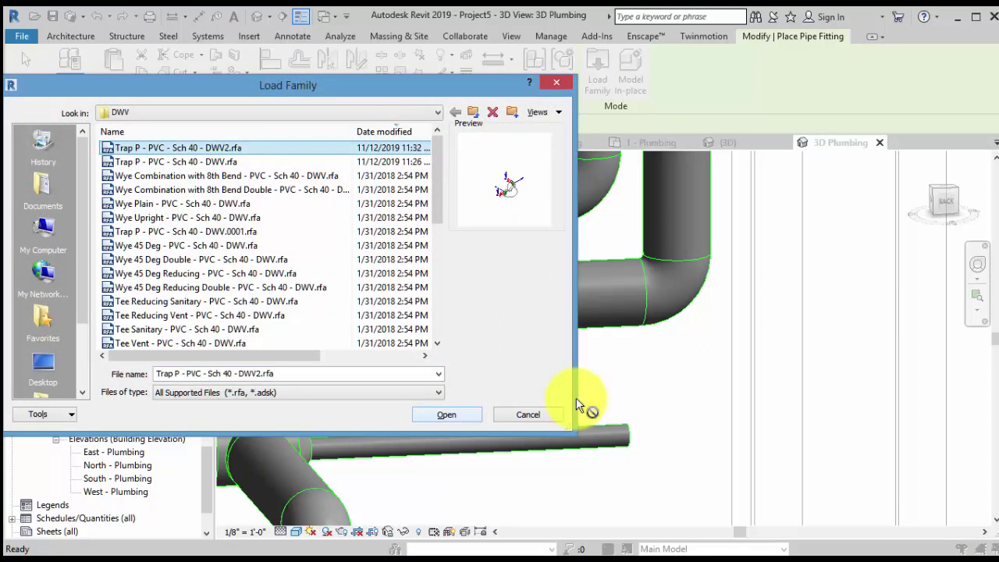
{"action": "left_click", "coordinate": [446, 414]}
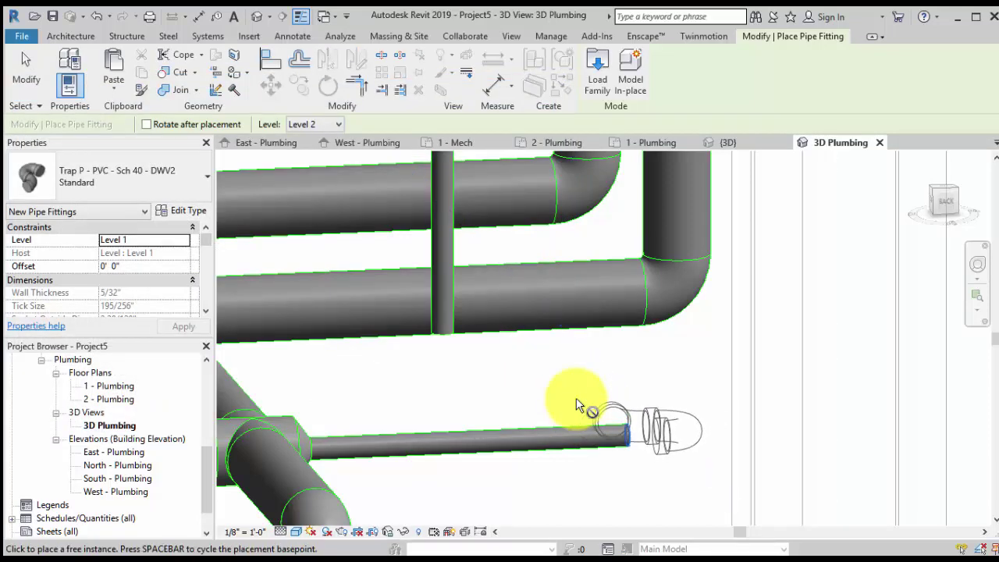
- Place the DWV2 P-trap on the open end of the right lavatory branch and end fitting placement
{"action": "left_click", "coordinate": [579, 405]}
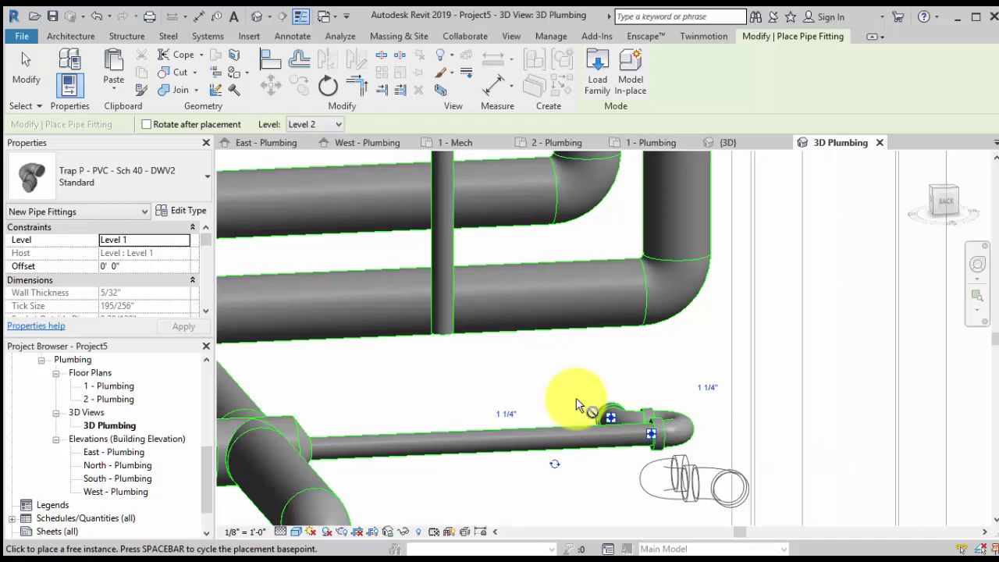
{"action": "key", "text": "Escape"}
{"action": "key", "text": "Escape"}
{"action": "scroll", "coordinate": [578, 405], "scroll_direction": "down", "scroll_amount": 1}
{"action": "middle_click_drag", "start_coordinate": [579, 405], "coordinate": [673, 410]}
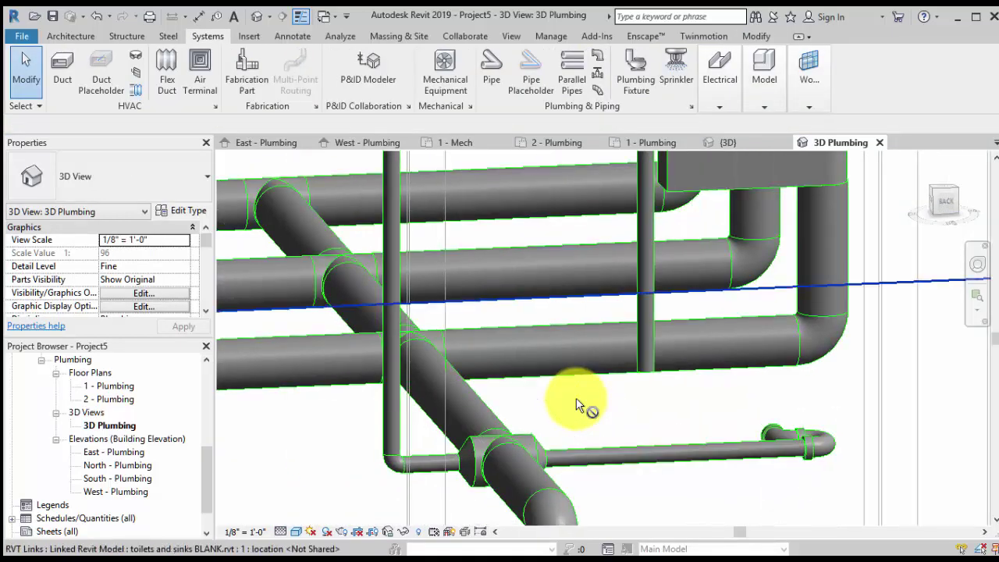
- Change the elbow directly beneath the left lavatory to the Trap P - PVC - Sch 40 - DWV2 Standard type
{"action": "left_click", "coordinate": [395, 464]}
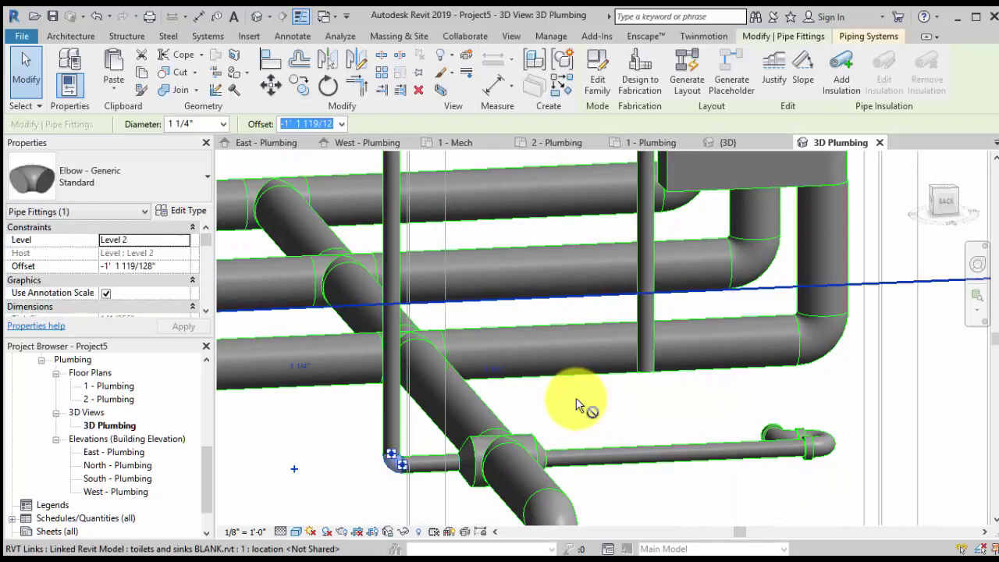
{"action": "middle_click_drag", "start_coordinate": [413, 199], "coordinate": [451, 455]}
{"action": "scroll", "coordinate": [422, 327], "scroll_direction": "down", "scroll_amount": 2}
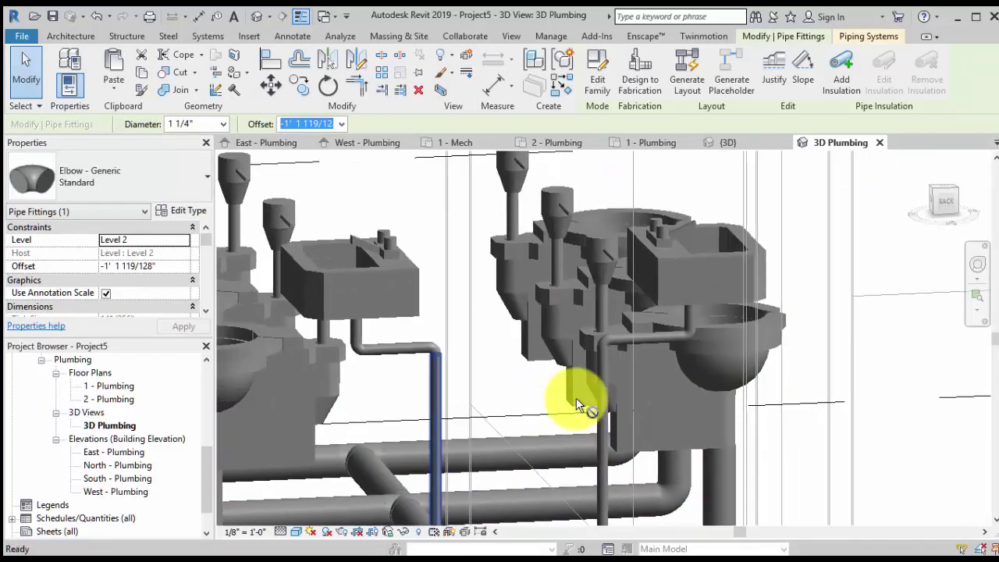
{"action": "left_click", "coordinate": [358, 346]}
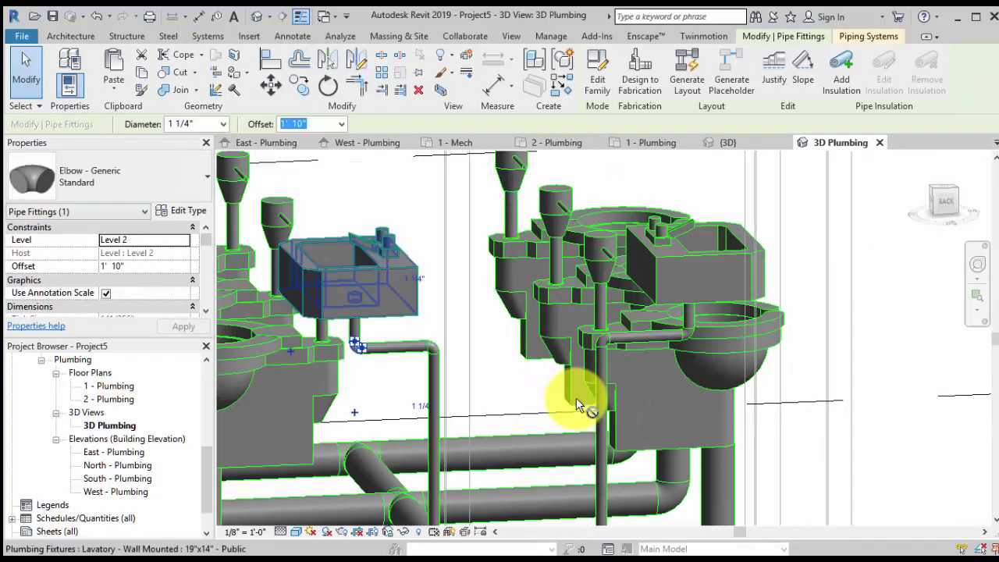
{"action": "left_click", "coordinate": [206, 176]}
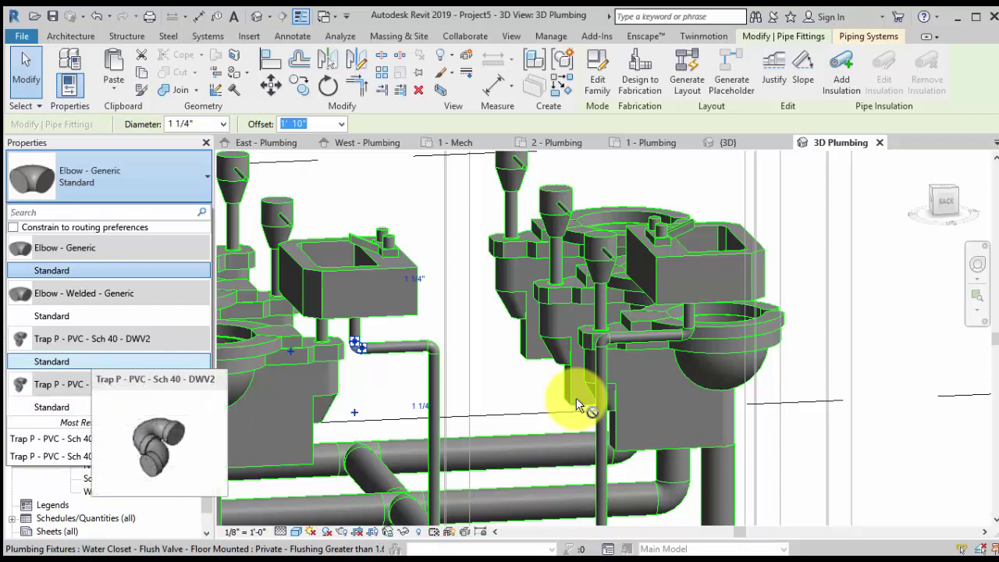
{"action": "key", "text": "Return"}
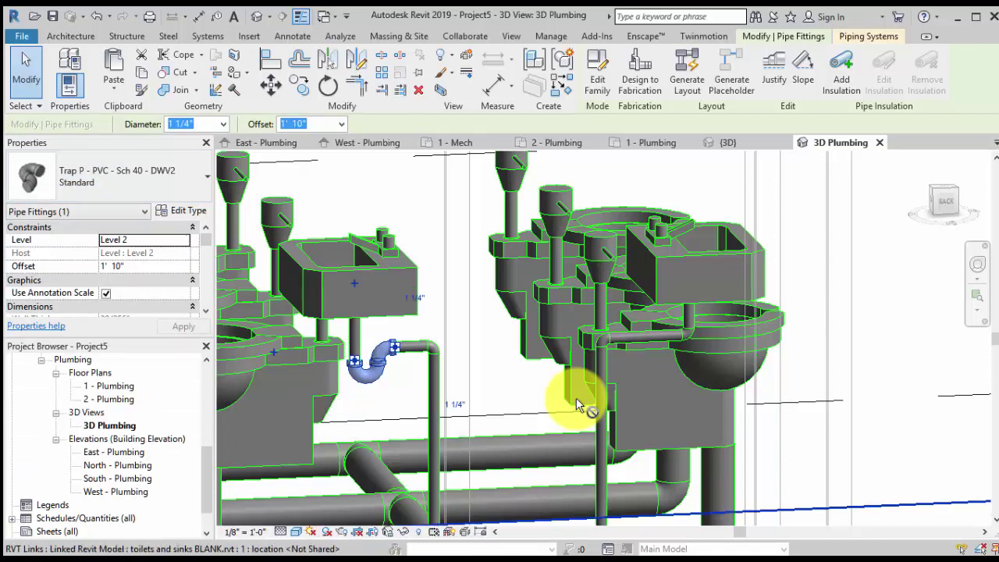
- Change the elbow directly beneath the right lavatory to the Trap P - PVC - Sch 40 - DWV2 Standard type
{"action": "left_click", "coordinate": [576, 405]}
{"action": "middle_click_drag", "start_coordinate": [593, 402], "coordinate": [505, 402]}
{"action": "scroll", "coordinate": [576, 404], "scroll_direction": "up", "scroll_amount": 1}
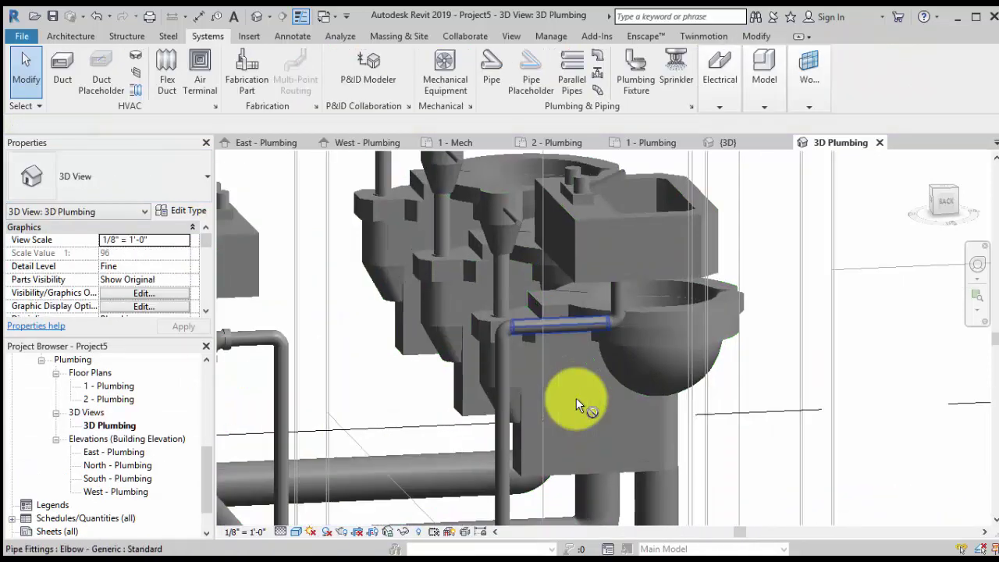
{"action": "left_click", "coordinate": [617, 320]}
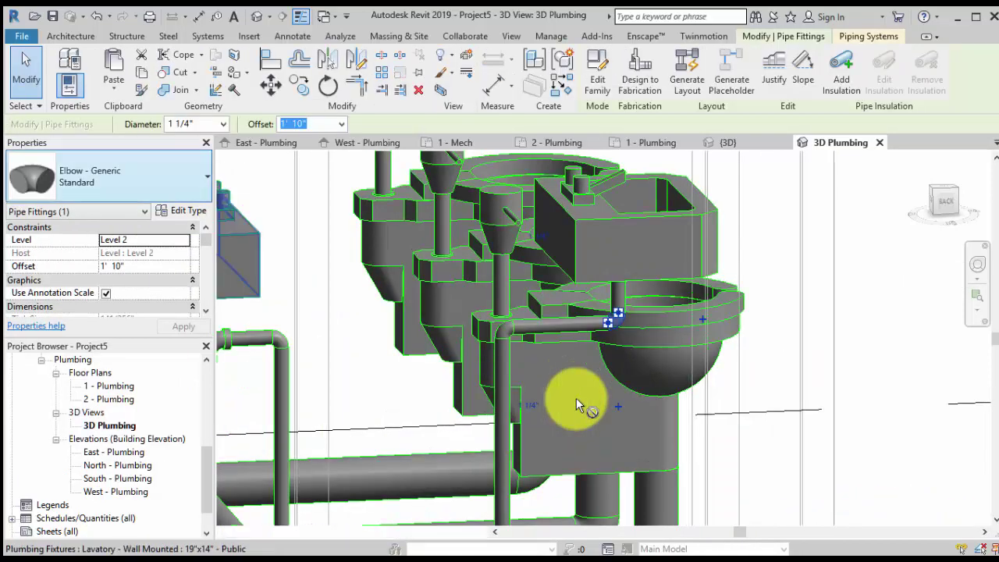
{"action": "left_click", "coordinate": [110, 176]}
{"action": "key", "text": "Down"}
{"action": "key", "text": "Down"}
{"action": "key", "text": "Return"}
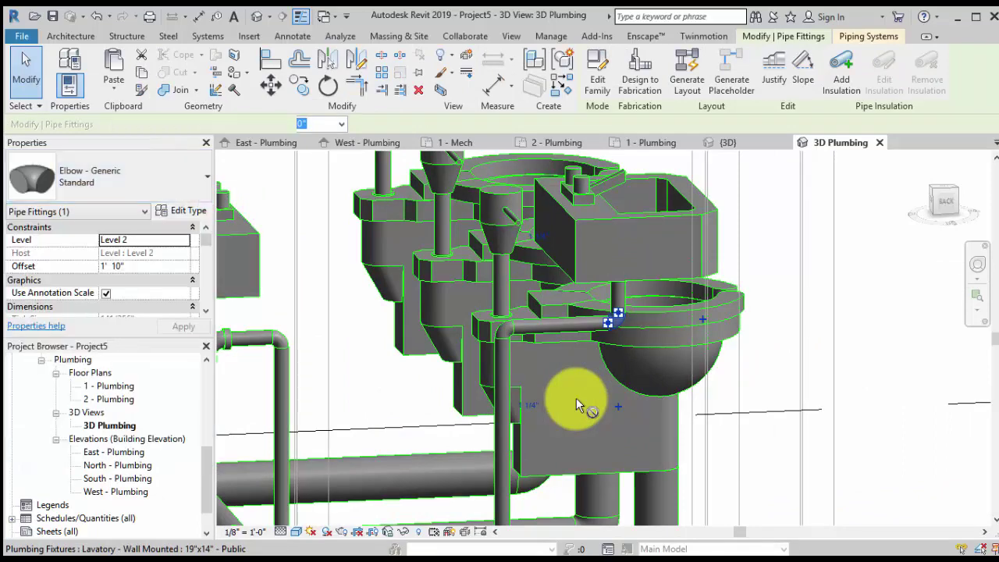
{"action": "middle_click_drag", "start_coordinate": [576, 405], "coordinate": [577, 344]}
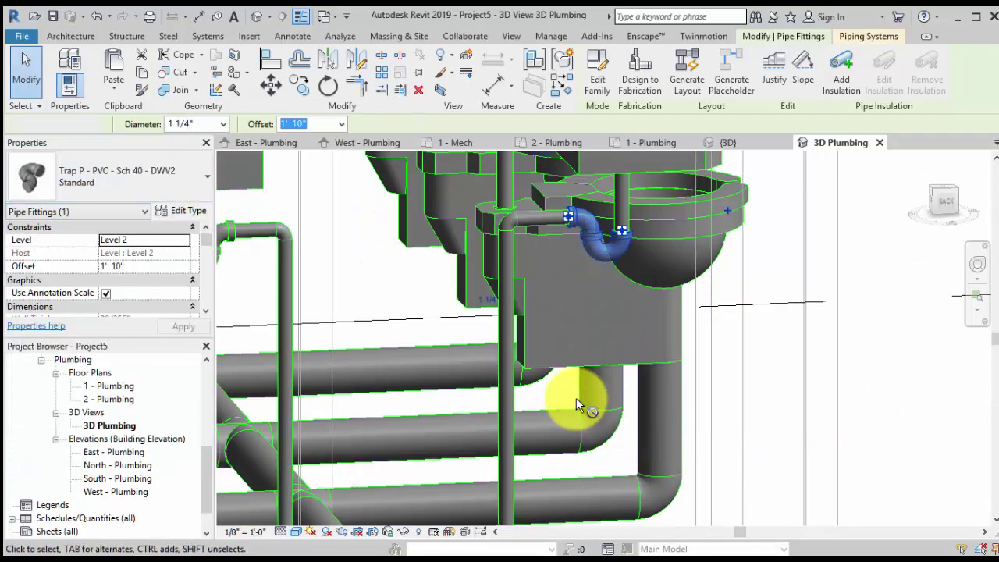
- Delete the DWV2 P-trap from the end of the right lavatory's lower horizontal branch
{"action": "left_click", "coordinate": [576, 404]}
{"action": "middle_click_drag", "start_coordinate": [576, 405], "coordinate": [637, 270]}
{"action": "left_click", "coordinate": [576, 404]}
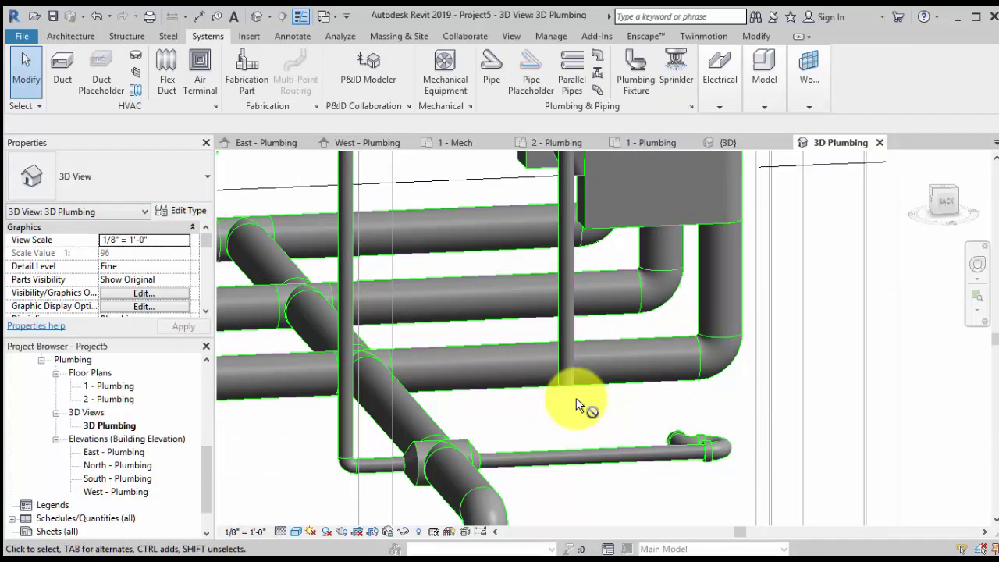
{"action": "left_click", "coordinate": [707, 447]}
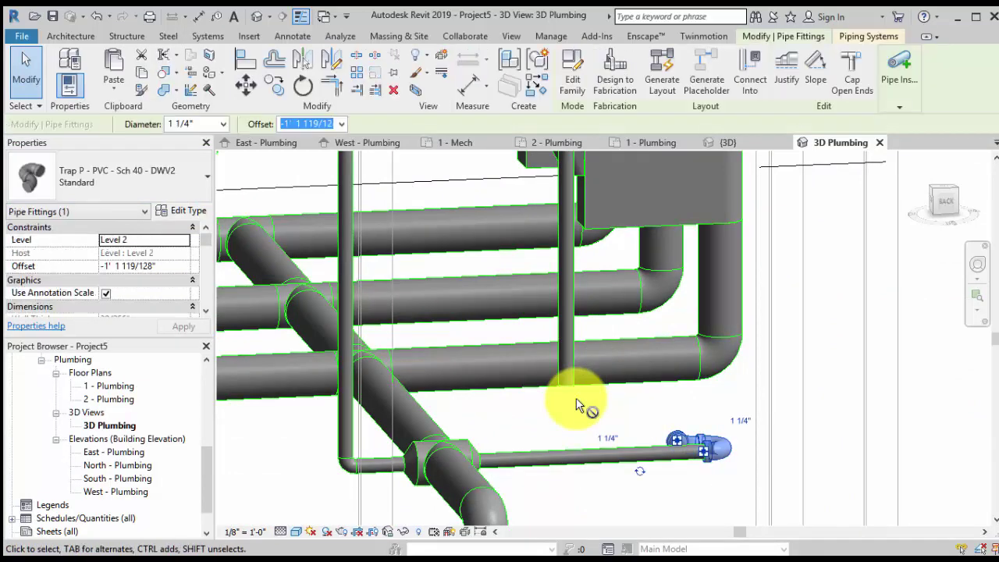
{"action": "key", "text": "Delete"}
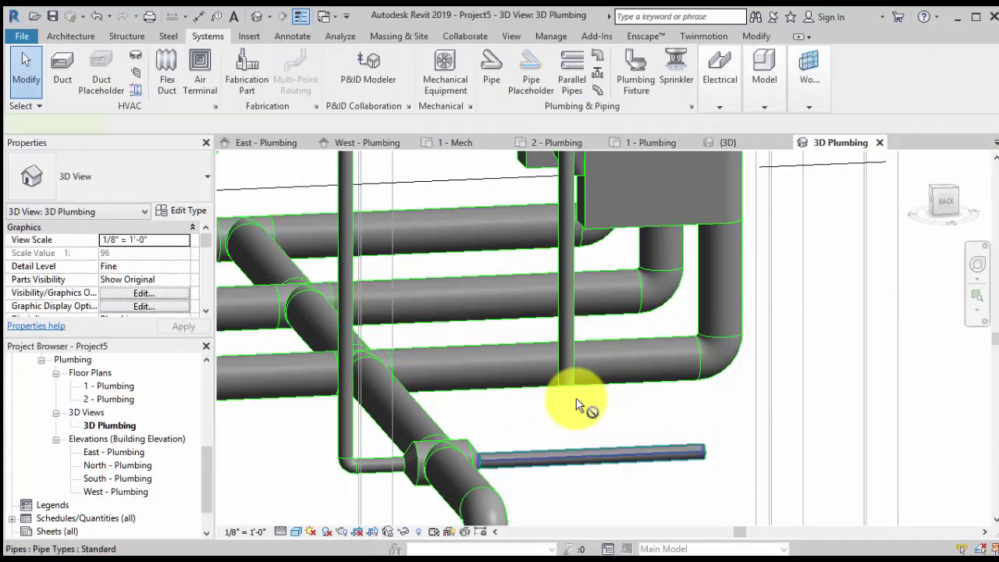
- Trim/extend the open lower branch pipe and the right lavatory's vertical drain to meet at a corner
{"action": "left_click", "coordinate": [594, 452]}
{"action": "key", "text": "Escape"}
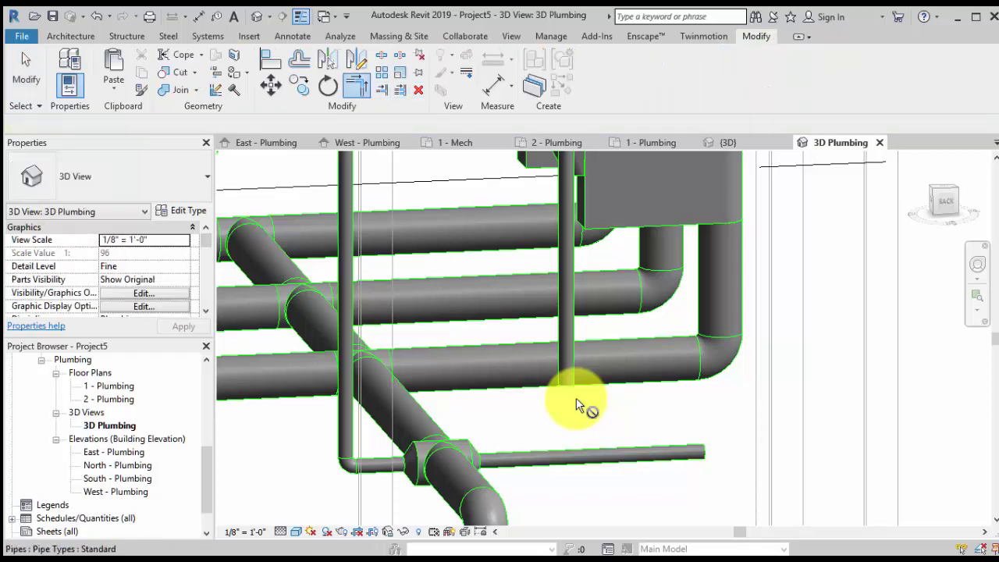
{"action": "left_click", "coordinate": [576, 405]}
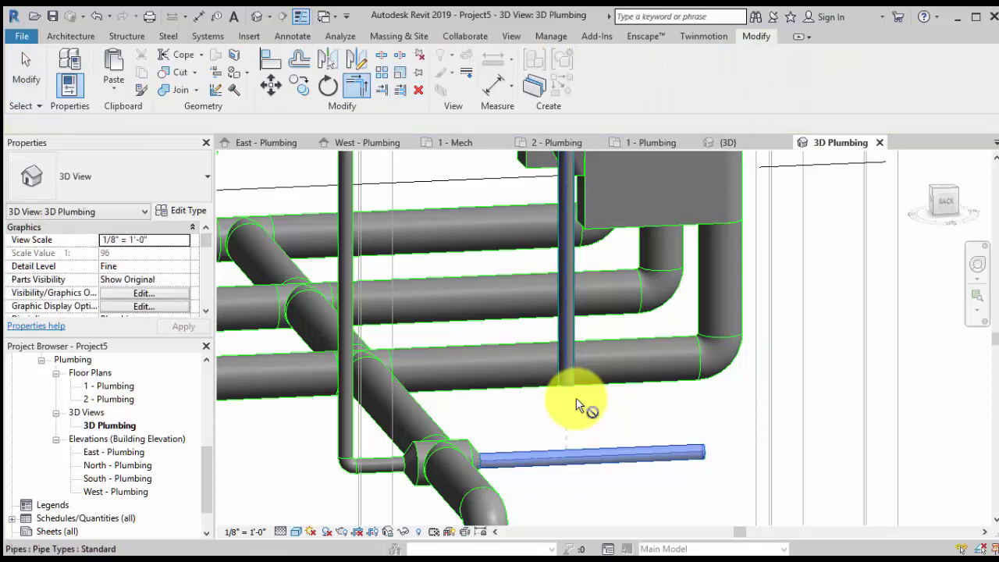
{"action": "left_click", "coordinate": [576, 400]}
{"action": "middle_click_drag", "start_coordinate": [576, 400], "coordinate": [581, 554]}
{"action": "scroll", "coordinate": [578, 405], "scroll_direction": "down", "scroll_amount": 5}
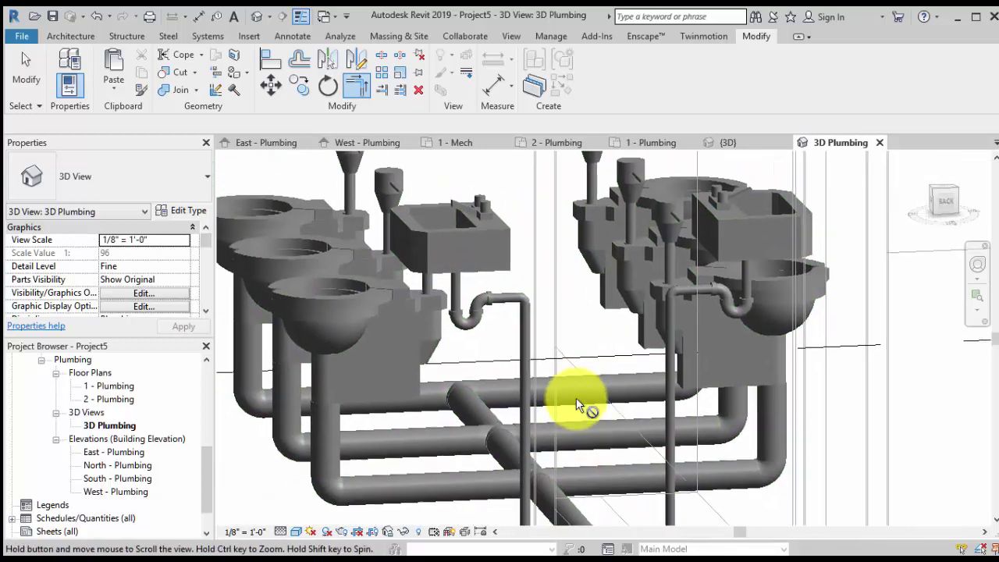
- Change the six elbows below the toilet drain pipes to the Trap P - PVC - Sch 40 - DWV2 Standard type
{"action": "key", "text": "Escape"}
{"action": "key", "text": "Escape"}
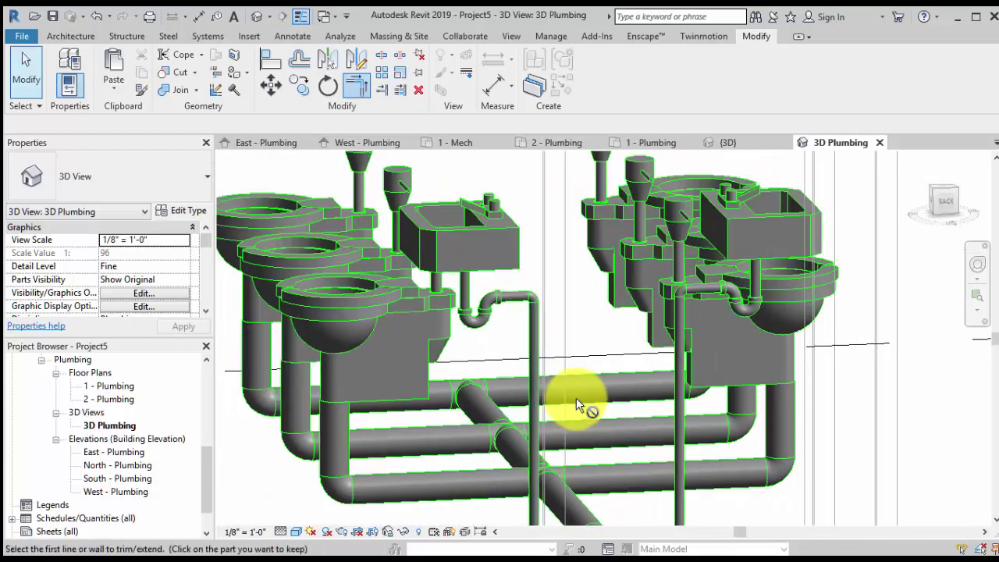
{"action": "left_click", "coordinate": [336, 490]}
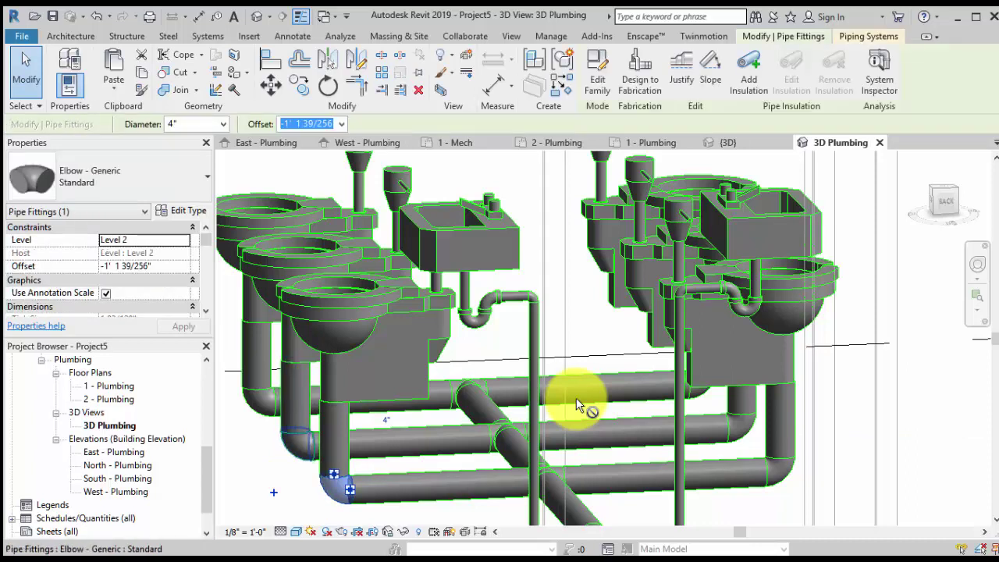
{"action": "left_click", "coordinate": [298, 444], "text": "ctrl"}
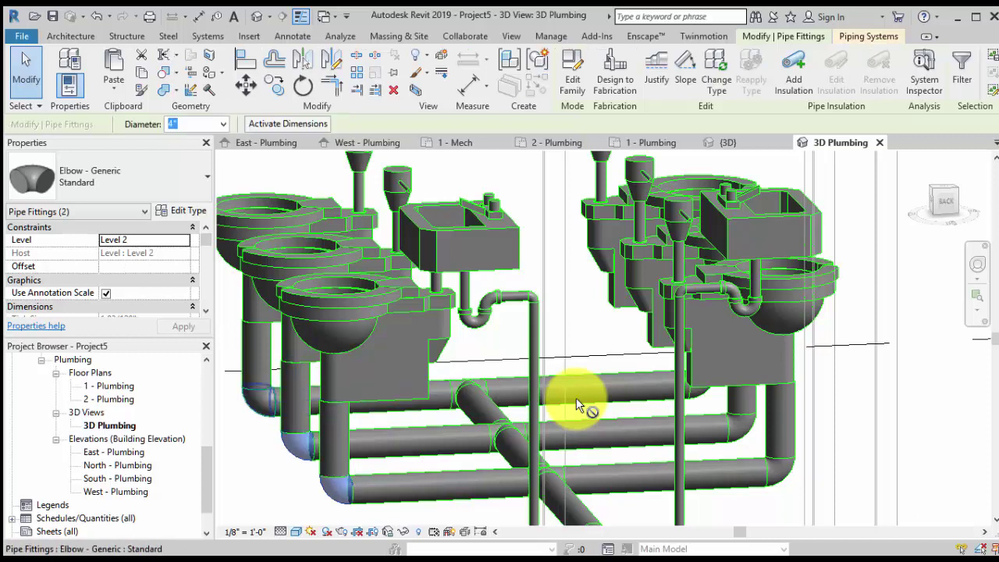
{"action": "left_click", "coordinate": [259, 400], "text": "ctrl"}
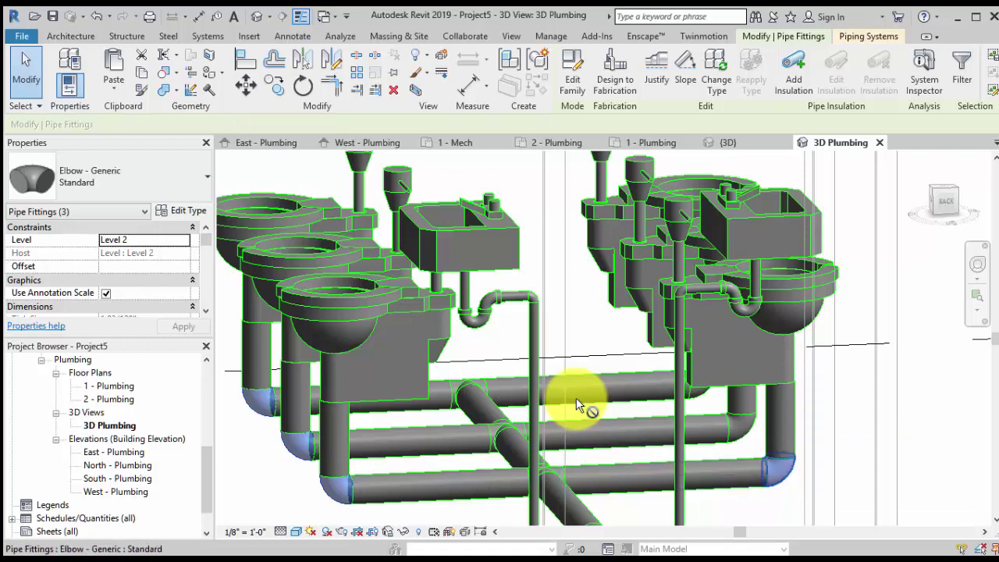
{"action": "left_click", "coordinate": [779, 471], "text": "ctrl"}
{"action": "left_click", "coordinate": [742, 427], "text": "ctrl"}
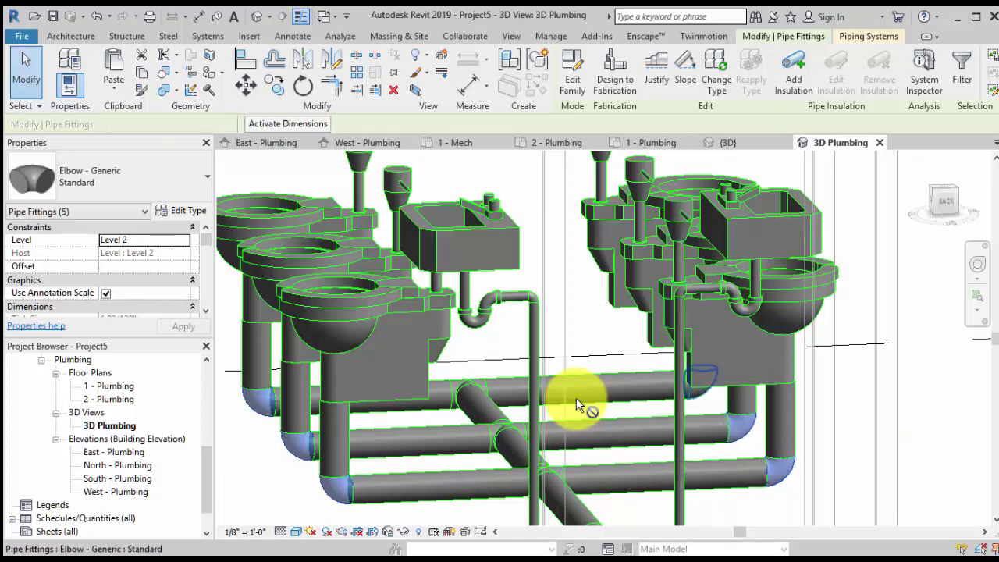
{"action": "left_click", "coordinate": [702, 389], "text": "ctrl"}
{"action": "left_click", "coordinate": [110, 176]}
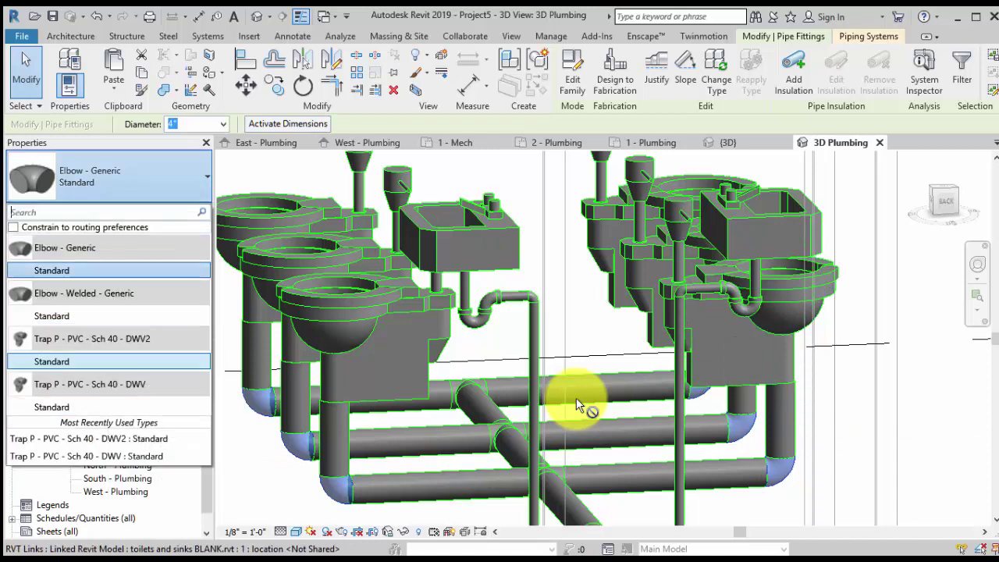
{"action": "left_click", "coordinate": [108, 362]}
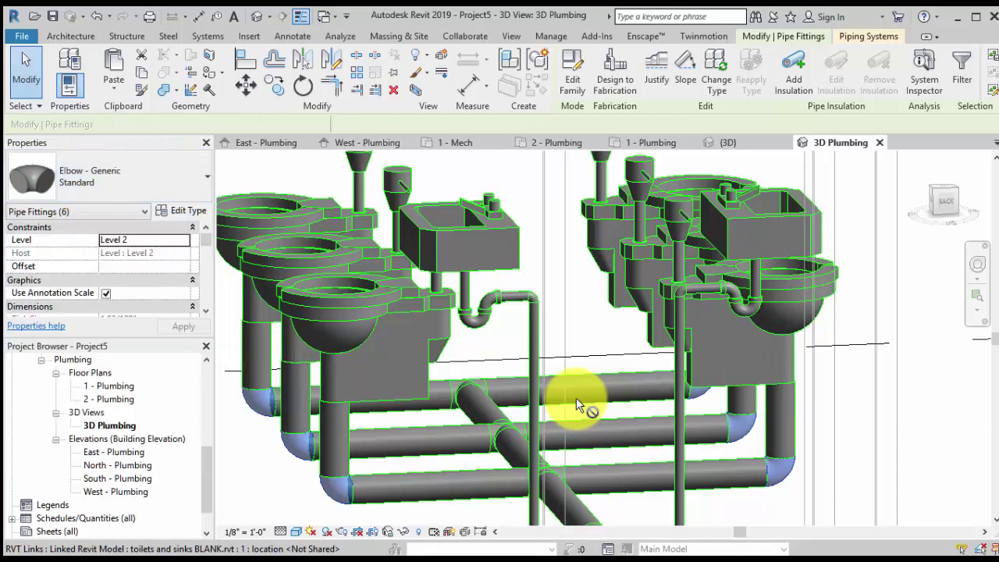
{"action": "middle_click_drag", "start_coordinate": [783, 471], "coordinate": [802, 410]}
{"action": "scroll", "coordinate": [802, 410], "scroll_direction": "down", "scroll_amount": 2}
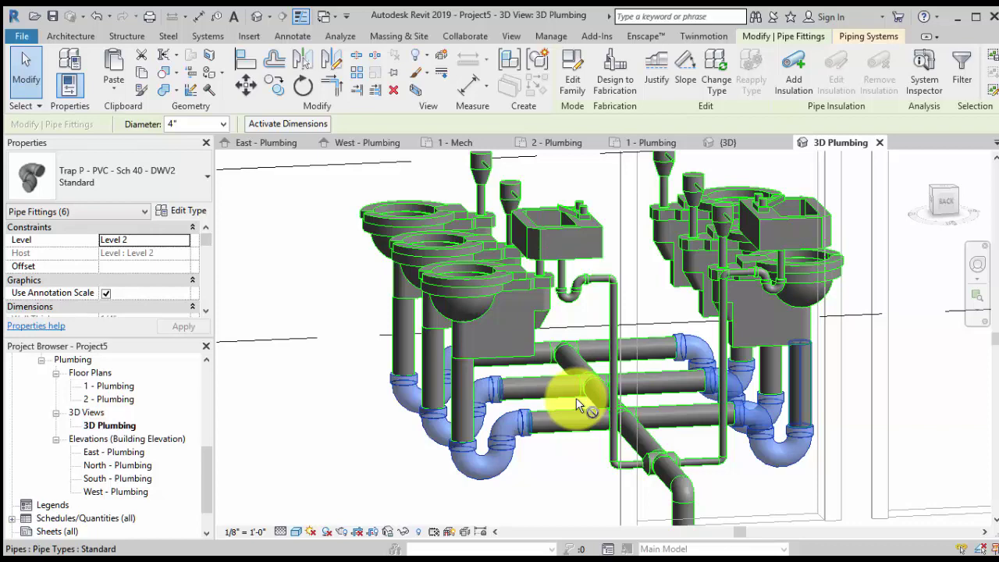
{"action": "scroll", "coordinate": [576, 404], "scroll_direction": "down", "scroll_amount": 5}
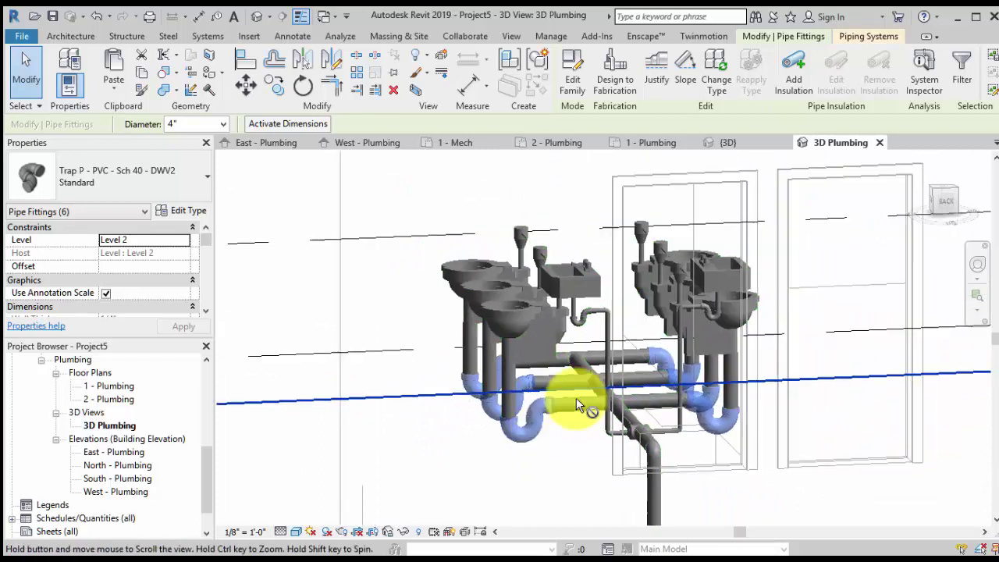
{"action": "middle_click_drag", "start_coordinate": [576, 404], "coordinate": [576, 399]}
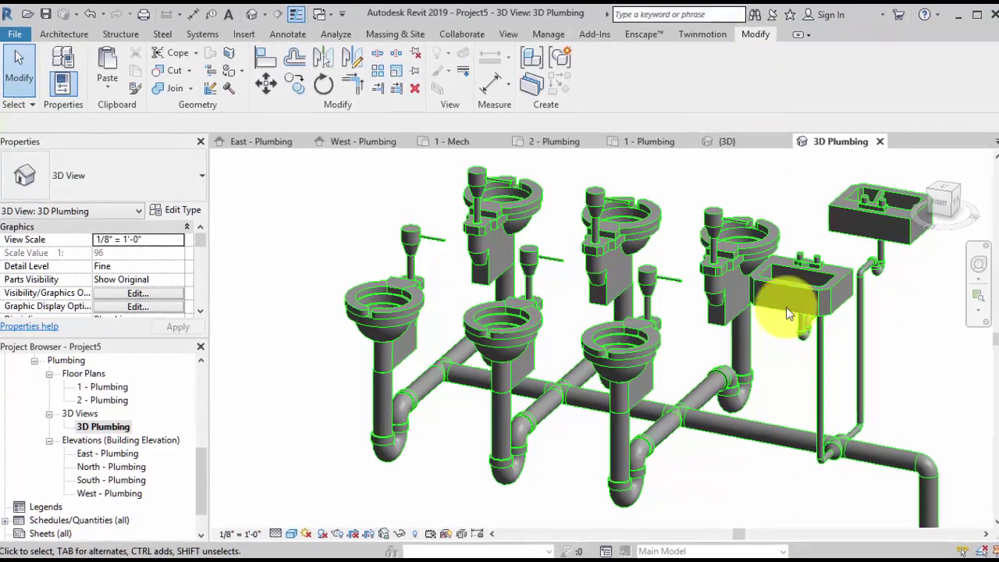
- Try to create a Domestic Hot Water piping system named Domestic Hot Water 1 from a single wall-mounted lavatory
{"action": "left_click", "coordinate": [793, 284]}
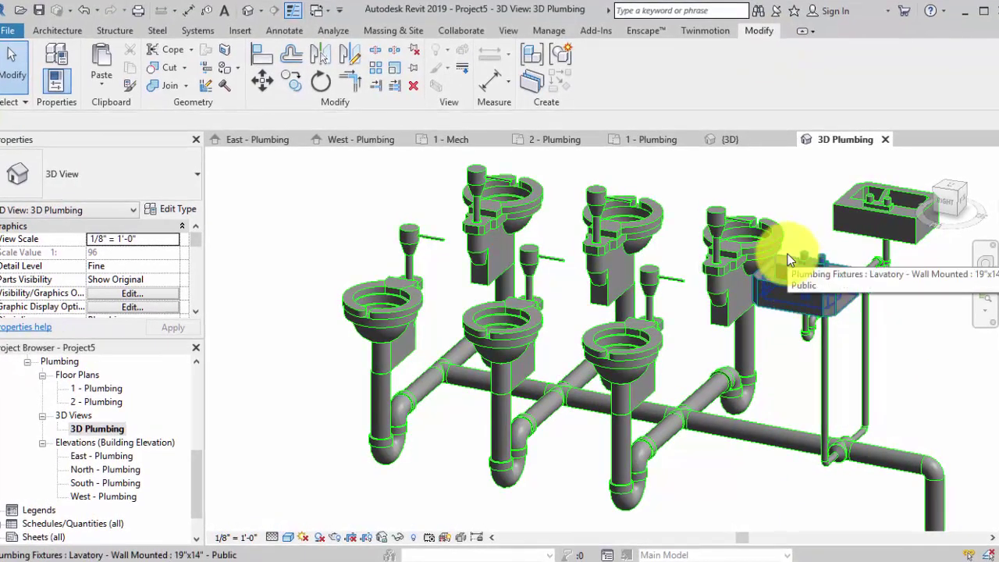
{"action": "left_click", "coordinate": [820, 242]}
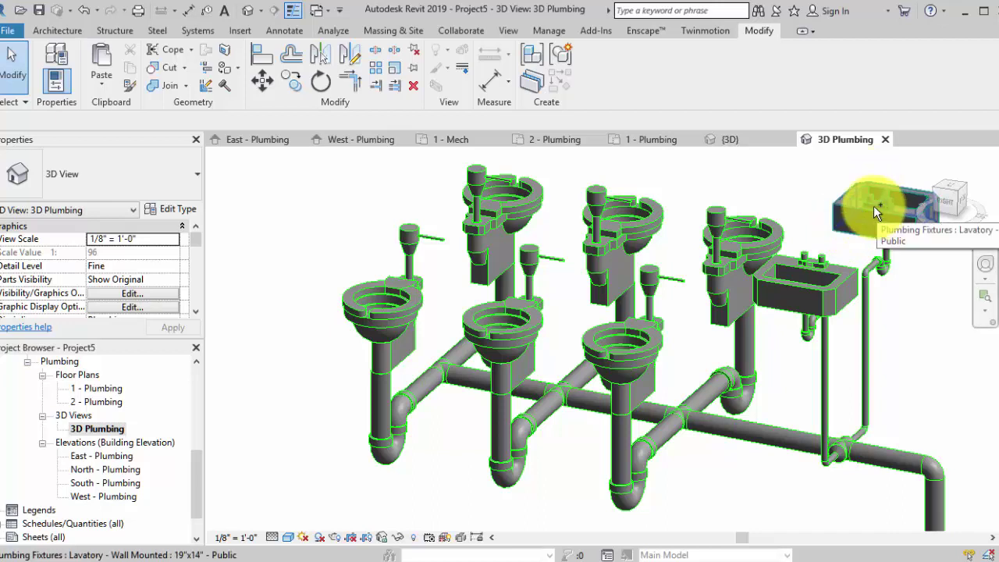
{"action": "left_click", "coordinate": [822, 260]}
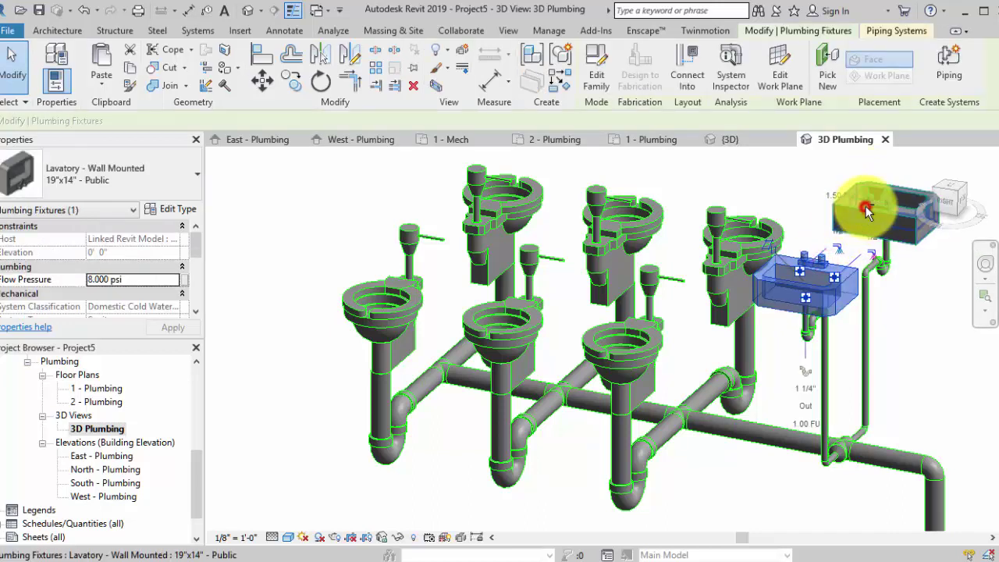
{"action": "left_click", "coordinate": [949, 55]}
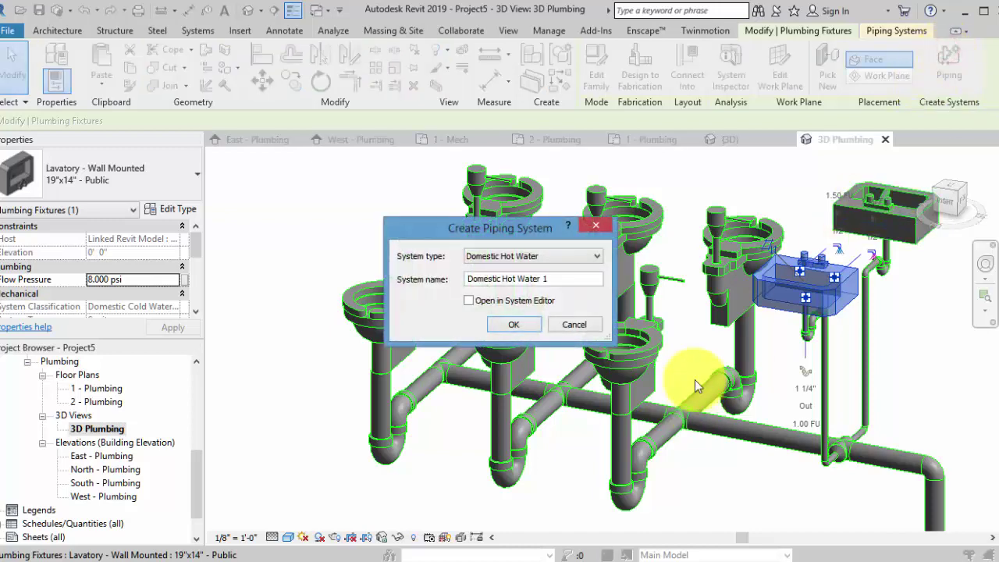
{"action": "left_click", "coordinate": [567, 279]}
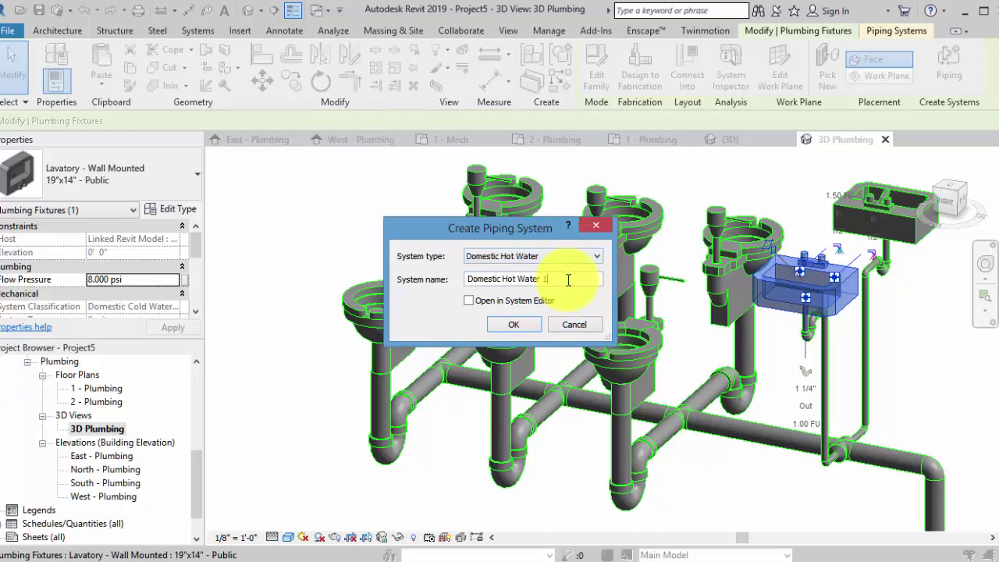
{"action": "left_click", "coordinate": [508, 324]}
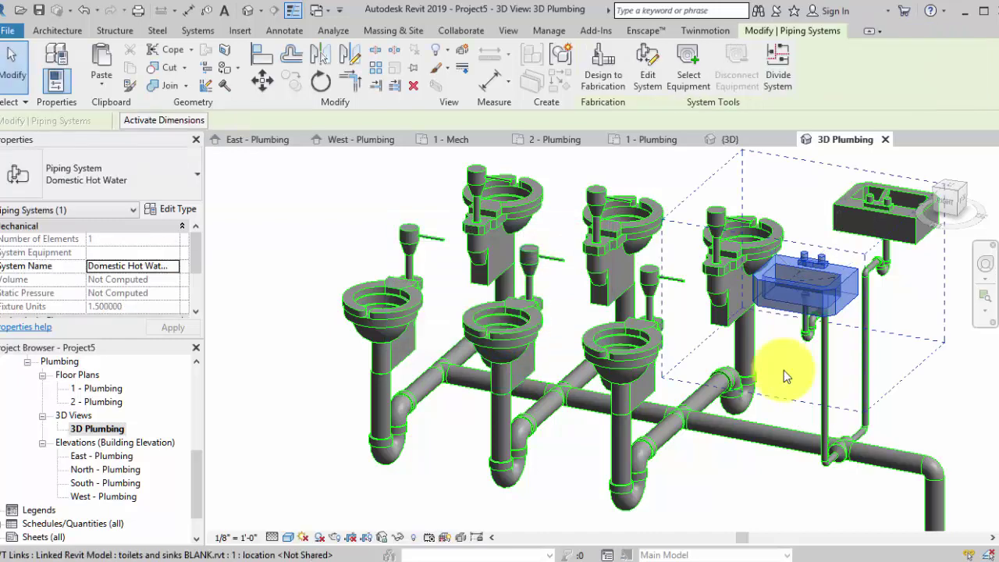
{"action": "double_click", "coordinate": [106, 403]}
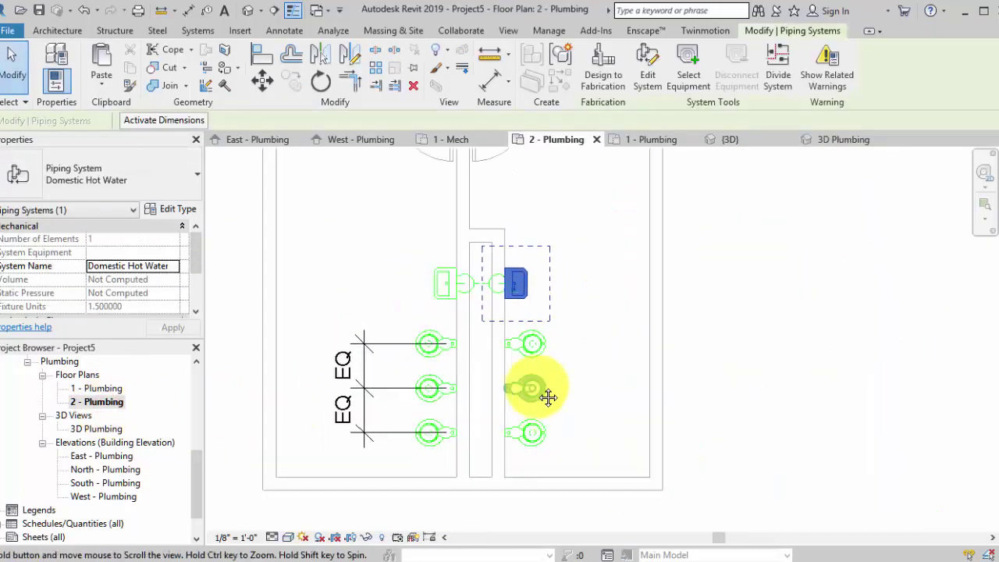
{"action": "scroll", "coordinate": [567, 337], "scroll_direction": "up", "scroll_amount": 2}
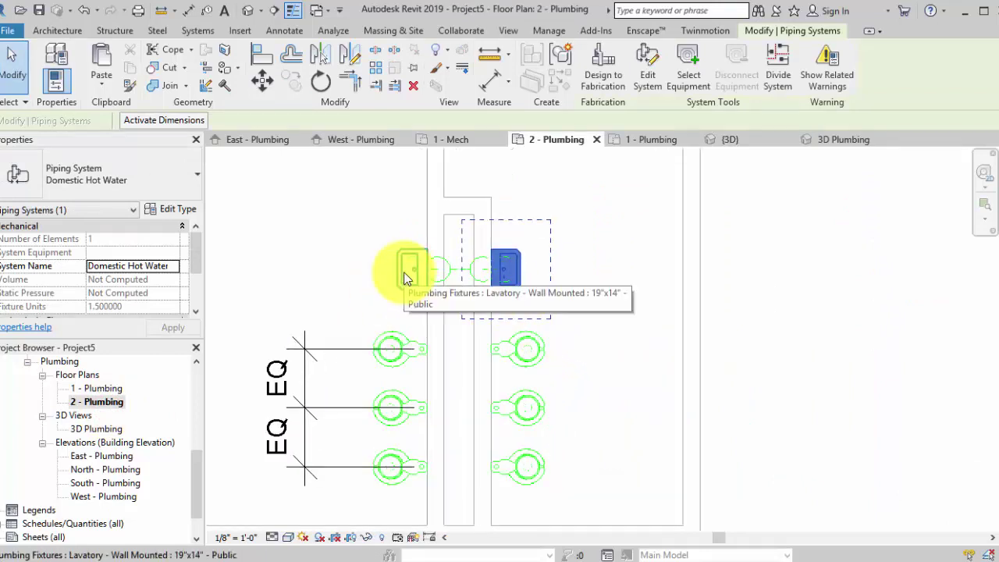
{"action": "left_click", "coordinate": [601, 325]}
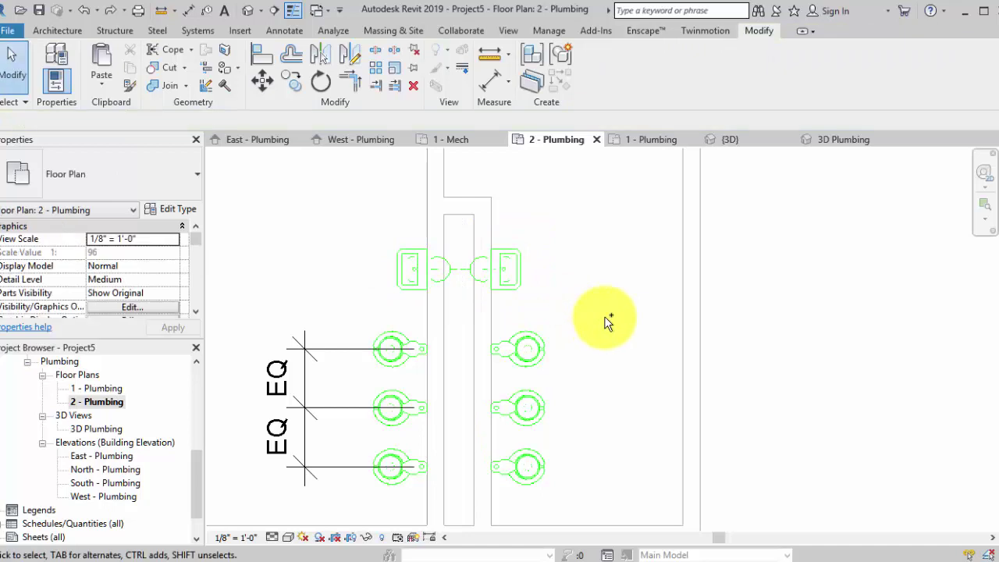
{"action": "left_click", "coordinate": [521, 271]}
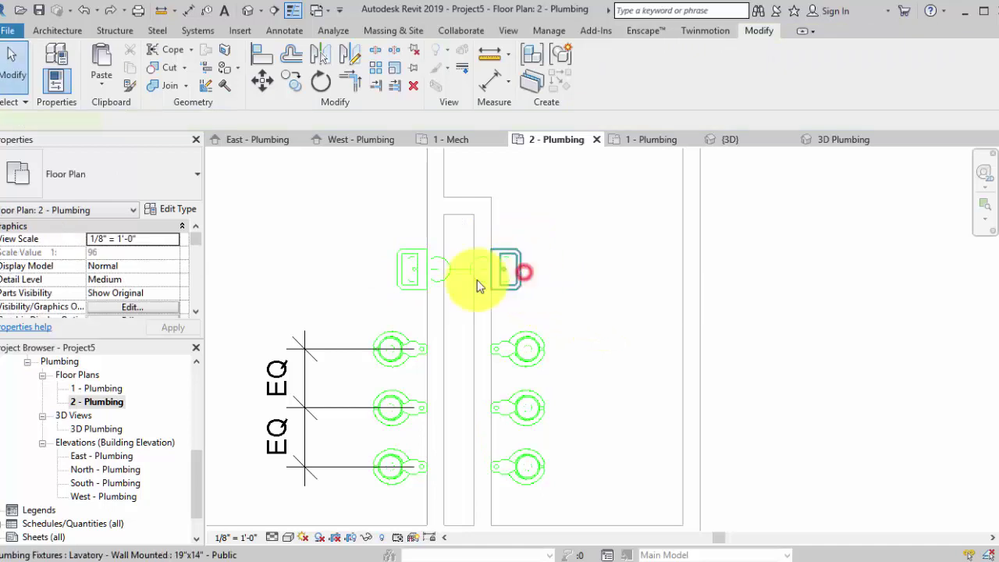
{"action": "left_click", "coordinate": [400, 282]}
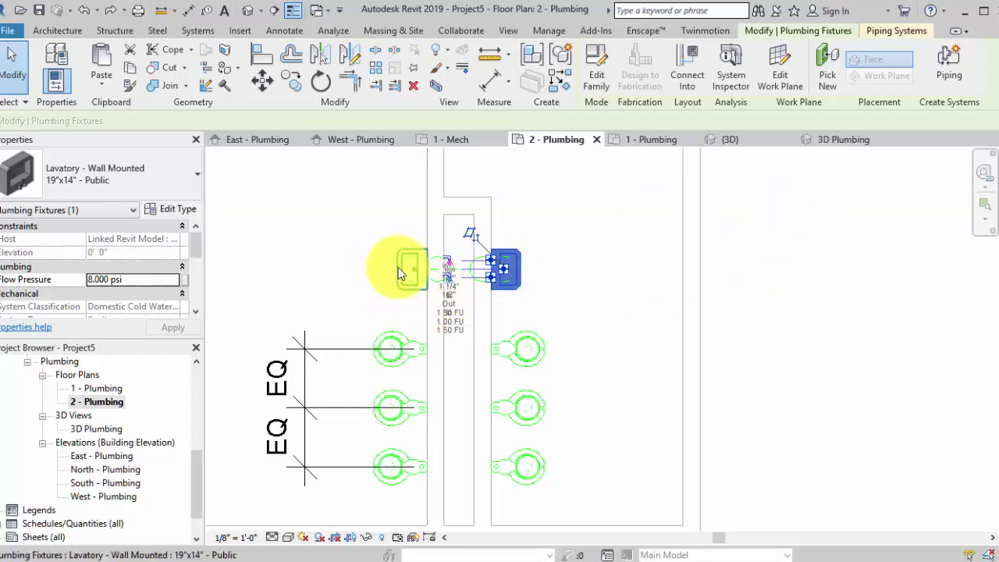
{"action": "left_click", "coordinate": [400, 264], "text": "ctrl"}
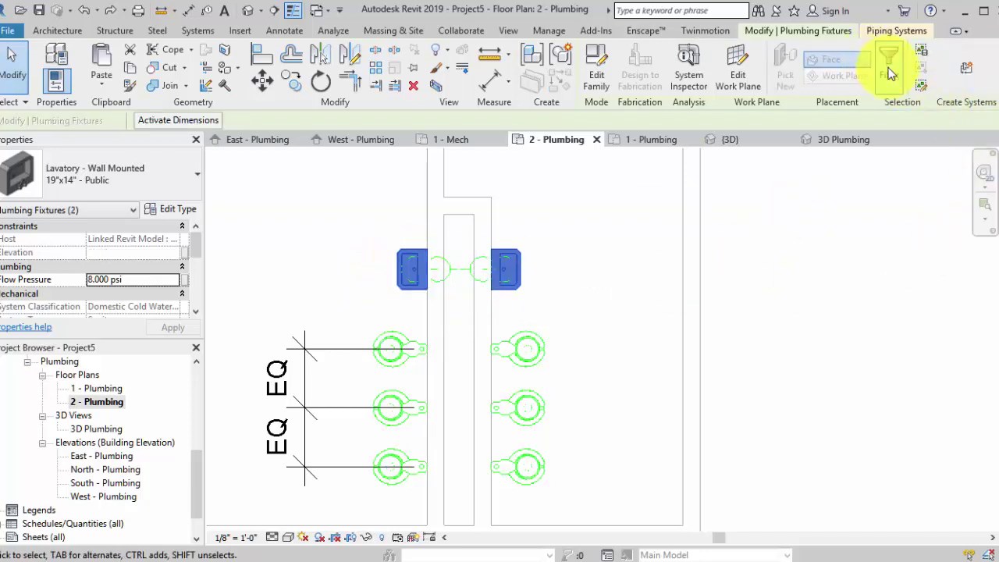
{"action": "key", "text": "Escape"}
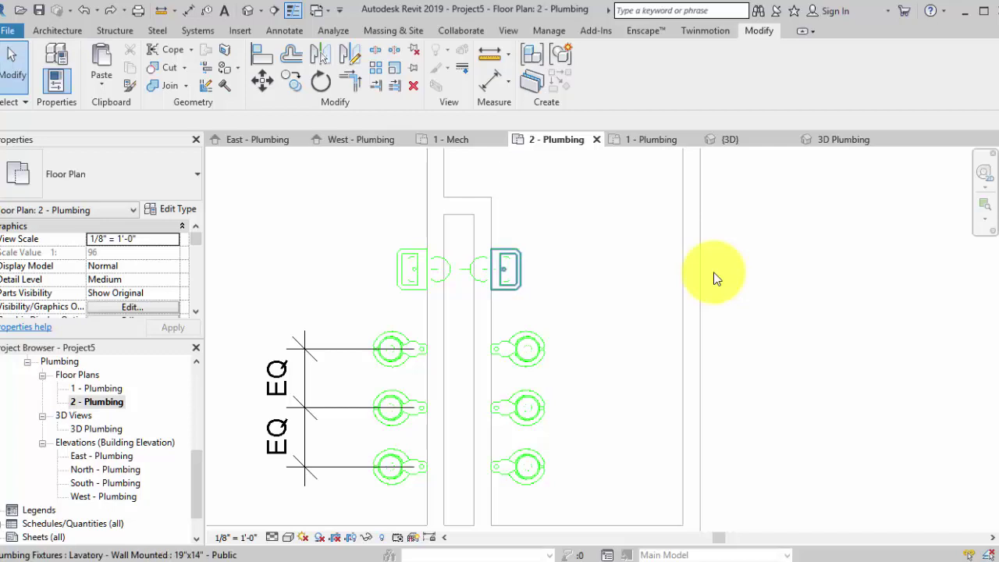
- Create a Domestic Hot Water piping system from both wall-mounted lavatories
{"action": "left_click", "coordinate": [507, 269]}
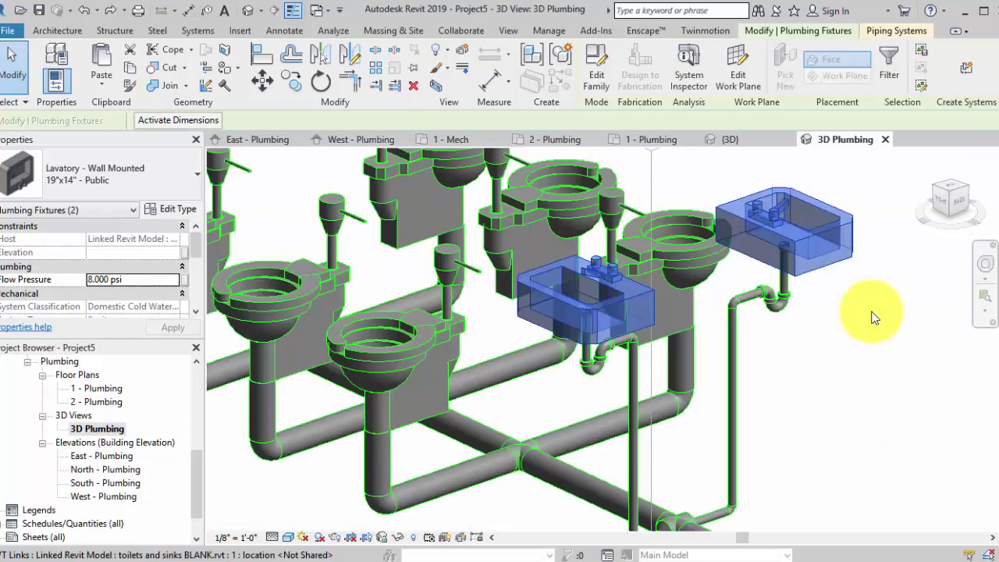
{"action": "left_click", "coordinate": [966, 68]}
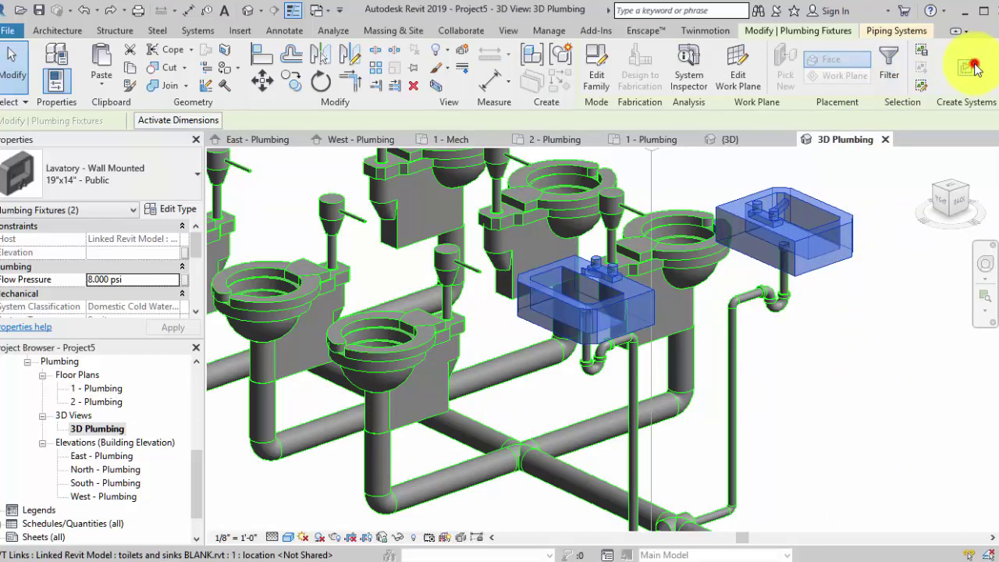
{"action": "left_click", "coordinate": [516, 328]}
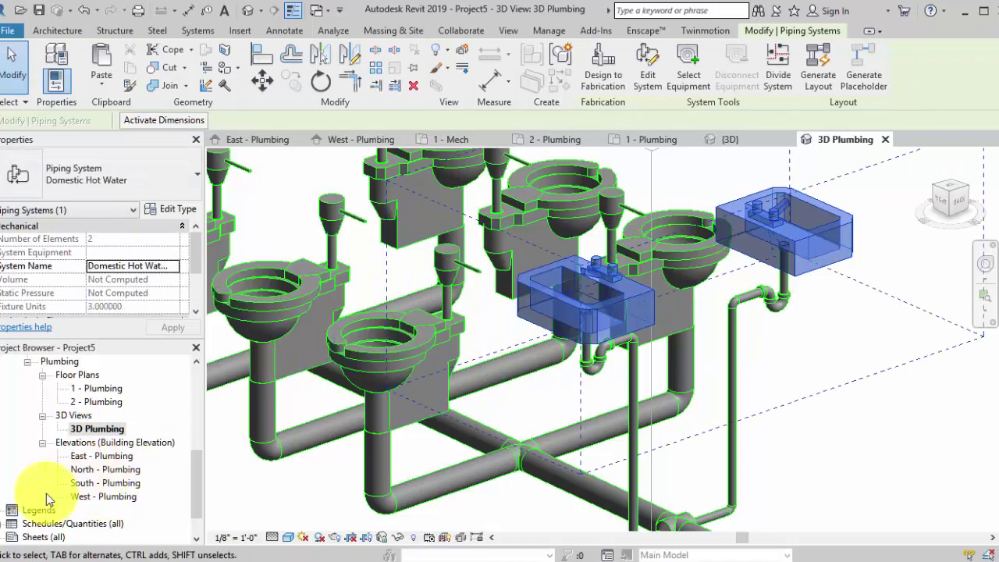
- Start generating the hot water pipe layout between the two lavatories in the 2 - Plumbing floor plan, with a 0" / 12" slope
{"action": "double_click", "coordinate": [100, 402]}
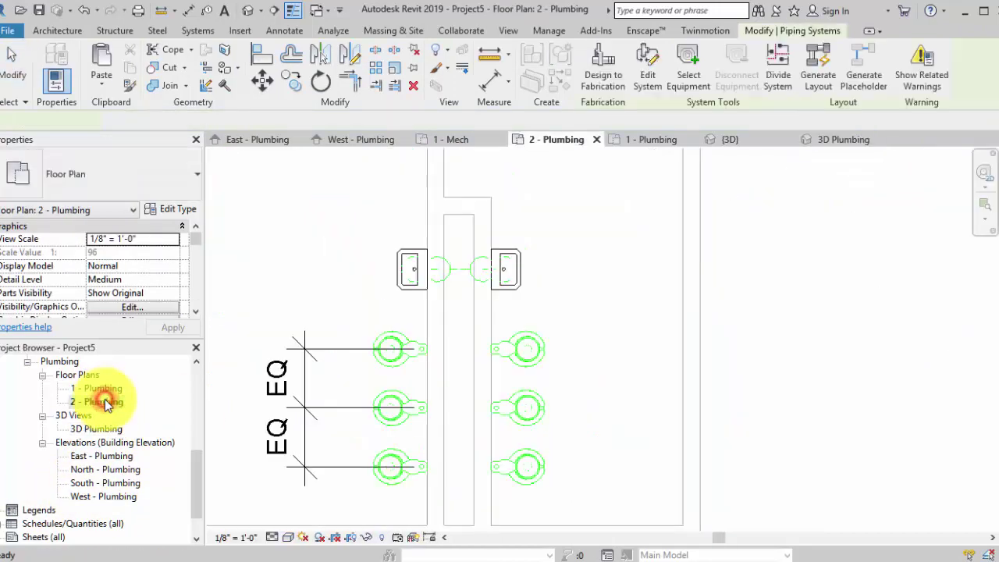
{"action": "middle_click_drag", "start_coordinate": [636, 418], "coordinate": [642, 416]}
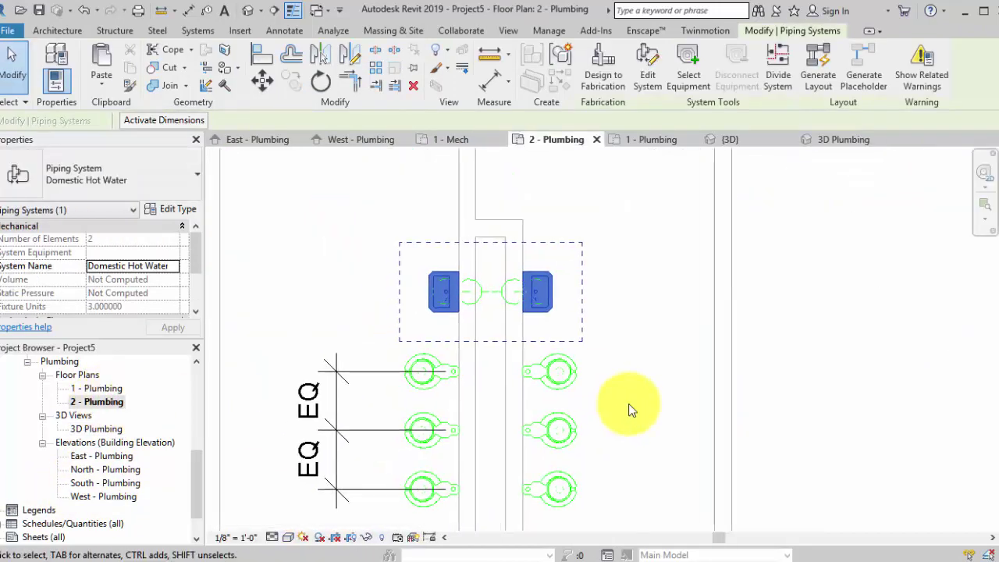
{"action": "left_click", "coordinate": [802, 77]}
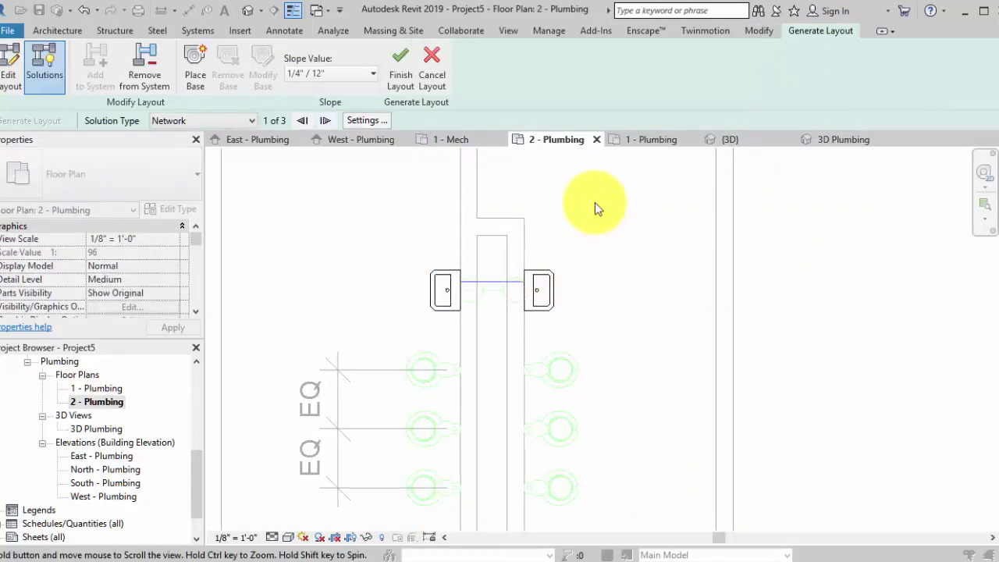
{"action": "left_click", "coordinate": [367, 73]}
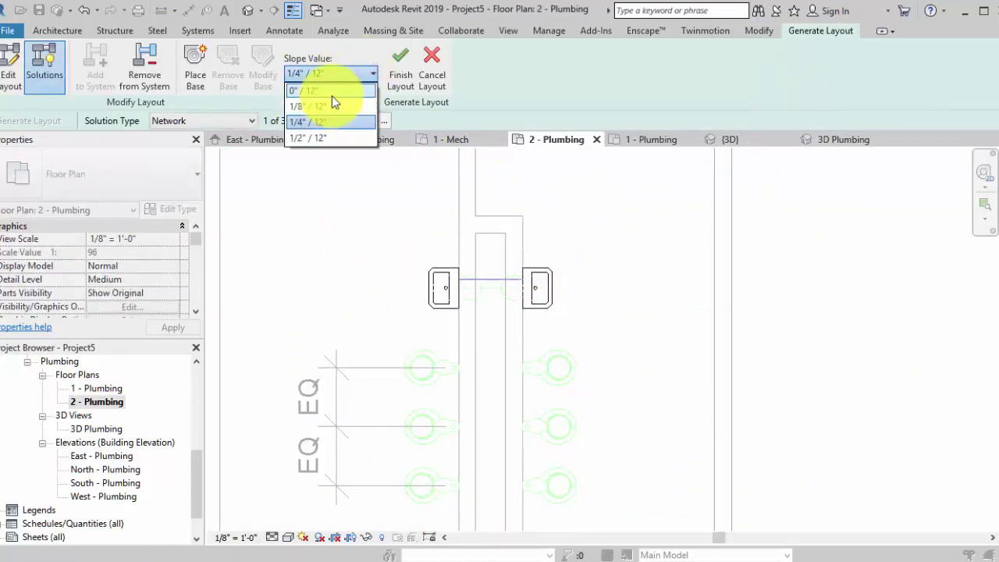
{"action": "left_click", "coordinate": [331, 91]}
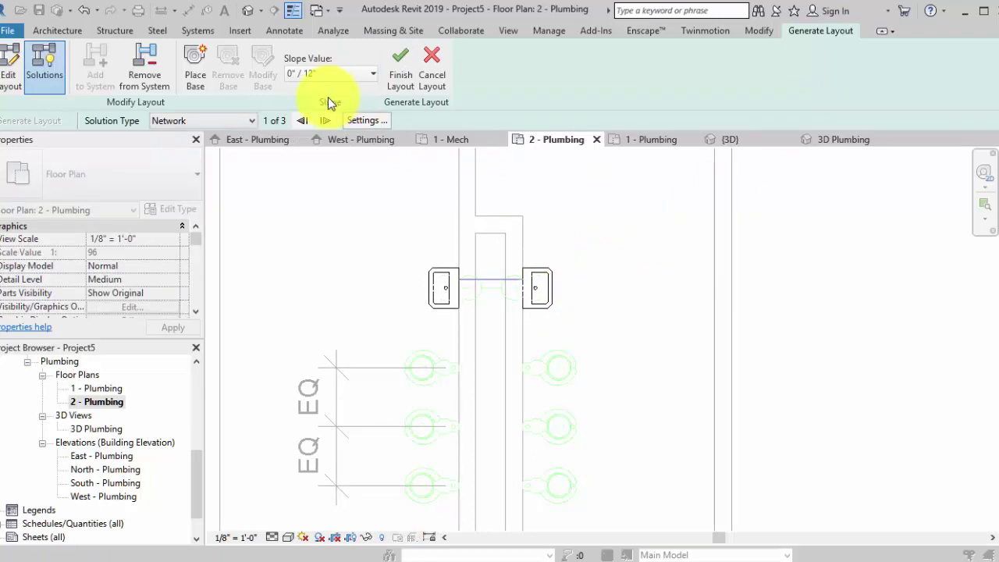
- Set the main pipe offset to -1' 0" in the layout's pipe conversion settings
{"action": "left_click", "coordinate": [373, 120]}
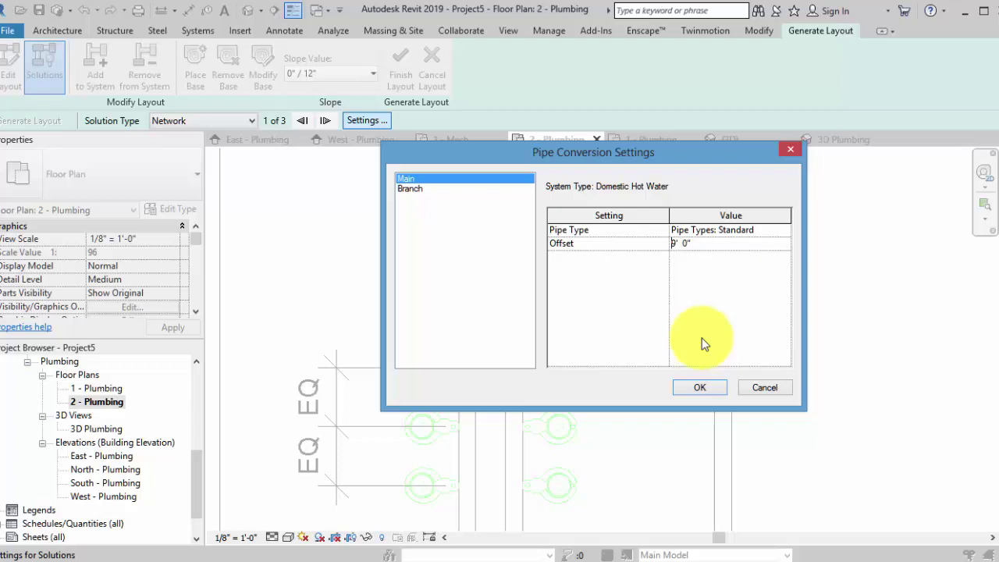
{"action": "key", "text": "Delete"}
{"action": "type", "text": "-1"}
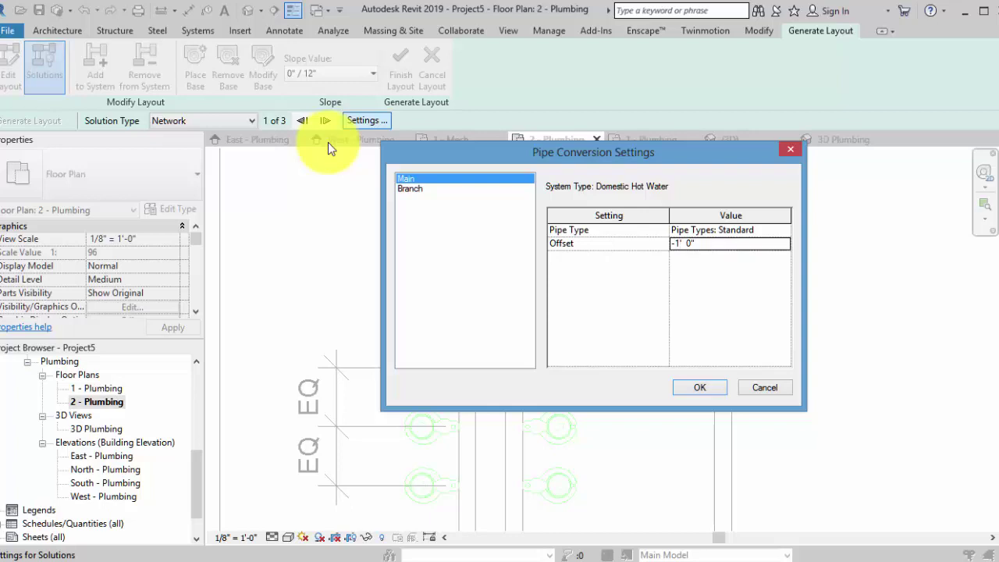
- Set the branch pipe offset to -1' 0" and accept the pipe conversion settings
{"action": "key", "text": "Down"}
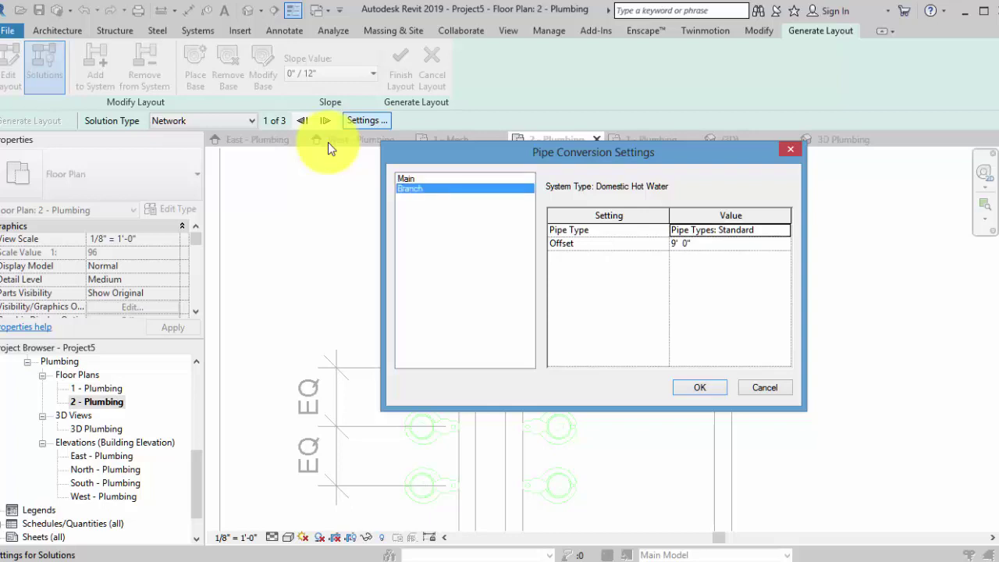
{"action": "left_click", "coordinate": [677, 244]}
{"action": "key", "text": "BackSpace"}
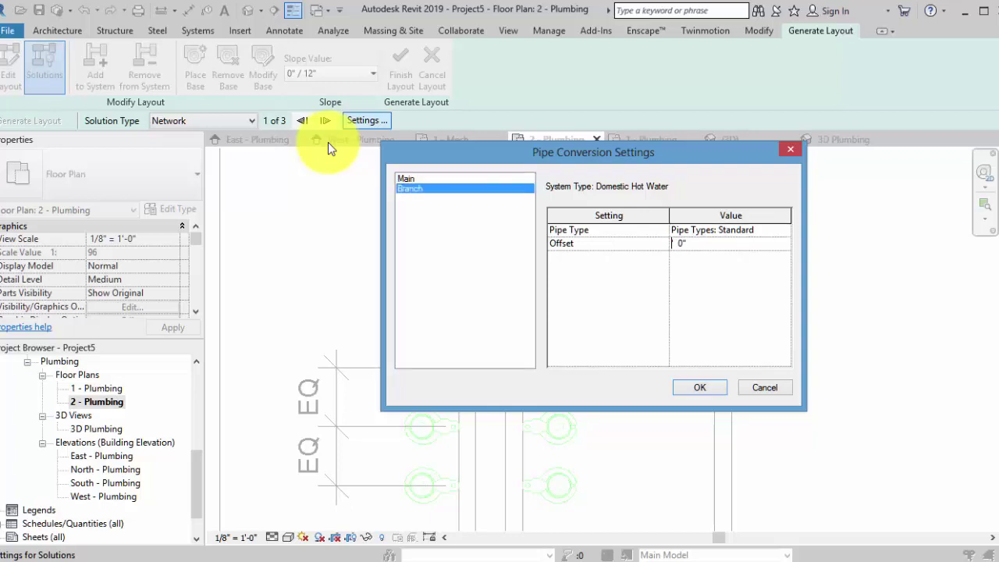
{"action": "type", "text": "-"}
{"action": "type", "text": "1"}
{"action": "key", "text": "Return"}
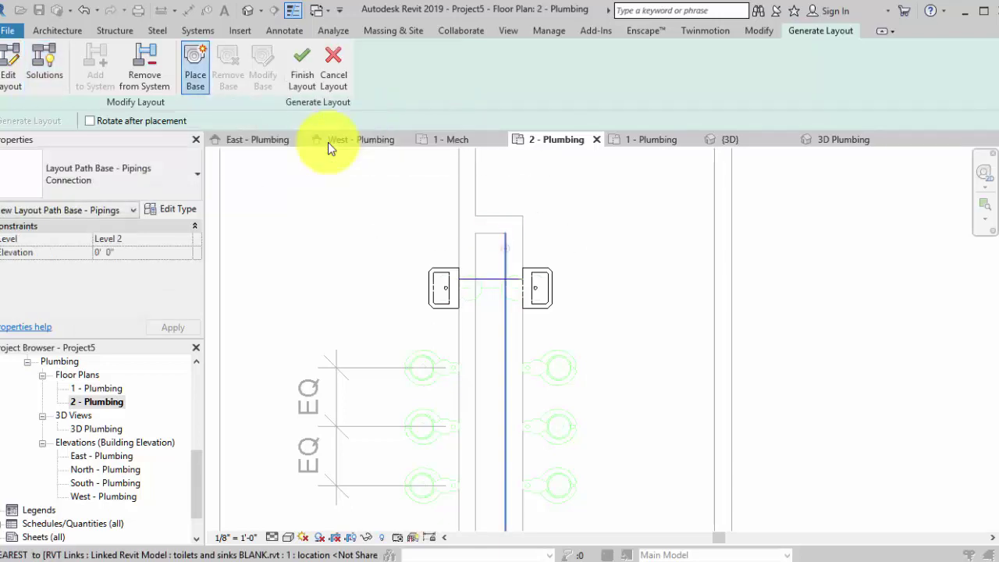
- Place a layout base in the chase between the two lavatories and set its diameter to 3/4"
{"action": "scroll", "coordinate": [509, 311], "scroll_direction": "up", "scroll_amount": 4}
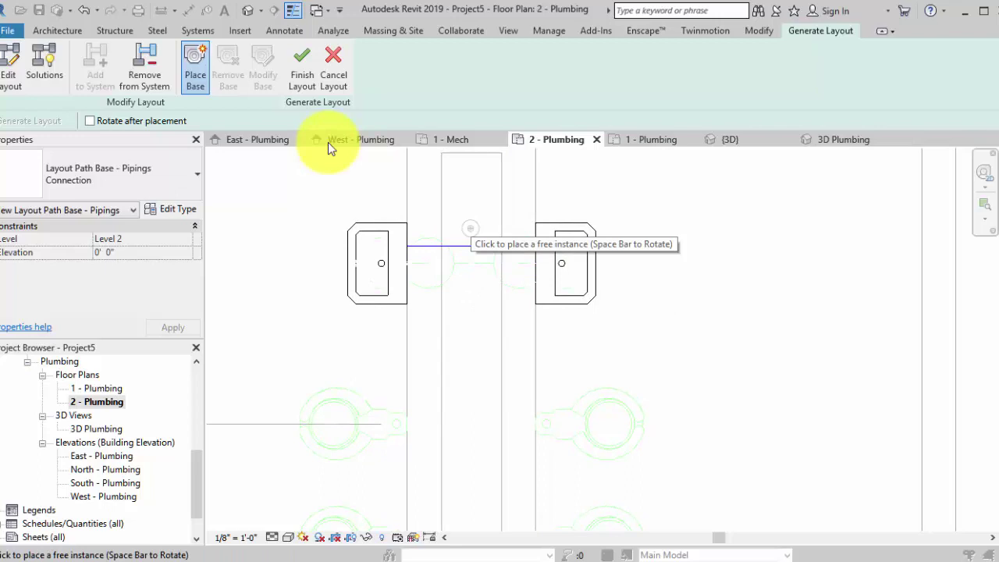
{"action": "left_click", "coordinate": [470, 227]}
{"action": "middle_click_drag", "start_coordinate": [470, 228], "coordinate": [464, 290]}
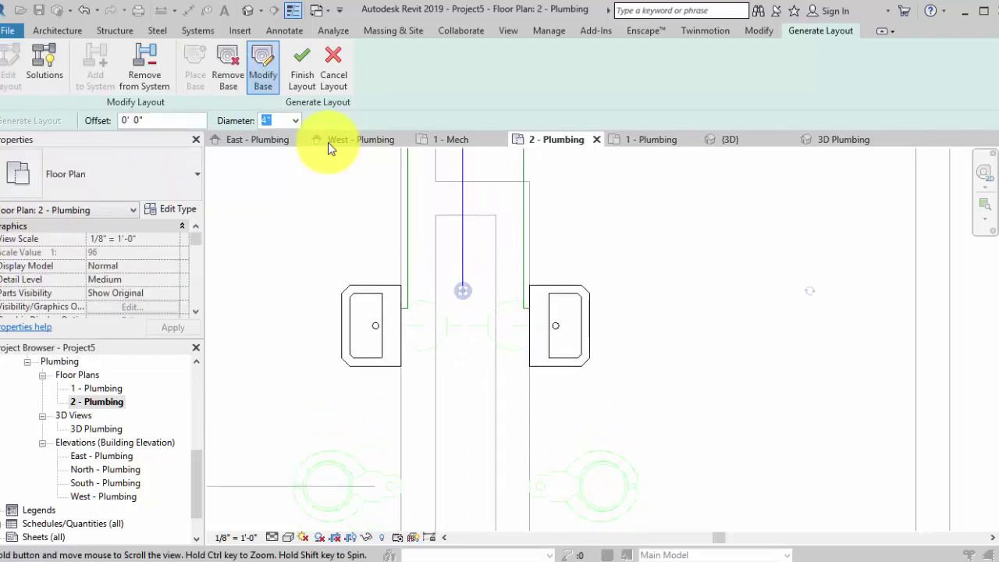
{"action": "scroll", "coordinate": [580, 371], "scroll_direction": "down", "scroll_amount": 2}
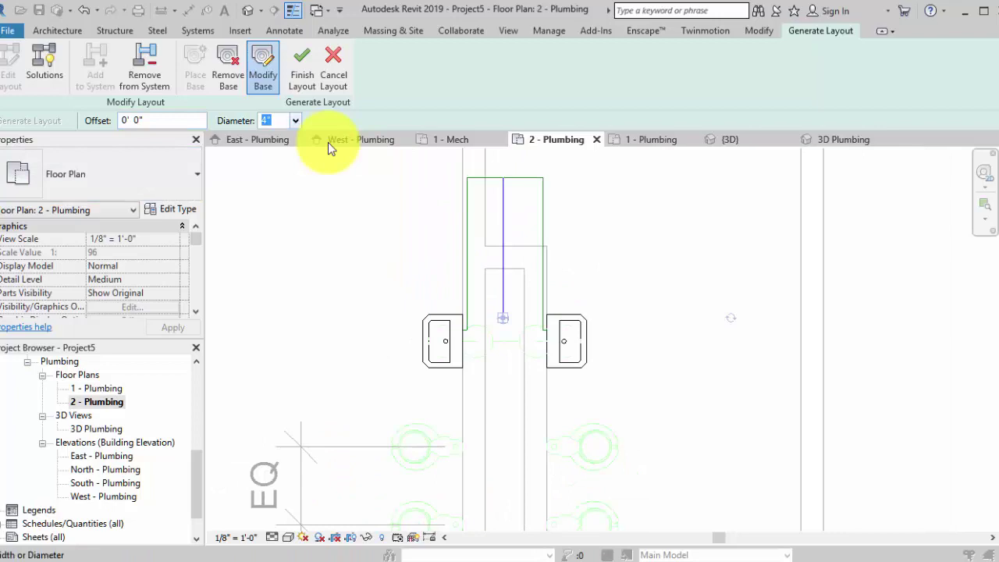
{"action": "left_click", "coordinate": [295, 120]}
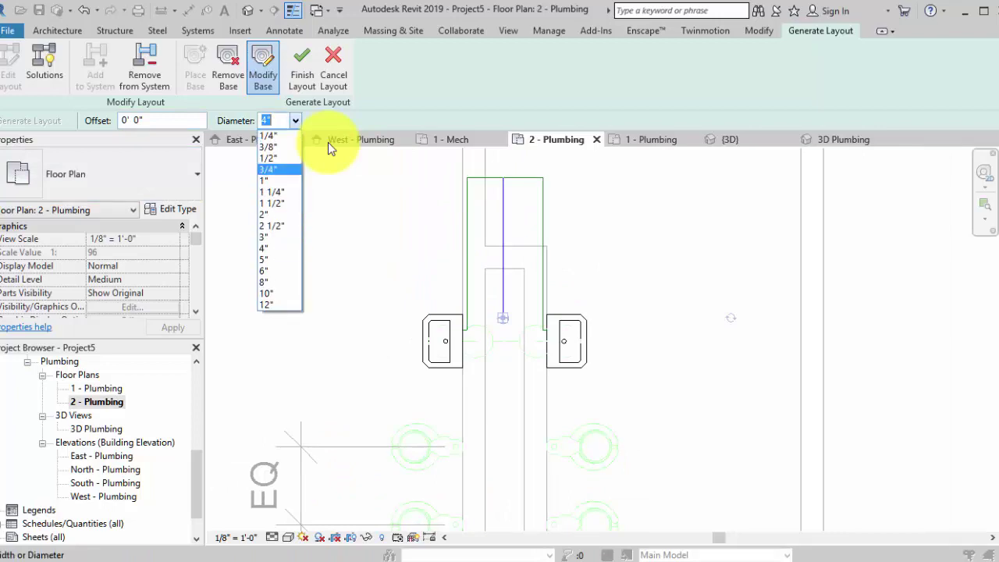
{"action": "left_click", "coordinate": [268, 169]}
{"action": "left_click", "coordinate": [295, 120]}
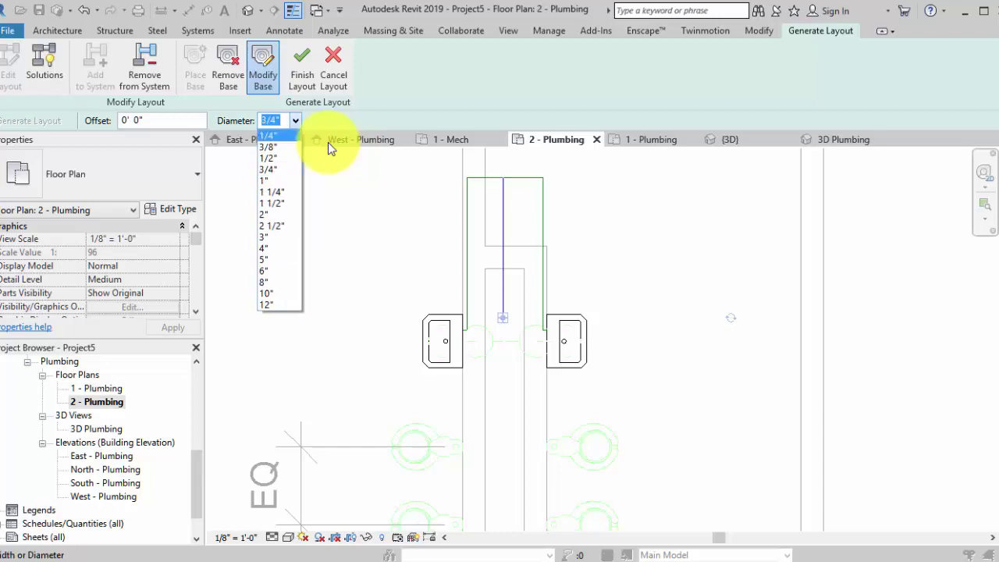
{"action": "left_click", "coordinate": [780, 526]}
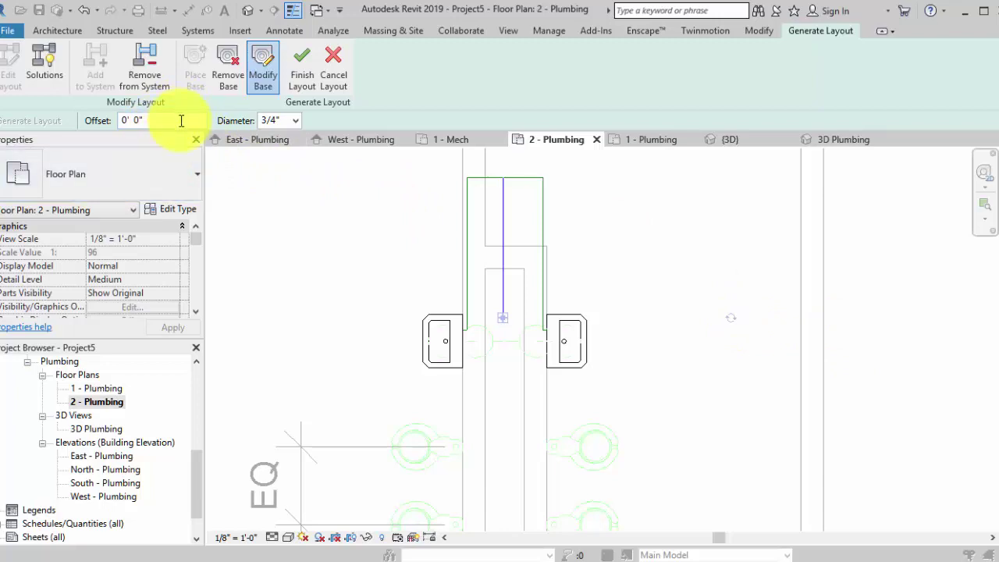
- Choose Network solution 4 of 4 for the hot water piping and finish the layout
{"action": "left_click", "coordinate": [45, 68]}
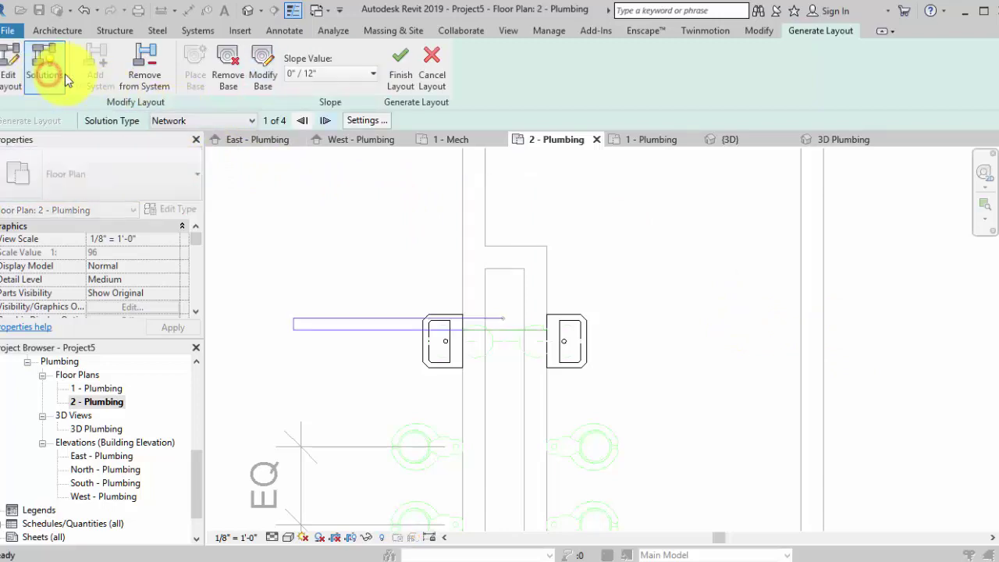
{"action": "left_click", "coordinate": [302, 124]}
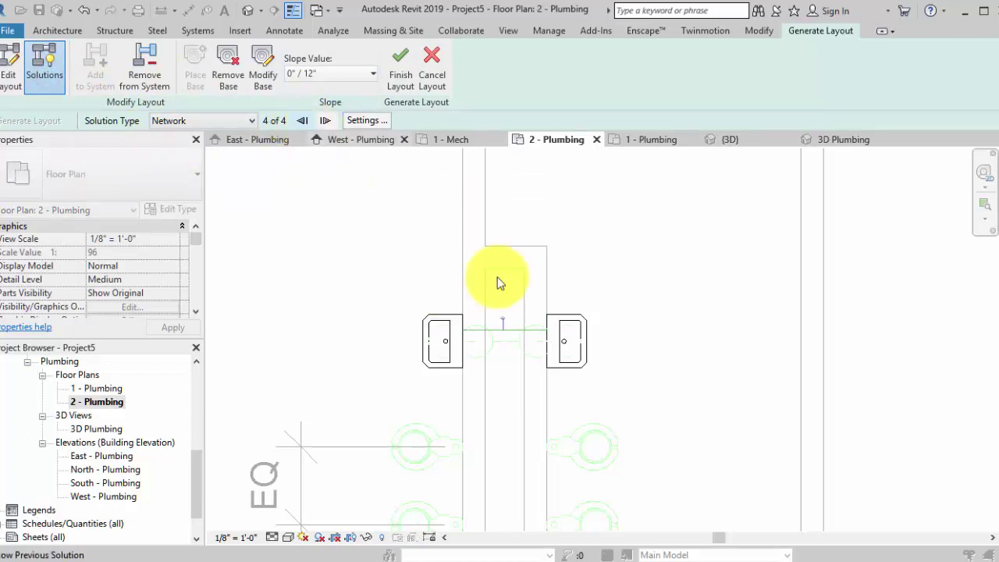
{"action": "scroll", "coordinate": [616, 378], "scroll_direction": "up", "scroll_amount": 3}
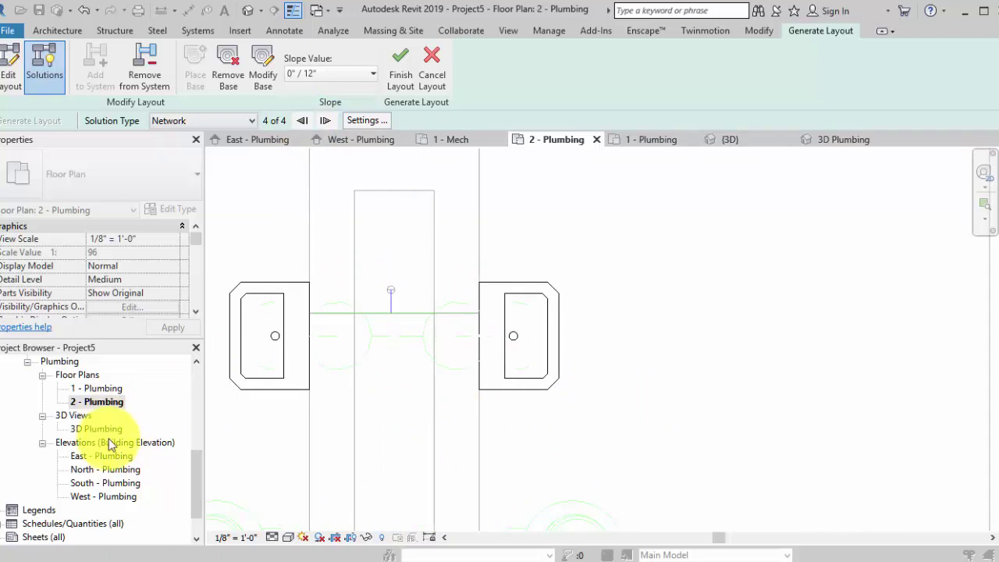
{"action": "left_click", "coordinate": [395, 77]}
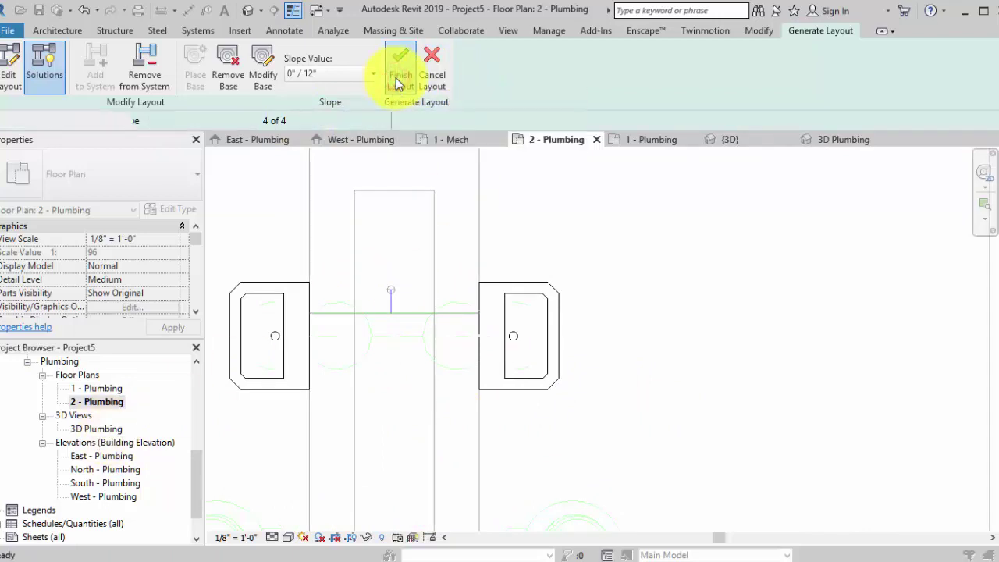
- Change the 2 - Plumbing floor plan's view scale to 3/4" = 1'-0"
{"action": "left_click", "coordinate": [239, 538]}
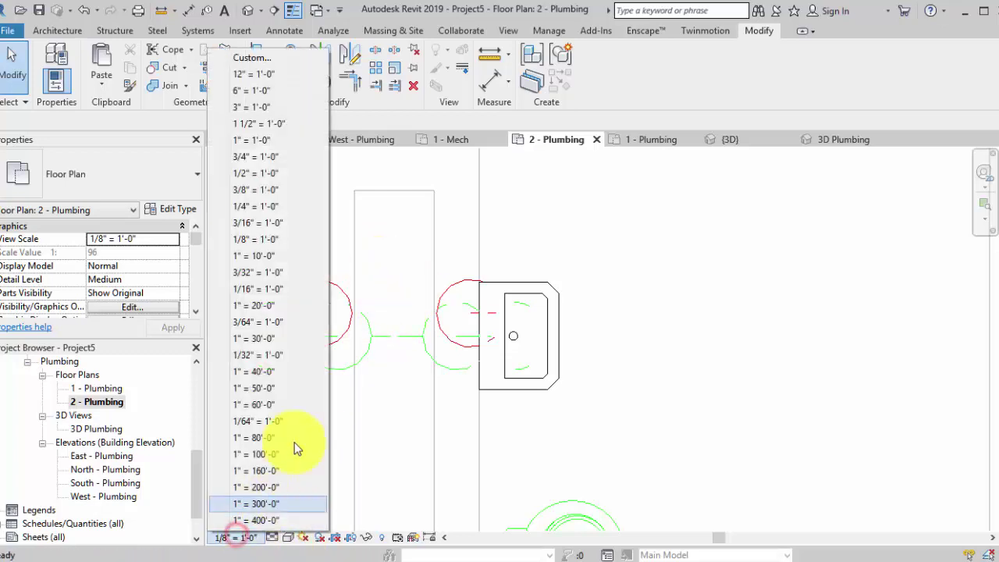
{"action": "left_click", "coordinate": [261, 157]}
{"action": "middle_click_drag", "start_coordinate": [455, 408], "coordinate": [526, 368]}
{"action": "scroll", "coordinate": [516, 385], "scroll_direction": "down", "scroll_amount": 1}
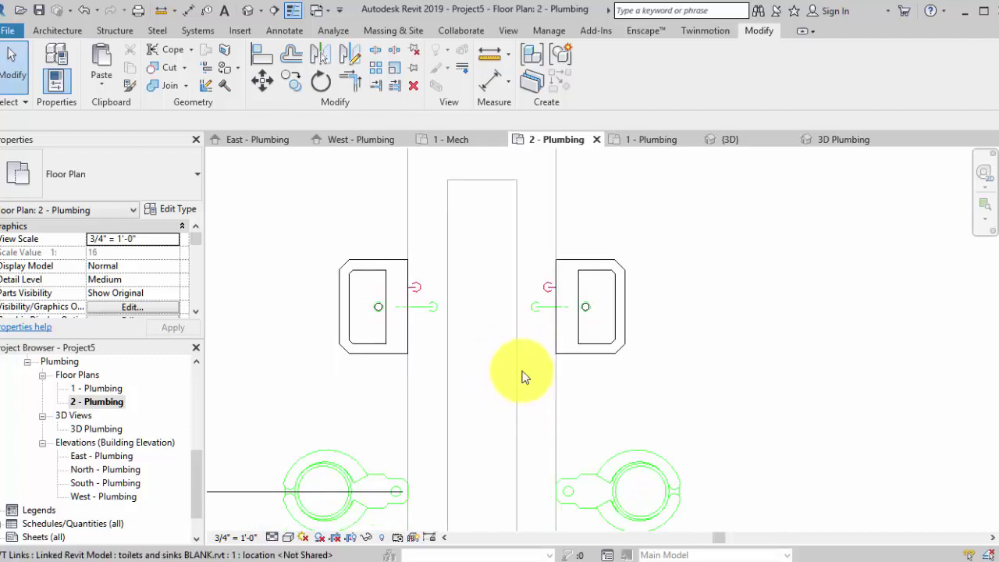
- Examine the hot water pipes in the 3D Plumbing view and undo back to the unfinished layout
{"action": "double_click", "coordinate": [92, 429]}
{"action": "middle_click_drag", "start_coordinate": [591, 446], "coordinate": [717, 407]}
{"action": "scroll", "coordinate": [719, 444], "scroll_direction": "up", "scroll_amount": 4}
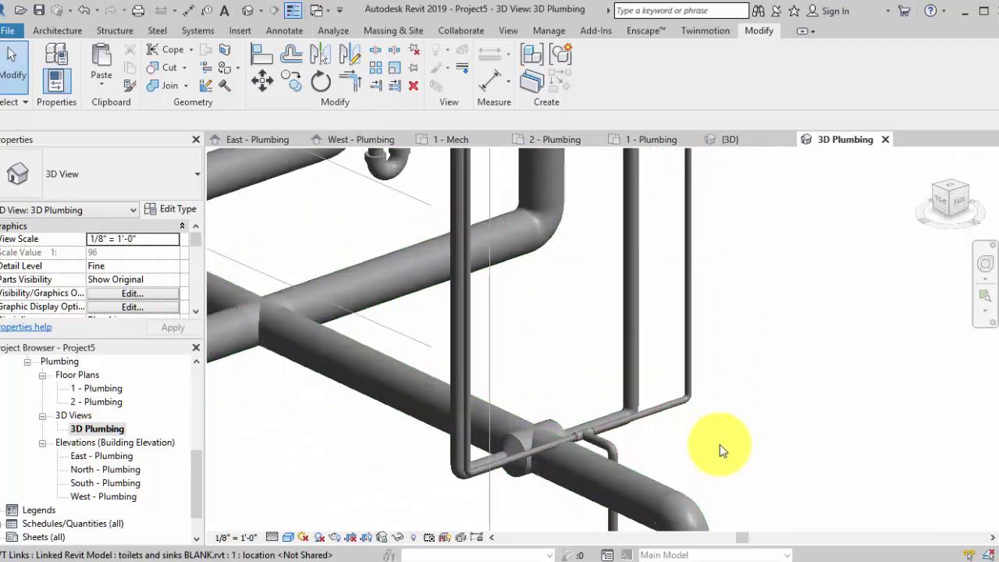
{"action": "scroll", "coordinate": [719, 444], "scroll_direction": "down", "scroll_amount": 5}
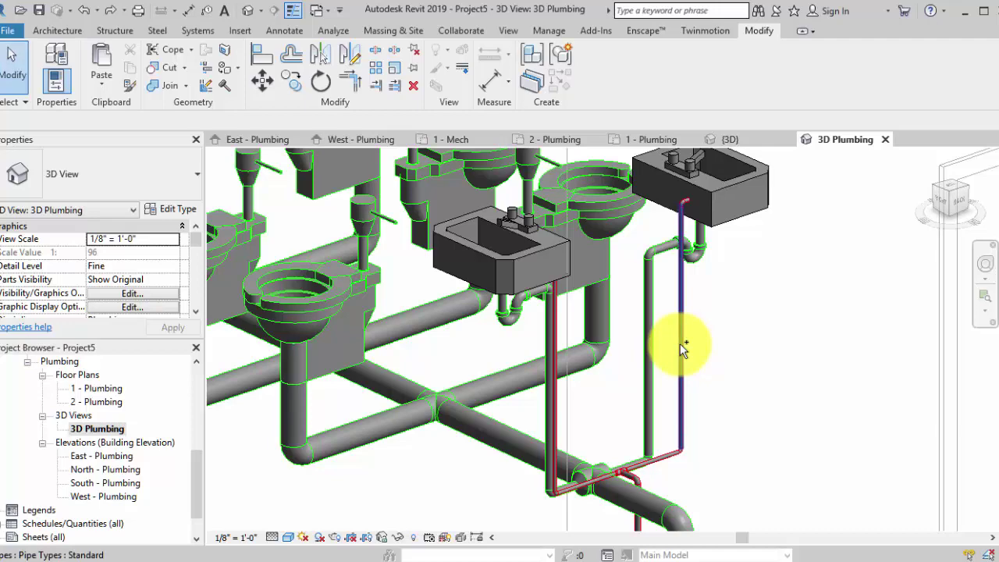
{"action": "key", "text": "ctrl+z"}
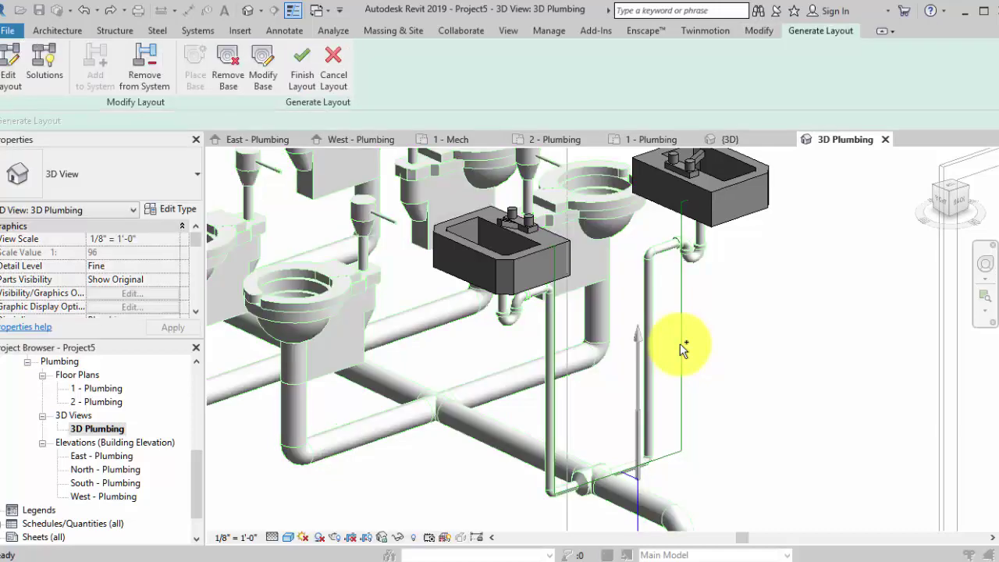
- Set the main pipe offset to -0' 6" in the hot water layout's pipe conversion settings
{"action": "left_click", "coordinate": [45, 64]}
{"action": "left_click", "coordinate": [366, 117]}
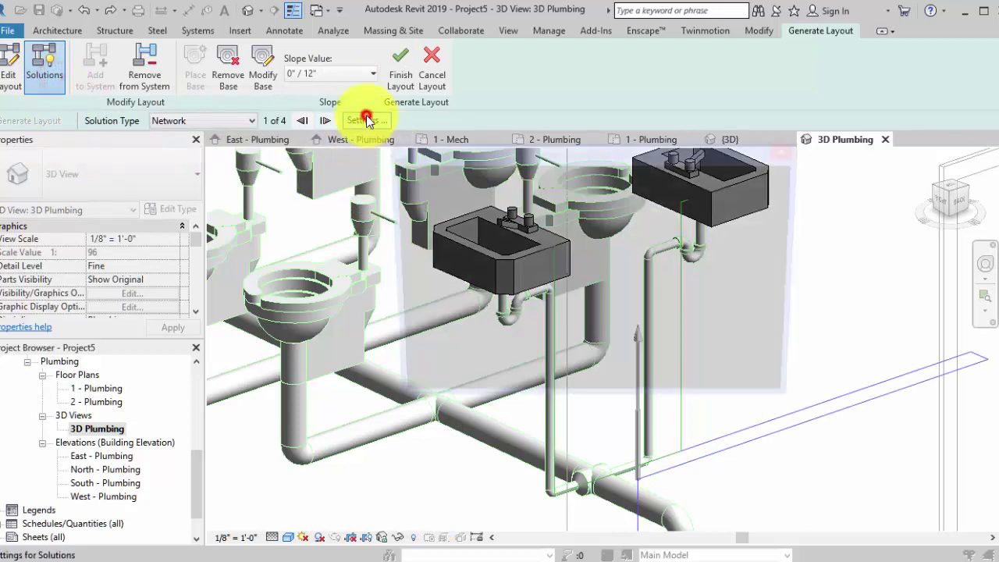
{"action": "left_click", "coordinate": [677, 245]}
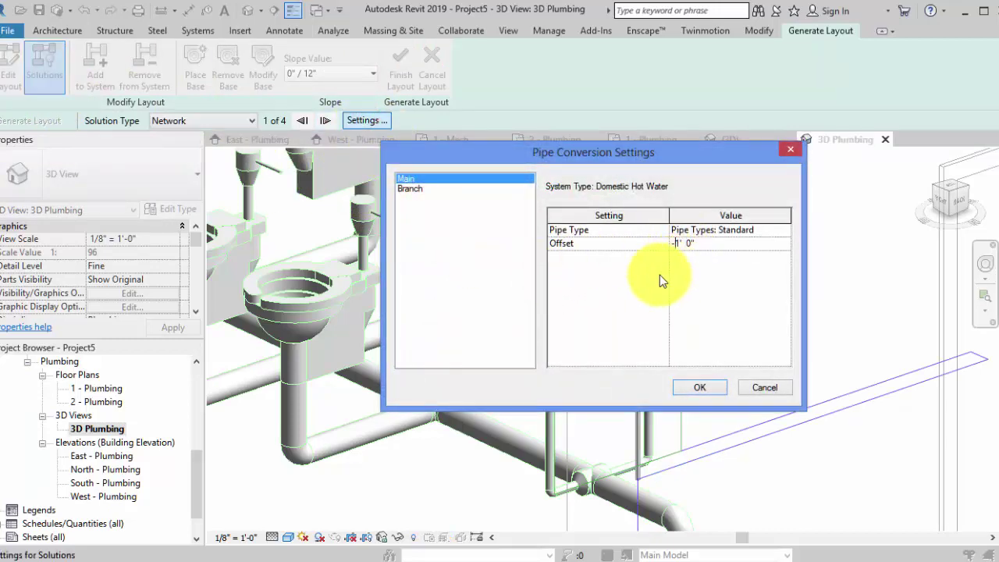
{"action": "key", "text": "Delete"}
{"action": "key", "text": "Delete"}
{"action": "type", "text": "0"}
{"action": "key", "text": "Delete"}
{"action": "type", "text": "6"}
- Set the branch pipe offset to -0' 6" and accept the pipe conversion settings
{"action": "left_click", "coordinate": [410, 188]}
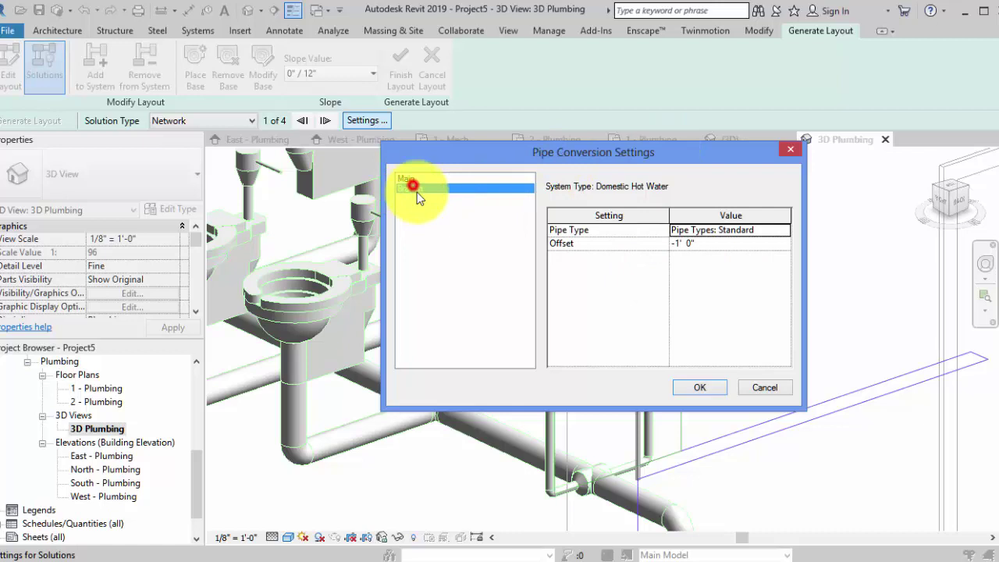
{"action": "left_click", "coordinate": [684, 246]}
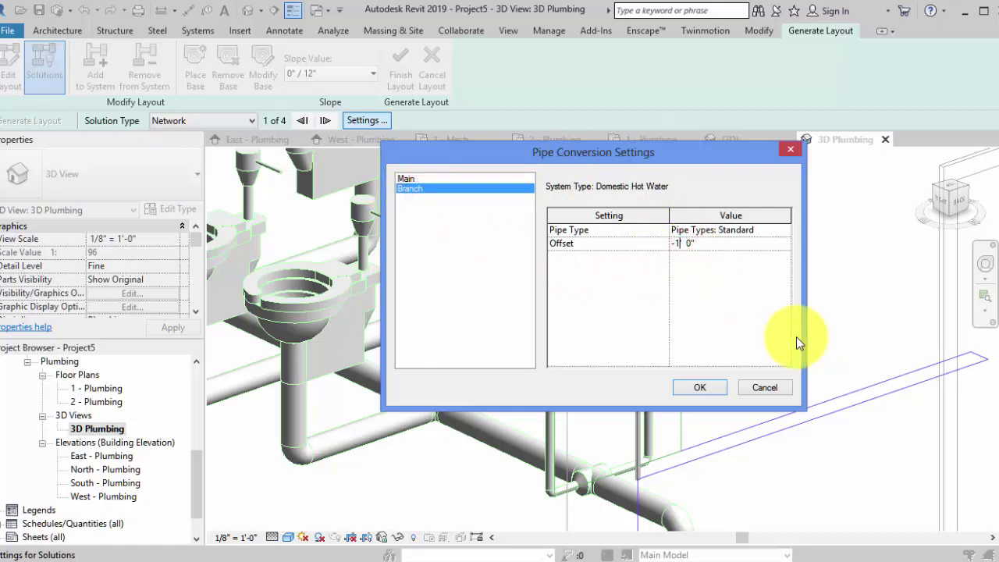
{"action": "key", "text": "Delete"}
{"action": "key", "text": "Delete"}
{"action": "type", "text": "0"}
{"action": "key", "text": "Right"}
{"action": "key", "text": "Right"}
{"action": "key", "text": "Right"}
{"action": "key", "text": "BackSpace"}
{"action": "type", "text": "6"}
{"action": "left_click", "coordinate": [713, 388]}
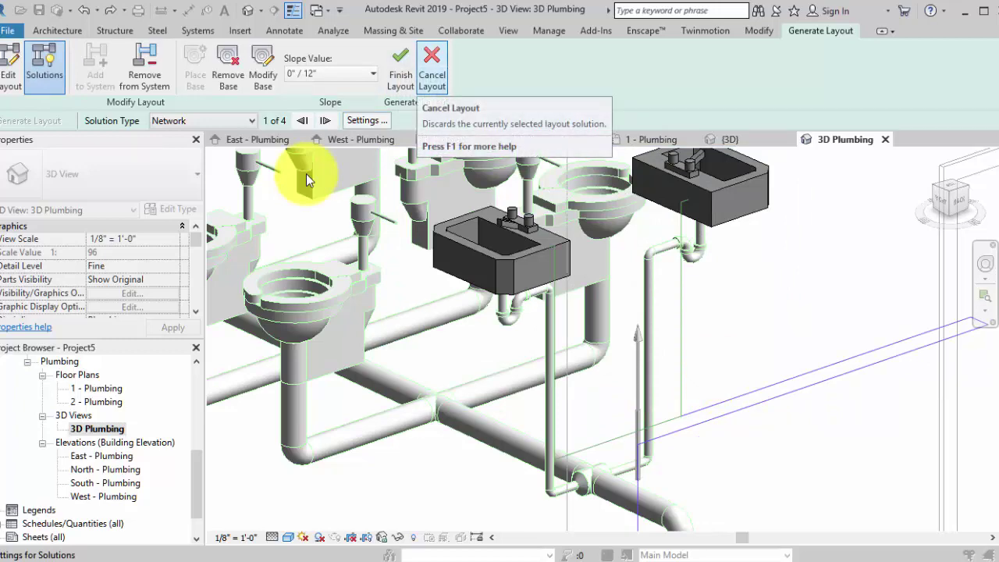
- Choose Network solution 4 of 4 for both lavatories and finish the hot water pipe layout
{"action": "middle_click_drag", "start_coordinate": [306, 173], "coordinate": [212, 180]}
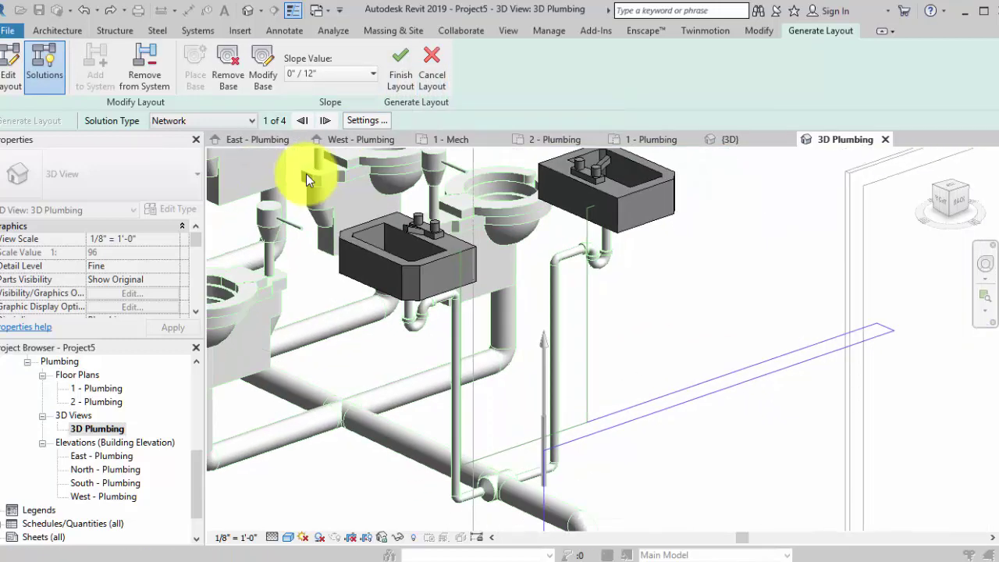
{"action": "left_click", "coordinate": [302, 120]}
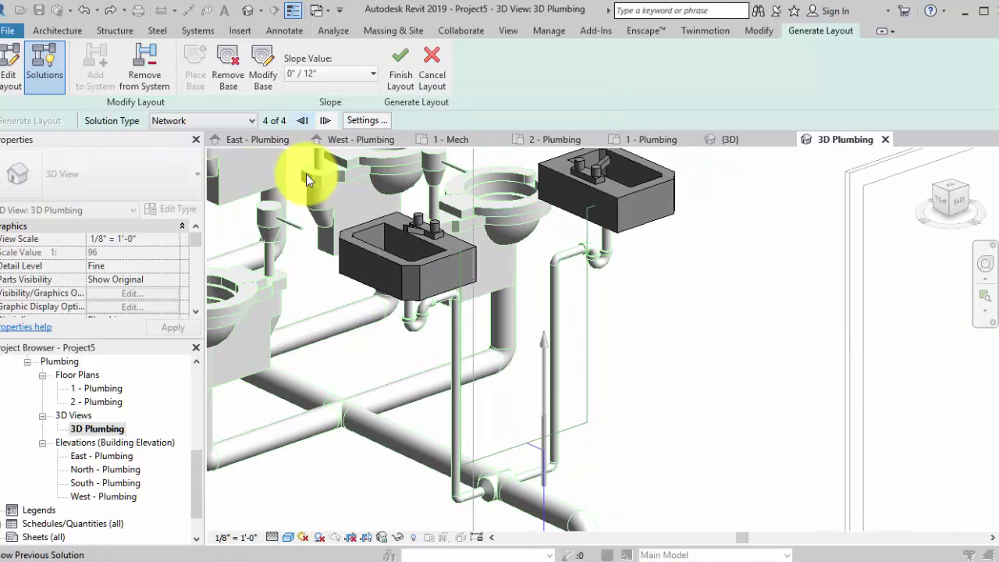
{"action": "middle_click_drag", "start_coordinate": [306, 173], "coordinate": [328, 130]}
{"action": "scroll", "coordinate": [306, 173], "scroll_direction": "down", "scroll_amount": 1}
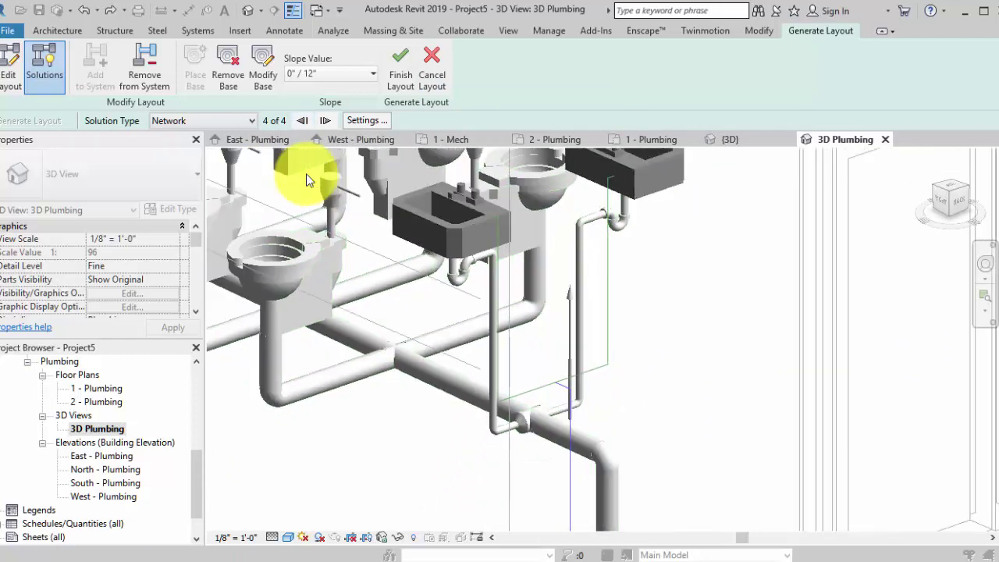
{"action": "scroll", "coordinate": [306, 173], "scroll_direction": "down", "scroll_amount": 3}
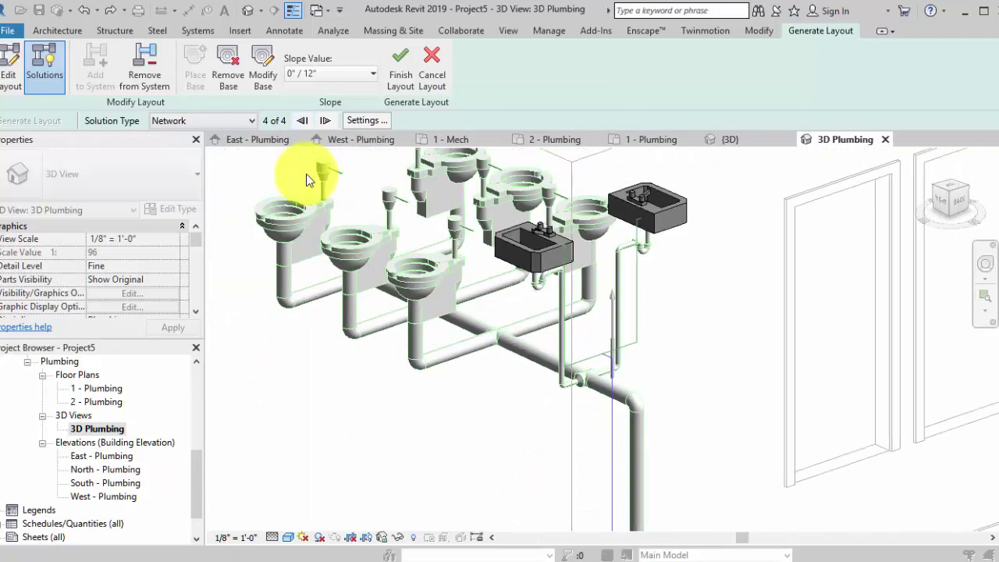
{"action": "scroll", "coordinate": [306, 173], "scroll_direction": "up", "scroll_amount": 4}
{"action": "left_click", "coordinate": [401, 69]}
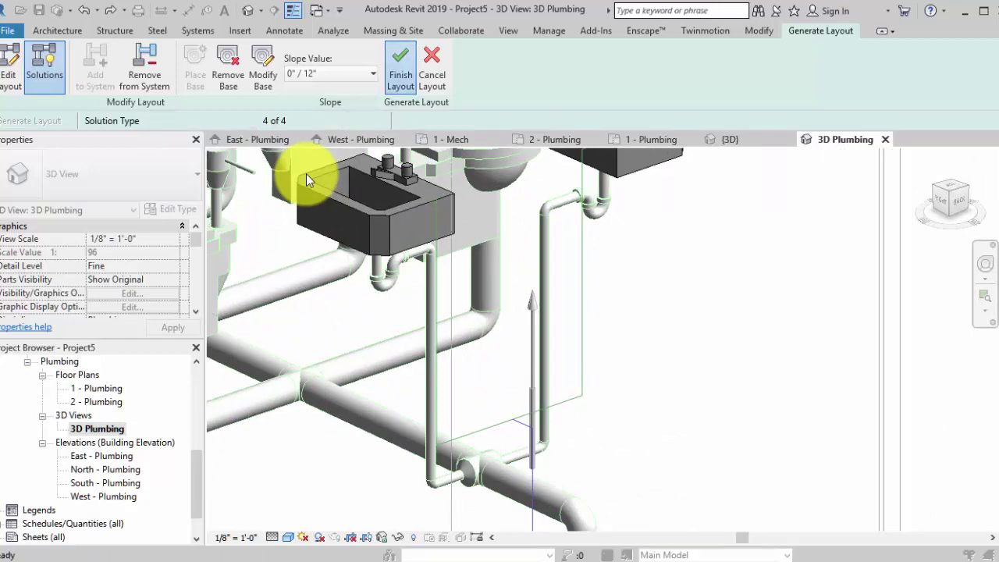
- Reopen the 2 - Plumbing floor plan and set its view scale to 3/4" = 1'-0"
{"action": "scroll", "coordinate": [306, 173], "scroll_direction": "down", "scroll_amount": 3}
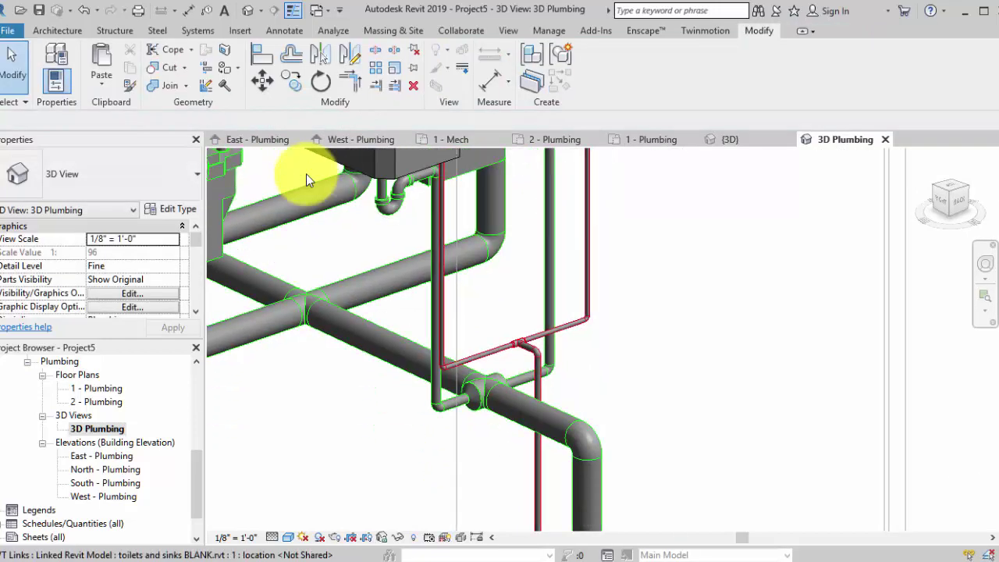
{"action": "scroll", "coordinate": [306, 173], "scroll_direction": "up", "scroll_amount": 3}
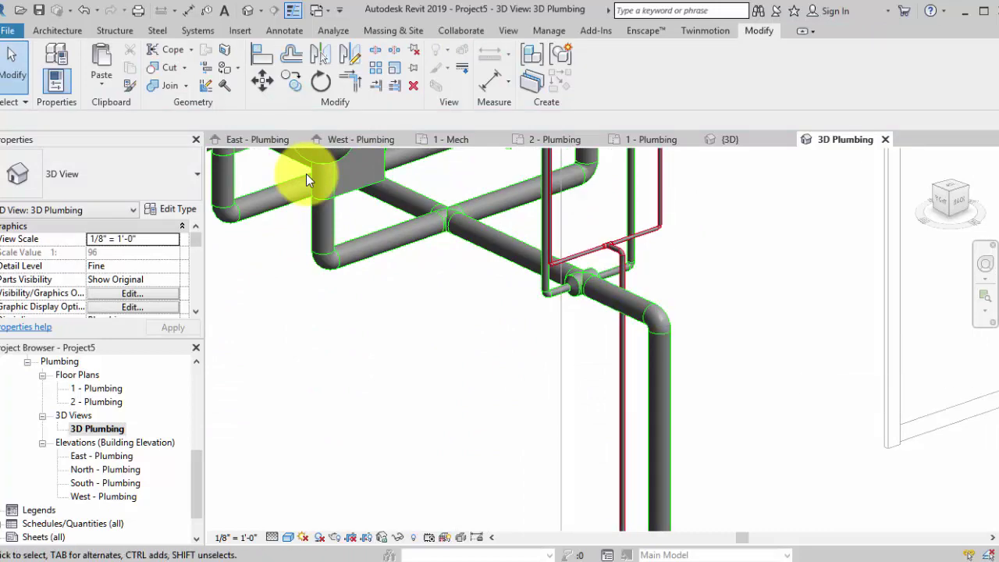
{"action": "scroll", "coordinate": [306, 173], "scroll_direction": "down", "scroll_amount": 1}
{"action": "mouse_move", "coordinate": [306, 173]}
{"action": "middle_mouse_down"}
{"action": "mouse_move", "coordinate": [317, 270]}
{"action": "mouse_move", "coordinate": [306, 178]}
{"action": "mouse_move", "coordinate": [330, 233]}
{"action": "middle_mouse_up"}
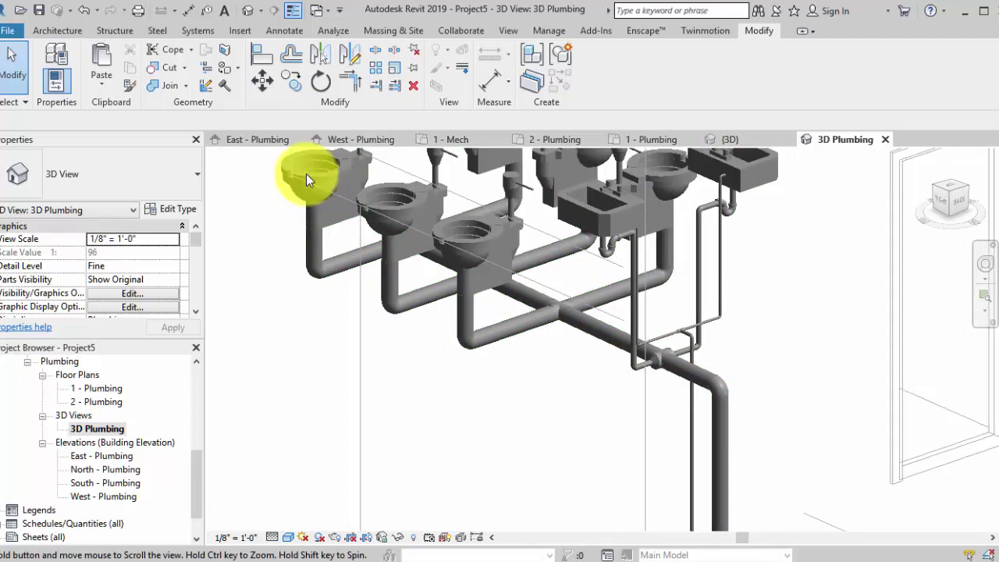
{"action": "mouse_move", "coordinate": [306, 173]}
{"action": "middle_mouse_down"}
{"action": "mouse_move", "coordinate": [304, 200]}
{"action": "mouse_move", "coordinate": [297, 16]}
{"action": "mouse_move", "coordinate": [331, 373]}
{"action": "middle_mouse_up"}
{"action": "scroll", "coordinate": [306, 173], "scroll_direction": "down", "scroll_amount": 2}
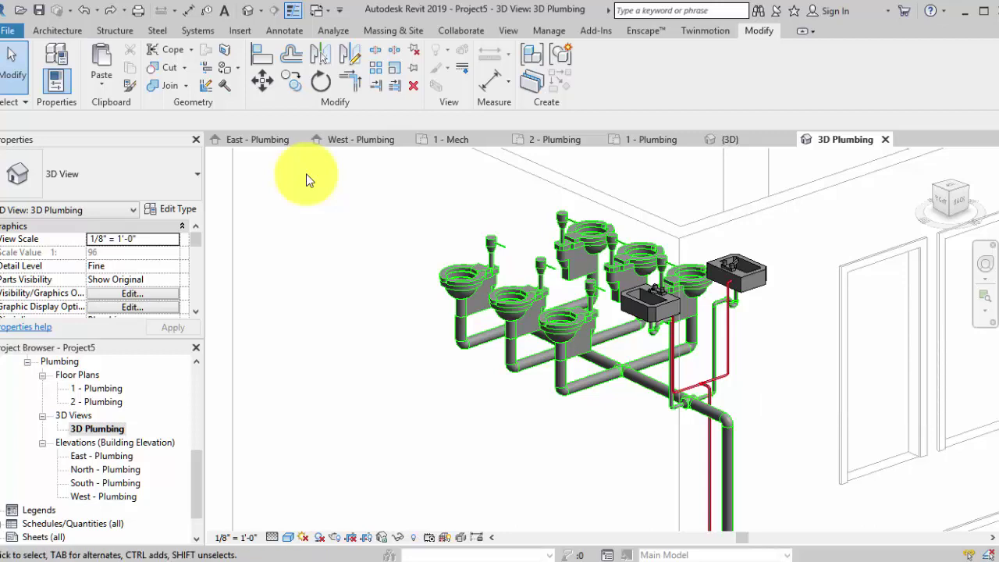
{"action": "double_click", "coordinate": [97, 402]}
{"action": "middle_click_drag", "start_coordinate": [583, 403], "coordinate": [722, 369]}
{"action": "scroll", "coordinate": [722, 369], "scroll_direction": "down", "scroll_amount": 2}
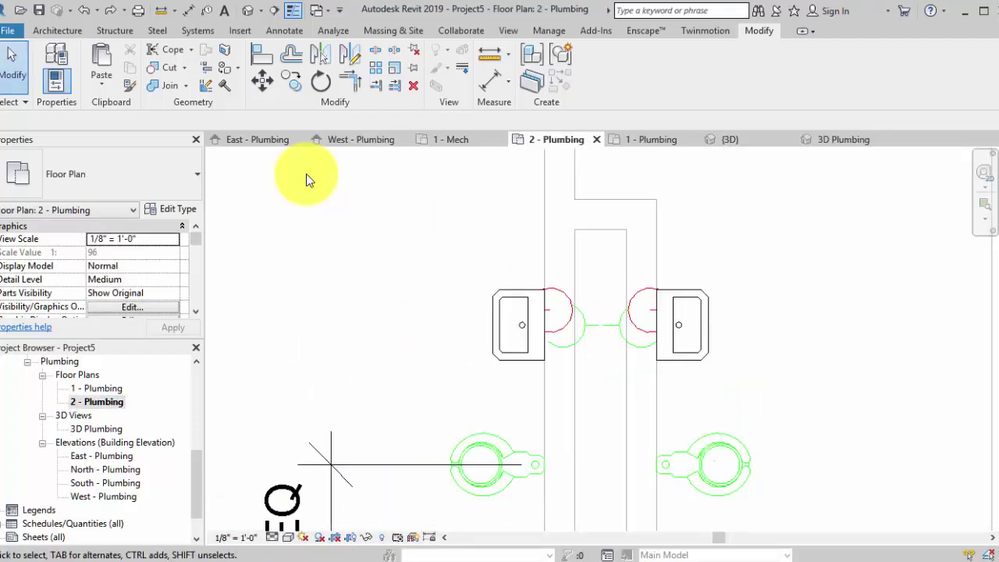
{"action": "middle_click_drag", "start_coordinate": [497, 465], "coordinate": [482, 319]}
{"action": "left_click", "coordinate": [235, 538]}
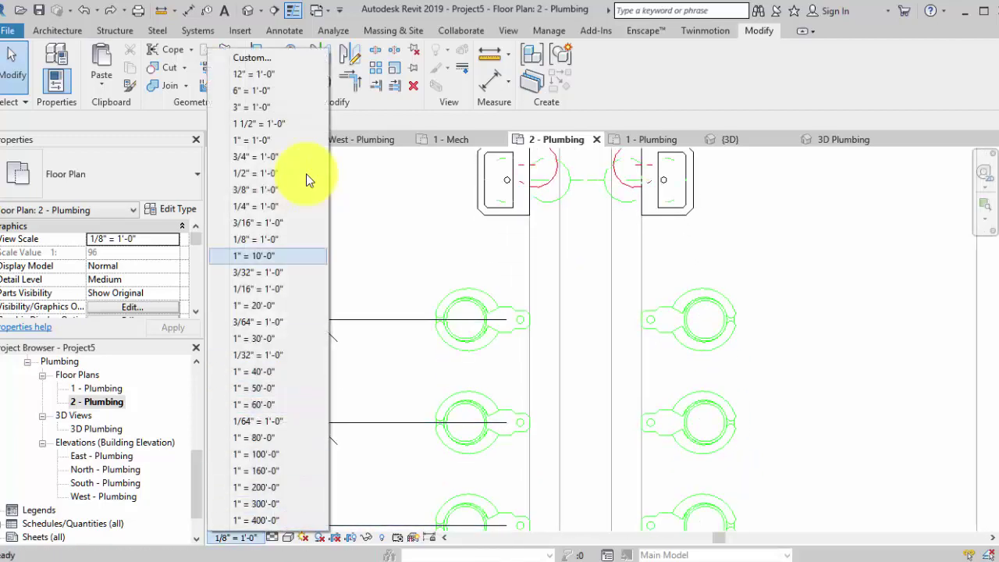
{"action": "left_click", "coordinate": [256, 157]}
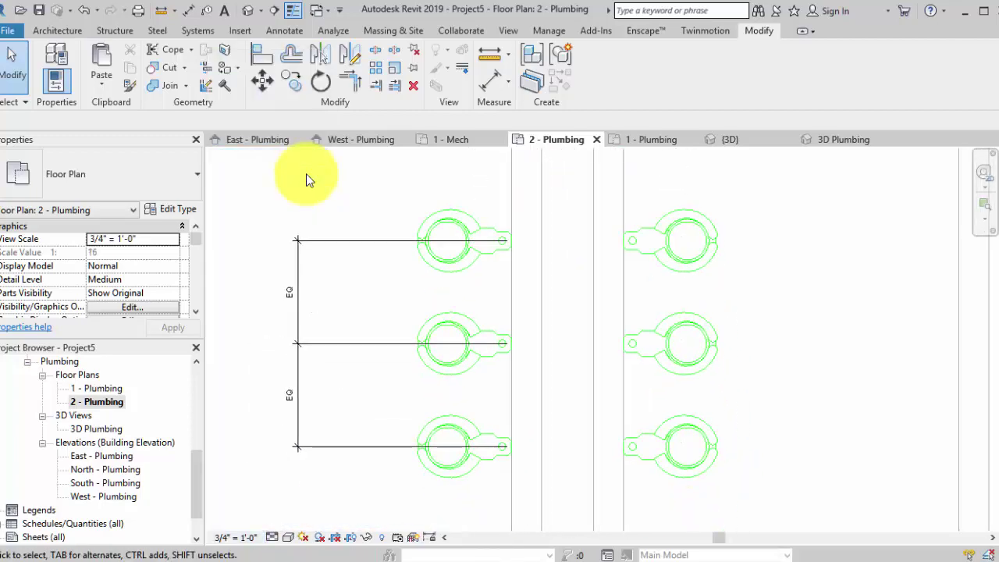
- Create a Domestic Cold Water piping system named Domestic Cold Water 1 from both lavatories and all six water closets
{"action": "scroll", "coordinate": [731, 294], "scroll_direction": "down", "scroll_amount": 1}
{"action": "mouse_move", "coordinate": [731, 293]}
{"action": "middle_mouse_down"}
{"action": "mouse_move", "coordinate": [702, 365]}
{"action": "mouse_move", "coordinate": [694, 339]}
{"action": "mouse_move", "coordinate": [680, 331]}
{"action": "middle_mouse_up"}
{"action": "scroll", "coordinate": [722, 251], "scroll_direction": "down", "scroll_amount": 1}
{"action": "middle_click_drag", "start_coordinate": [721, 252], "coordinate": [720, 271]}
{"action": "left_click", "coordinate": [496, 195]}
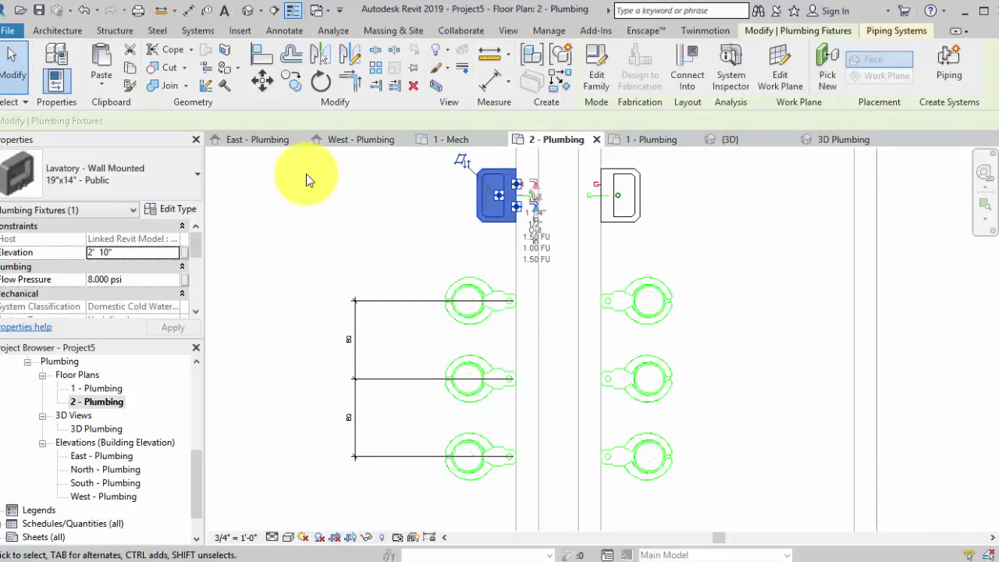
{"action": "left_click", "coordinate": [620, 195], "text": "ctrl"}
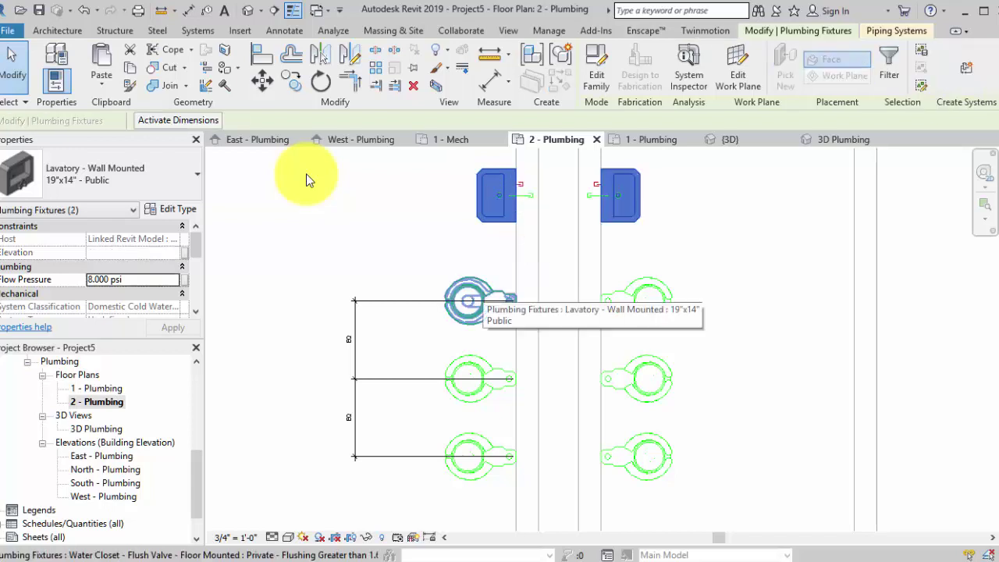
{"action": "left_click", "coordinate": [468, 301], "text": "ctrl"}
{"action": "left_click", "coordinate": [648, 300], "text": "ctrl"}
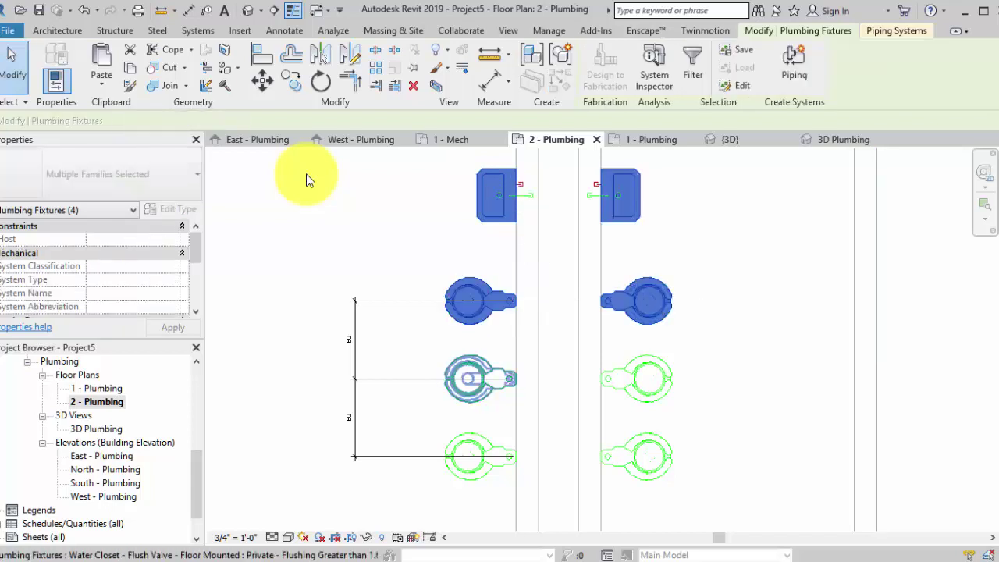
{"action": "left_click", "coordinate": [468, 378], "text": "ctrl"}
{"action": "left_click", "coordinate": [648, 379], "text": "ctrl"}
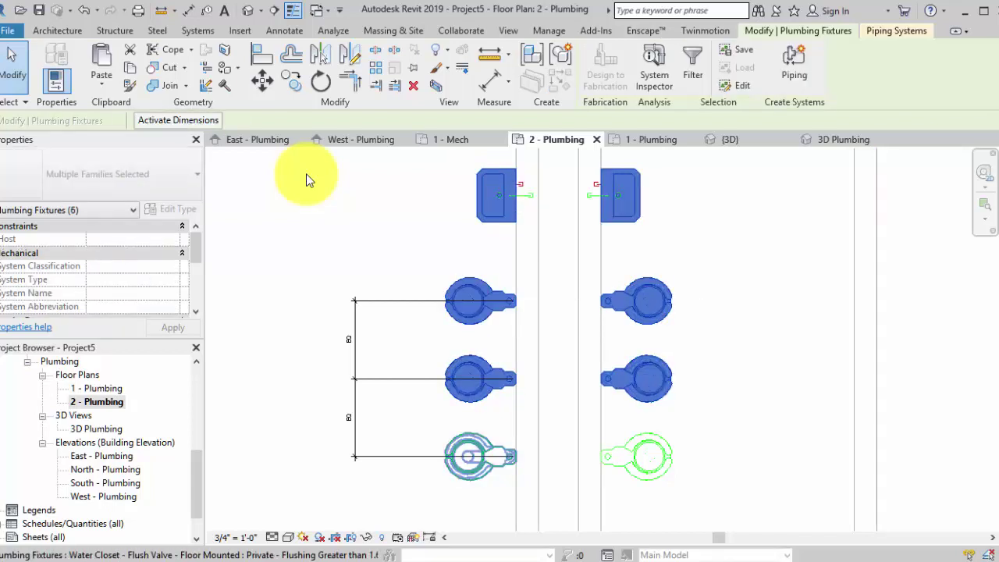
{"action": "left_click", "coordinate": [468, 457], "text": "ctrl"}
{"action": "left_click", "coordinate": [647, 456], "text": "ctrl"}
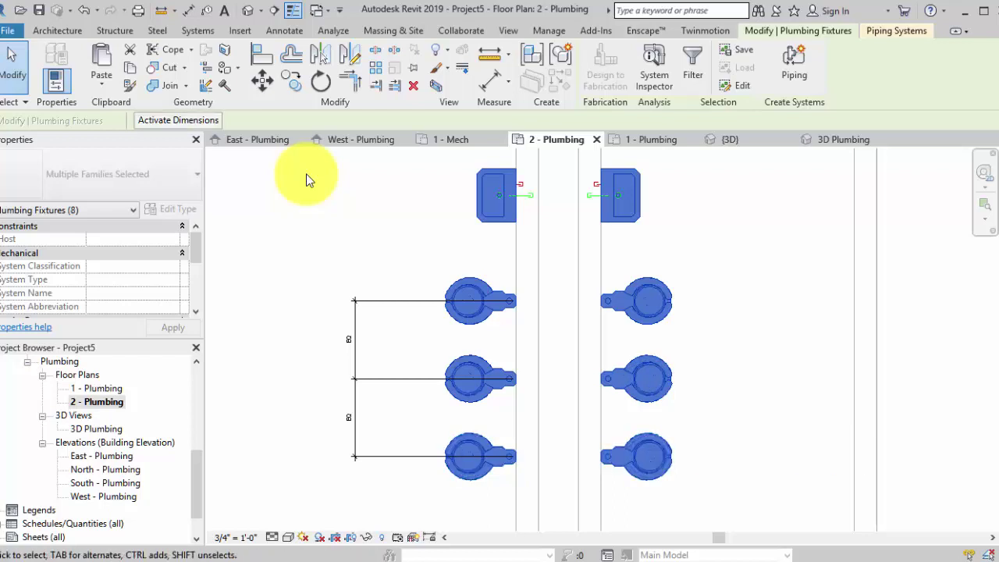
{"action": "mouse_move", "coordinate": [309, 180]}
{"action": "middle_mouse_down"}
{"action": "mouse_move", "coordinate": [299, 171]}
{"action": "mouse_move", "coordinate": [297, 205]}
{"action": "middle_mouse_up"}
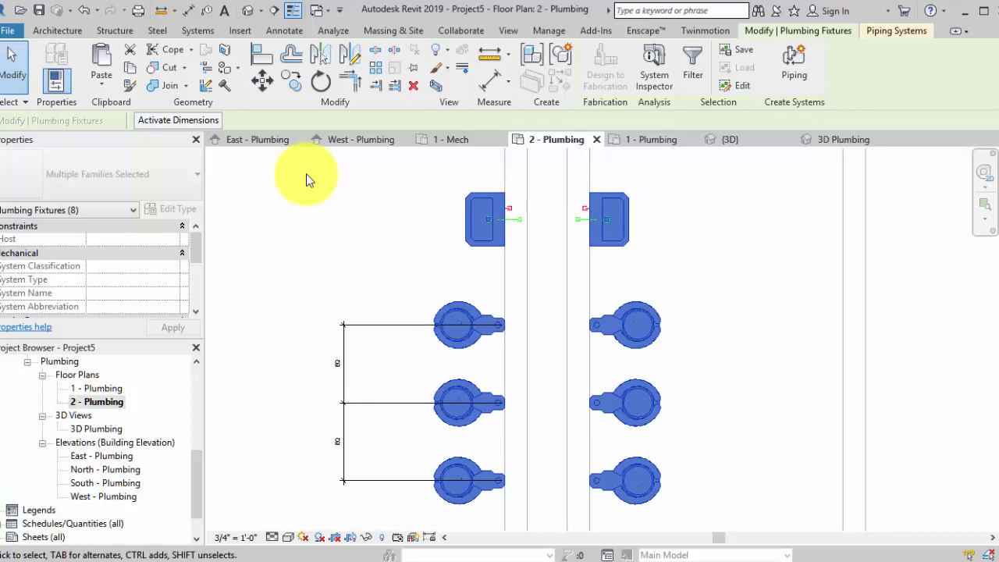
{"action": "left_click", "coordinate": [794, 67]}
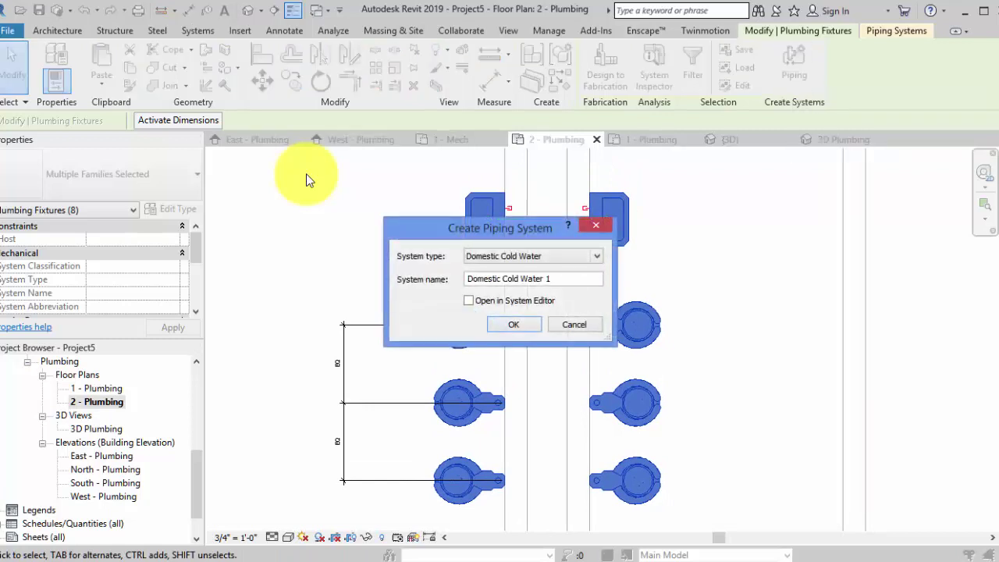
{"action": "left_click", "coordinate": [596, 256]}
{"action": "left_click", "coordinate": [597, 256]}
{"action": "left_click", "coordinate": [514, 324]}
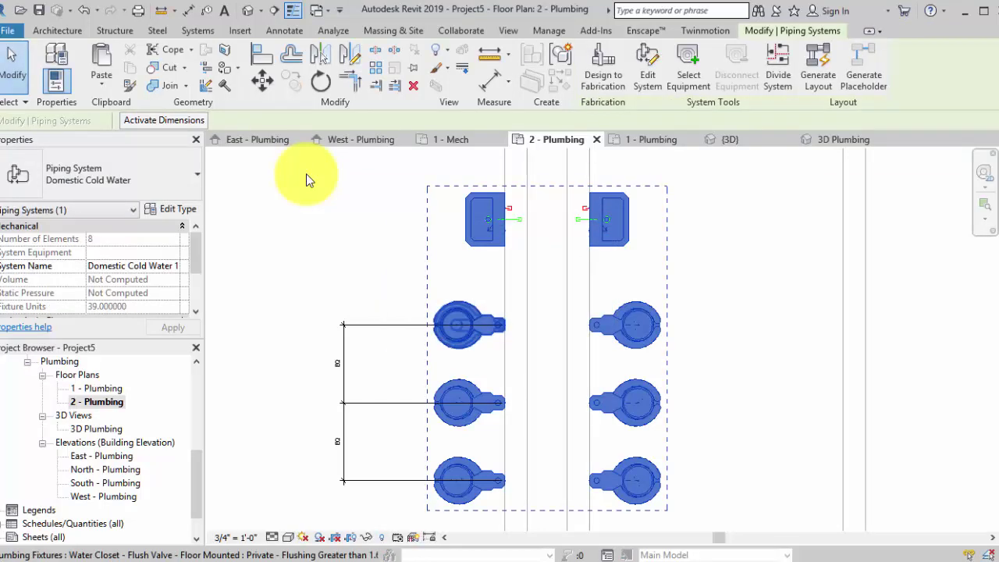
- Start generating the cold water system's layout and place its base inside the wall cavity, just below the two lavatories in plan
{"action": "mouse_move", "coordinate": [306, 180]}
{"action": "middle_mouse_down"}
{"action": "mouse_move", "coordinate": [296, 169]}
{"action": "mouse_move", "coordinate": [310, 187]}
{"action": "middle_mouse_up"}
{"action": "scroll", "coordinate": [306, 179], "scroll_direction": "down", "scroll_amount": 1}
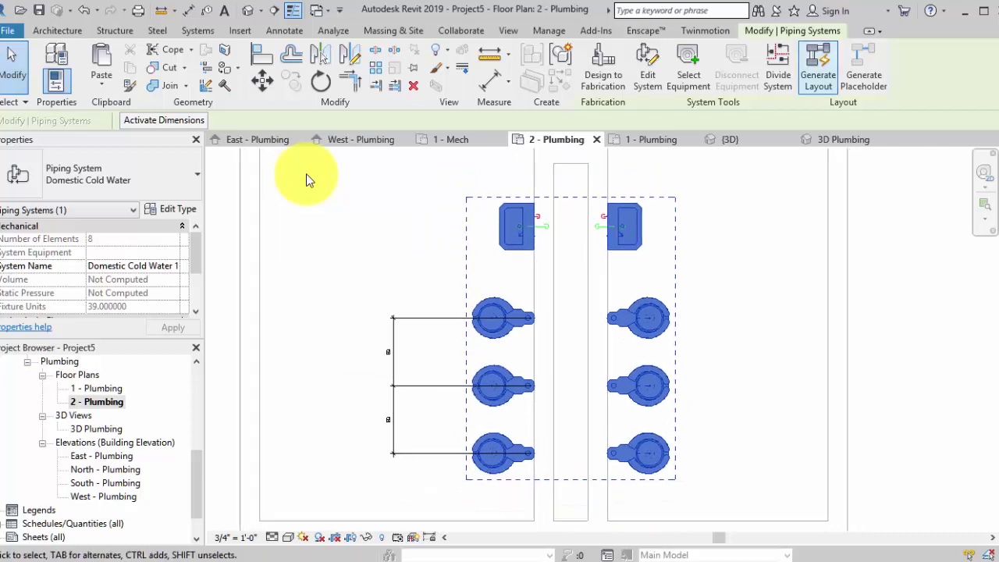
{"action": "left_click", "coordinate": [818, 74]}
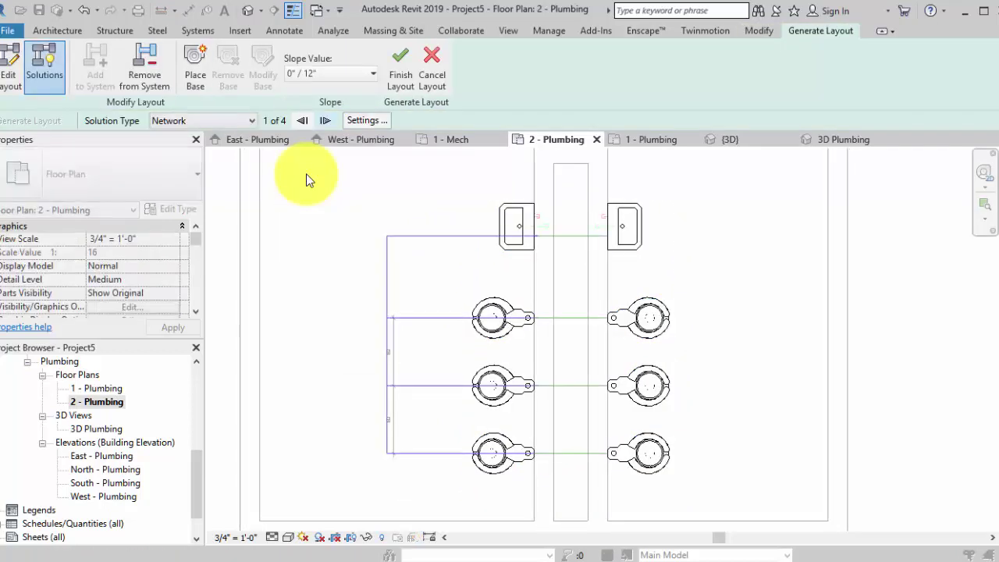
{"action": "left_click", "coordinate": [195, 68]}
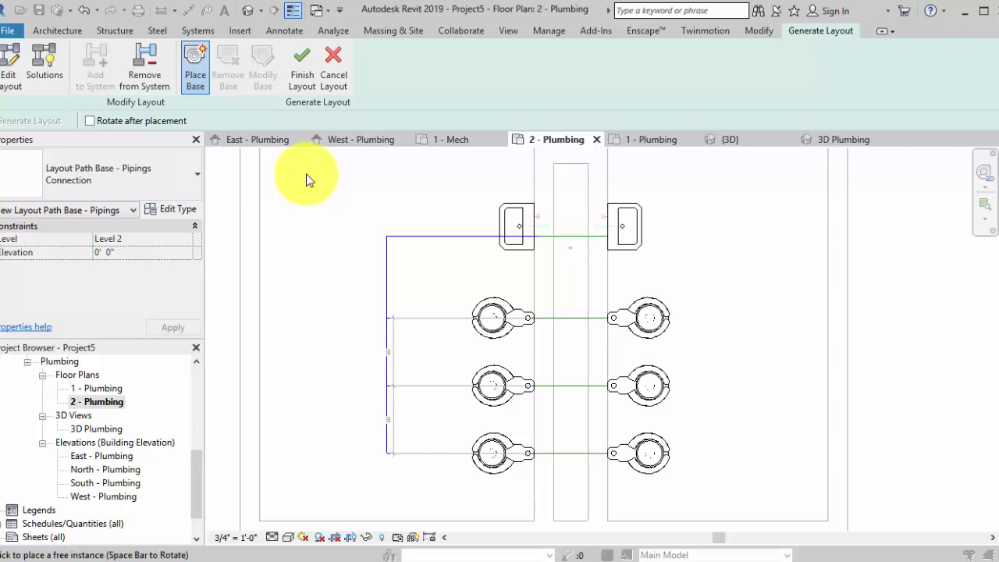
{"action": "left_click", "coordinate": [572, 250]}
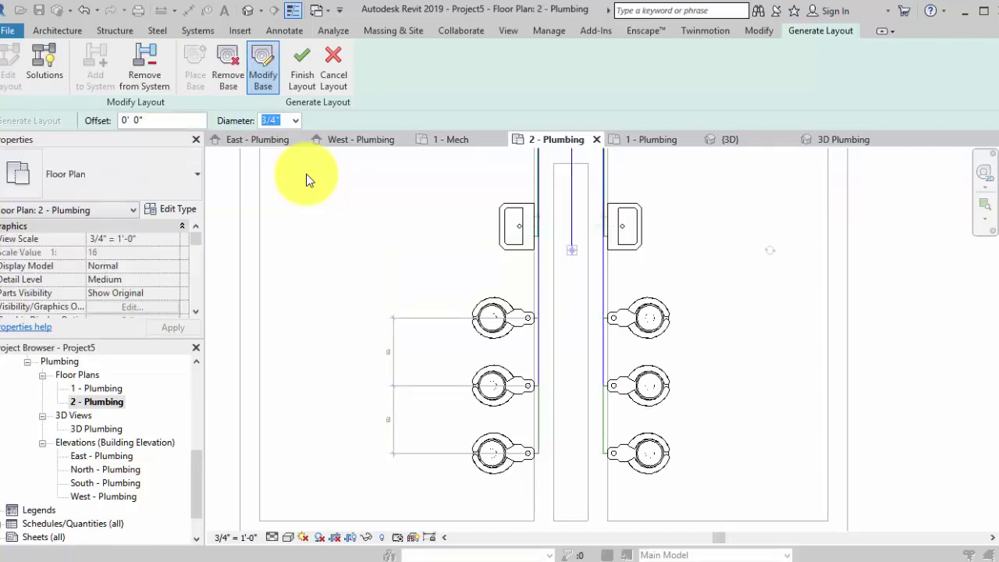
{"action": "middle_click_drag", "start_coordinate": [572, 249], "coordinate": [576, 288]}
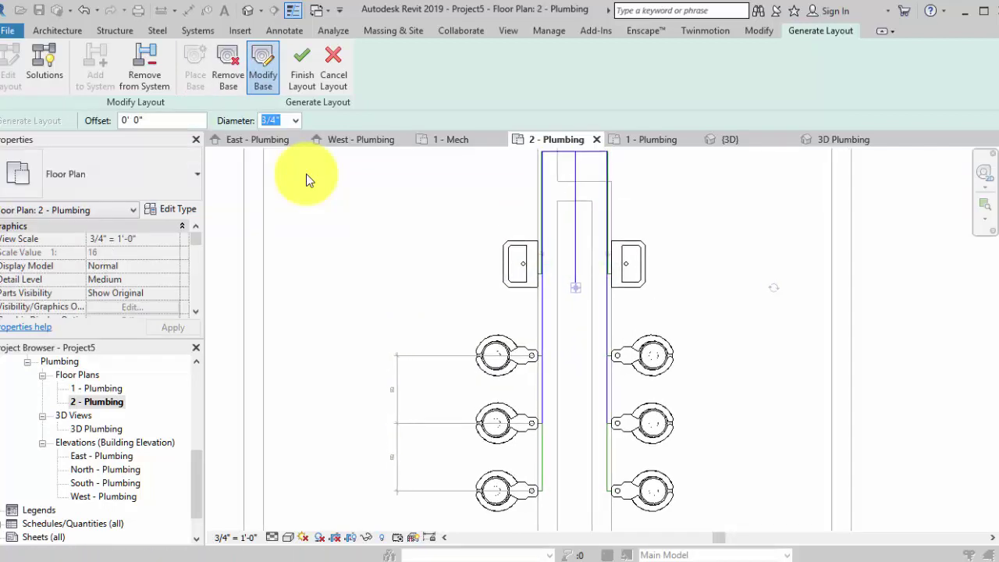
{"action": "middle_click_drag", "start_coordinate": [306, 175], "coordinate": [294, 175]}
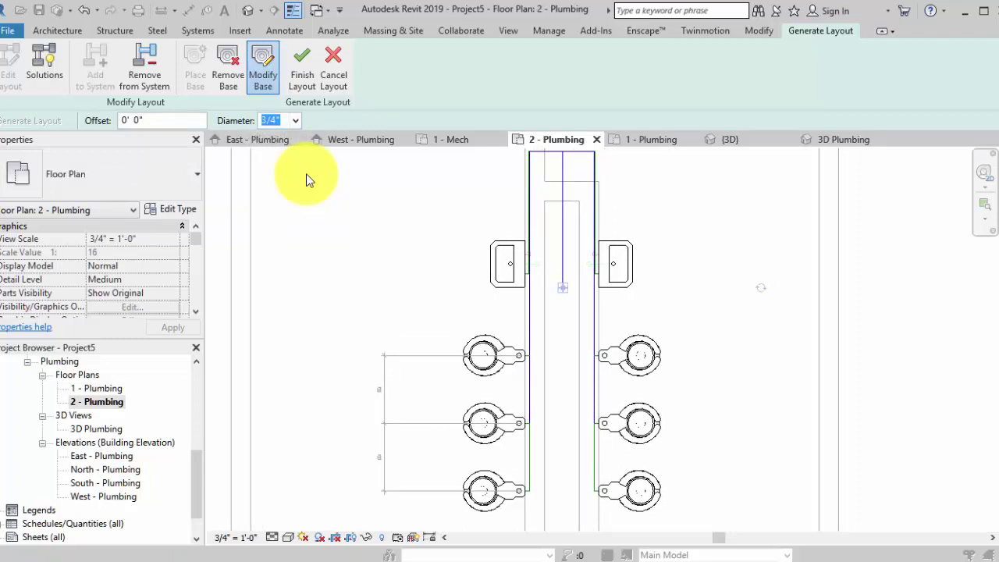
- Set both the main and branch pipe offsets to -2" in the cold water layout's pipe conversion settings
{"action": "left_click", "coordinate": [45, 66]}
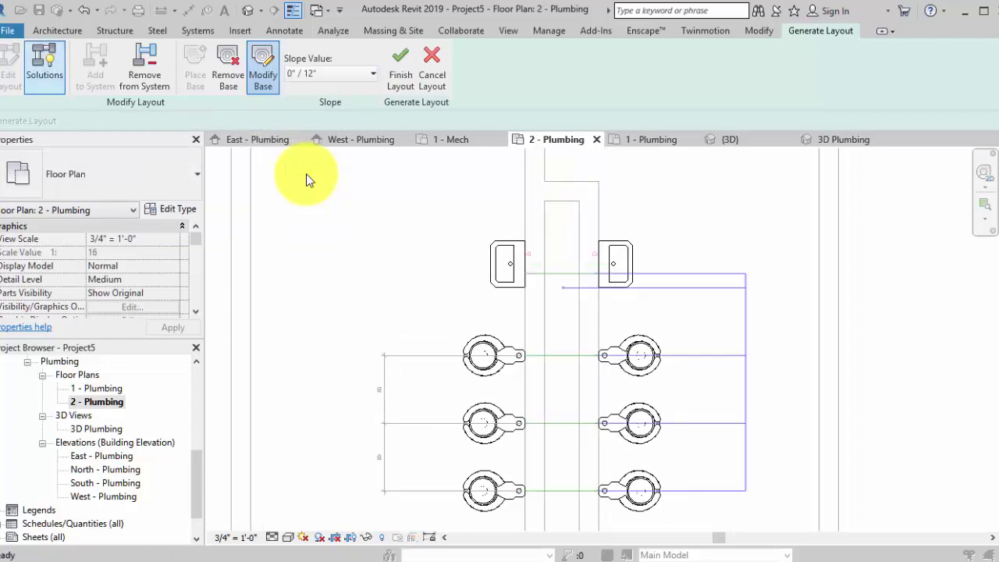
{"action": "left_click", "coordinate": [367, 120]}
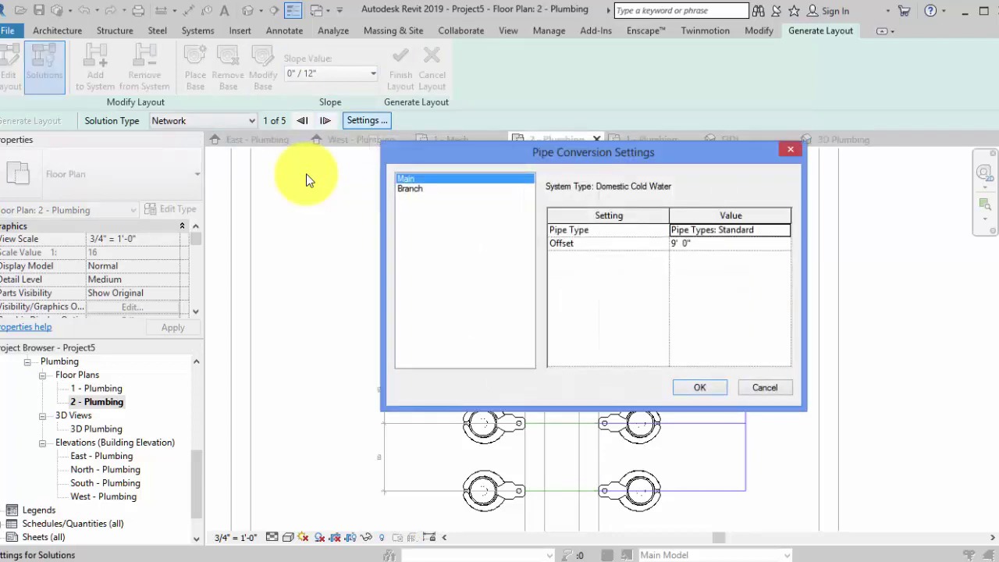
{"action": "key", "text": "Tab"}
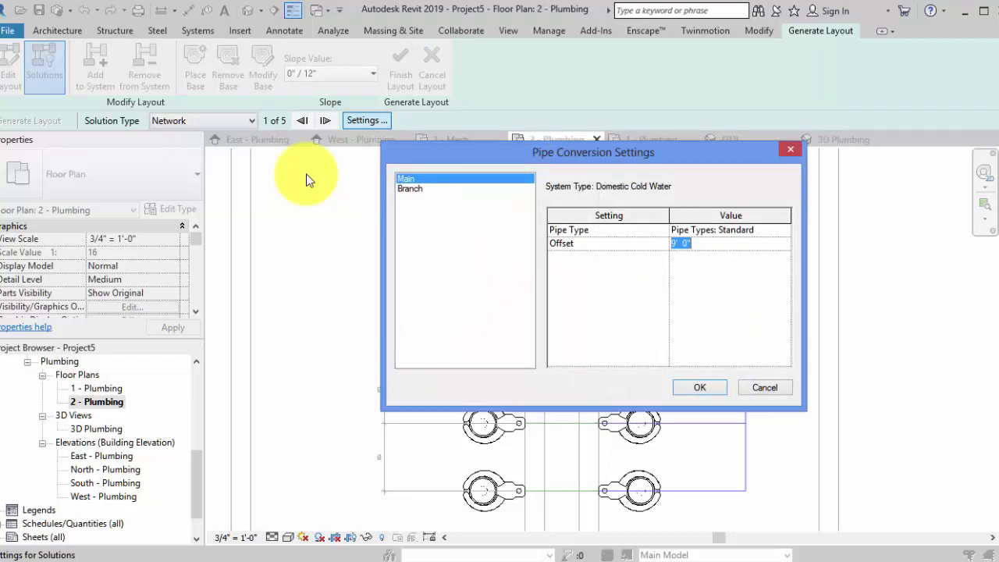
{"action": "type", "text": "-2"}
{"action": "key", "text": "Down"}
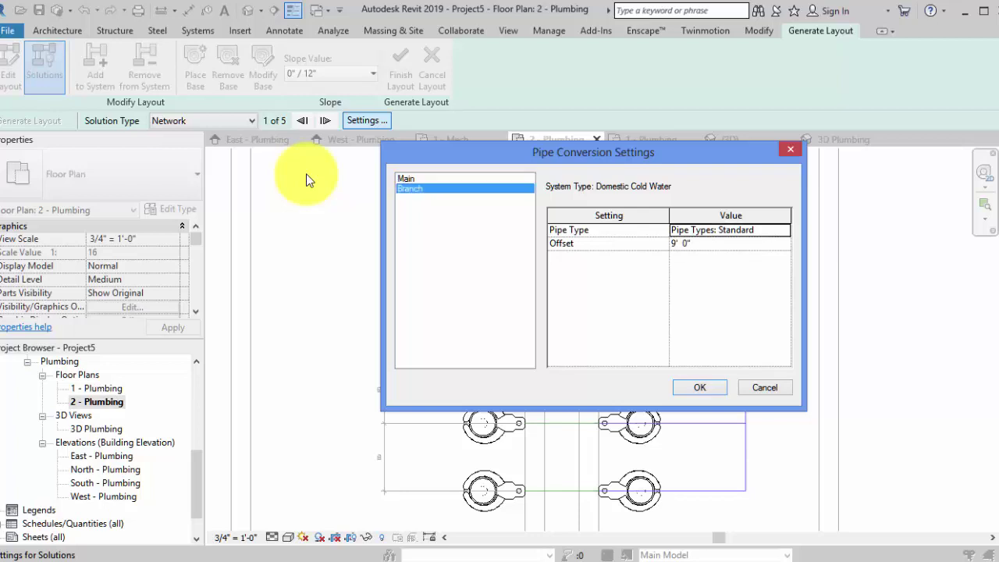
{"action": "key", "text": "Tab"}
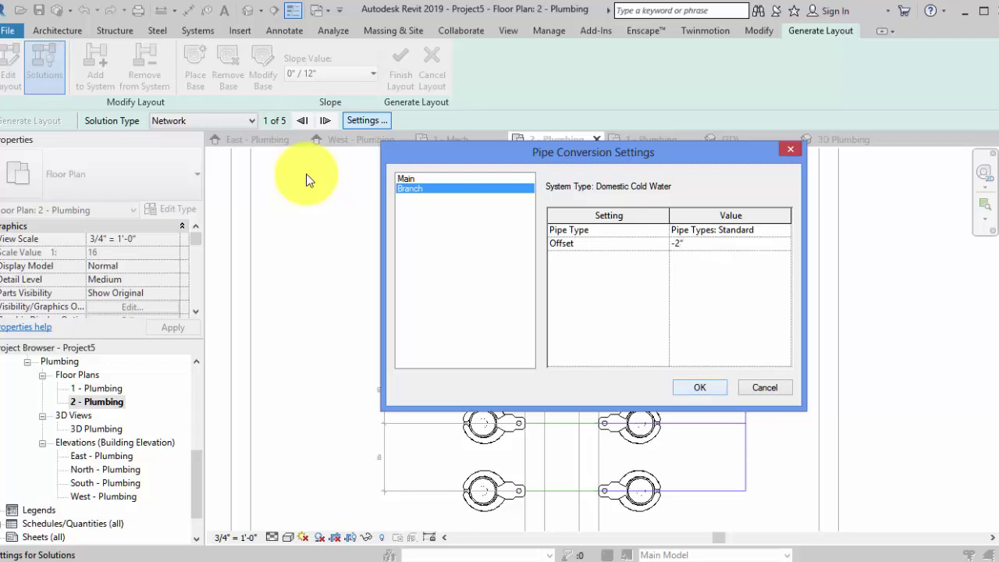
{"action": "type", "text": "-2\""}
{"action": "key", "text": "Return"}
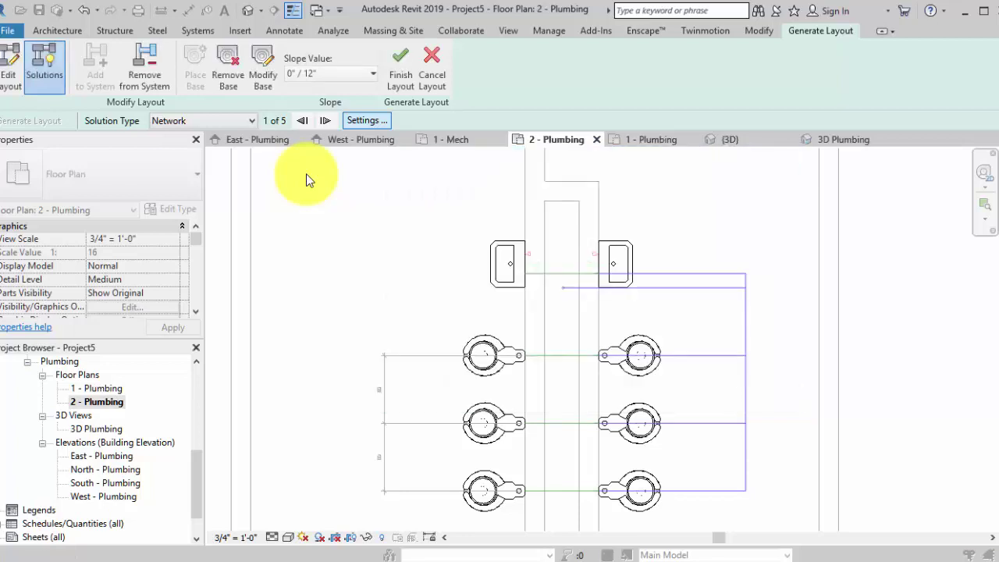
- Finish the cold water layout with Network solution 5 of 5, deleting the invalid equal-spacing dimensions at the water closets
{"action": "left_click", "coordinate": [302, 121]}
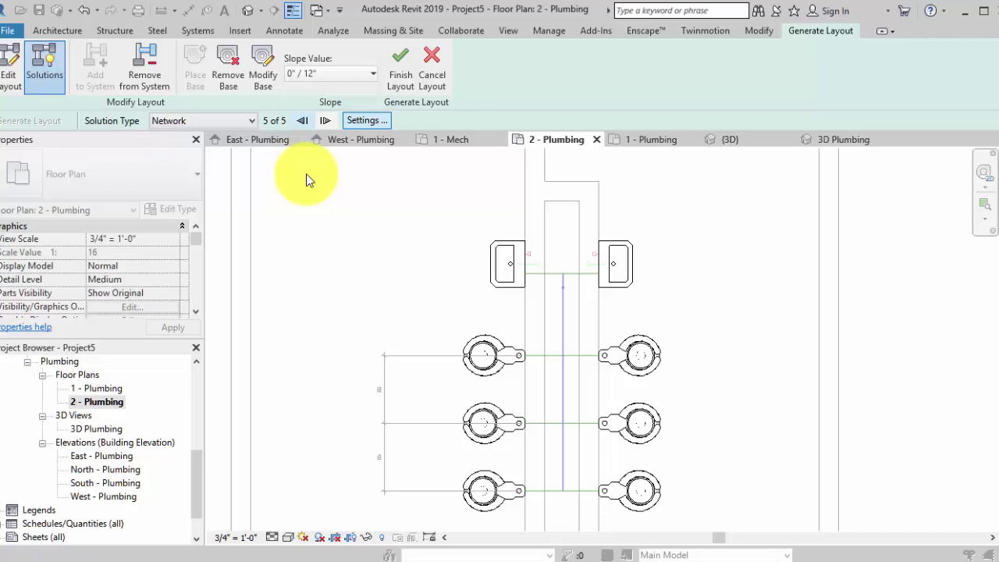
{"action": "middle_click_drag", "start_coordinate": [307, 181], "coordinate": [289, 126]}
{"action": "scroll", "coordinate": [307, 181], "scroll_direction": "down", "scroll_amount": 2}
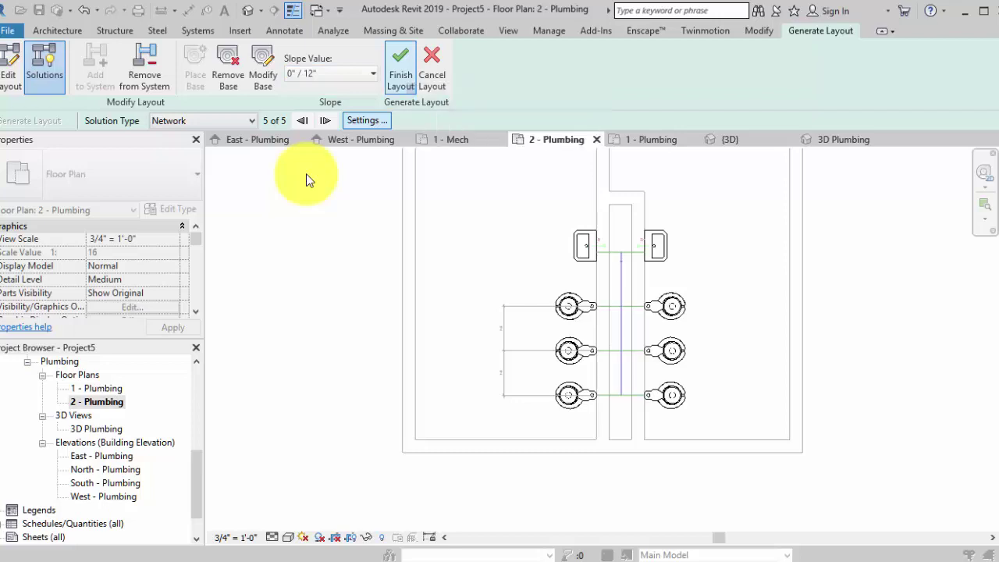
{"action": "left_click", "coordinate": [400, 68]}
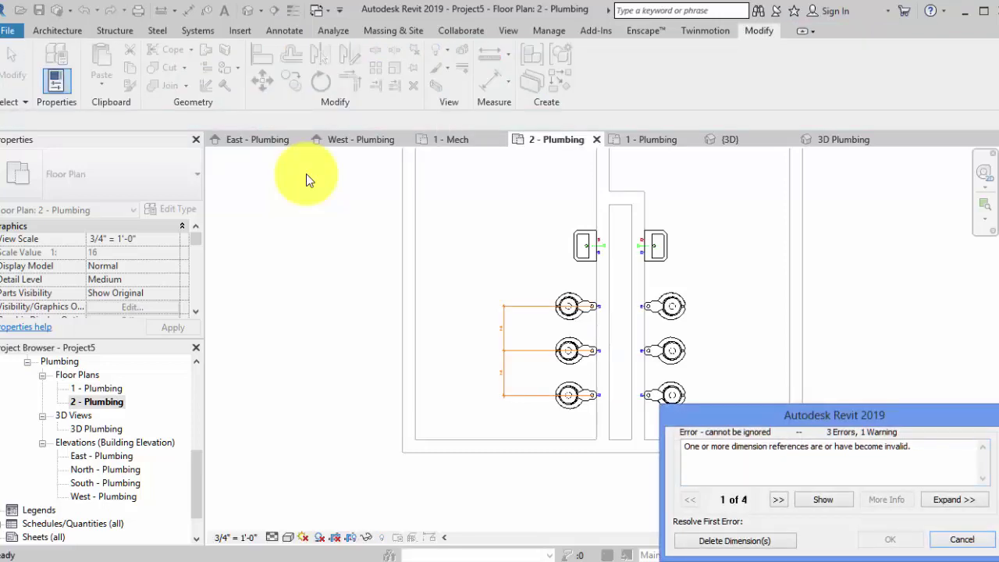
{"action": "key", "text": "Return"}
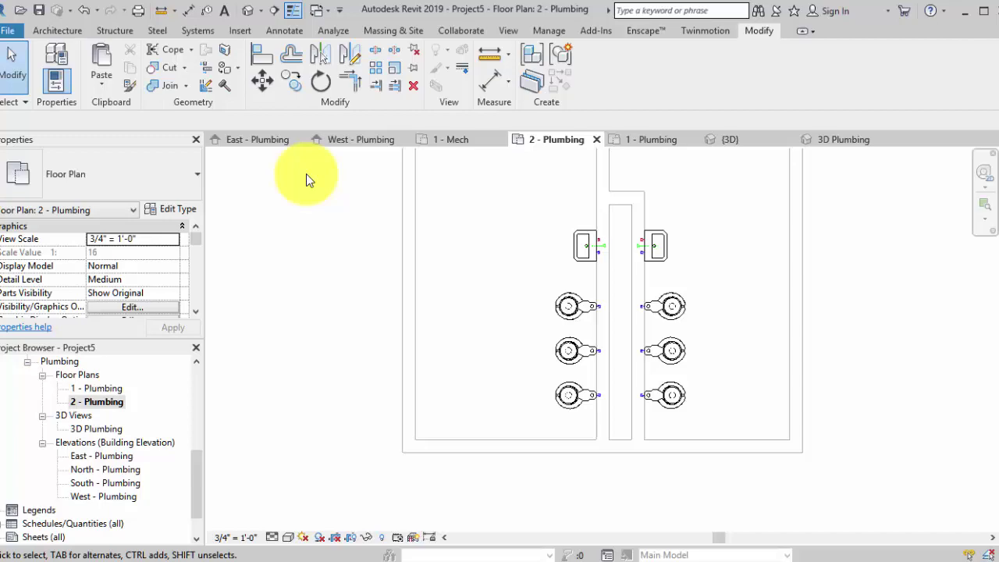
- Examine the cold water, hot water and waste pipe routing around the fixtures in the 3D Plumbing view
{"action": "double_click", "coordinate": [96, 429]}
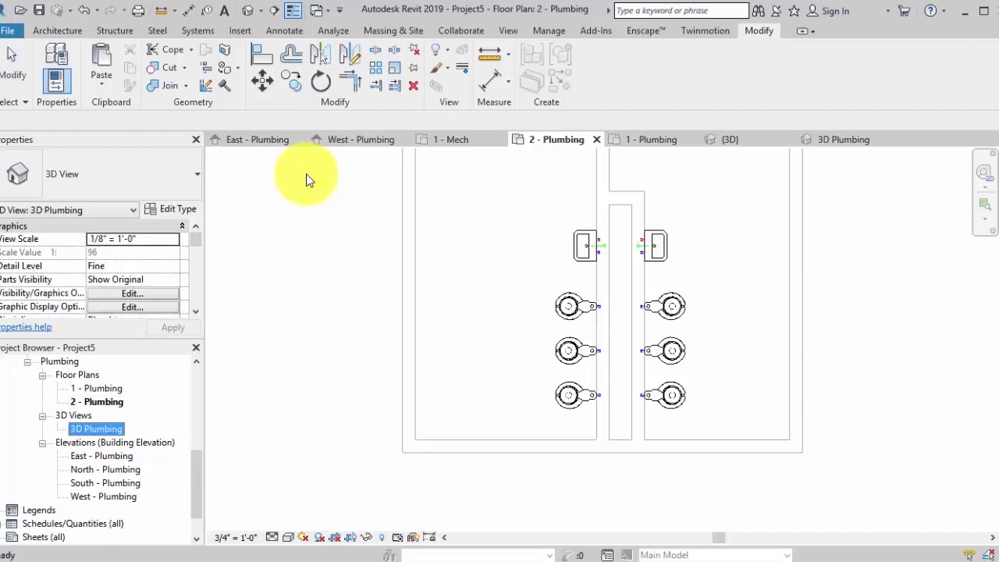
{"action": "middle_click_drag", "start_coordinate": [499, 312], "coordinate": [437, 312], "text": "shift"}
{"action": "scroll", "coordinate": [539, 400], "scroll_direction": "up", "scroll_amount": 3}
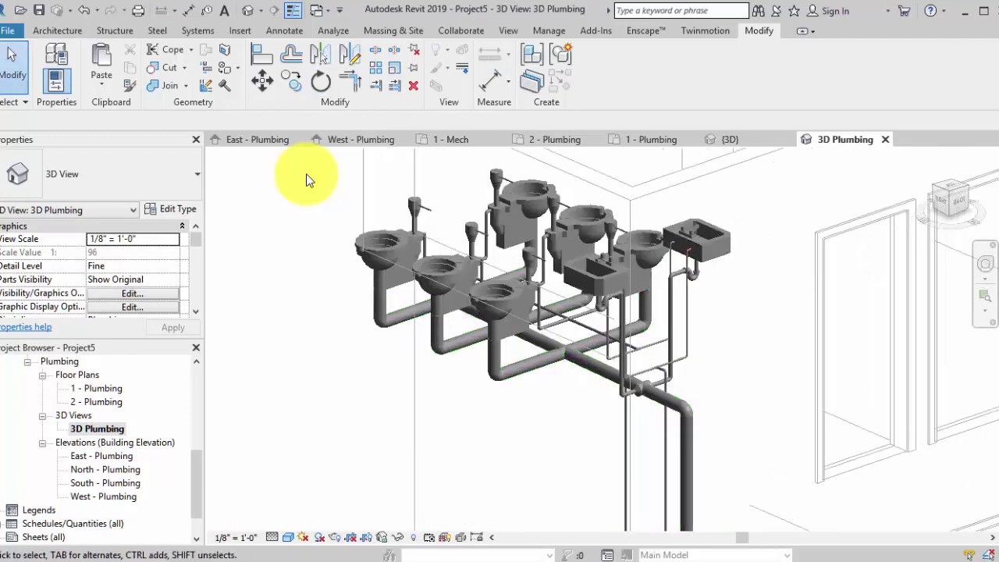
{"action": "middle_click_drag", "start_coordinate": [538, 399], "coordinate": [539, 422]}
{"action": "scroll", "coordinate": [551, 379], "scroll_direction": "up", "scroll_amount": 2}
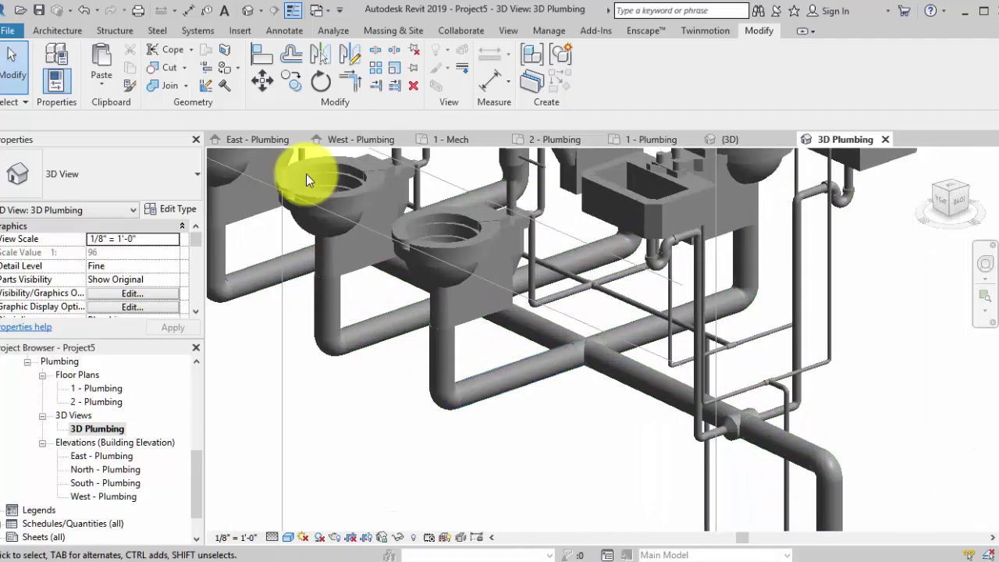
{"action": "middle_click_drag", "start_coordinate": [551, 379], "coordinate": [550, 387]}
{"action": "middle_click_drag", "start_coordinate": [306, 173], "coordinate": [309, 27], "text": "shift"}
{"action": "scroll", "coordinate": [306, 173], "scroll_direction": "down", "scroll_amount": 2}
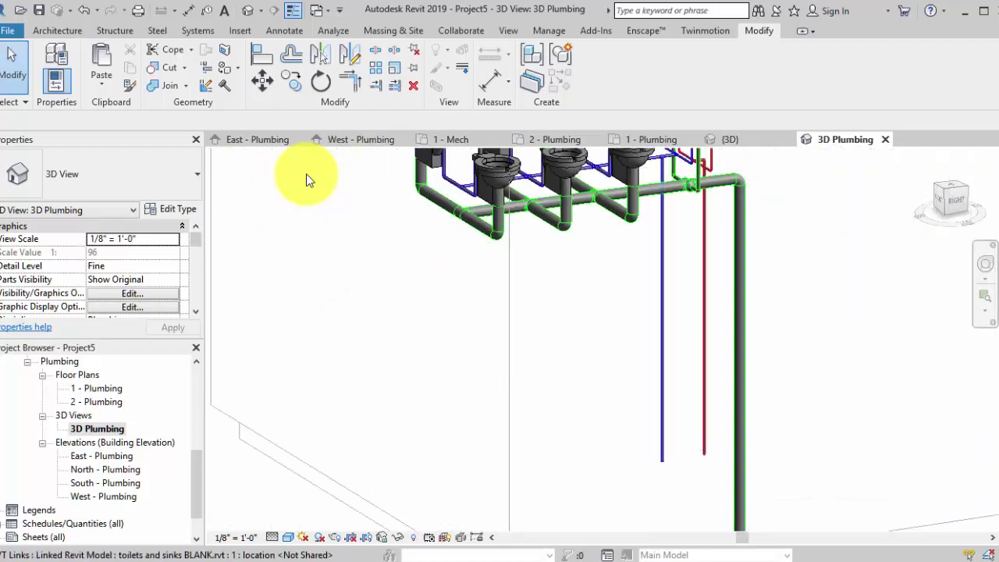
{"action": "middle_click_drag", "start_coordinate": [306, 179], "coordinate": [318, 208], "text": "shift"}
{"action": "scroll", "coordinate": [306, 179], "scroll_direction": "up", "scroll_amount": 2}
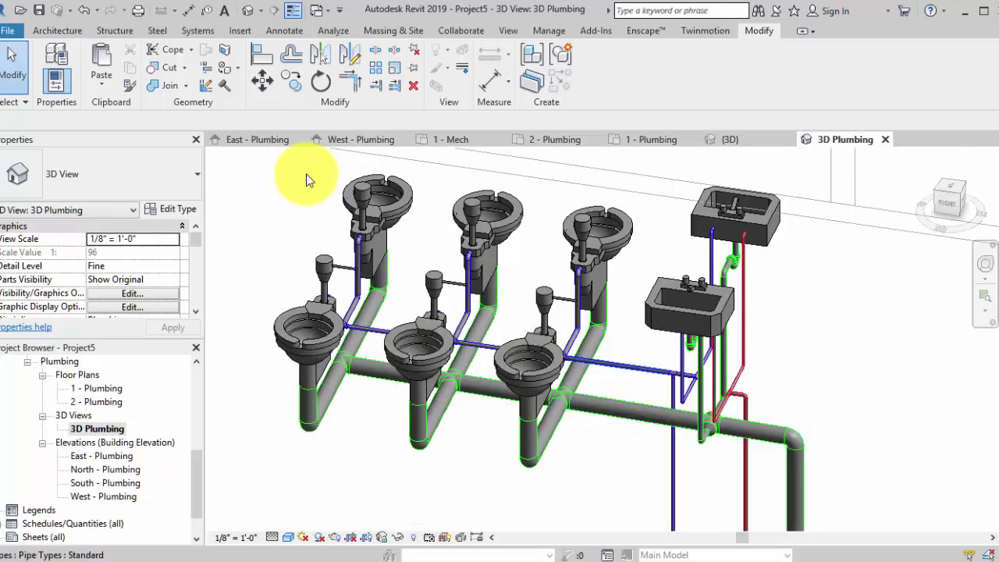
{"action": "middle_click_drag", "start_coordinate": [306, 180], "coordinate": [306, 180]}
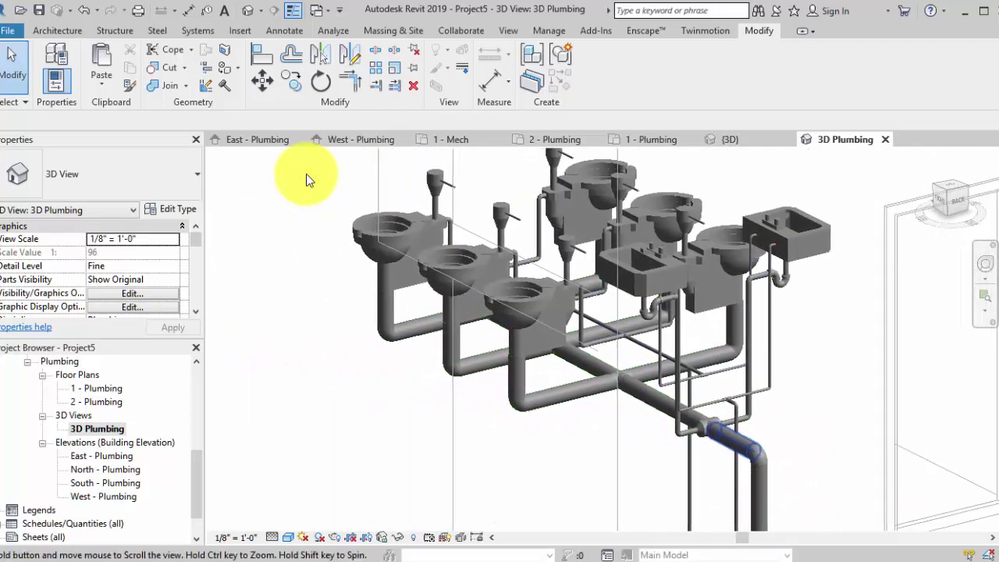
- Change the six 4" elbows beneath the water closets to the Trap P - PVC - Sch 40 - DWV2 Standard type
{"action": "left_click", "coordinate": [519, 402]}
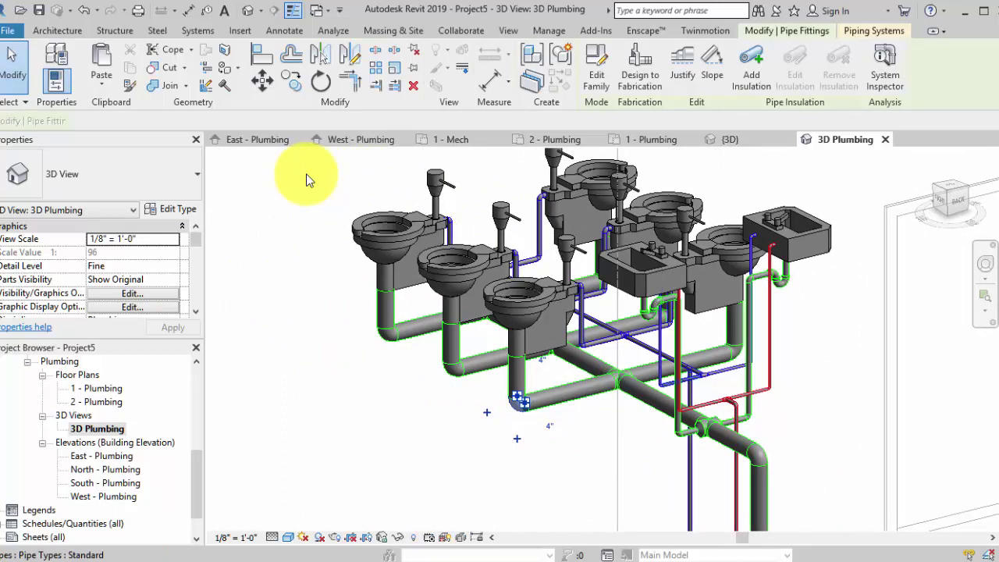
{"action": "left_click", "coordinate": [734, 351], "text": "ctrl"}
{"action": "left_click", "coordinate": [453, 367], "text": "ctrl"}
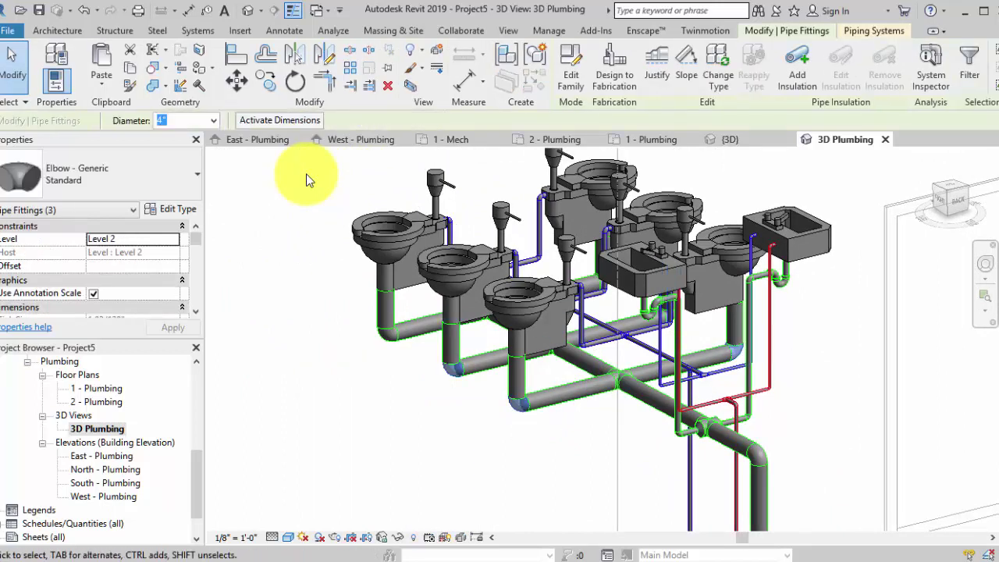
{"action": "left_click", "coordinate": [387, 333], "text": "ctrl"}
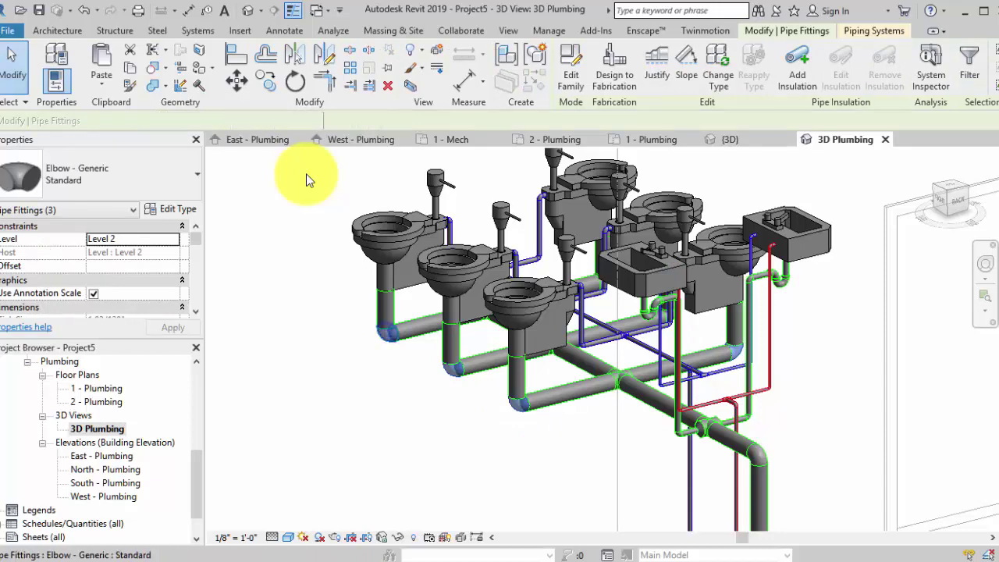
{"action": "middle_click_drag", "start_coordinate": [484, 453], "coordinate": [296, 453], "text": "shift"}
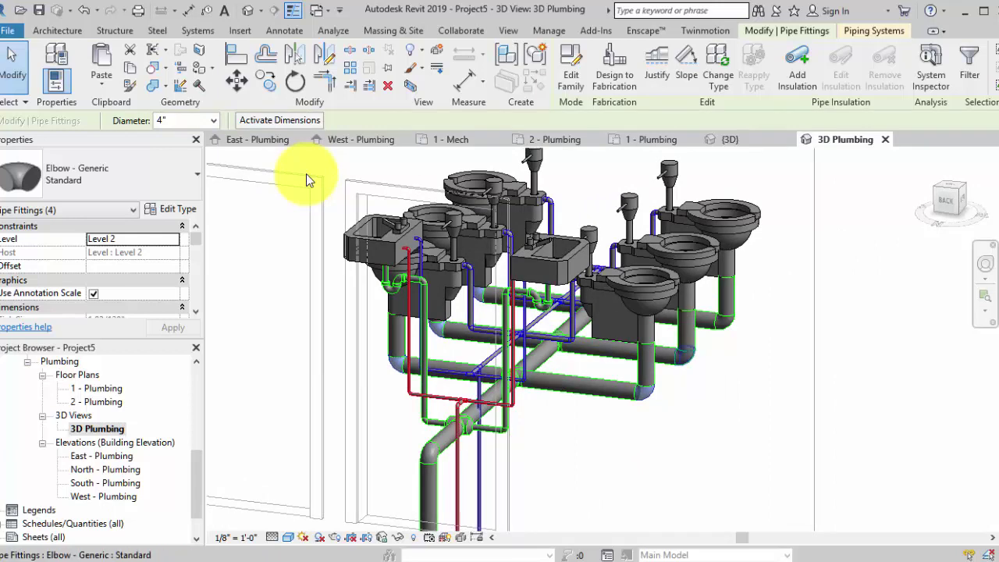
{"action": "left_click", "coordinate": [686, 356], "text": "ctrl"}
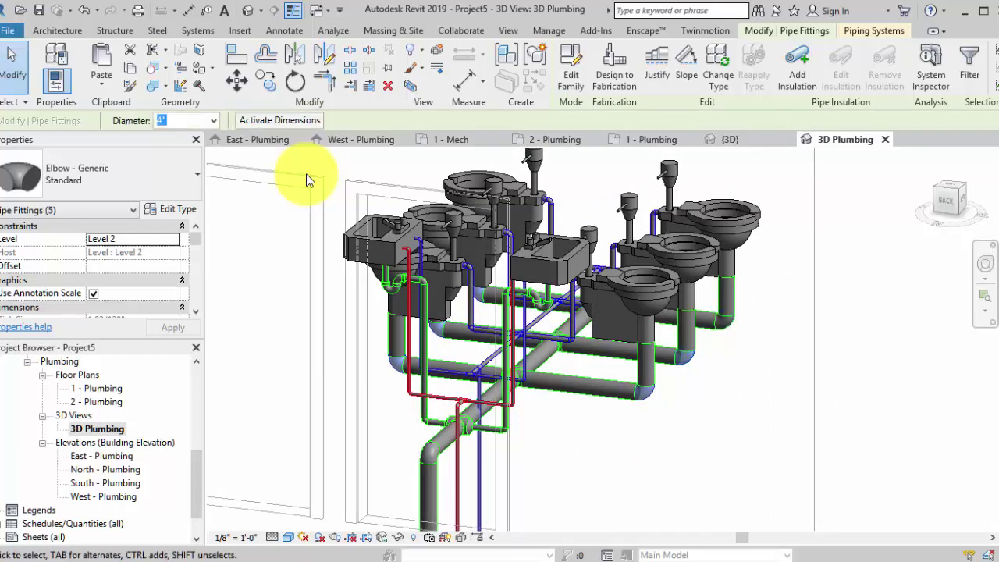
{"action": "left_click", "coordinate": [725, 321], "text": "ctrl"}
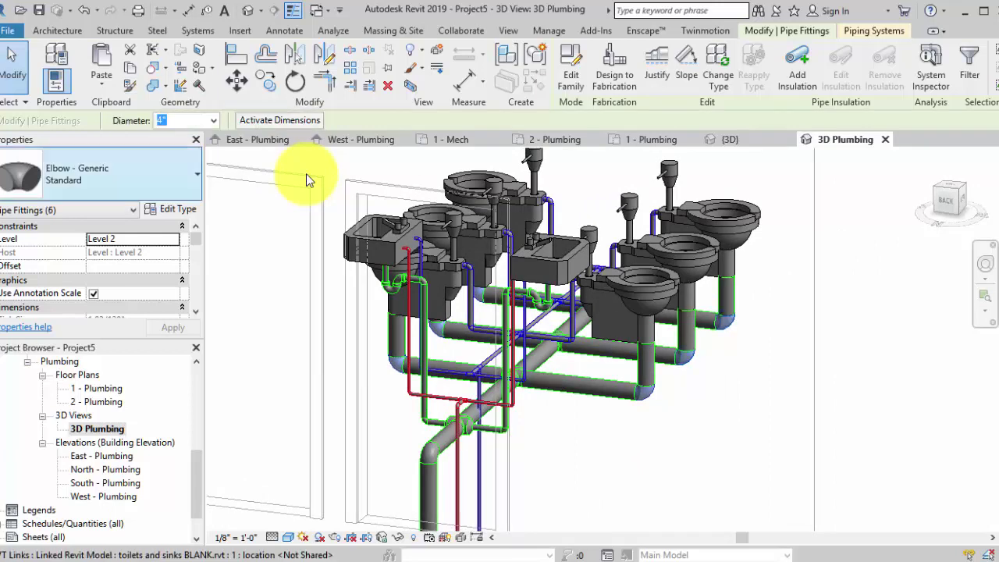
{"action": "left_click", "coordinate": [102, 173]}
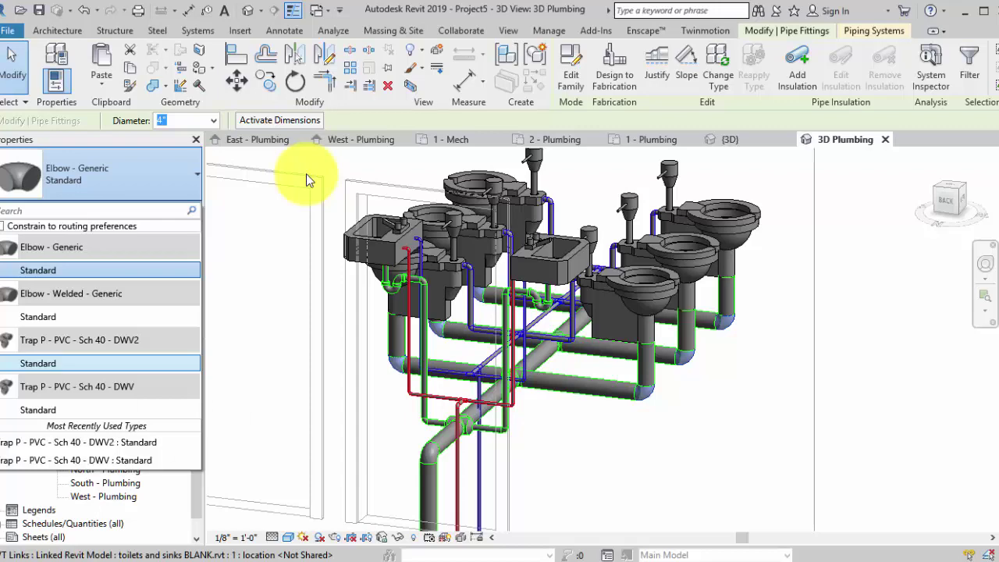
{"action": "left_click", "coordinate": [38, 363]}
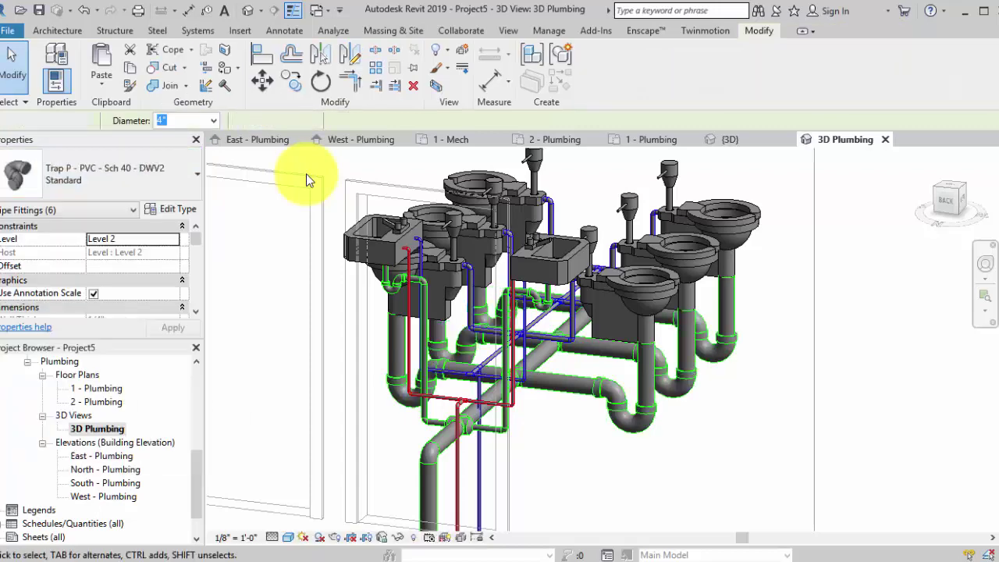
{"action": "middle_click_drag", "start_coordinate": [307, 180], "coordinate": [307, 180], "text": "shift"}
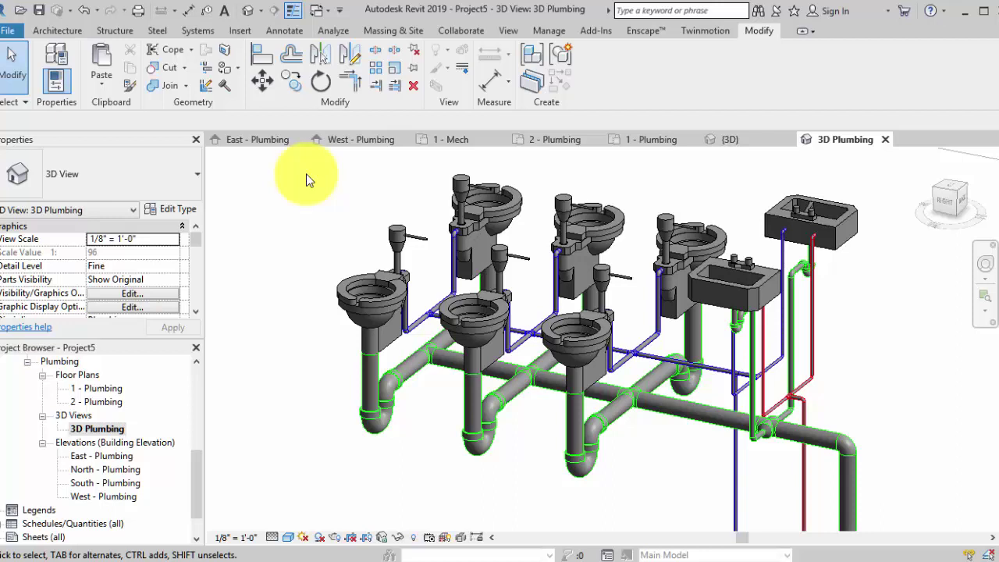
- Copy the six water closets, two lavatories, their branch piping and the hot water riser, and paste them aligned to Level 1
{"action": "scroll", "coordinate": [649, 242], "scroll_direction": "down", "scroll_amount": 2}
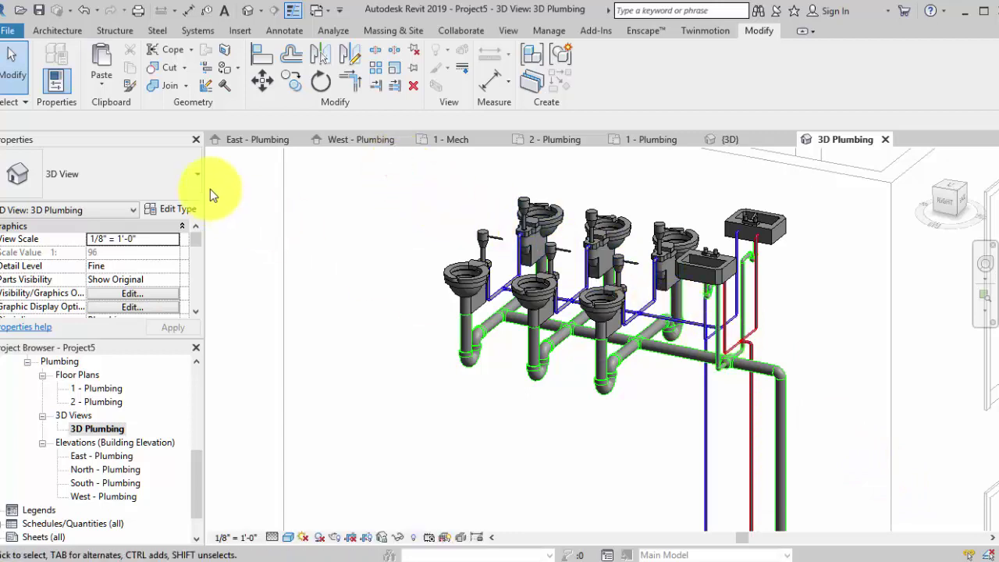
{"action": "left_click_drag", "start_coordinate": [223, 174], "coordinate": [779, 419]}
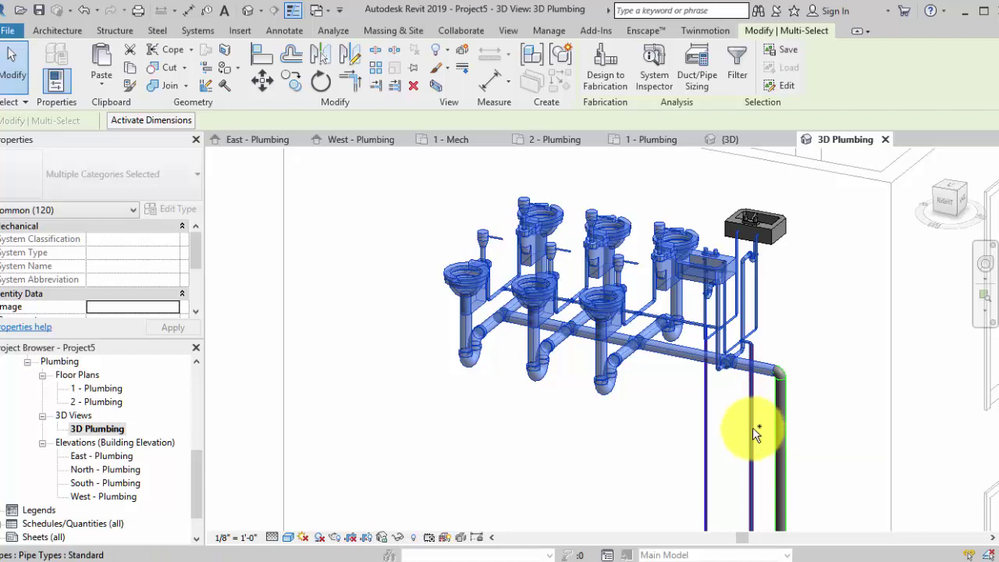
{"action": "left_click", "coordinate": [752, 427], "text": "ctrl"}
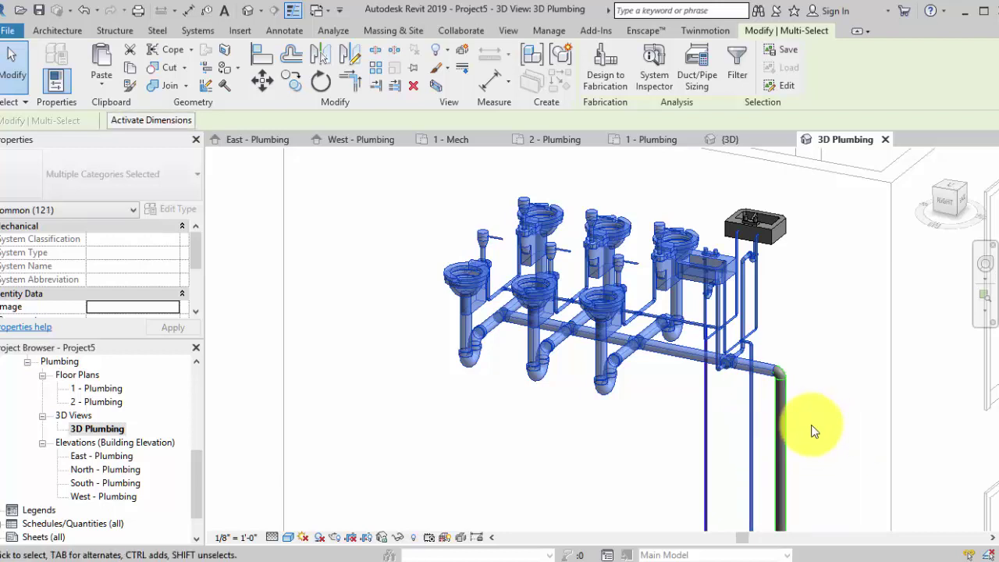
{"action": "left_click", "coordinate": [769, 226], "text": "ctrl"}
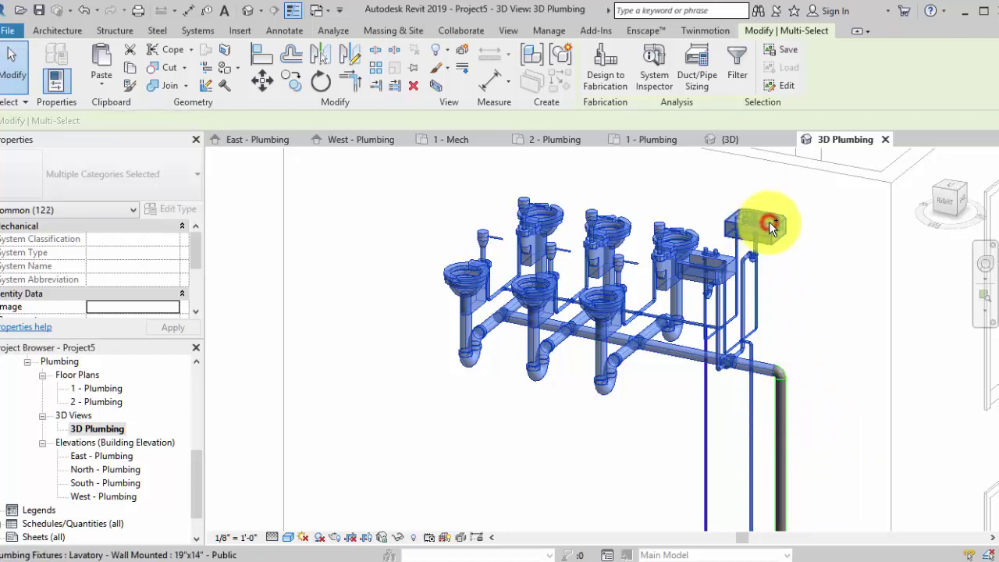
{"action": "middle_click_drag", "start_coordinate": [829, 387], "coordinate": [873, 442], "text": "shift"}
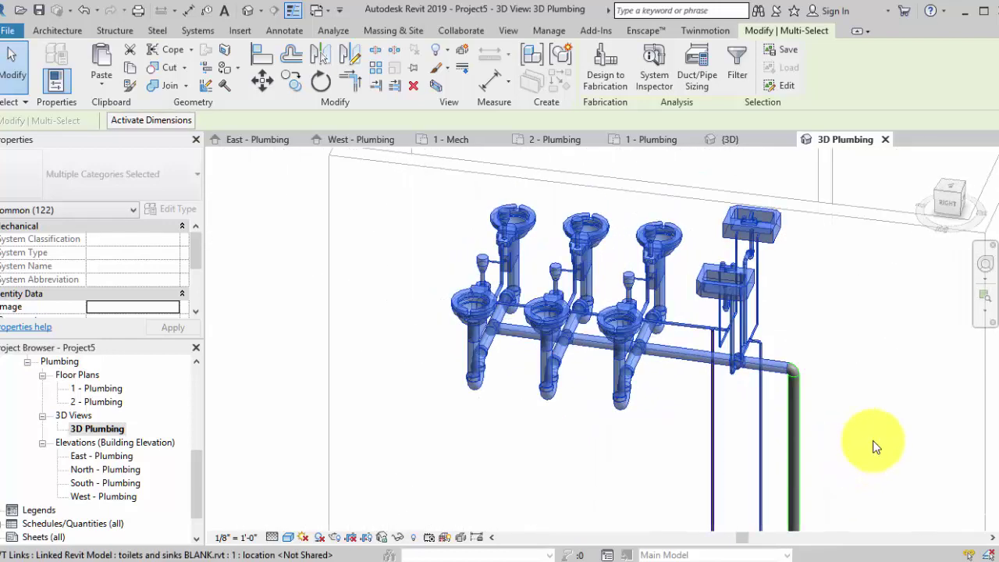
{"action": "left_click", "coordinate": [129, 74]}
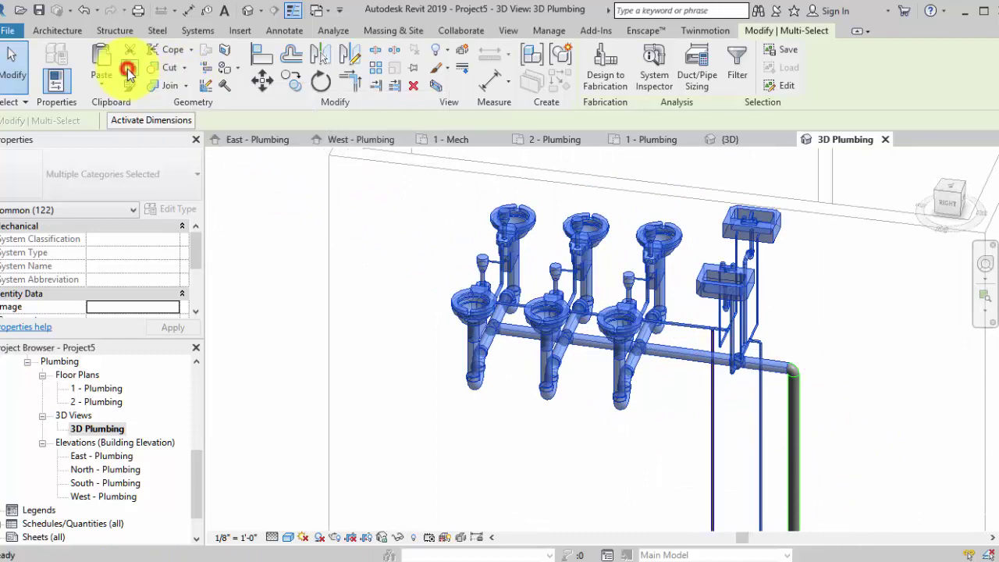
{"action": "left_click", "coordinate": [99, 87]}
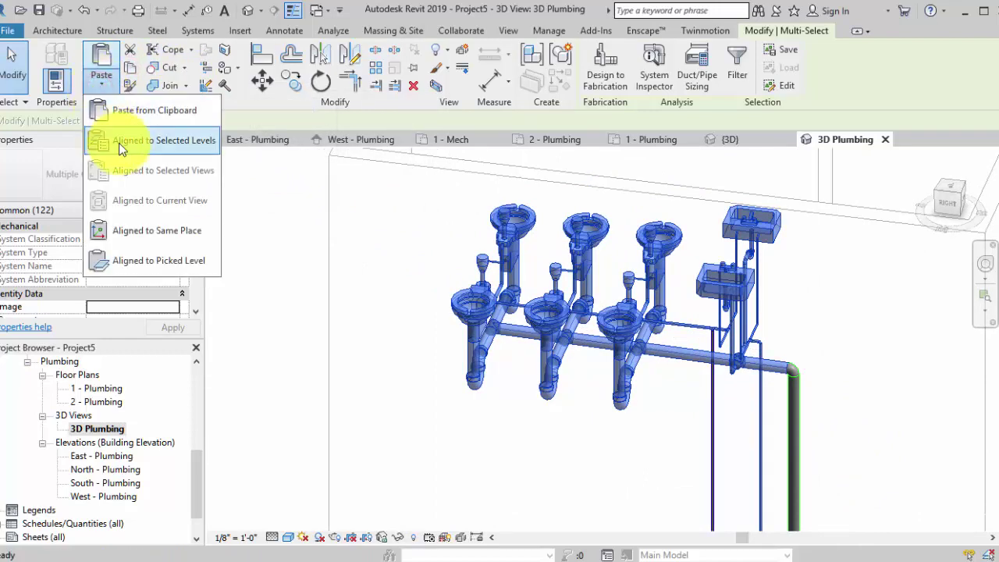
{"action": "left_click", "coordinate": [117, 141]}
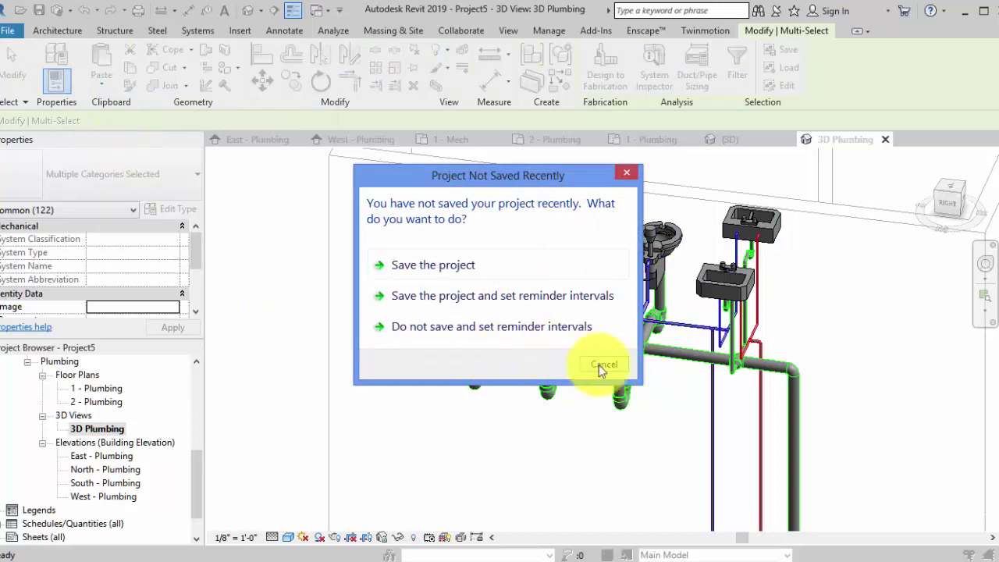
{"action": "left_click", "coordinate": [601, 365]}
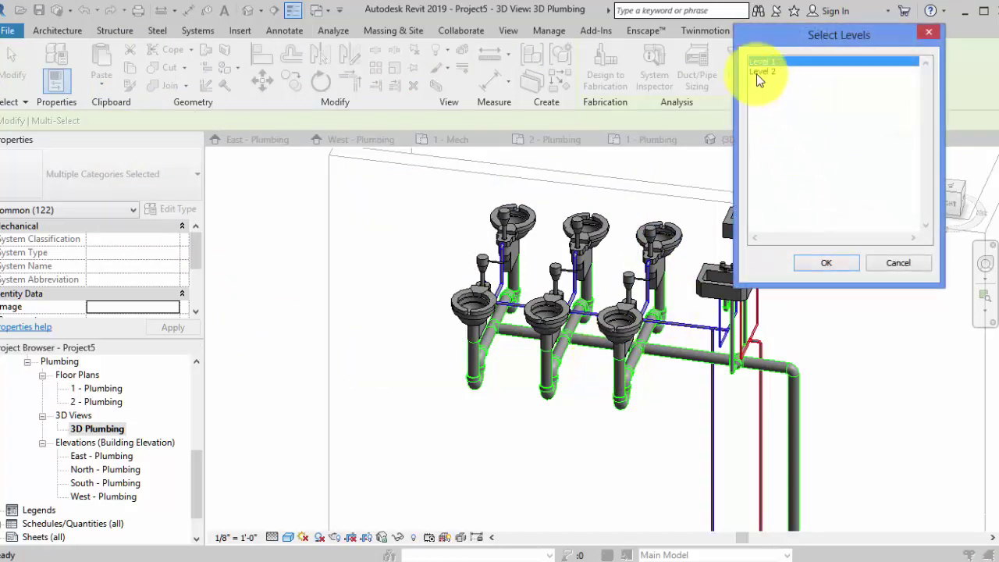
{"action": "left_click", "coordinate": [829, 262]}
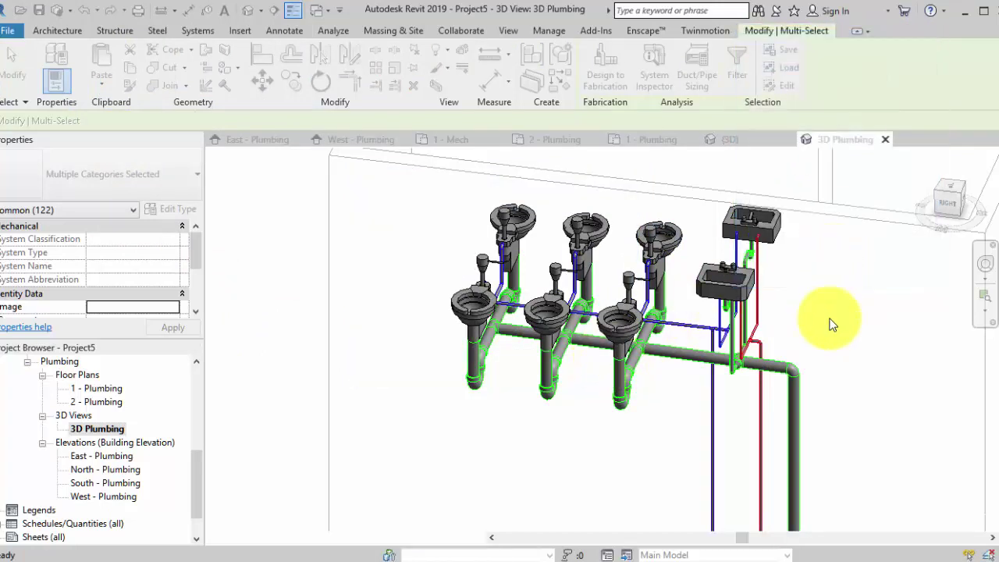
- Try to pull the open end of the copied Level 1 waste main into the vertical waste stack
{"action": "middle_click_drag", "start_coordinate": [851, 379], "coordinate": [836, 225]}
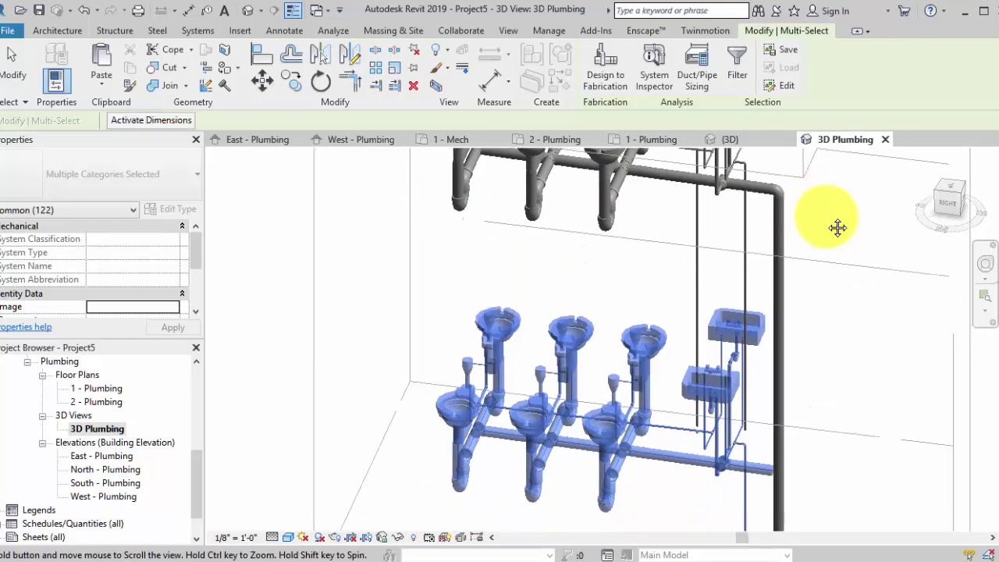
{"action": "mouse_move", "coordinate": [847, 404]}
{"action": "middle_mouse_down"}
{"action": "mouse_move", "coordinate": [836, 375]}
{"action": "mouse_move", "coordinate": [832, 403]}
{"action": "middle_mouse_up"}
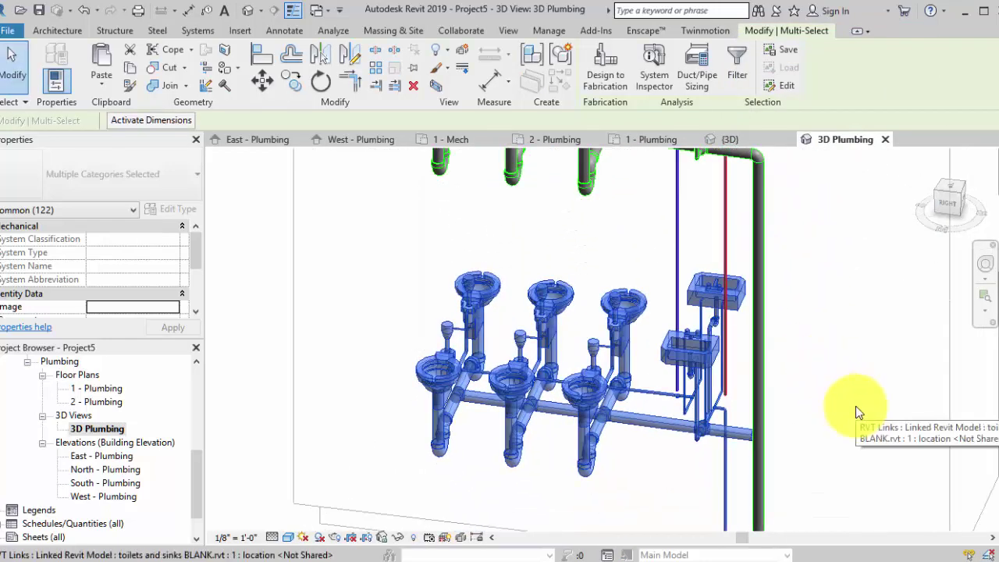
{"action": "middle_click_drag", "start_coordinate": [801, 435], "coordinate": [551, 387], "text": "shift"}
{"action": "left_click", "coordinate": [541, 459]}
{"action": "middle_click_drag", "start_coordinate": [542, 459], "coordinate": [843, 442], "text": "shift"}
{"action": "scroll", "coordinate": [817, 412], "scroll_direction": "up", "scroll_amount": 8}
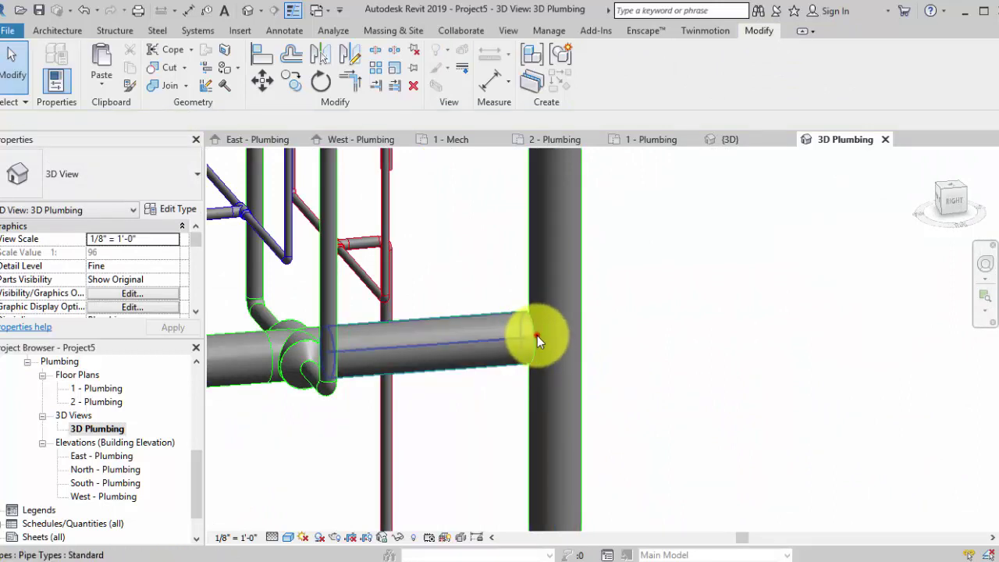
{"action": "left_click", "coordinate": [531, 337]}
{"action": "left_click", "coordinate": [535, 336]}
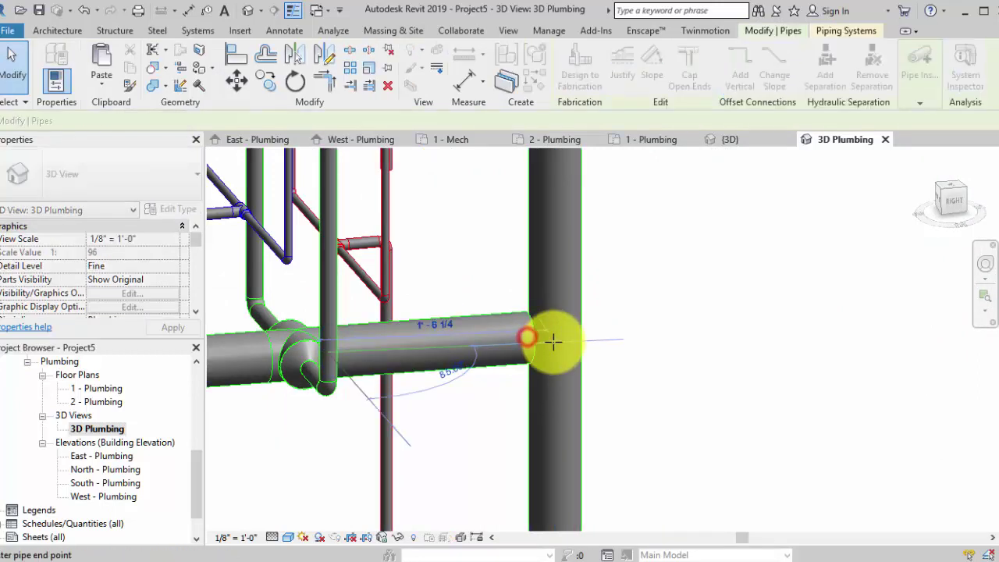
{"action": "left_click", "coordinate": [550, 337]}
{"action": "key", "text": "Escape"}
{"action": "left_click", "coordinate": [636, 337]}
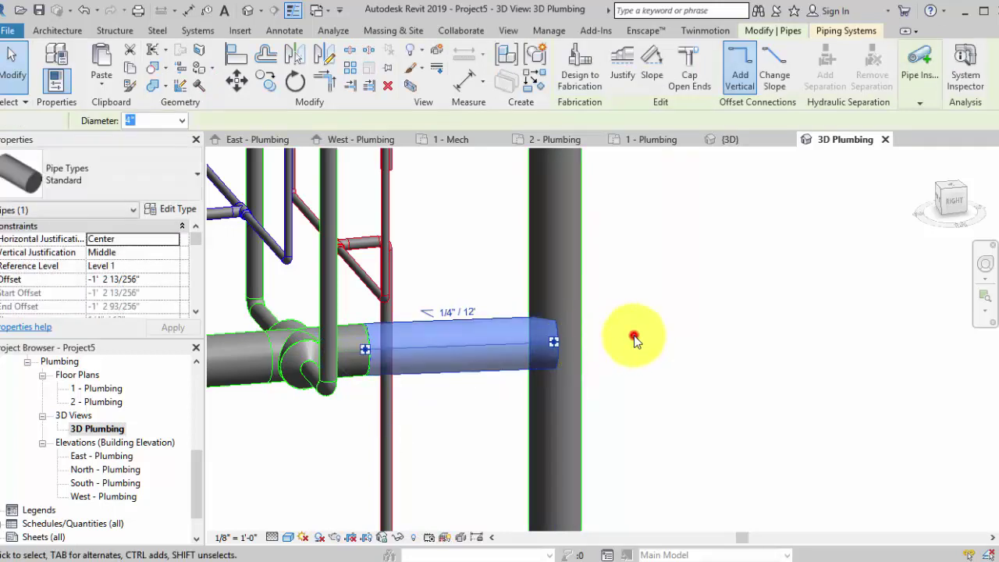
- Extend the Level 1 waste main to the vertical waste stack with Trim/Extend Single Element
{"action": "middle_click_drag", "start_coordinate": [641, 359], "coordinate": [616, 397], "text": "shift"}
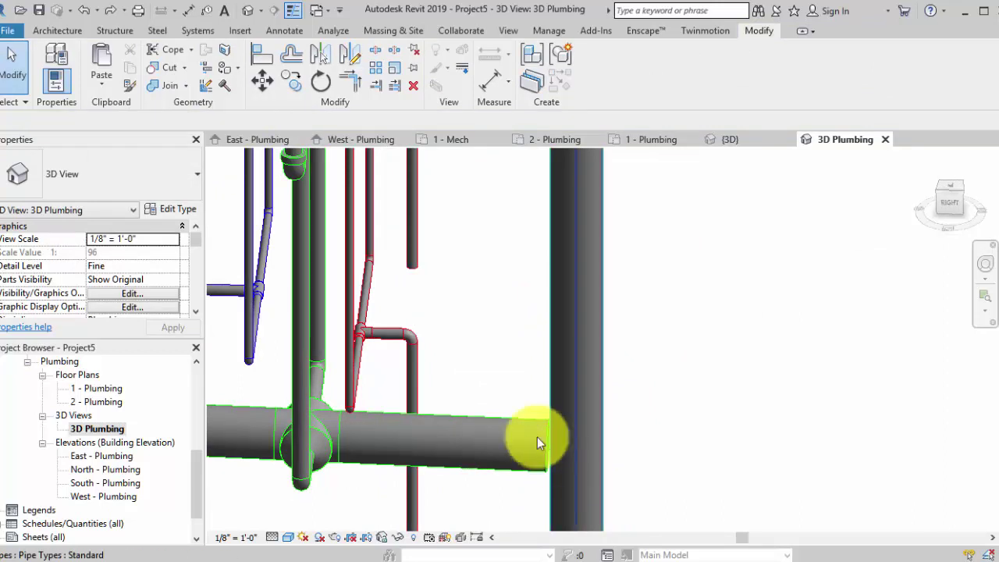
{"action": "left_click", "coordinate": [539, 436]}
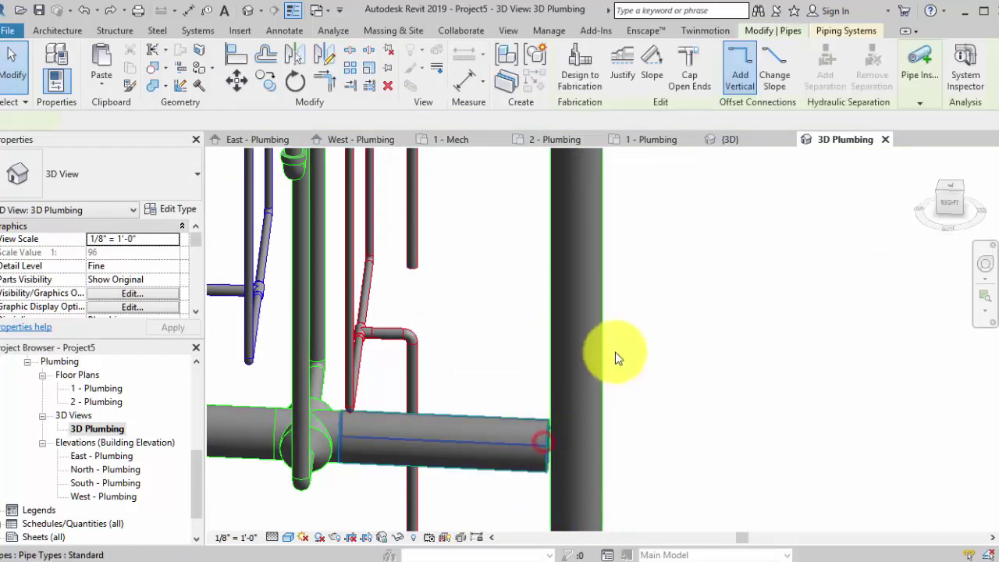
{"action": "left_click", "coordinate": [351, 85]}
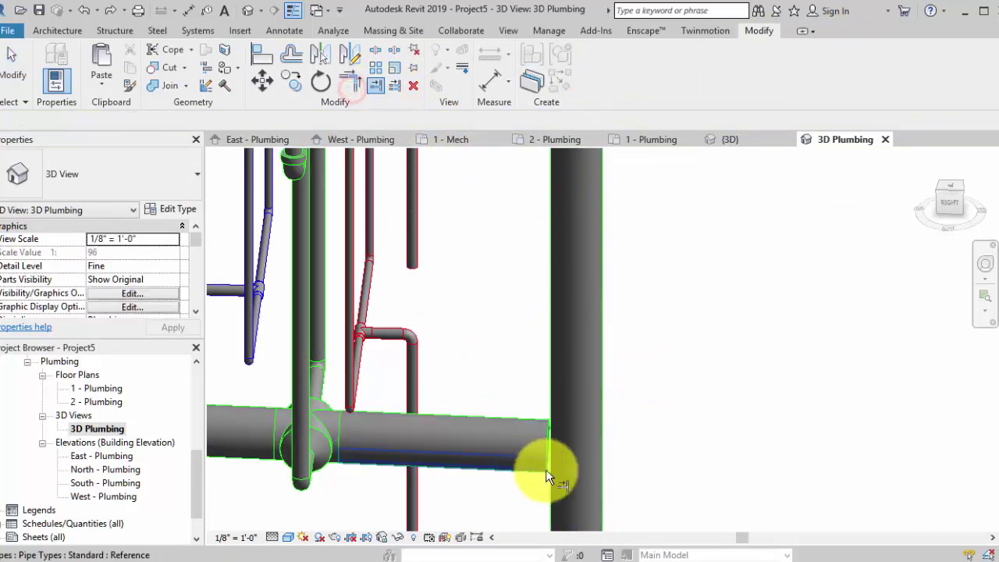
{"action": "left_click", "coordinate": [576, 437]}
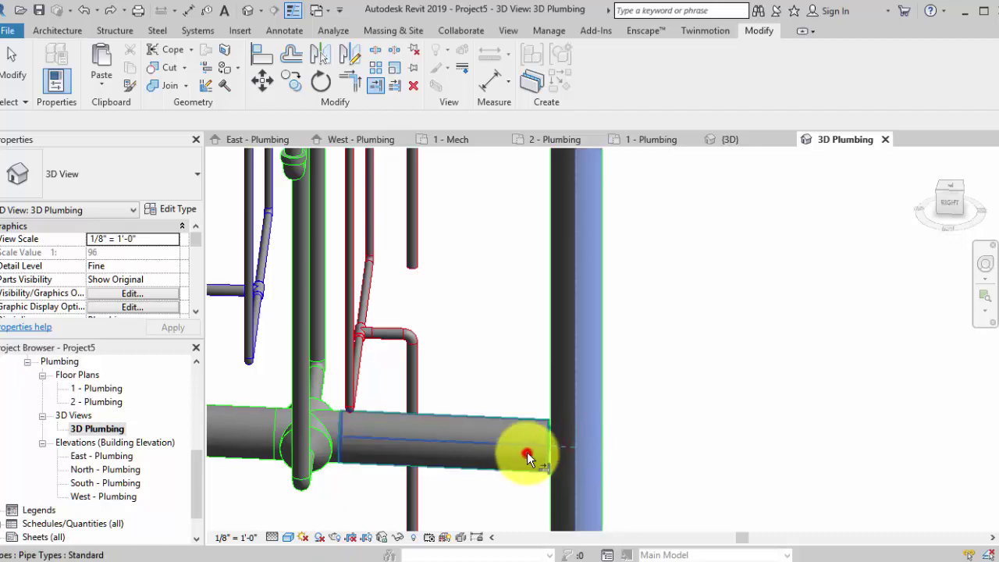
{"action": "middle_click_drag", "start_coordinate": [728, 432], "coordinate": [717, 366]}
{"action": "scroll", "coordinate": [717, 366], "scroll_direction": "down", "scroll_amount": 4}
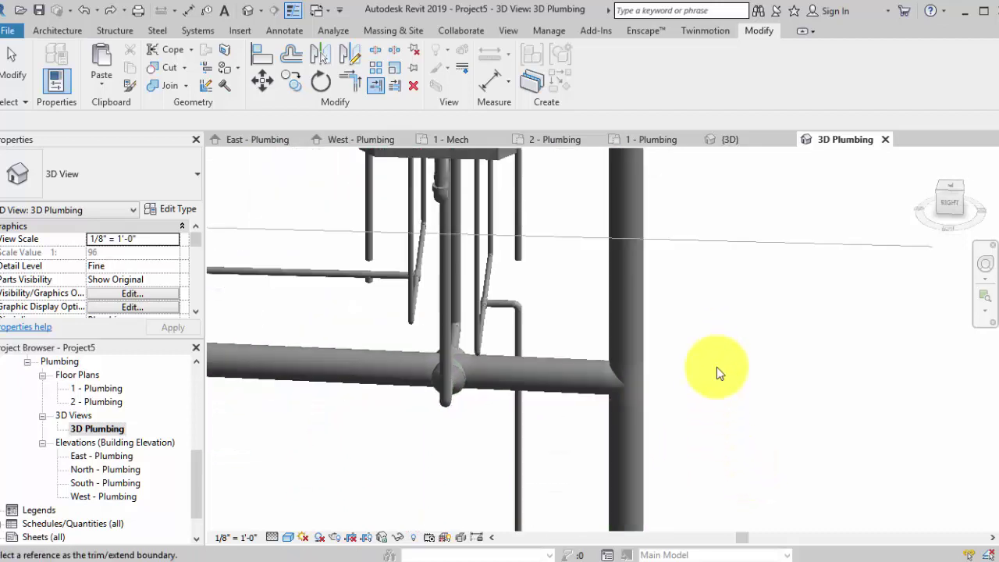
{"action": "scroll", "coordinate": [802, 358], "scroll_direction": "down", "scroll_amount": 2}
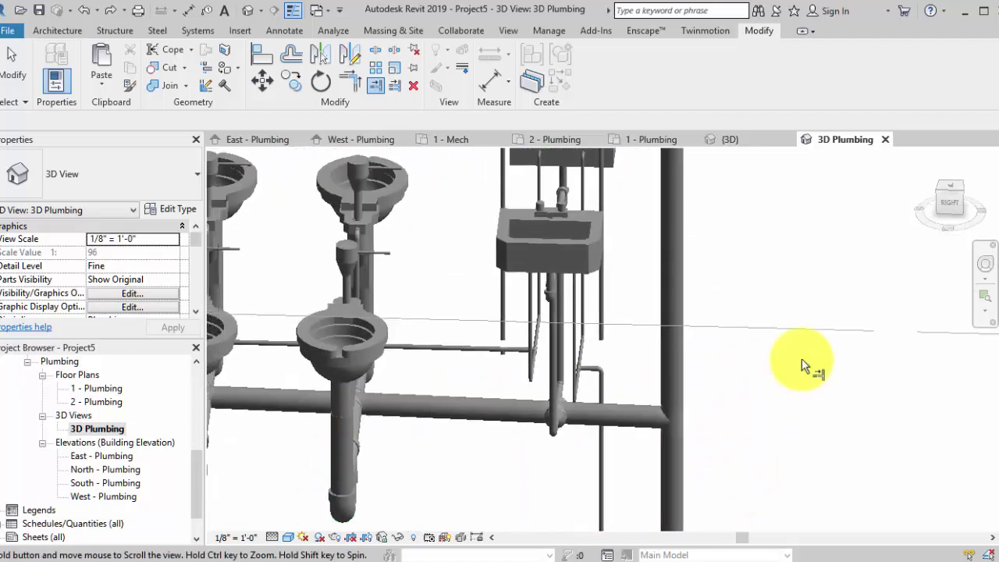
- Examine the piping on both floors, including the Level 1 stack connection and the water risers' open ends near the lavatories
{"action": "left_click", "coordinate": [377, 86]}
{"action": "middle_click_drag", "start_coordinate": [726, 378], "coordinate": [756, 395]}
{"action": "scroll", "coordinate": [757, 395], "scroll_direction": "down", "scroll_amount": 3}
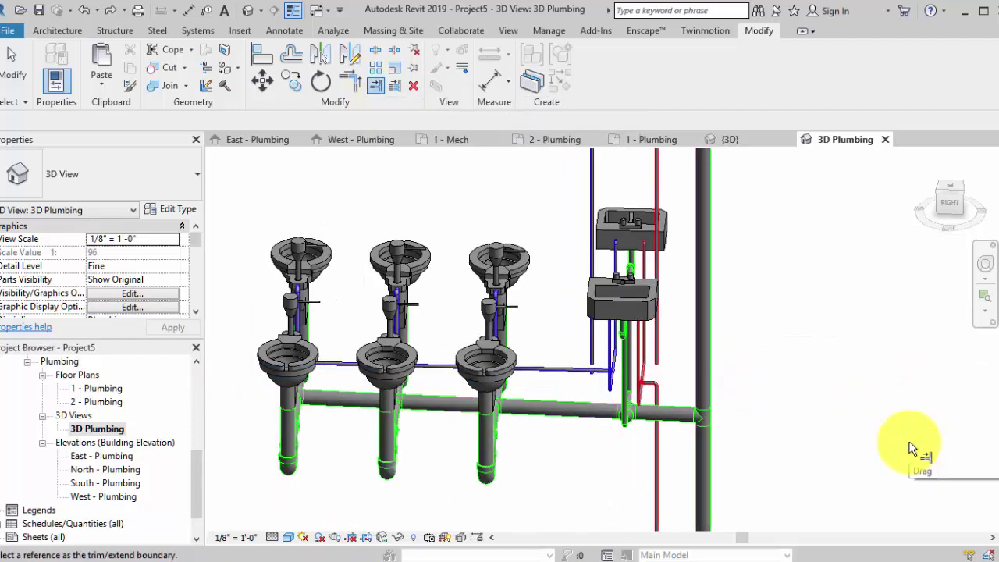
{"action": "middle_click_drag", "start_coordinate": [858, 450], "coordinate": [858, 451], "text": "shift"}
{"action": "scroll", "coordinate": [858, 450], "scroll_direction": "down", "scroll_amount": 2}
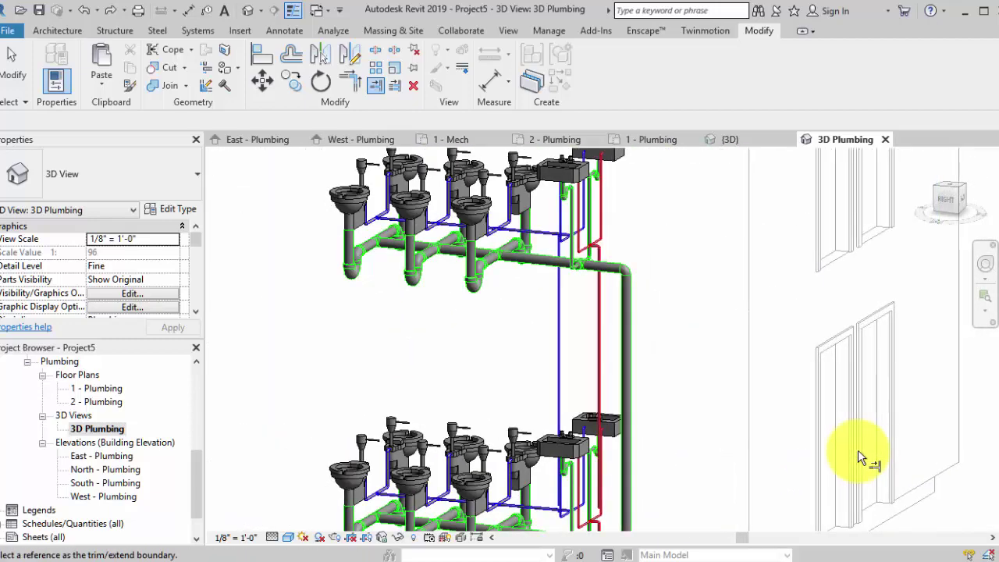
{"action": "scroll", "coordinate": [858, 450], "scroll_direction": "down", "scroll_amount": 1}
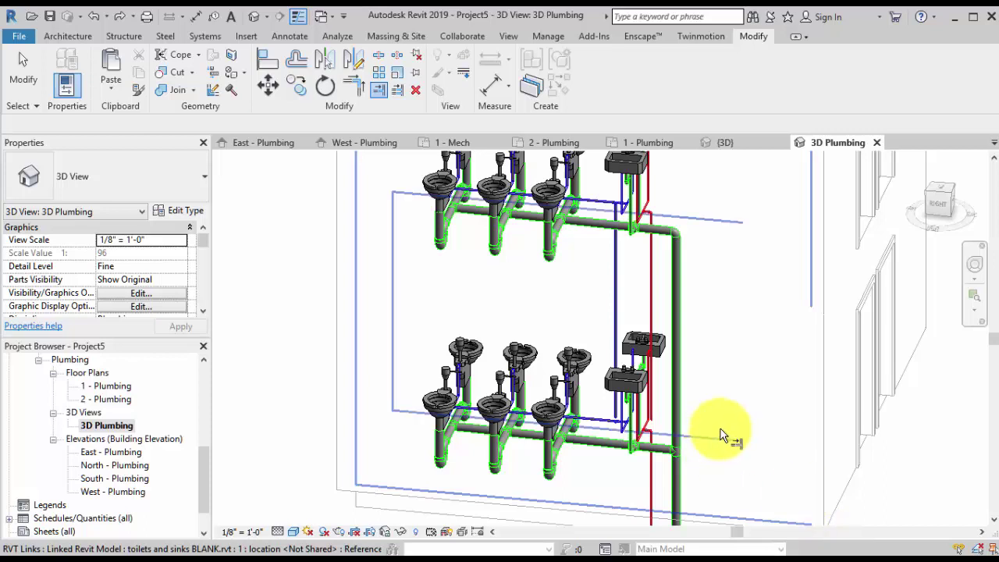
{"action": "scroll", "coordinate": [703, 441], "scroll_direction": "up", "scroll_amount": 6}
{"action": "scroll", "coordinate": [693, 433], "scroll_direction": "up", "scroll_amount": 8}
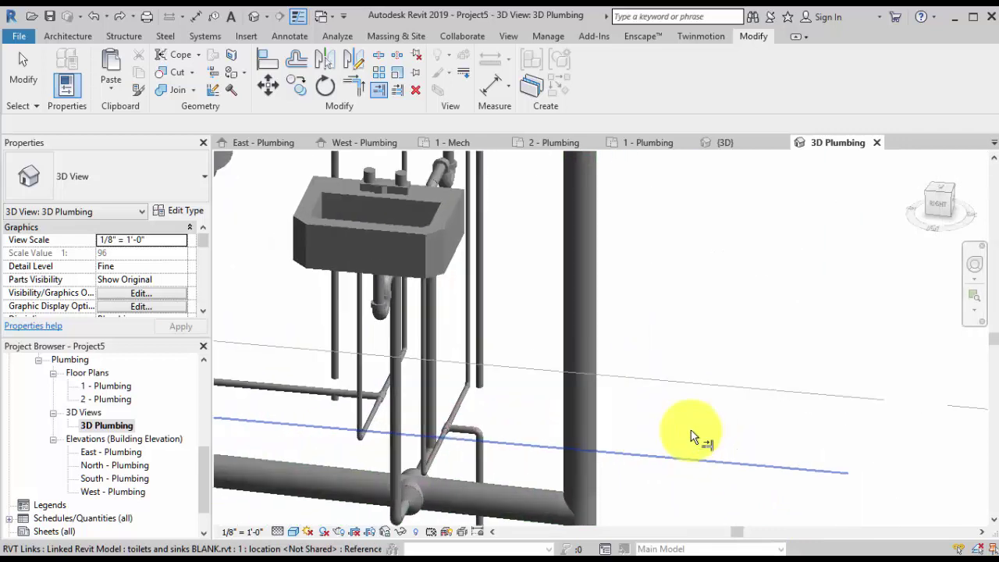
{"action": "middle_click_drag", "start_coordinate": [623, 413], "coordinate": [634, 387]}
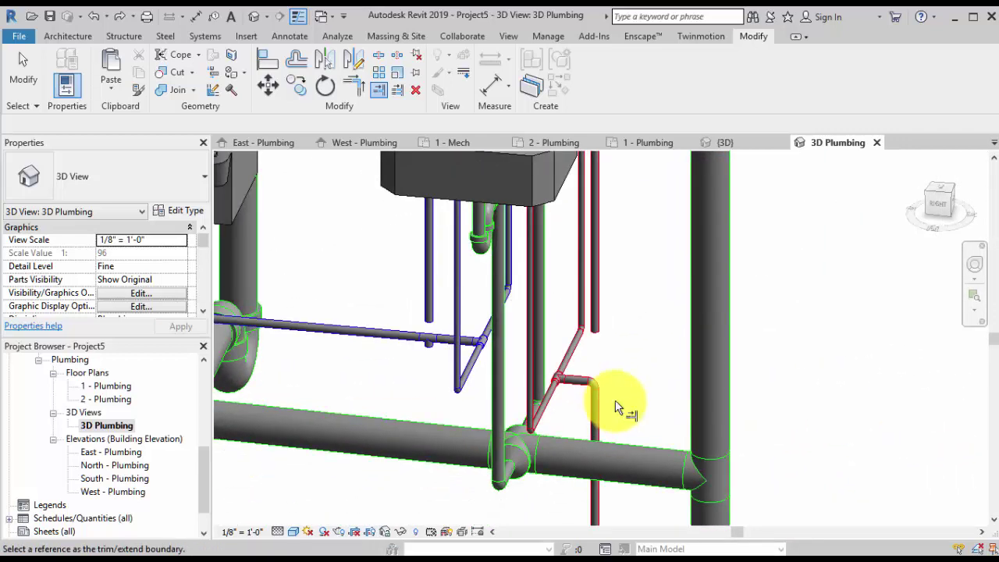
- Delete the elbow atop the lower hot water riser and pull the upper riser's open end down to join the lower pipe
{"action": "left_click", "coordinate": [22, 76]}
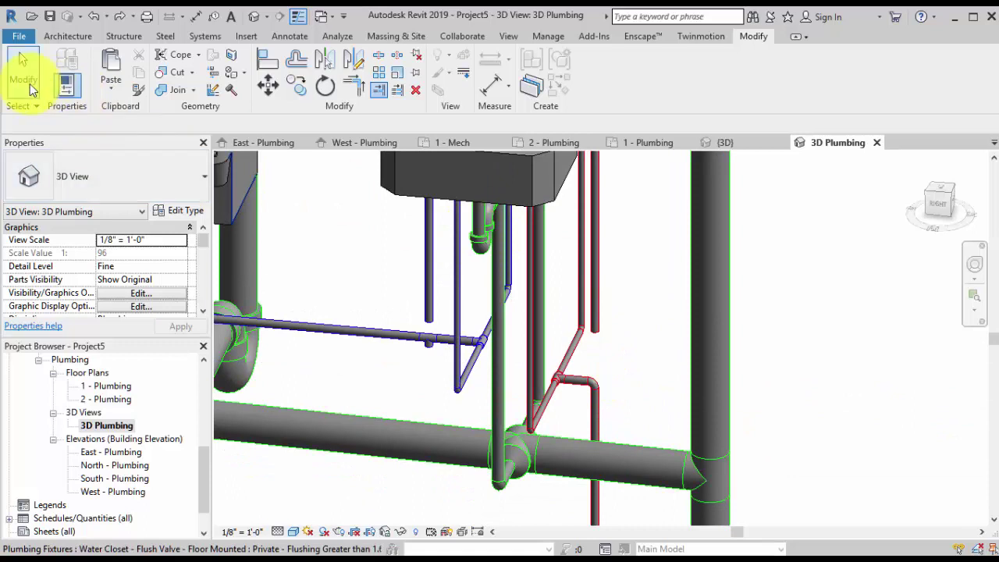
{"action": "left_click", "coordinate": [591, 382]}
{"action": "left_click", "coordinate": [620, 386]}
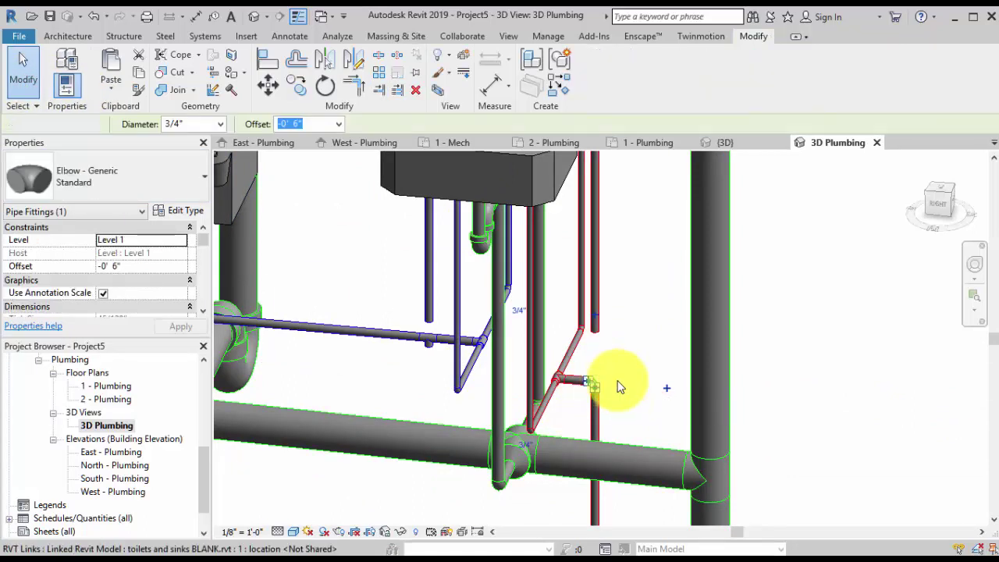
{"action": "left_click", "coordinate": [596, 345]}
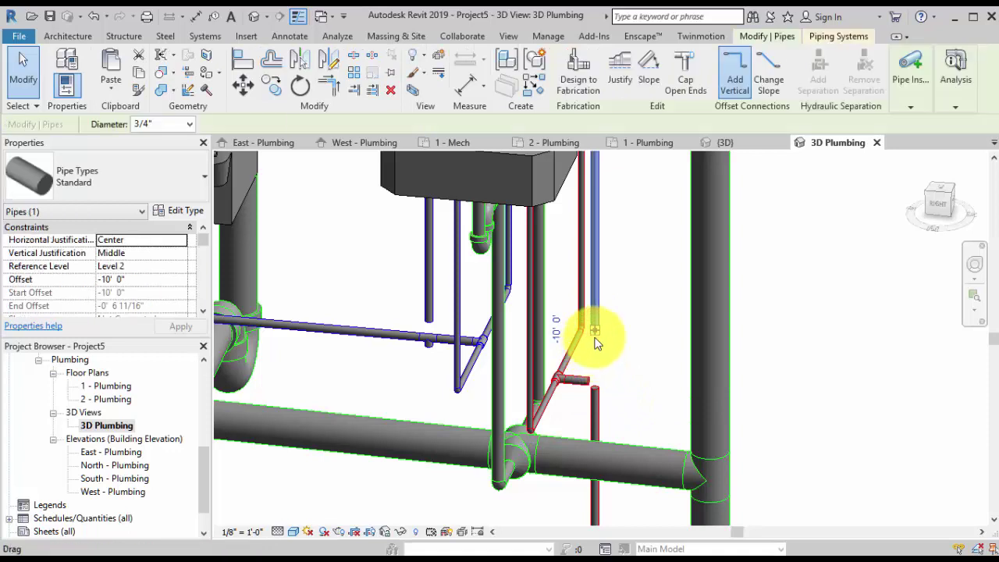
{"action": "scroll", "coordinate": [622, 401], "scroll_direction": "up", "scroll_amount": 3}
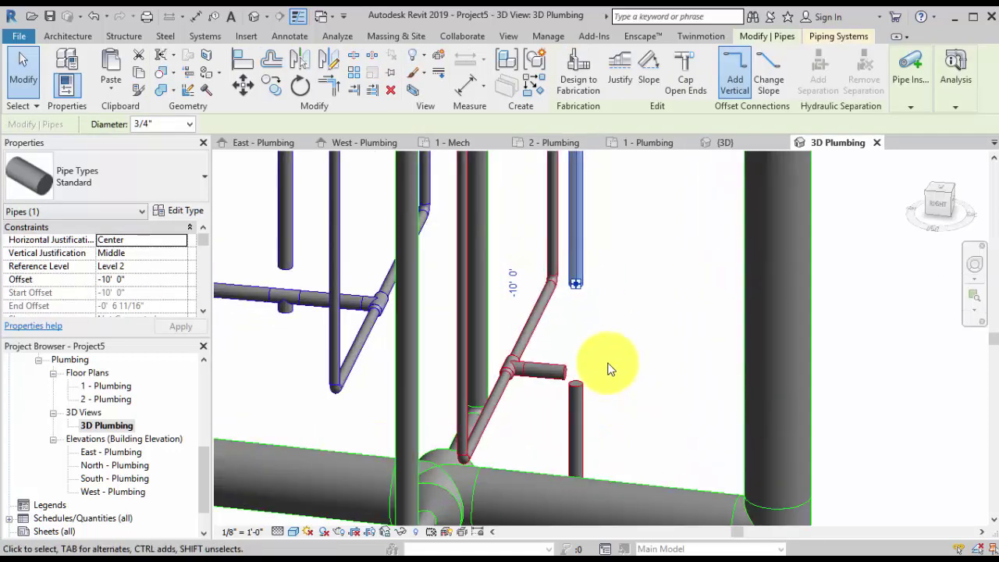
{"action": "mouse_move", "coordinate": [576, 284]}
{"action": "left_mouse_down"}
{"action": "mouse_move", "coordinate": [576, 397]}
{"action": "mouse_move", "coordinate": [575, 382]}
{"action": "left_mouse_up"}
{"action": "scroll", "coordinate": [652, 219], "scroll_direction": "down", "scroll_amount": 3}
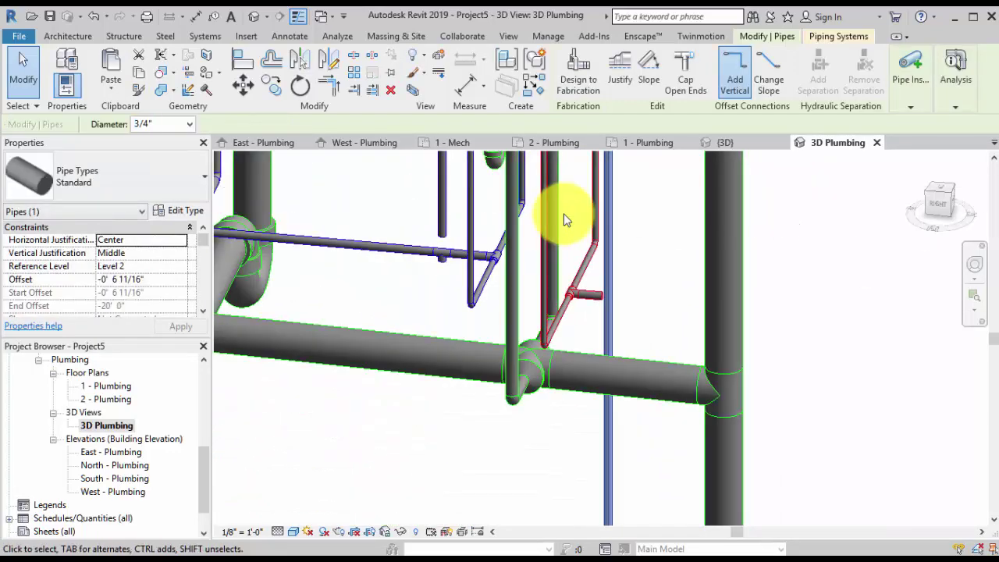
- Extend the short Level 1 hot water branch into the continuous hot water riser with Trim/Extend Single Element
{"action": "scroll", "coordinate": [566, 220], "scroll_direction": "up", "scroll_amount": 4}
{"action": "middle_click_drag", "start_coordinate": [567, 220], "coordinate": [567, 220], "text": "shift"}
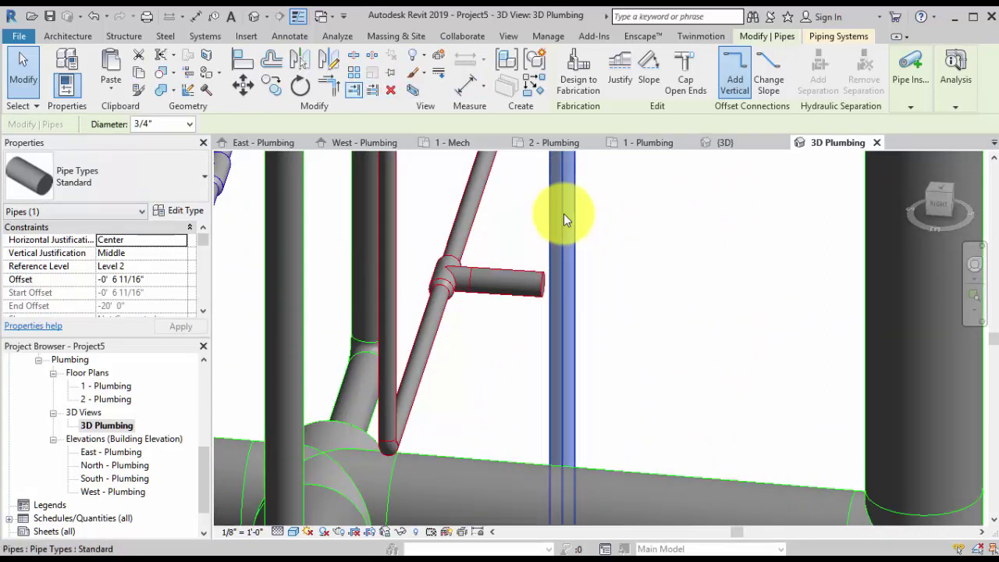
{"action": "key", "text": "Escape"}
{"action": "left_click", "coordinate": [564, 214]}
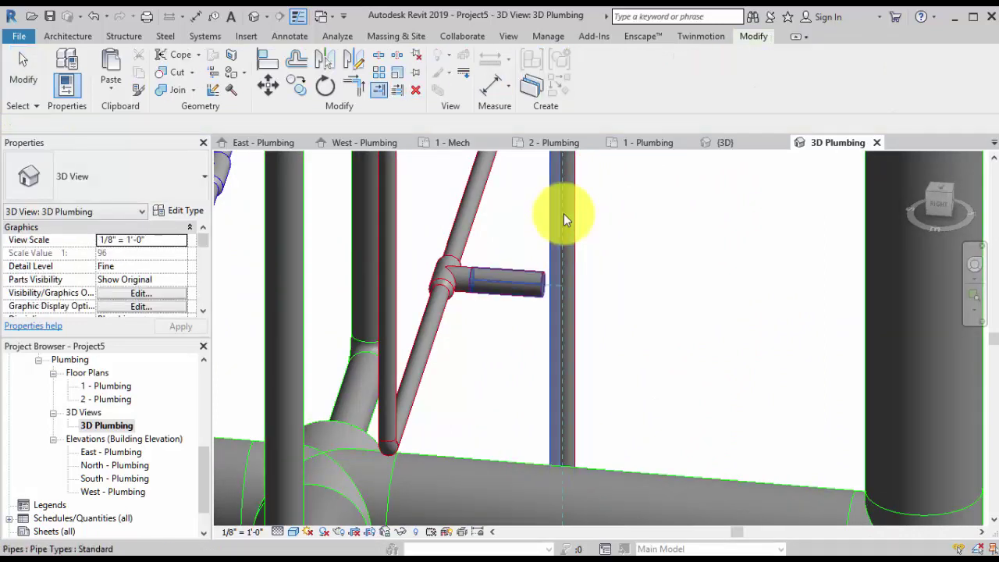
{"action": "scroll", "coordinate": [567, 220], "scroll_direction": "down", "scroll_amount": 5}
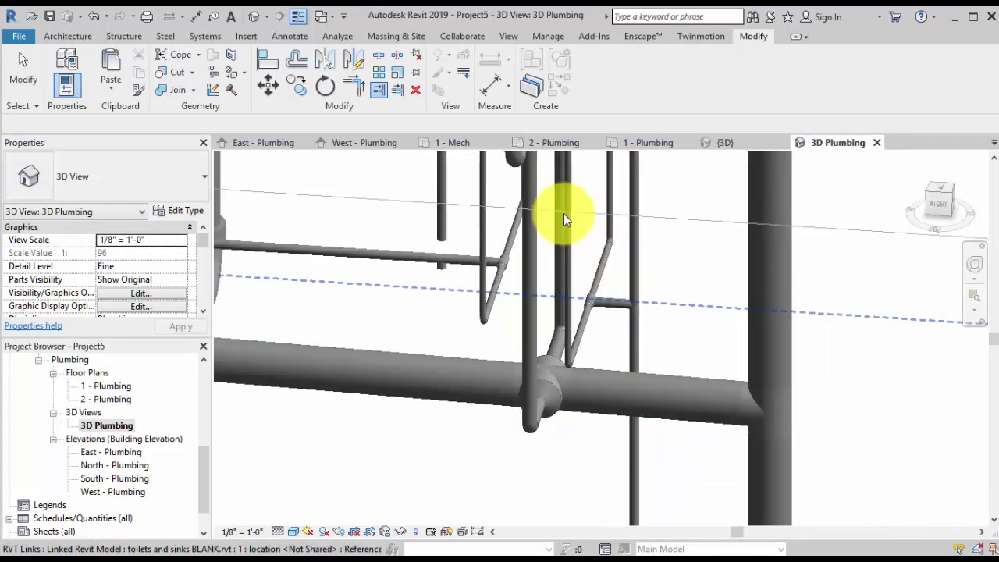
- Delete the downward-facing tee on the Level 1 cold water branch below the riser's open end
{"action": "scroll", "coordinate": [566, 220], "scroll_direction": "down", "scroll_amount": 5}
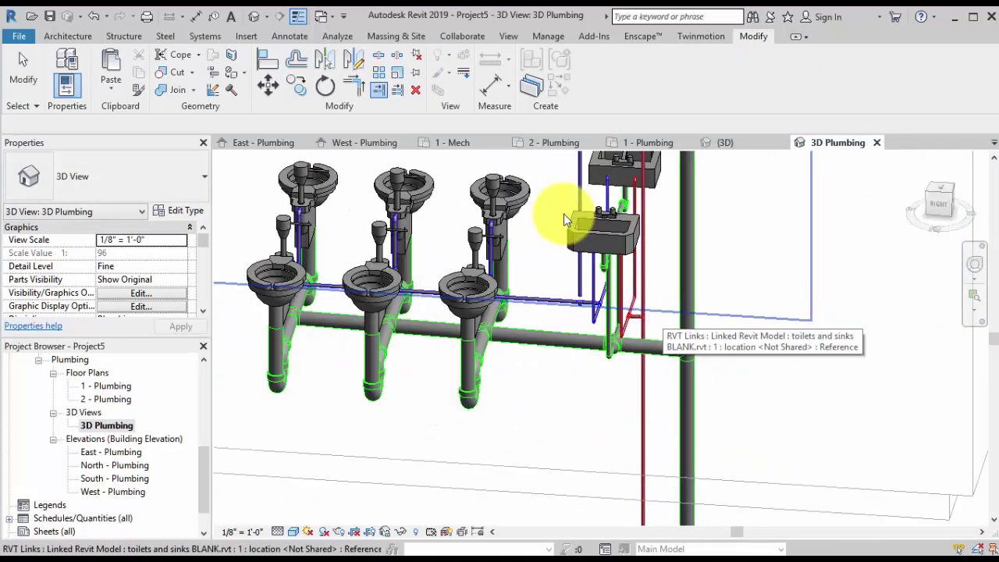
{"action": "middle_click_drag", "start_coordinate": [567, 220], "coordinate": [574, 322]}
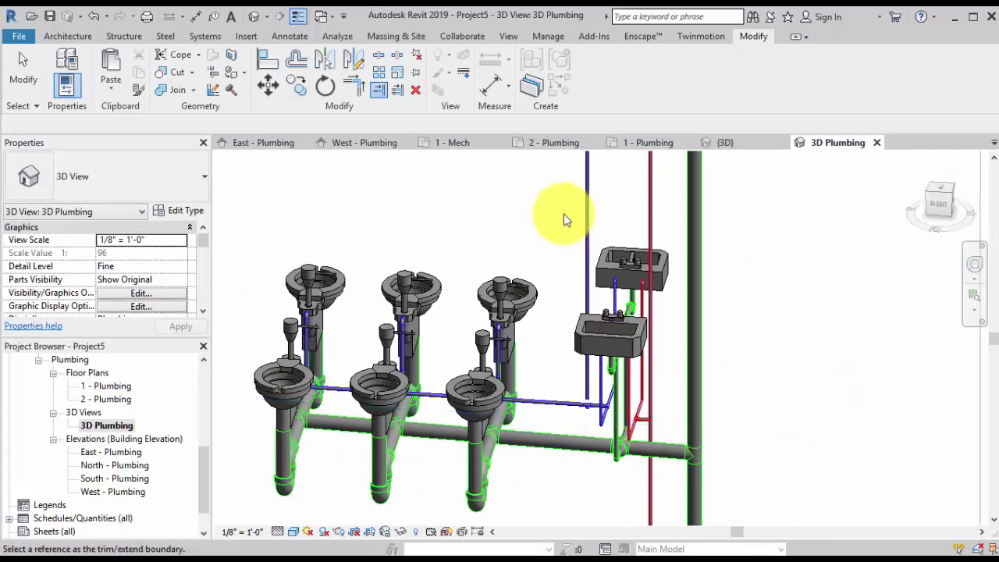
{"action": "mouse_move", "coordinate": [567, 220]}
{"action": "middle_mouse_down", "text": "shift"}
{"action": "mouse_move", "coordinate": [560, 210]}
{"action": "mouse_move", "coordinate": [566, 220]}
{"action": "middle_mouse_up", "text": "shift"}
{"action": "scroll", "coordinate": [566, 221], "scroll_direction": "up", "scroll_amount": 6}
{"action": "scroll", "coordinate": [567, 220], "scroll_direction": "up", "scroll_amount": 5}
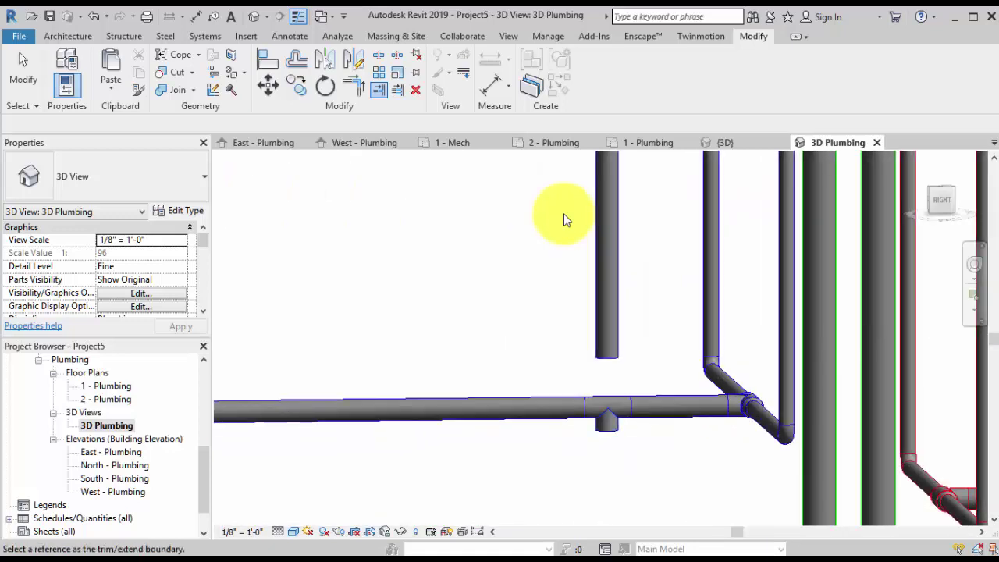
{"action": "key", "text": "Escape"}
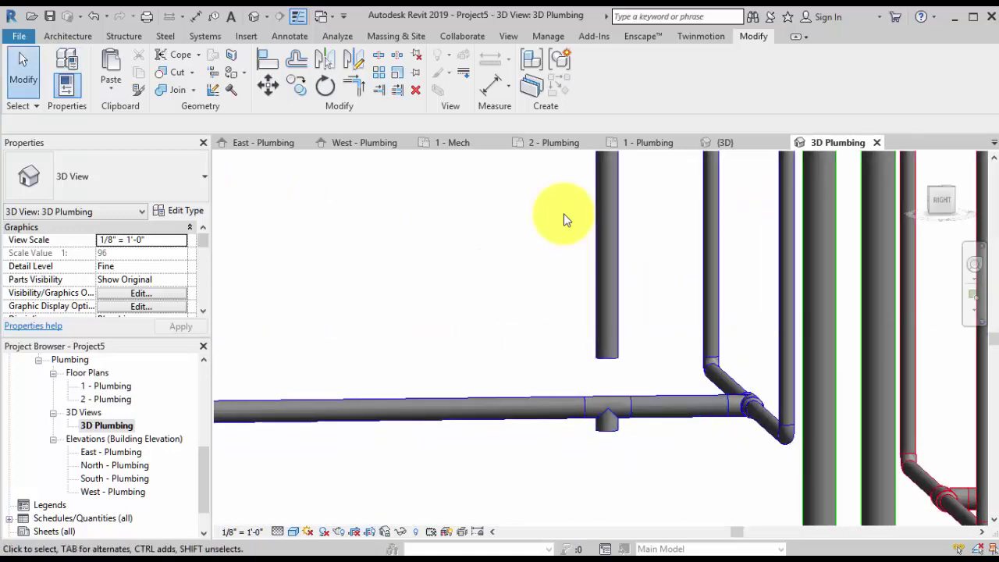
{"action": "left_click", "coordinate": [608, 409]}
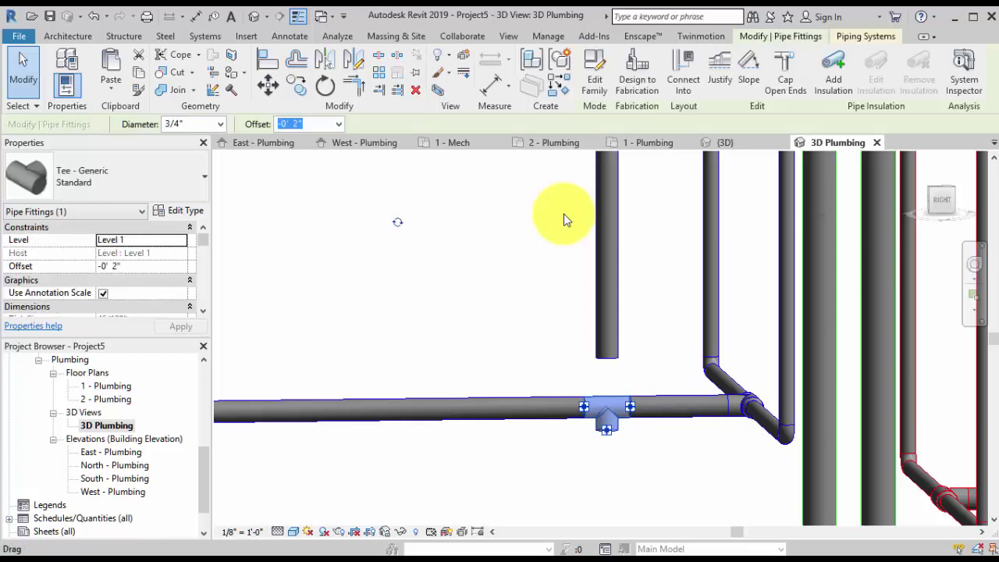
{"action": "scroll", "coordinate": [567, 220], "scroll_direction": "down", "scroll_amount": 5}
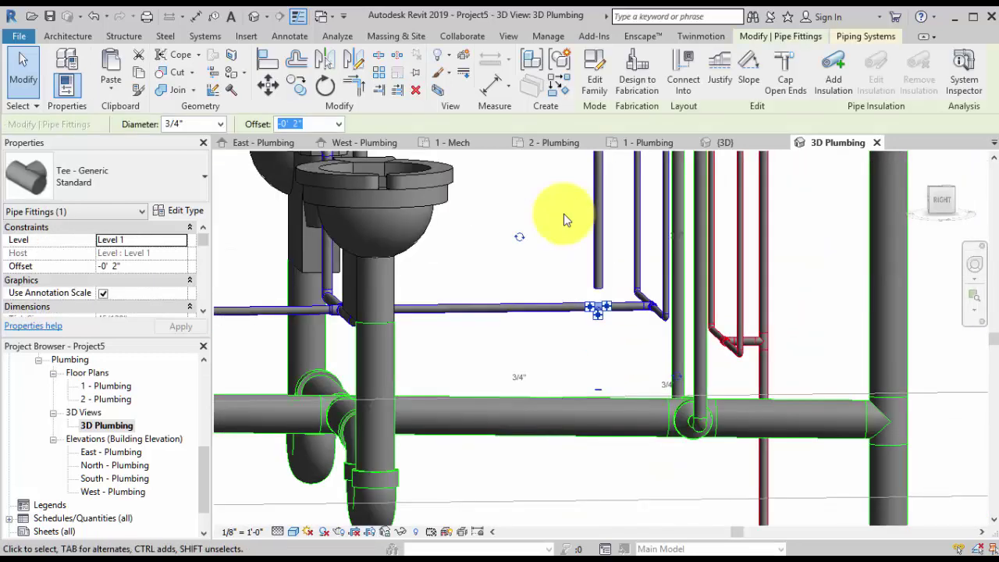
{"action": "scroll", "coordinate": [567, 220], "scroll_direction": "up", "scroll_amount": 2}
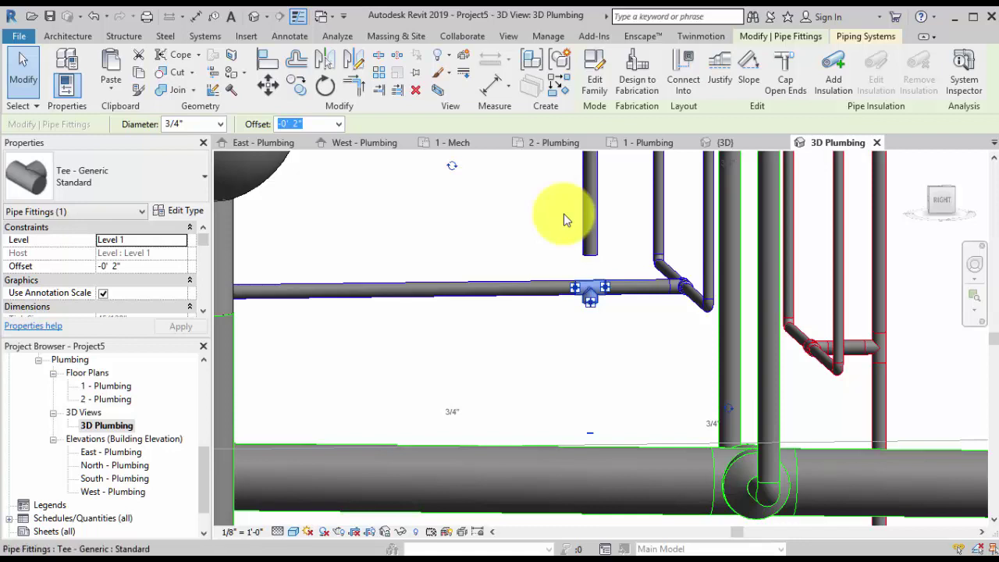
{"action": "key", "text": "Down"}
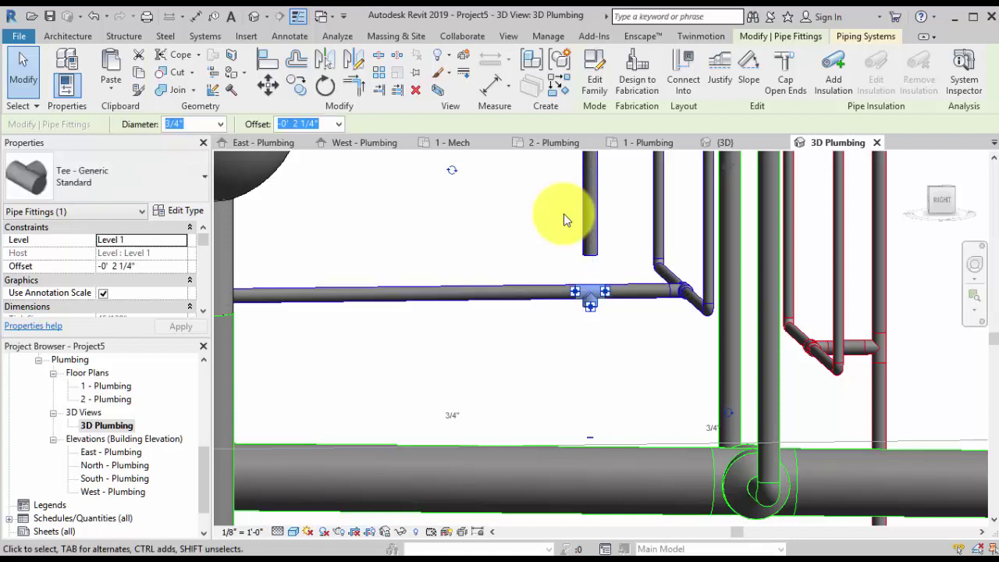
{"action": "key", "text": "Up"}
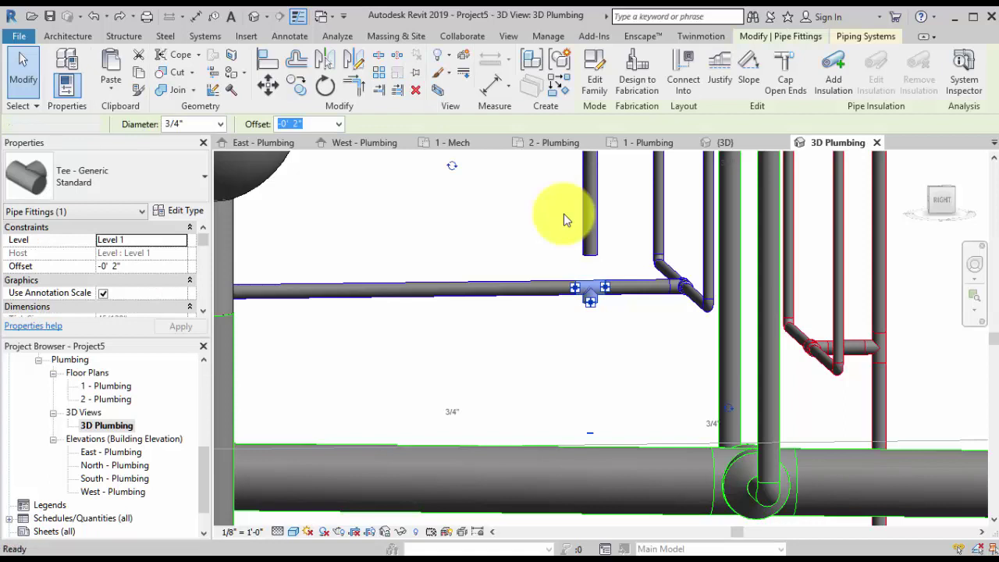
{"action": "key", "text": "Delete"}
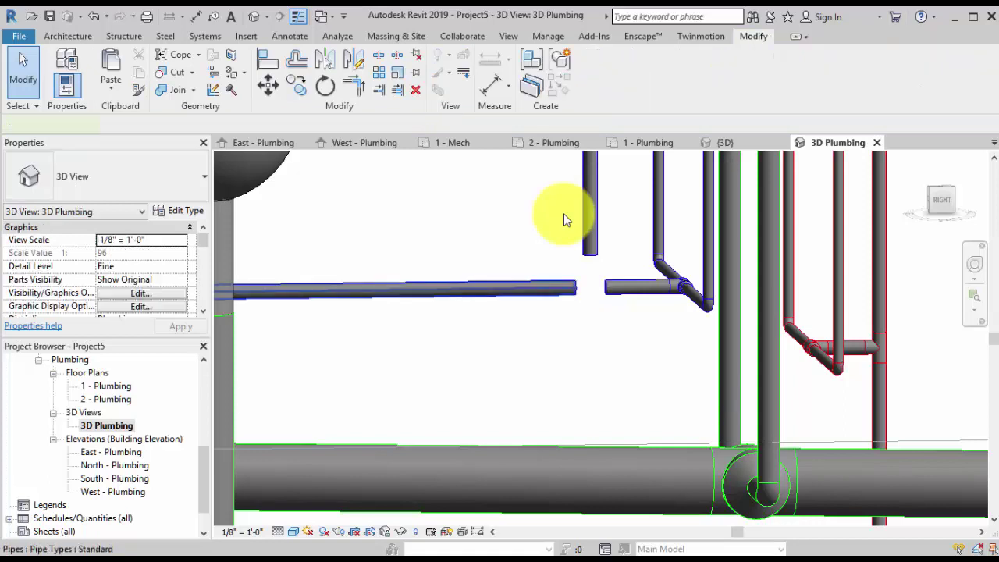
- Close the gap in the Level 1 cold water branch by pulling the long pipe's end onto the short section
{"action": "left_click", "coordinate": [567, 220]}
{"action": "left_click_drag", "start_coordinate": [576, 288], "coordinate": [619, 292]}
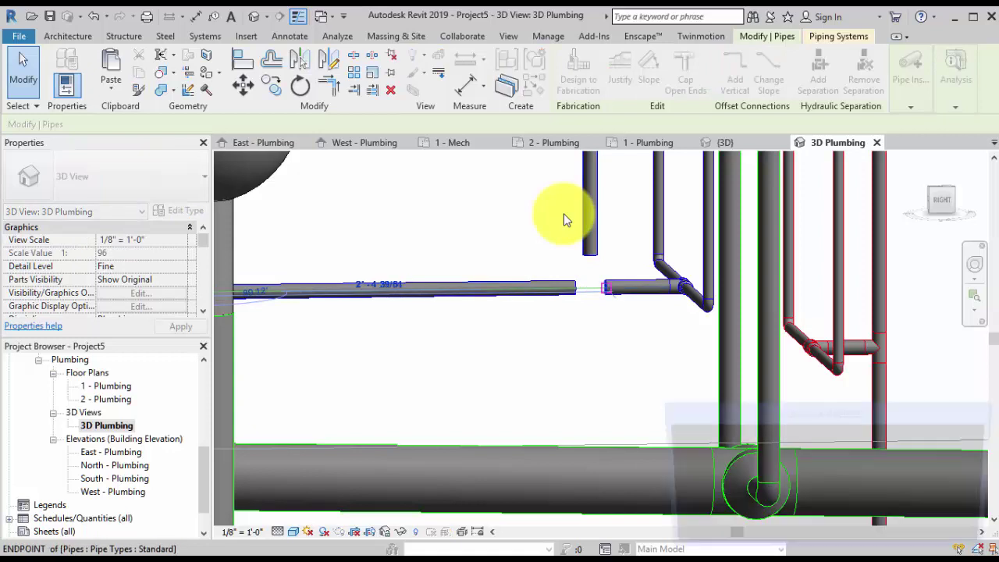
{"action": "key", "text": "Return"}
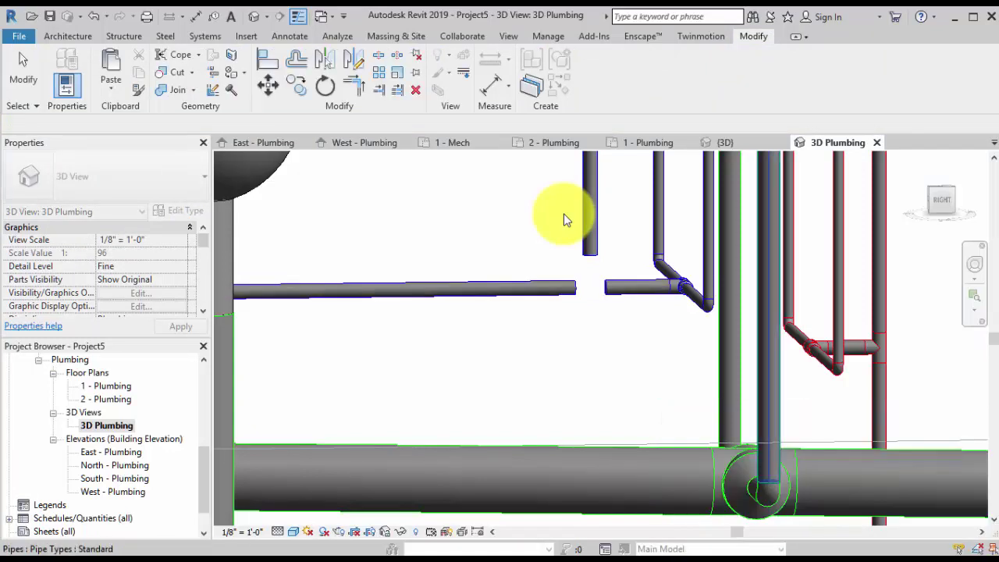
{"action": "left_click_drag", "start_coordinate": [575, 289], "coordinate": [605, 288]}
- Extend the cold water riser down to the Level 1 cold water branch with Trim/Extend Single Element
{"action": "left_click", "coordinate": [566, 220]}
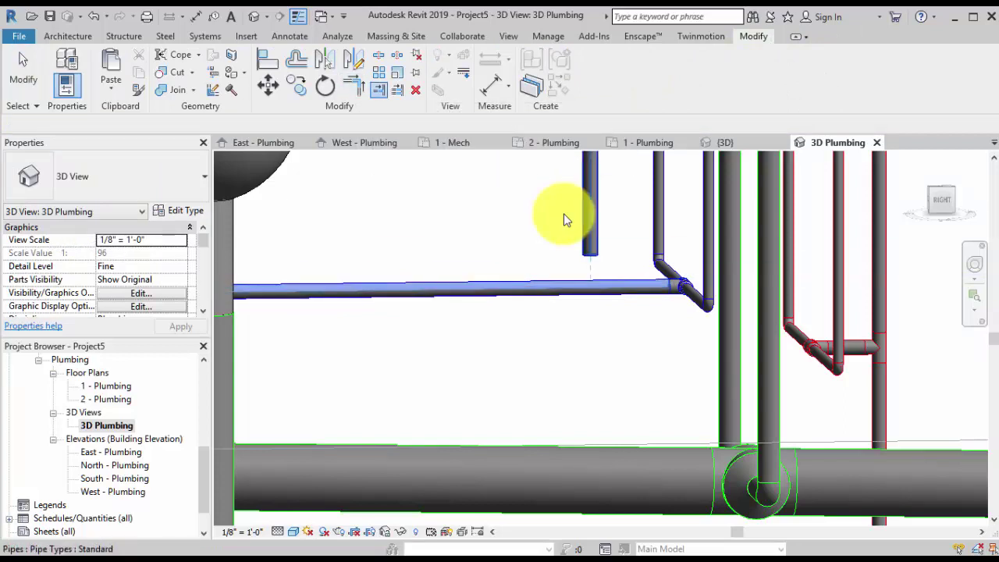
{"action": "left_click", "coordinate": [590, 222]}
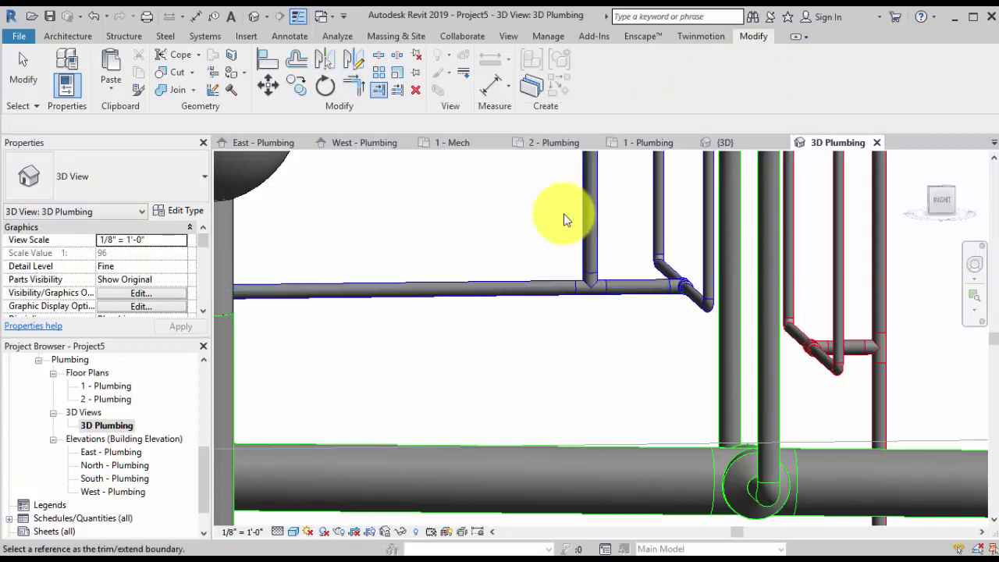
{"action": "scroll", "coordinate": [566, 220], "scroll_direction": "down", "scroll_amount": 6}
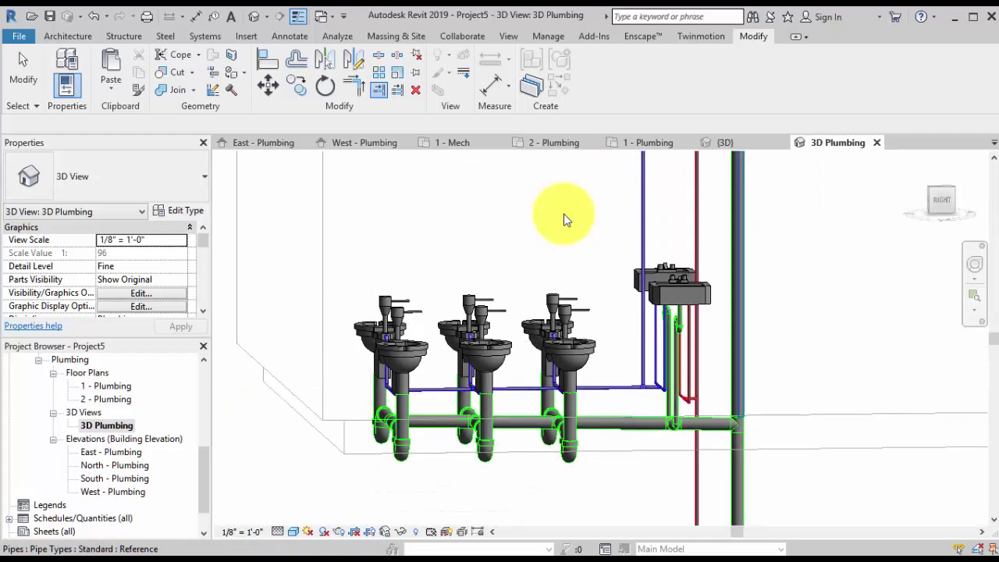
{"action": "middle_click_drag", "start_coordinate": [564, 215], "coordinate": [571, 275]}
{"action": "mouse_move", "coordinate": [563, 214]}
{"action": "middle_mouse_down", "text": "shift"}
{"action": "mouse_move", "coordinate": [488, 236]}
{"action": "mouse_move", "coordinate": [531, 367]}
{"action": "mouse_move", "coordinate": [564, 270]}
{"action": "middle_mouse_up", "text": "shift"}
{"action": "scroll", "coordinate": [564, 214], "scroll_direction": "down", "scroll_amount": 1}
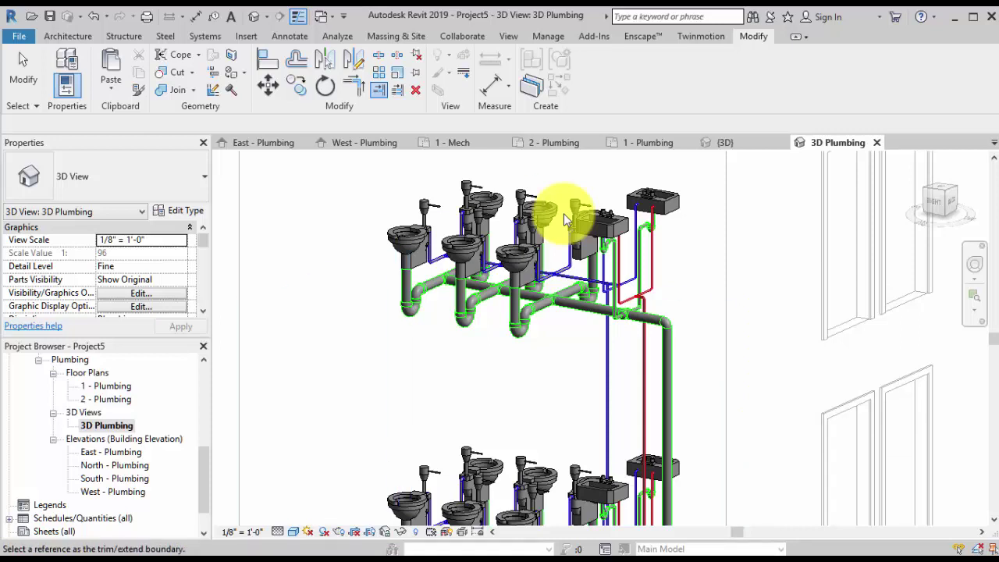
- Open the East - Plumbing elevation and set its view scale to 3/4" = 1'-0"
{"action": "double_click", "coordinate": [111, 452]}
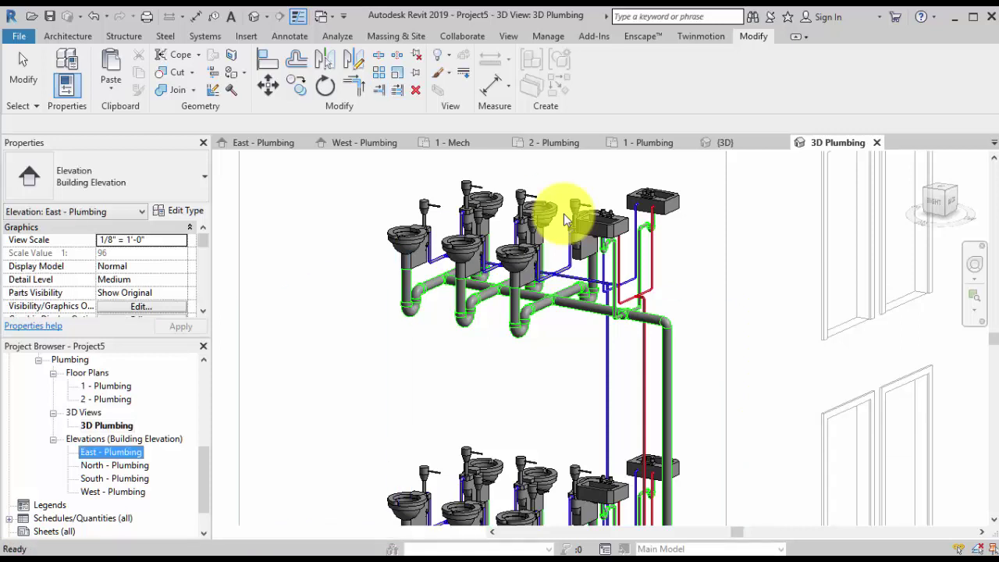
{"action": "scroll", "coordinate": [566, 221], "scroll_direction": "up", "scroll_amount": 6}
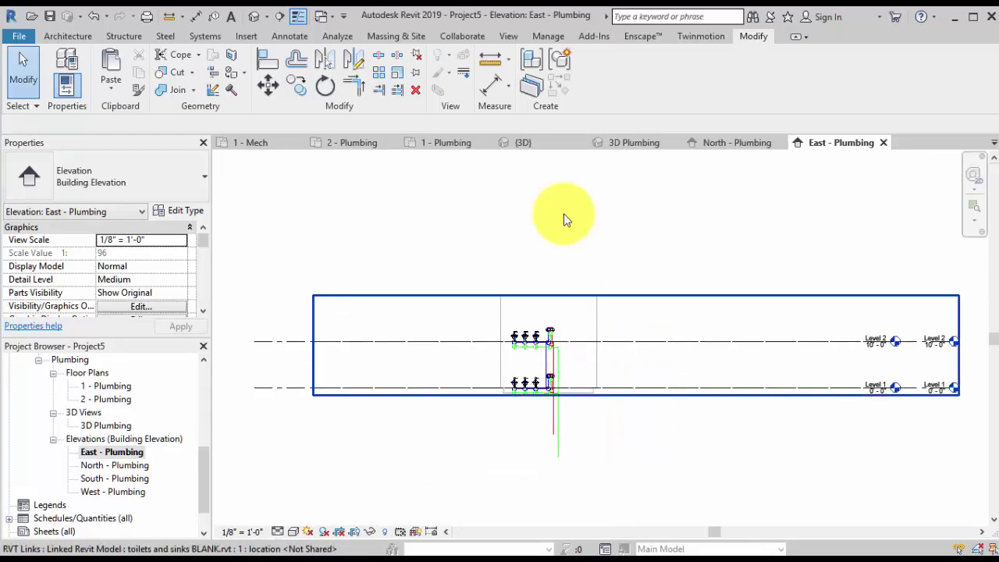
{"action": "middle_click_drag", "start_coordinate": [501, 324], "coordinate": [598, 429]}
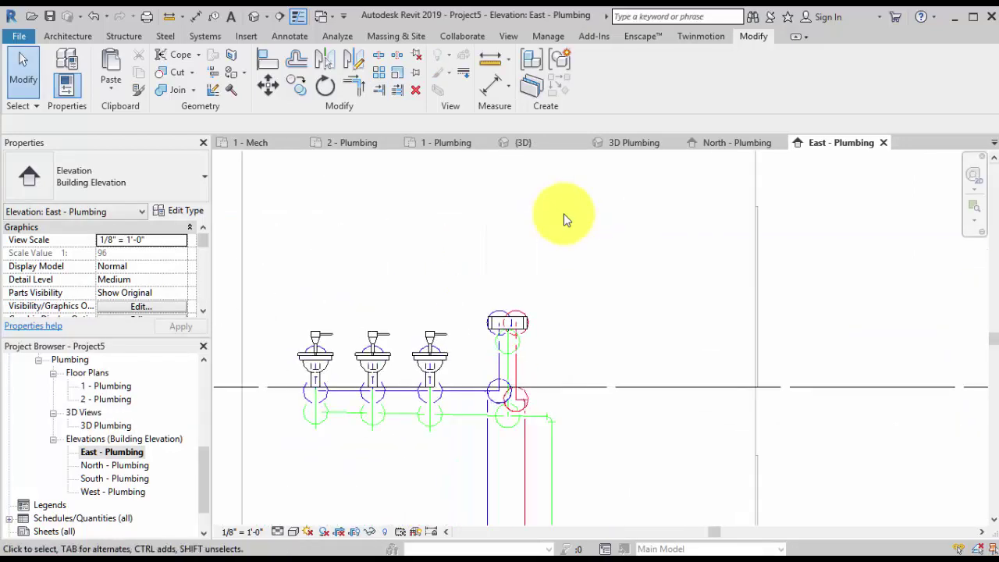
{"action": "scroll", "coordinate": [598, 430], "scroll_direction": "down", "scroll_amount": 1}
{"action": "left_click", "coordinate": [243, 532]}
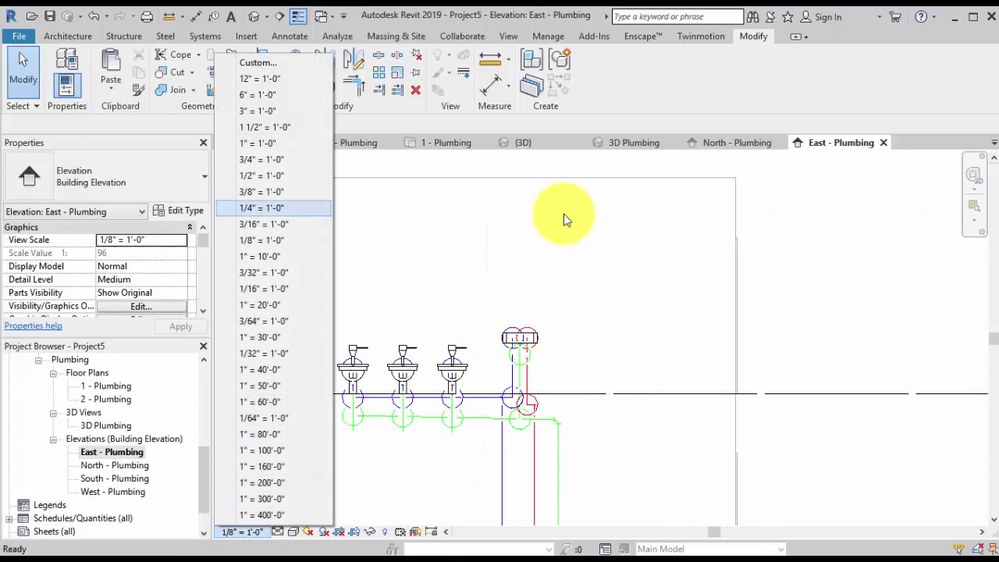
{"action": "left_click", "coordinate": [262, 160]}
{"action": "scroll", "coordinate": [564, 214], "scroll_direction": "down", "scroll_amount": 2}
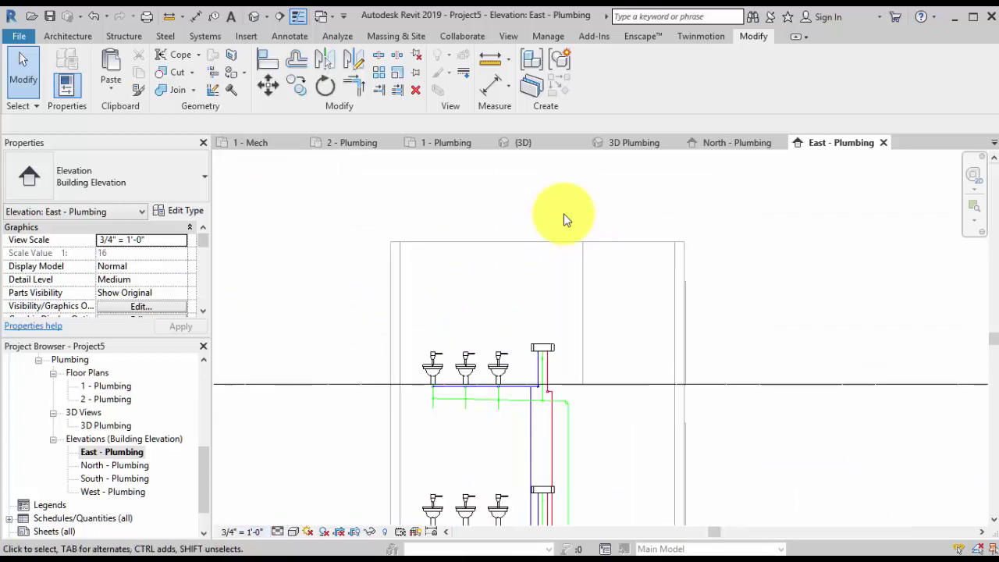
- Set the East - Plumbing elevation to the Shaded visual style and Fine detail level
{"action": "scroll", "coordinate": [565, 214], "scroll_direction": "up", "scroll_amount": 3}
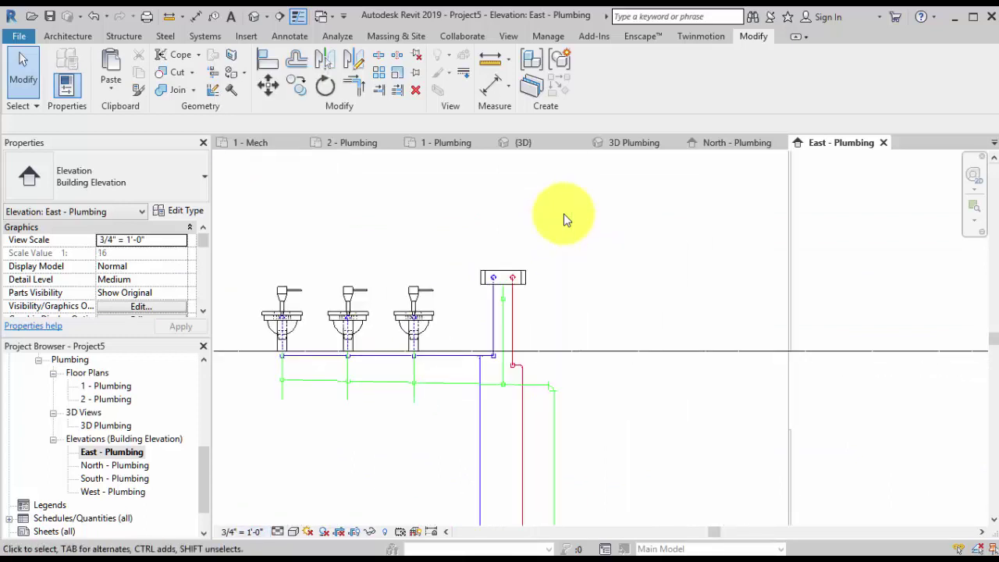
{"action": "left_click", "coordinate": [554, 421]}
{"action": "scroll", "coordinate": [594, 388], "scroll_direction": "up", "scroll_amount": 3}
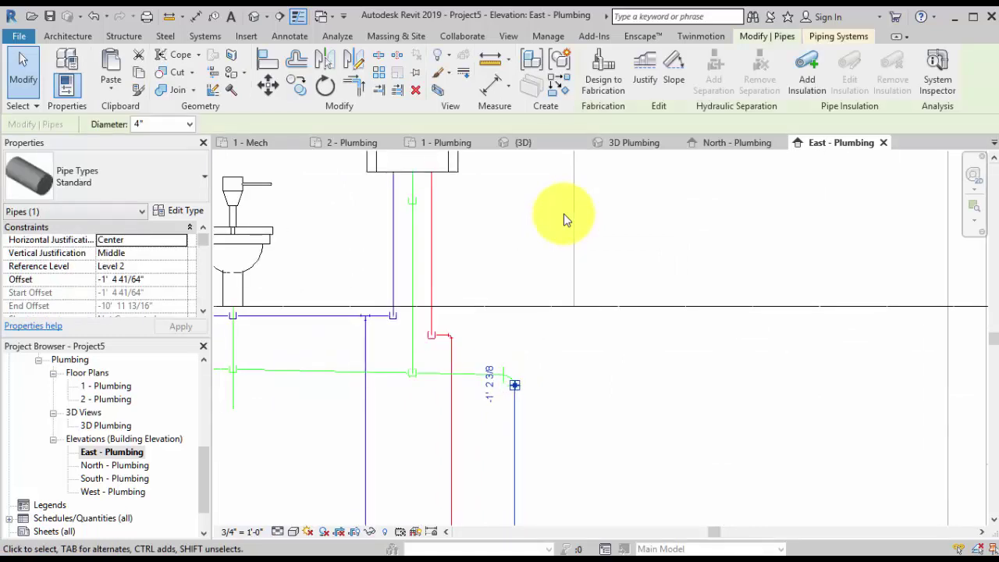
{"action": "left_click", "coordinate": [293, 531]}
{"action": "left_click", "coordinate": [336, 471]}
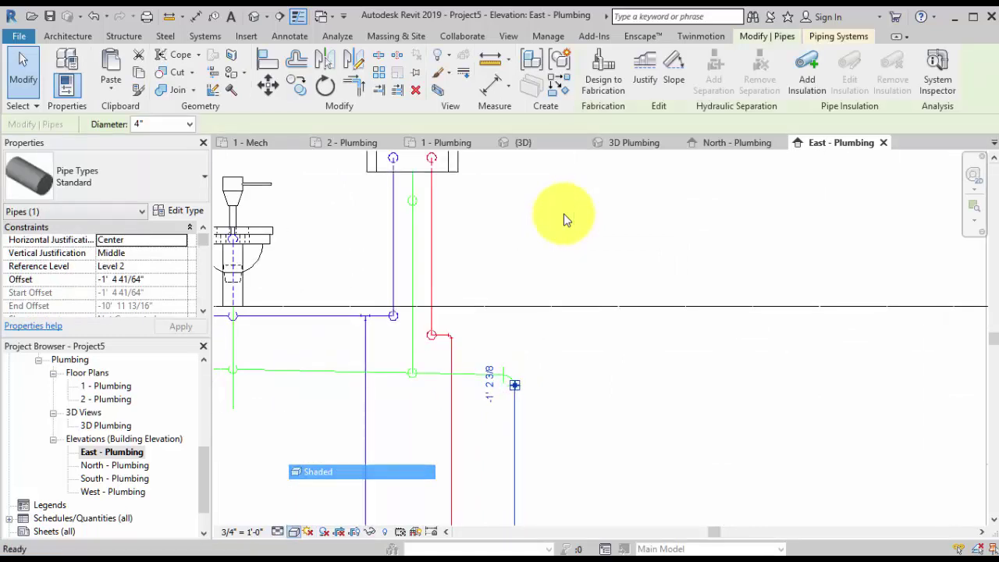
{"action": "left_click", "coordinate": [277, 532]}
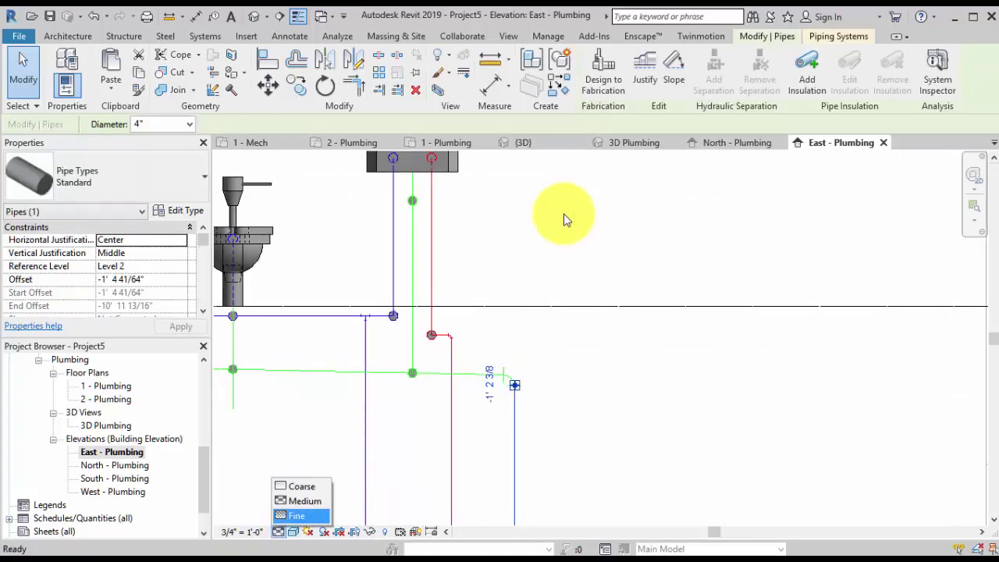
{"action": "left_click", "coordinate": [301, 515]}
{"action": "key", "text": "Escape"}
- Delete the elbow joining the Level 2 waste branch to the vertical waste riser
{"action": "middle_click_drag", "start_coordinate": [566, 220], "coordinate": [557, 242]}
{"action": "scroll", "coordinate": [566, 220], "scroll_direction": "down", "scroll_amount": 1}
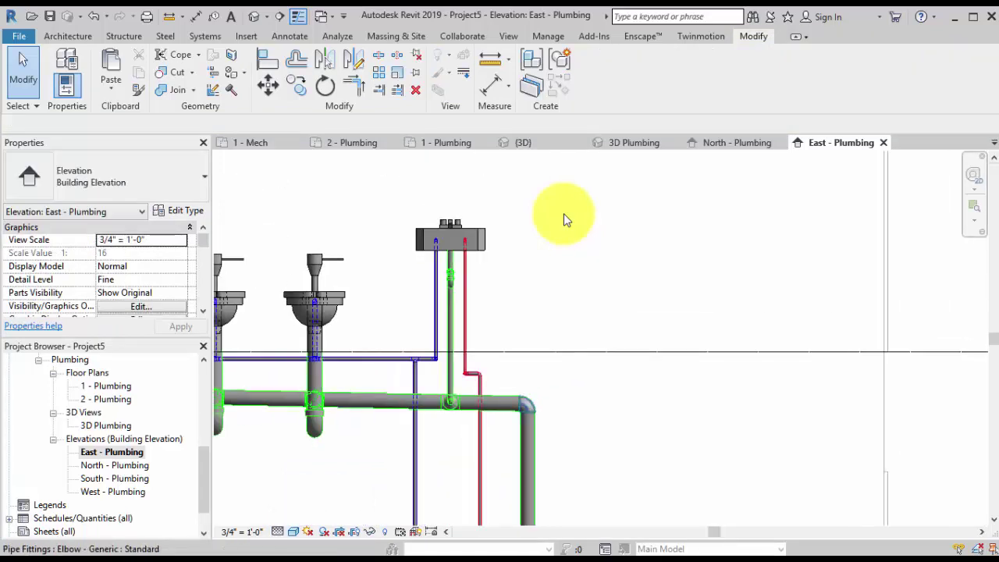
{"action": "left_click", "coordinate": [526, 404]}
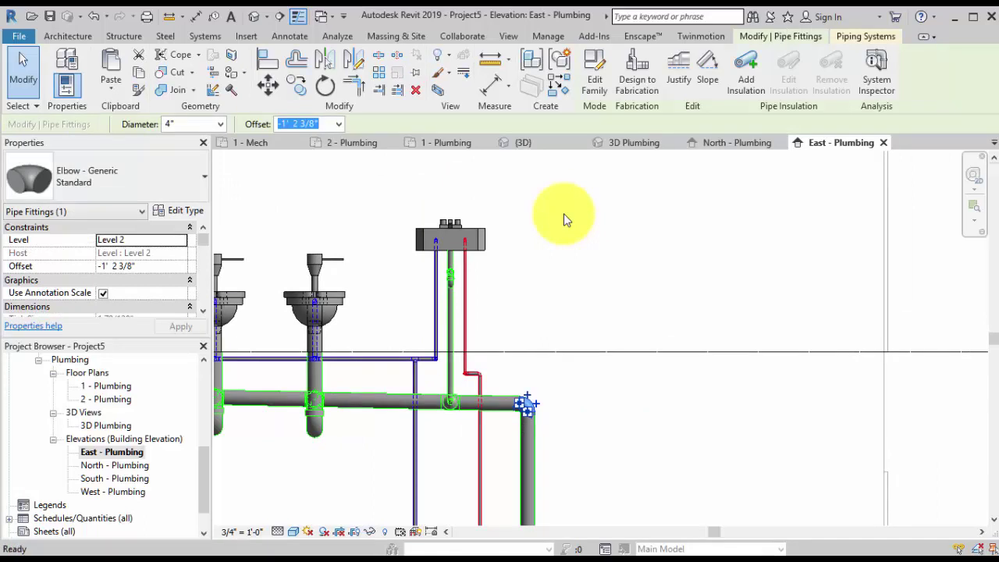
{"action": "key", "text": "Delete"}
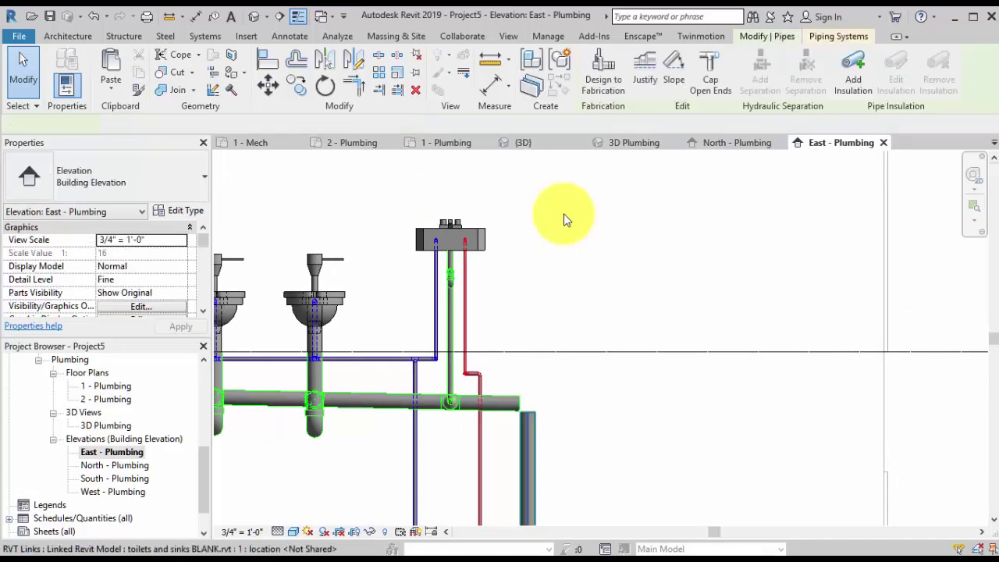
- Stretch the waste riser's open upper end vertically to about 9' above Level 2
{"action": "scroll", "coordinate": [567, 220], "scroll_direction": "down", "scroll_amount": 5}
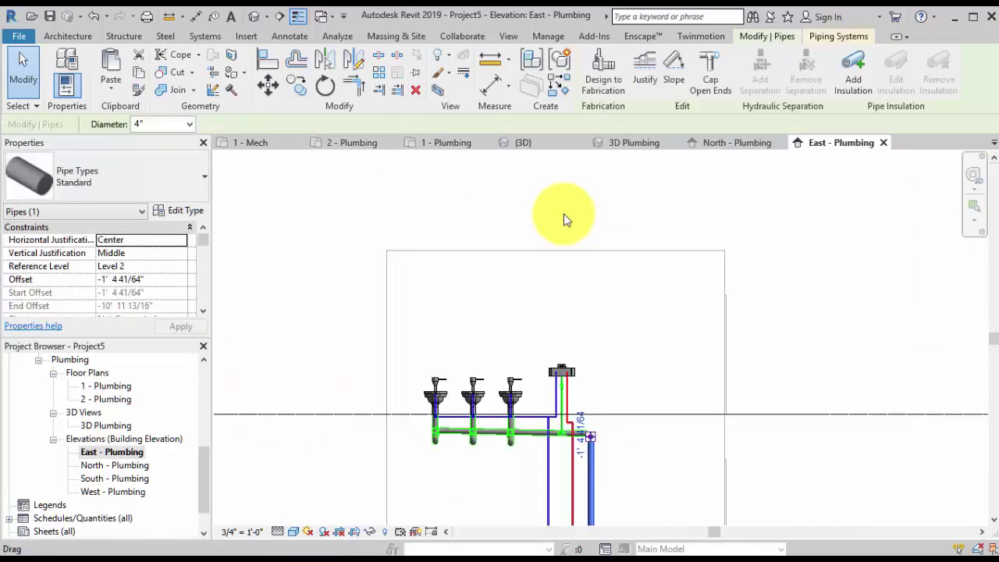
{"action": "mouse_move", "coordinate": [591, 436]}
{"action": "left_mouse_down"}
{"action": "mouse_move", "coordinate": [603, 324]}
{"action": "mouse_move", "coordinate": [591, 251]}
{"action": "left_mouse_up"}
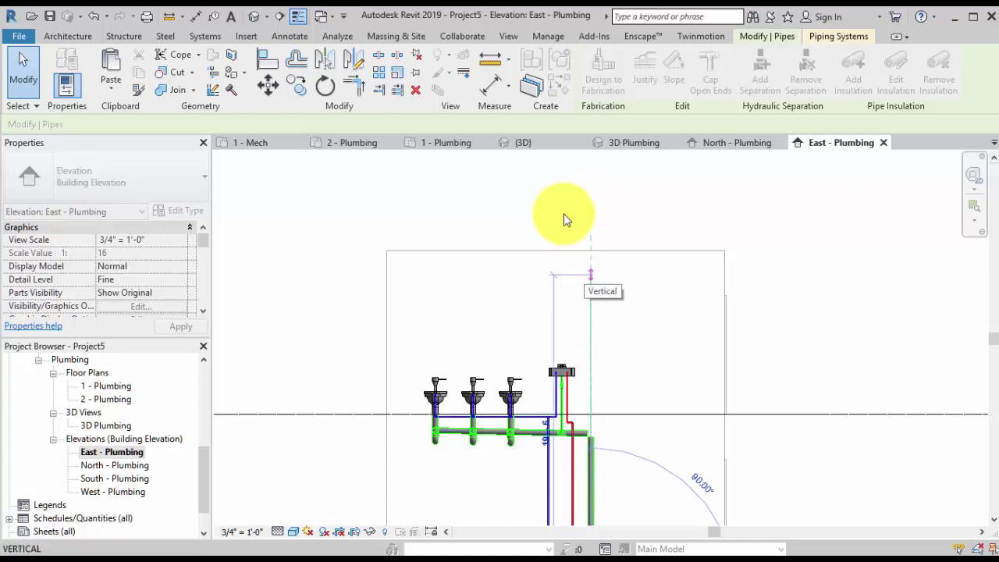
{"action": "left_click_drag", "start_coordinate": [591, 251], "coordinate": [567, 221]}
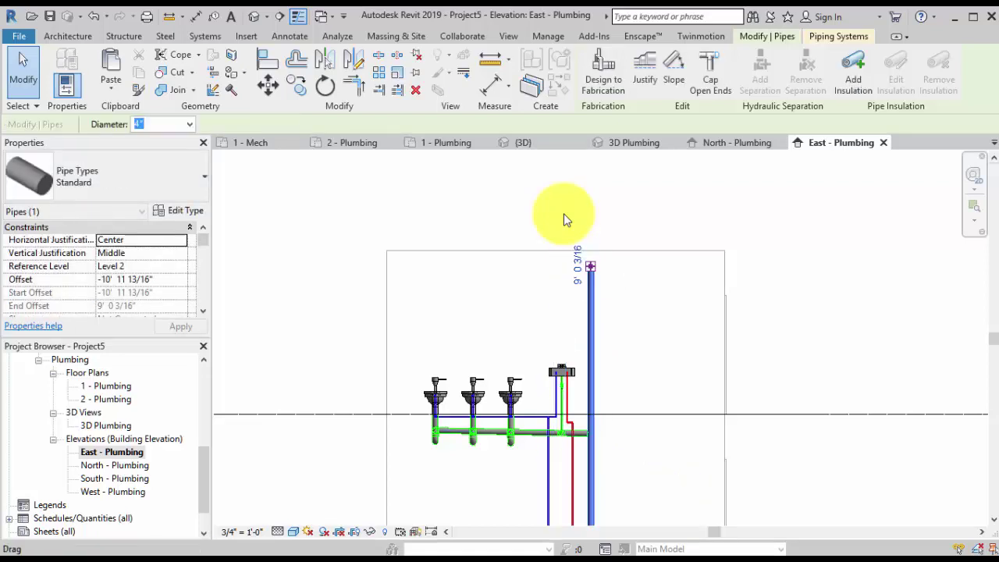
{"action": "scroll", "coordinate": [567, 220], "scroll_direction": "up", "scroll_amount": 2}
{"action": "scroll", "coordinate": [567, 221], "scroll_direction": "up", "scroll_amount": 2}
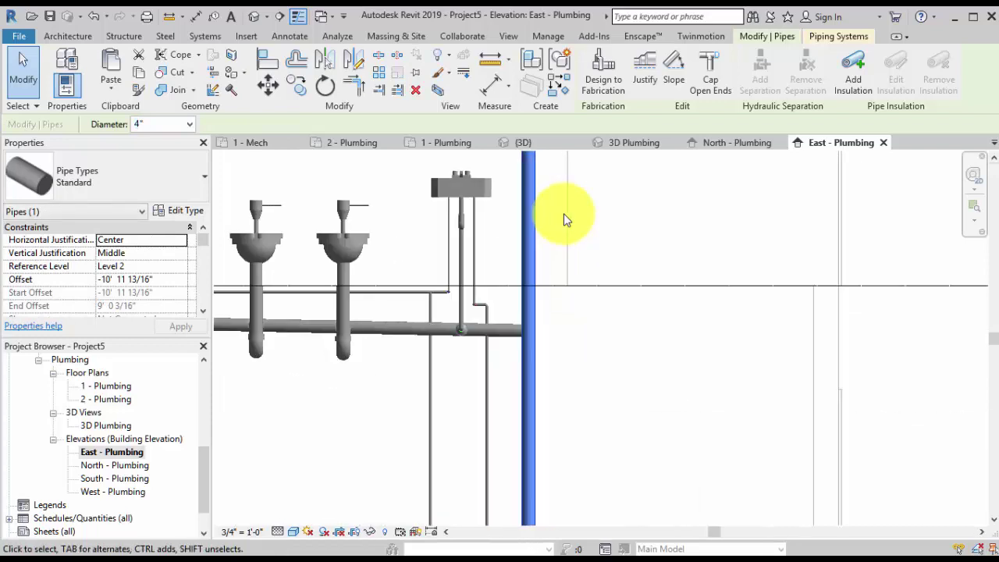
{"action": "mouse_move", "coordinate": [567, 220]}
{"action": "middle_mouse_down"}
{"action": "mouse_move", "coordinate": [587, 278]}
{"action": "mouse_move", "coordinate": [608, 450]}
{"action": "mouse_move", "coordinate": [566, 234]}
{"action": "mouse_move", "coordinate": [566, 367]}
{"action": "middle_mouse_up"}
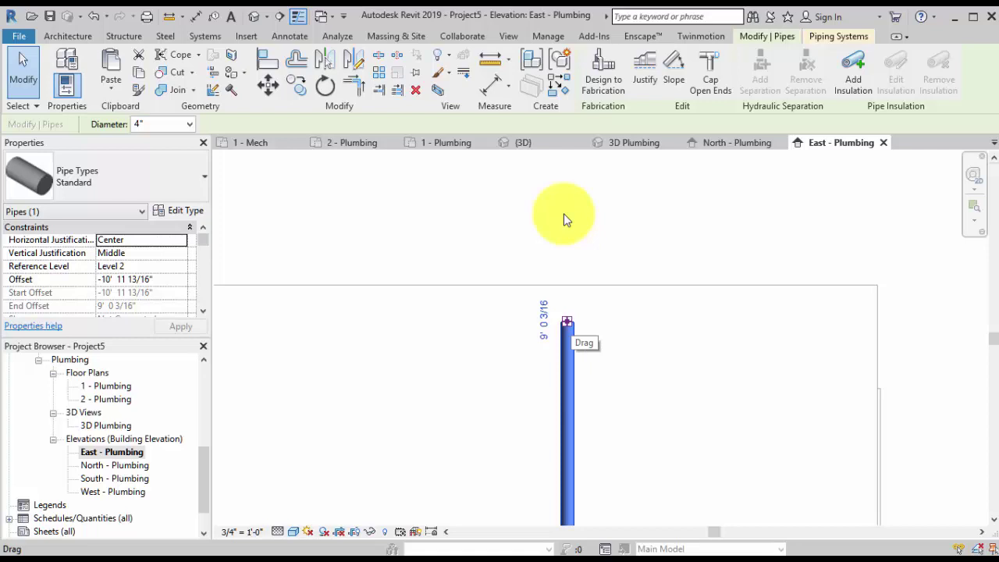
{"action": "right_click", "coordinate": [567, 321]}
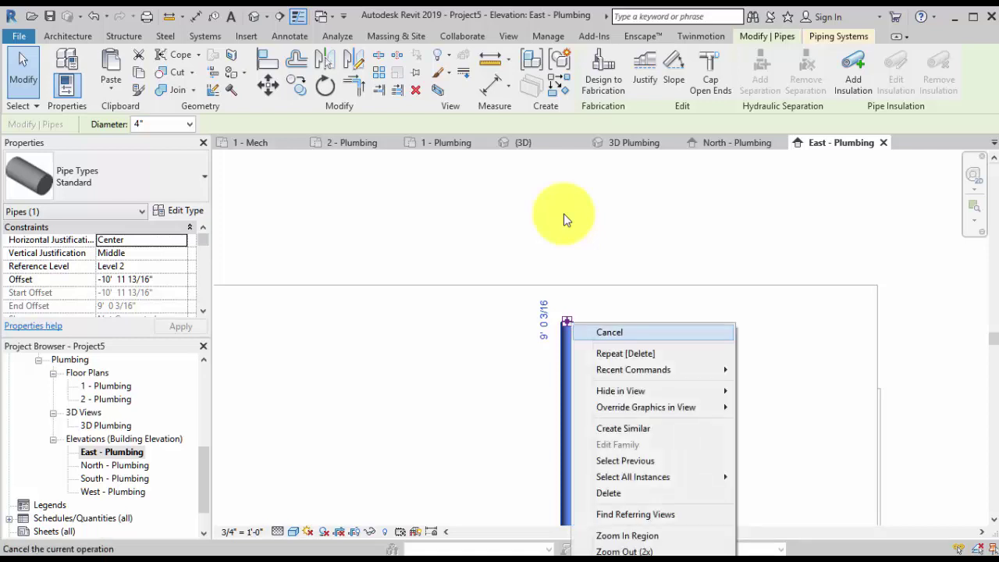
{"action": "right_click", "coordinate": [567, 319]}
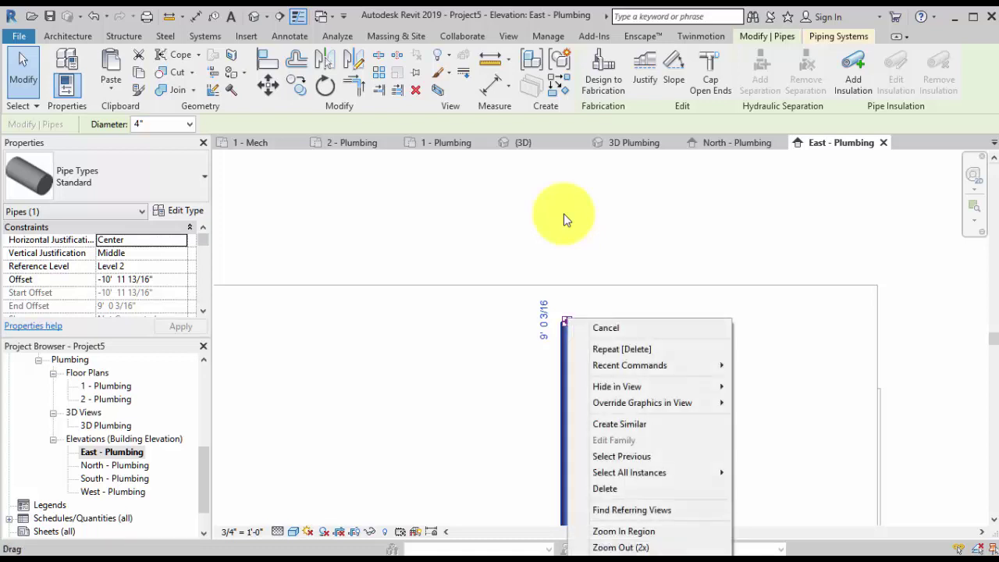
{"action": "key", "text": "Escape"}
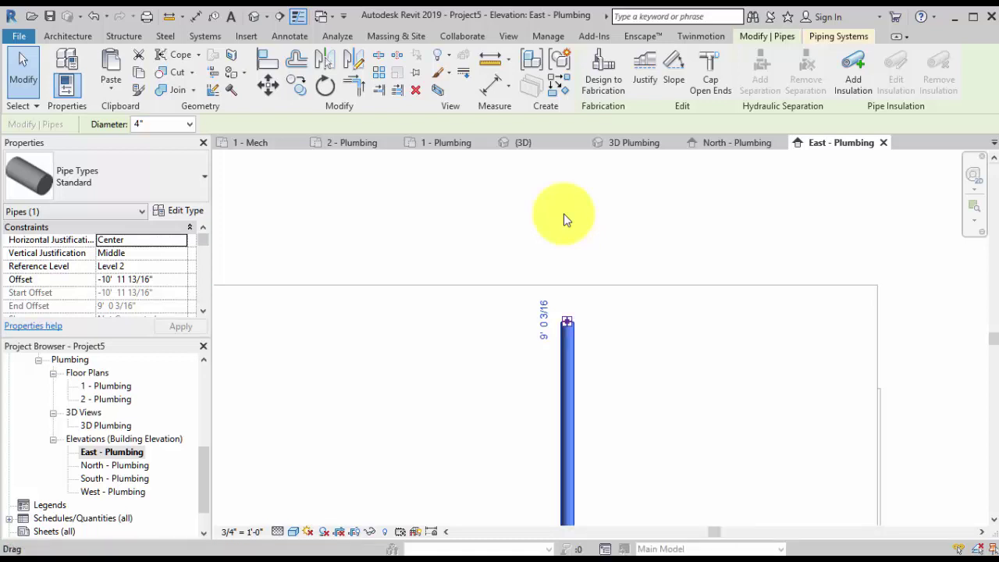
{"action": "right_click", "coordinate": [568, 320]}
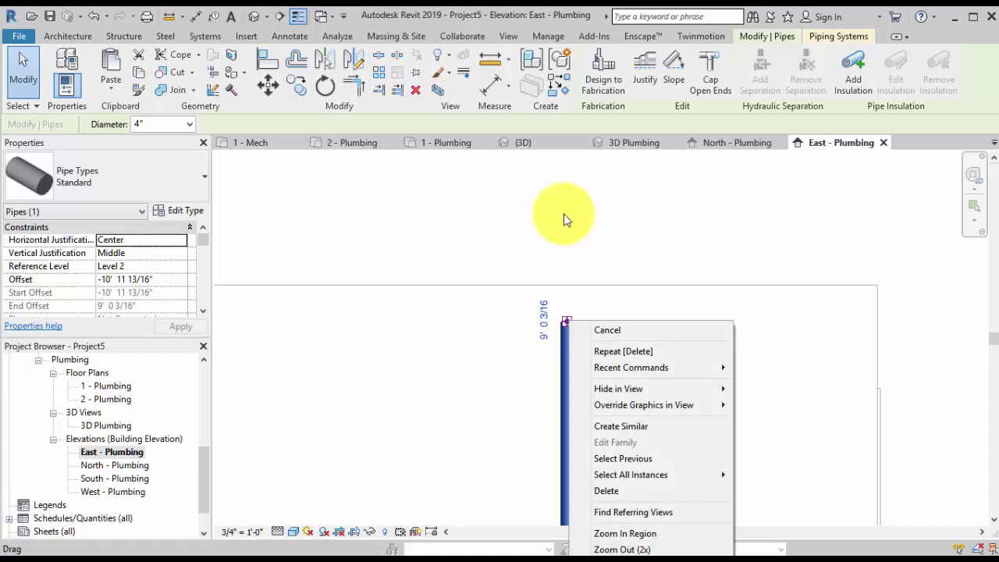
{"action": "key", "text": "Escape"}
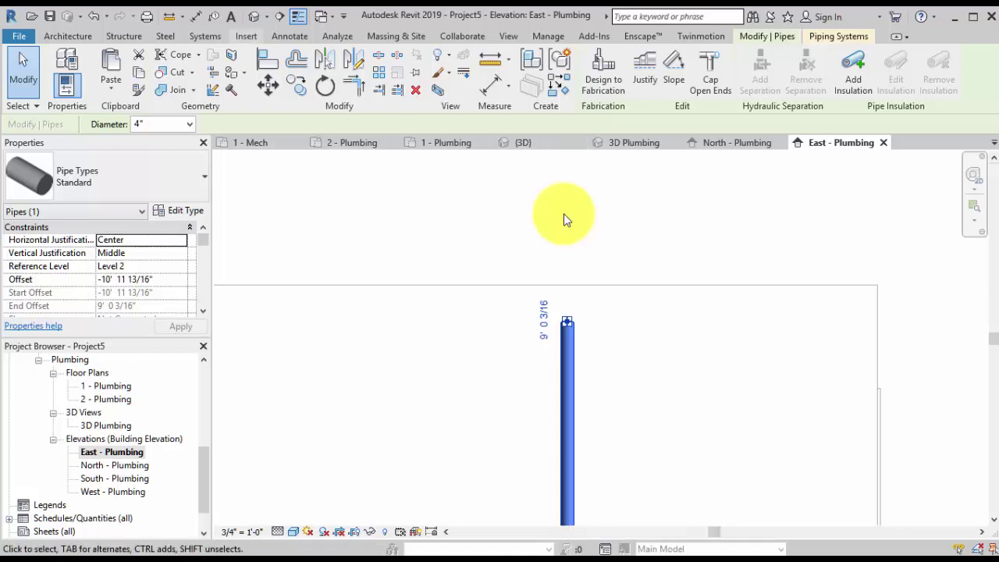
- Draw a 4" pipe about 1'-7" long from the riser's upper end, angled up and away toward the fixture side at 155°
{"action": "left_click", "coordinate": [563, 213]}
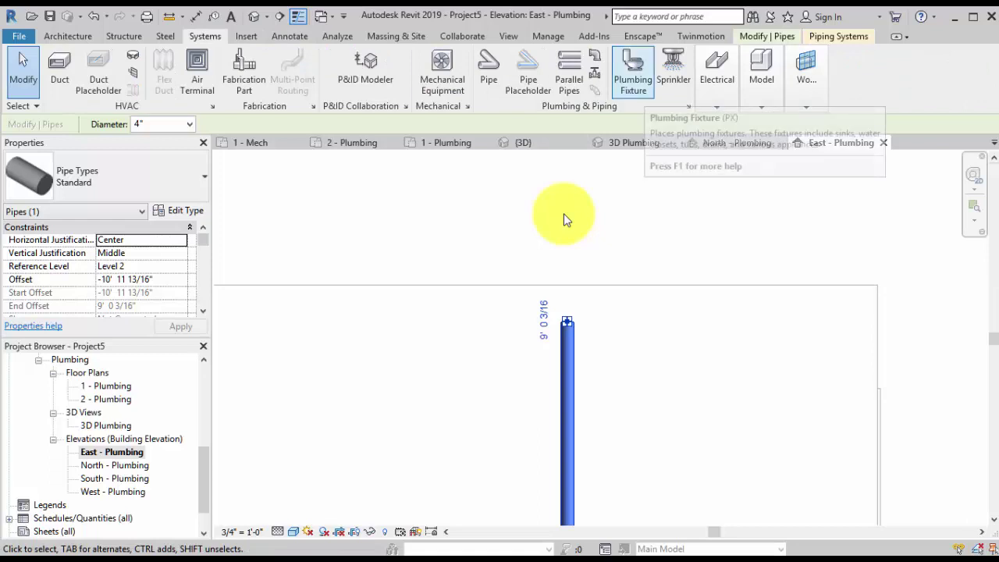
{"action": "left_click", "coordinate": [488, 72]}
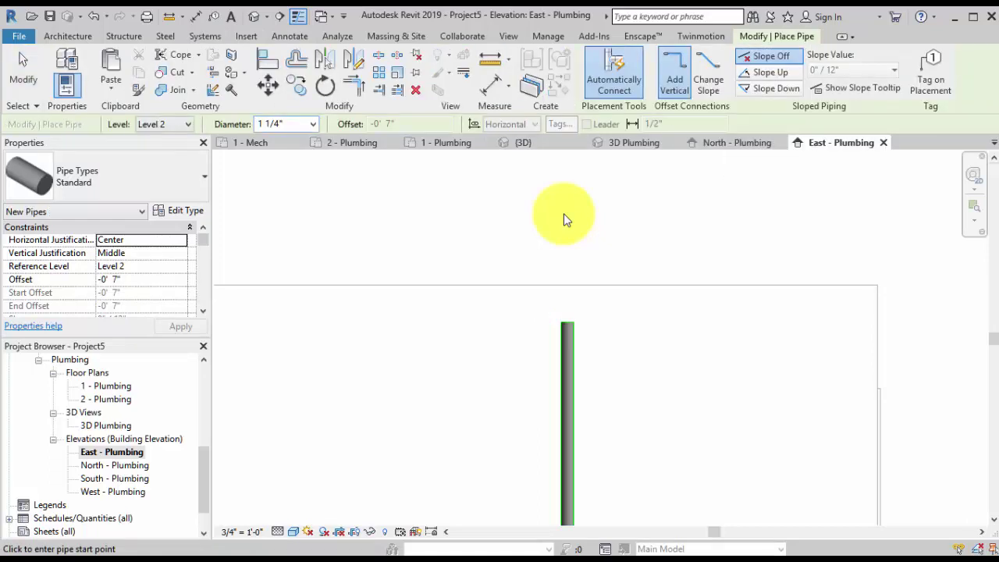
{"action": "left_click", "coordinate": [567, 220]}
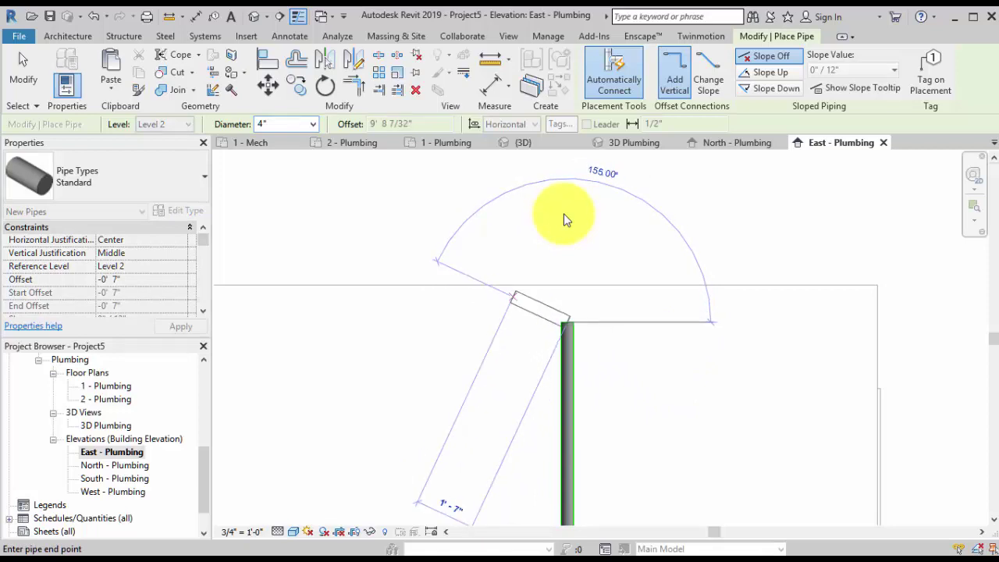
{"action": "left_click", "coordinate": [513, 297]}
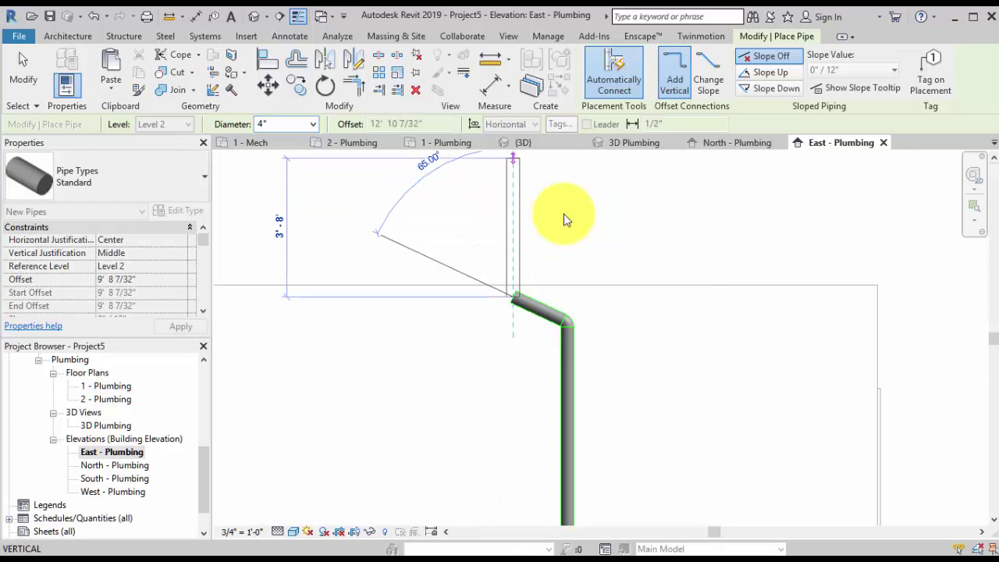
- Continue the 4" pipe upward through the roof to about 14'-7" above Level 2 and finish the run
{"action": "middle_click_drag", "start_coordinate": [512, 155], "coordinate": [513, 238]}
{"action": "scroll", "coordinate": [567, 220], "scroll_direction": "down", "scroll_amount": 2}
{"action": "left_click", "coordinate": [567, 219]}
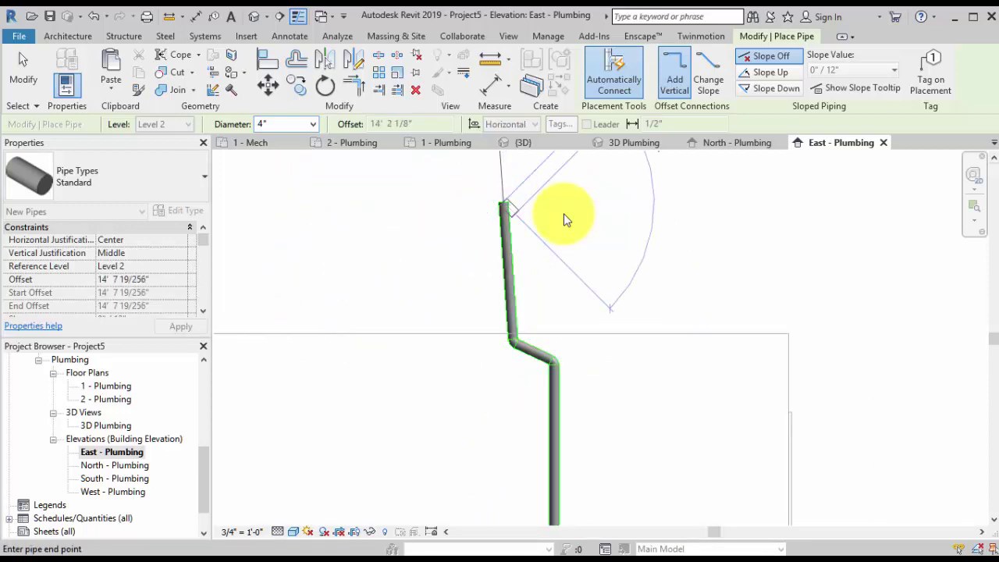
{"action": "key", "text": "Escape"}
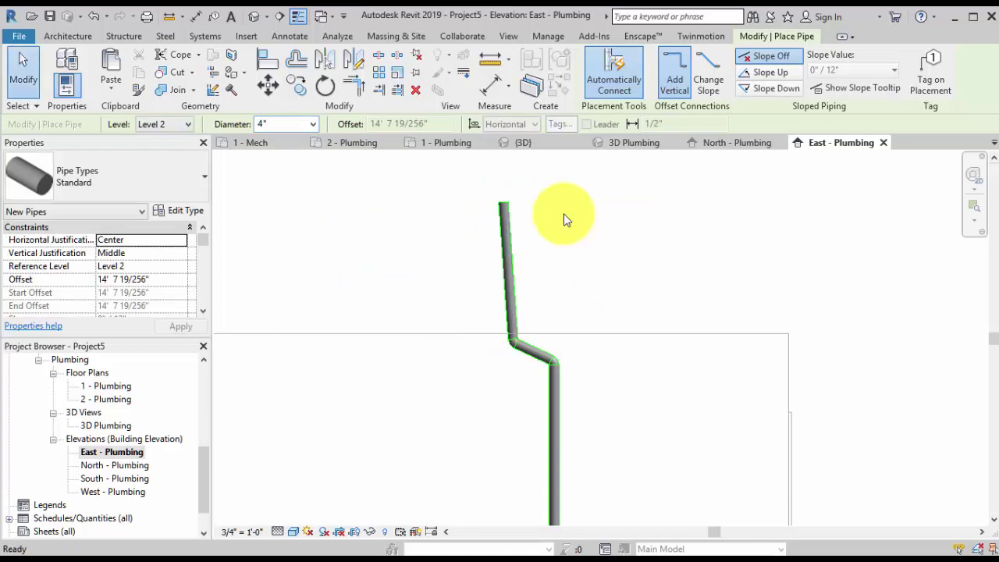
{"action": "key", "text": "Escape"}
- Straighten the slanted pipe above the roof to vertical by moving its open upper end in line with its base
{"action": "left_click", "coordinate": [567, 219]}
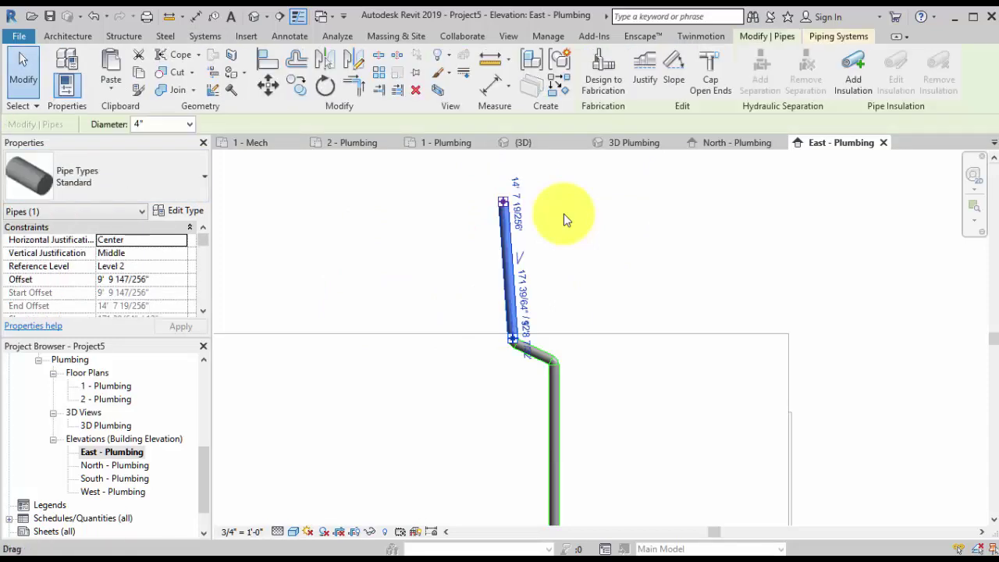
{"action": "mouse_move", "coordinate": [503, 202]}
{"action": "left_mouse_down"}
{"action": "mouse_move", "coordinate": [535, 201]}
{"action": "mouse_move", "coordinate": [513, 201]}
{"action": "left_mouse_up"}
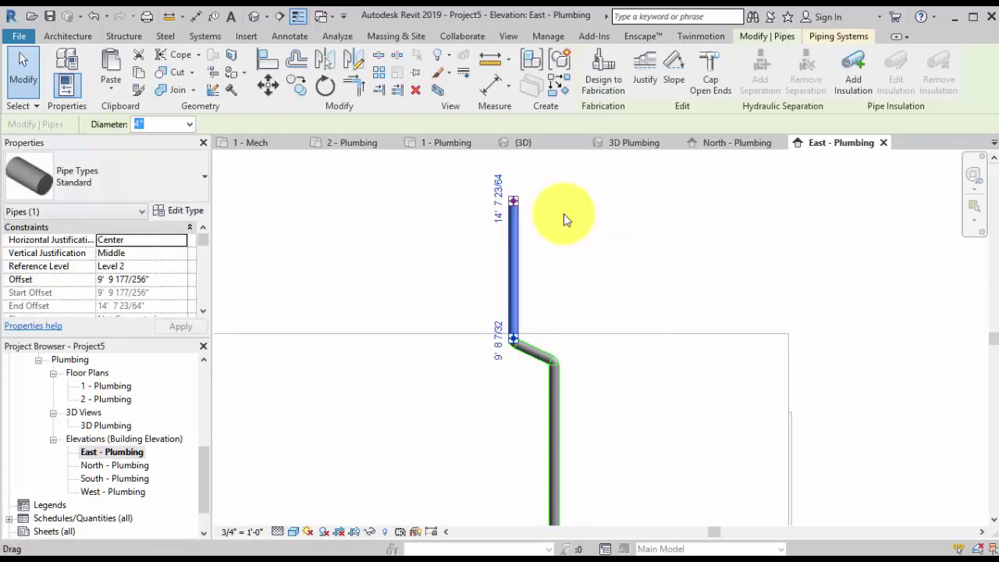
{"action": "left_click", "coordinate": [564, 215]}
- Draw a 4" vent from the riser above the Level 2 fixtures, sloping down about 8'-6", then dropping vertically into the waste branch
{"action": "middle_click_drag", "start_coordinate": [564, 214], "coordinate": [548, 131]}
{"action": "scroll", "coordinate": [564, 219], "scroll_direction": "down", "scroll_amount": 4}
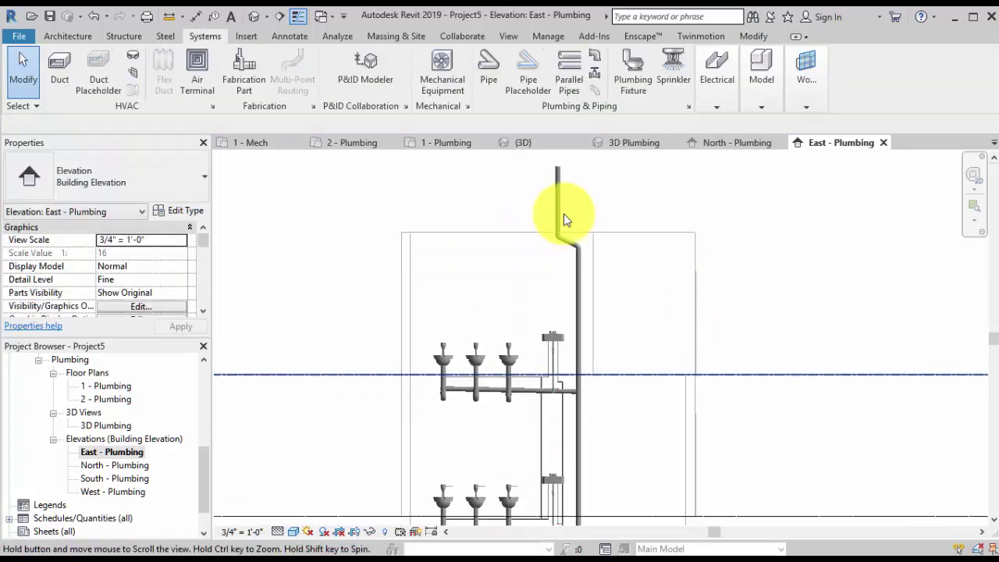
{"action": "scroll", "coordinate": [565, 218], "scroll_direction": "up", "scroll_amount": 2}
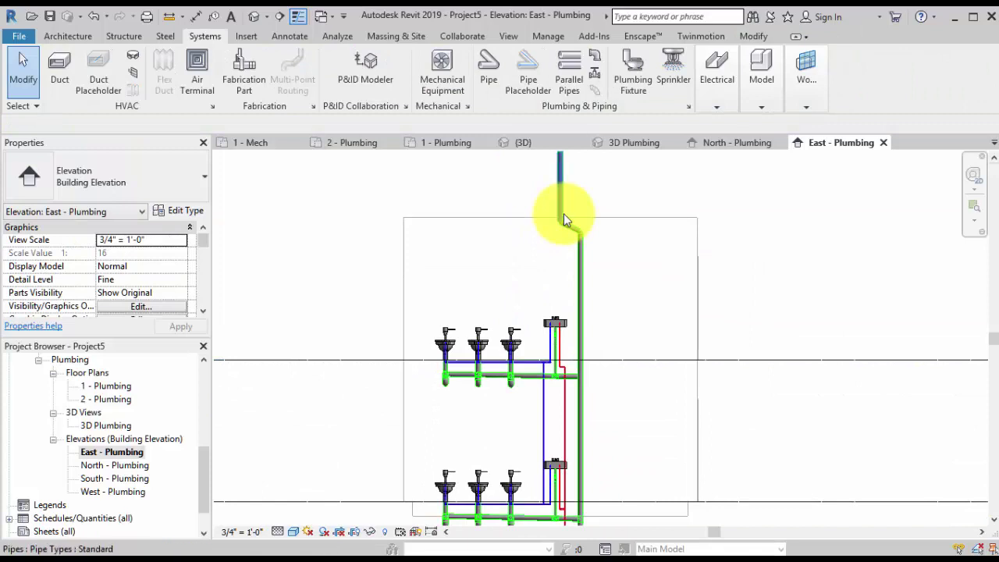
{"action": "middle_click_drag", "start_coordinate": [560, 155], "coordinate": [564, 215]}
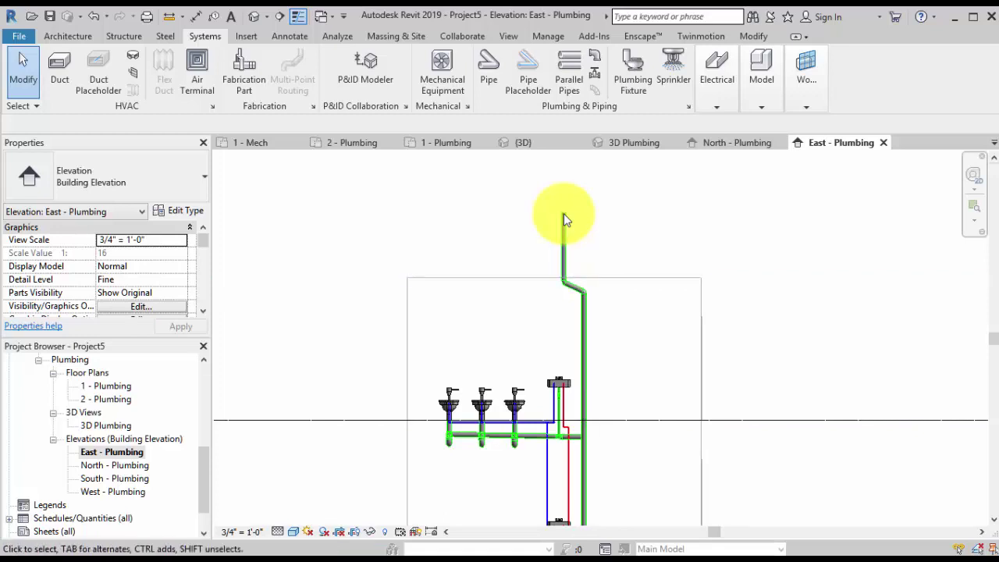
{"action": "scroll", "coordinate": [566, 220], "scroll_direction": "up", "scroll_amount": 4}
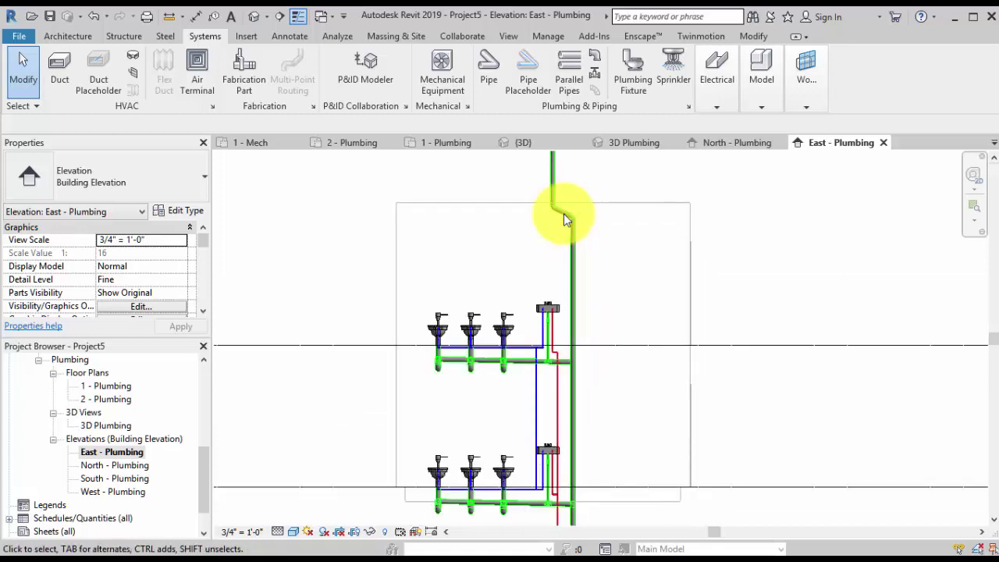
{"action": "middle_click_drag", "start_coordinate": [562, 248], "coordinate": [563, 214]}
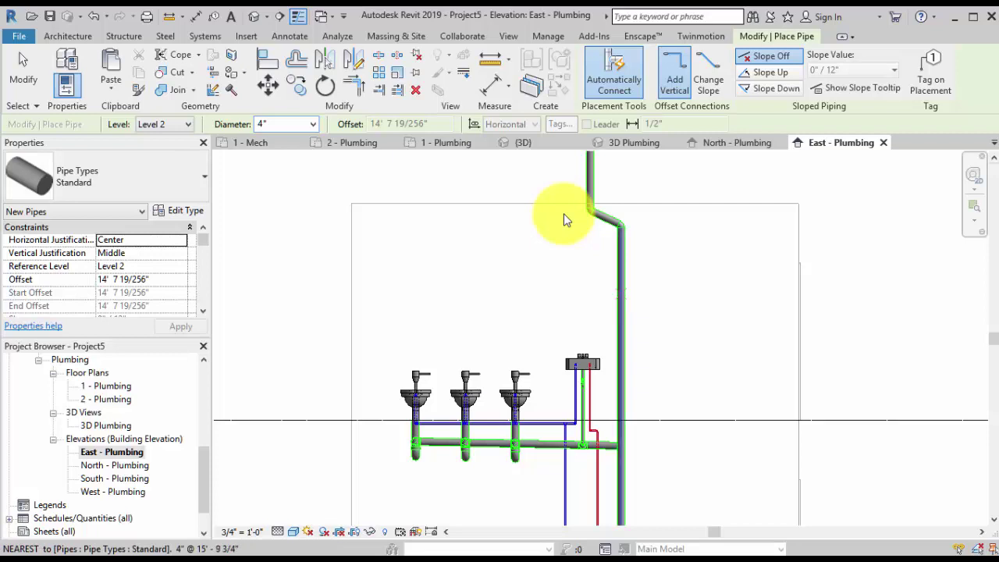
{"action": "left_click", "coordinate": [621, 294]}
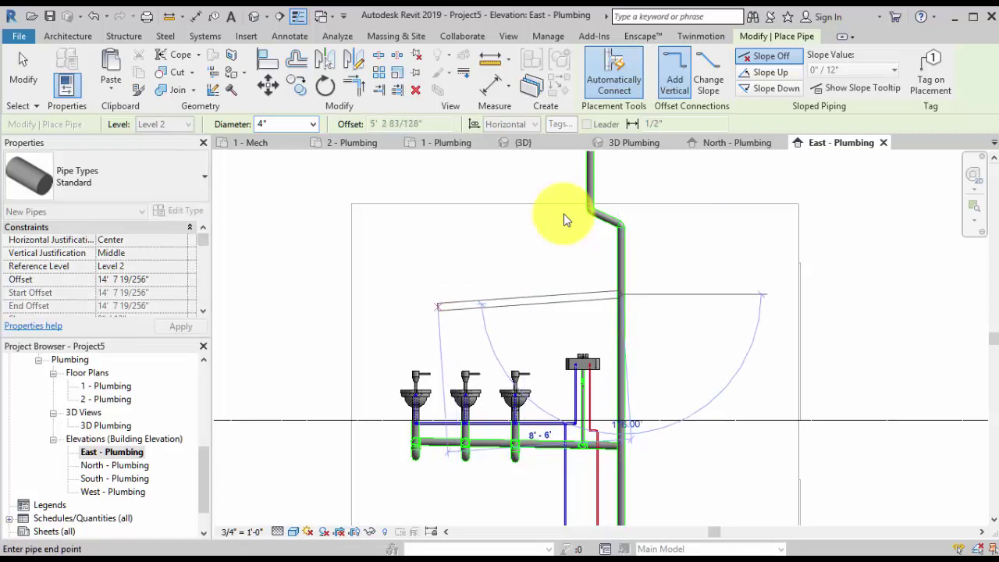
{"action": "left_click", "coordinate": [438, 306]}
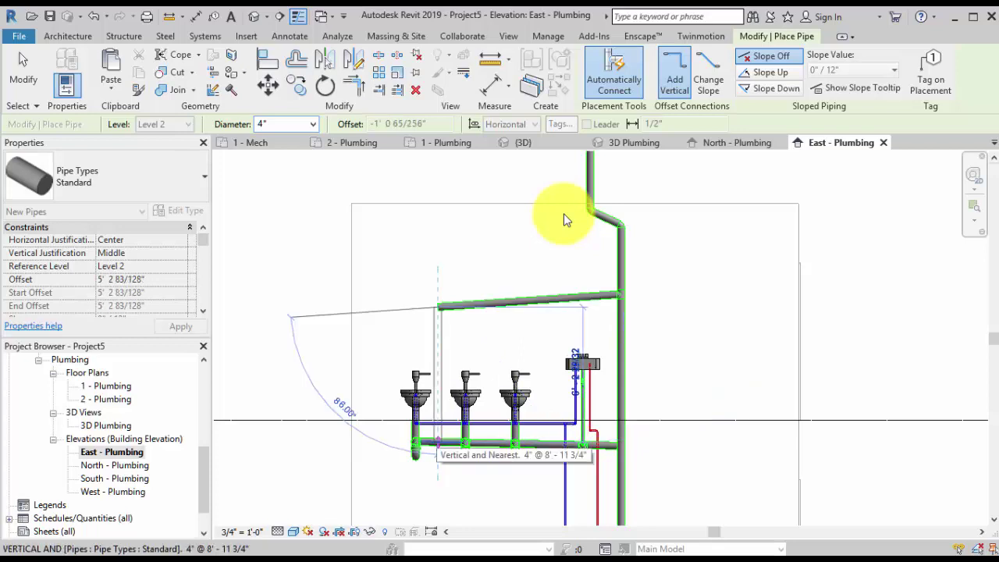
{"action": "left_click", "coordinate": [438, 443]}
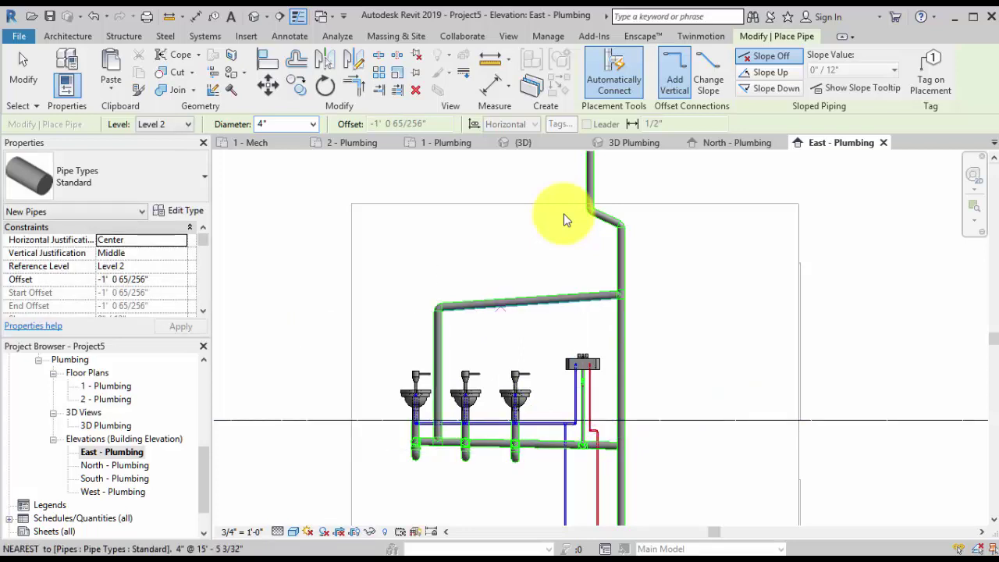
- Add two more vertical 4" vent pipes connecting the sloped vent to the Level 2 waste branch between the fixtures
{"action": "left_click", "coordinate": [497, 306]}
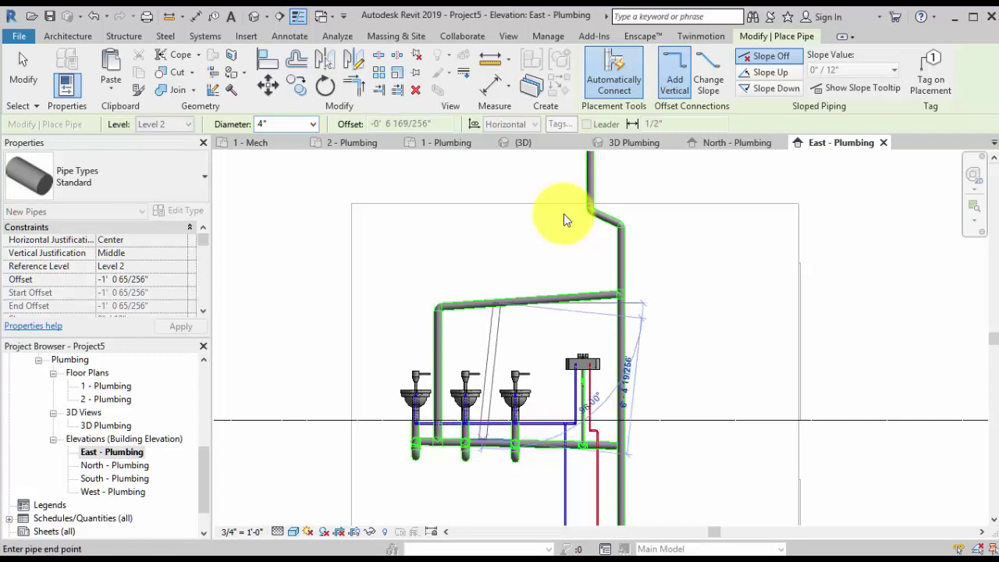
{"action": "left_click", "coordinate": [496, 443]}
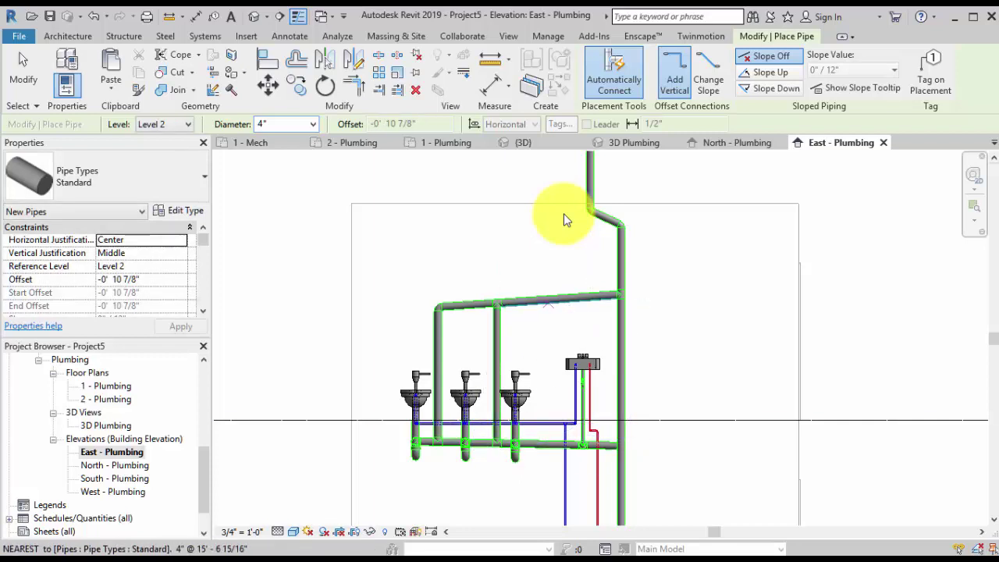
{"action": "left_click", "coordinate": [548, 304]}
{"action": "left_click", "coordinate": [548, 443]}
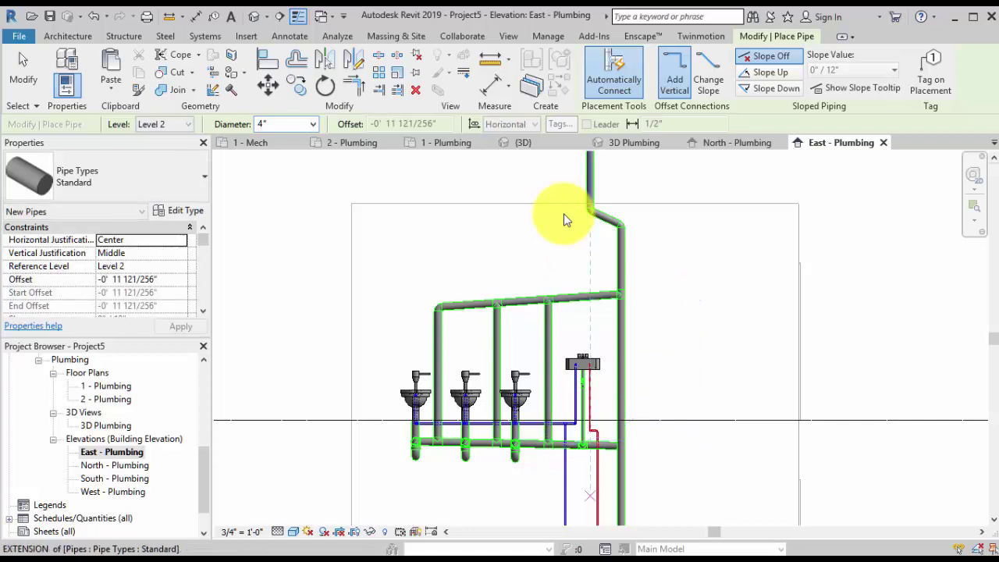
- Switch to the 3D Plumbing view and examine the vent piping above the Level 2 fixtures
{"action": "middle_click_drag", "start_coordinate": [626, 210], "coordinate": [564, 214]}
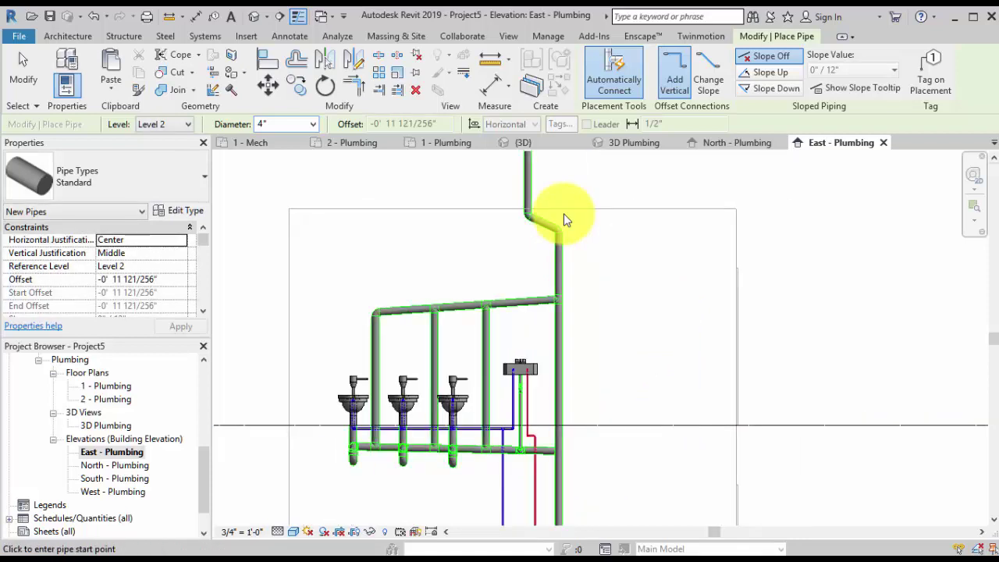
{"action": "key", "text": "ctrl+Tab"}
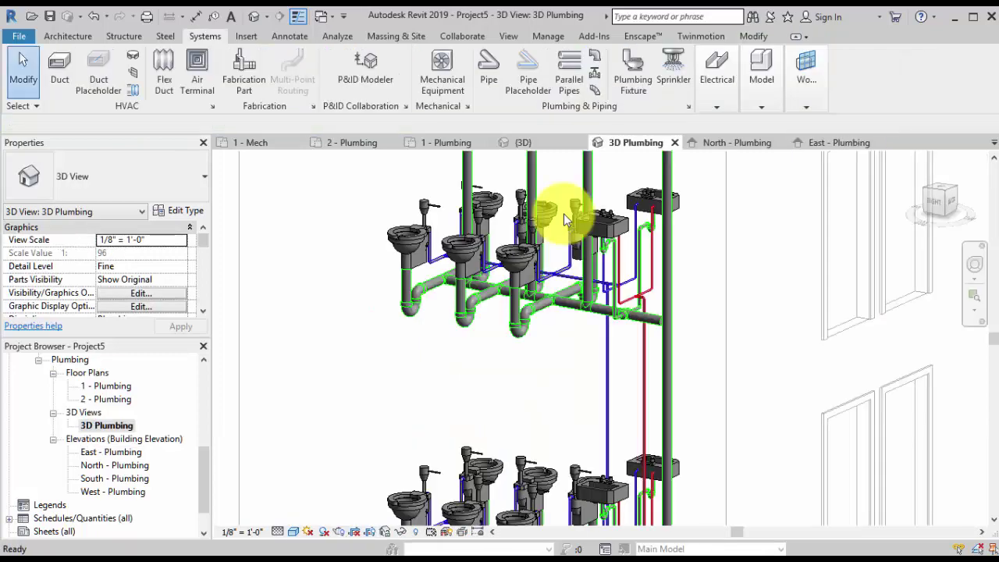
{"action": "scroll", "coordinate": [566, 220], "scroll_direction": "down", "scroll_amount": 3}
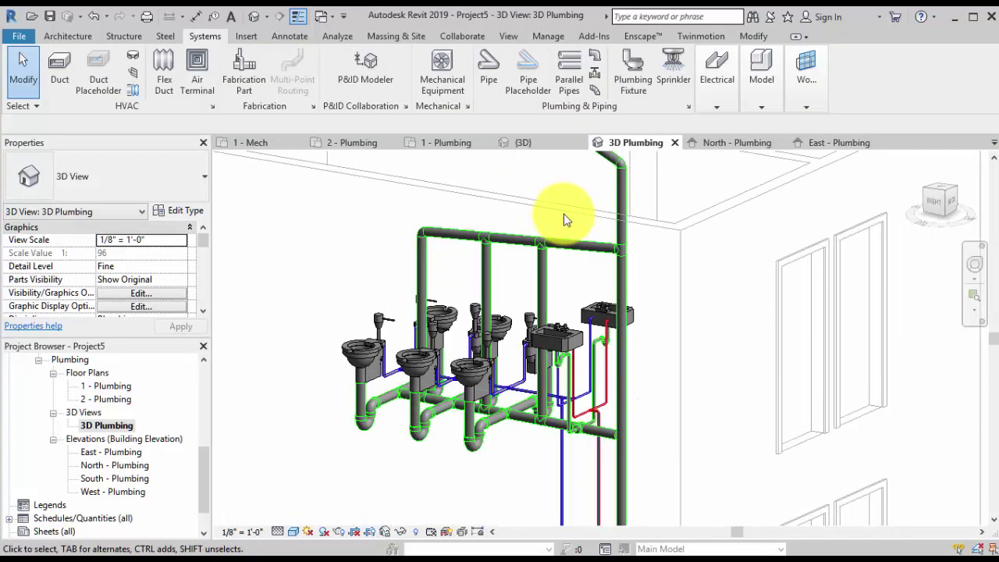
{"action": "middle_click_drag", "start_coordinate": [566, 220], "coordinate": [581, 348]}
{"action": "scroll", "coordinate": [566, 220], "scroll_direction": "up", "scroll_amount": 3}
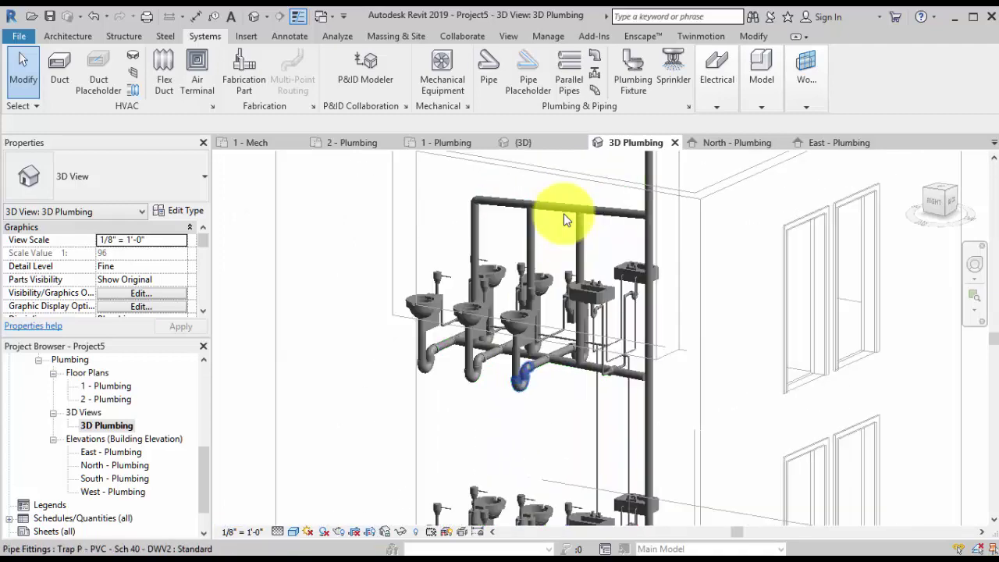
{"action": "scroll", "coordinate": [566, 220], "scroll_direction": "up", "scroll_amount": 2}
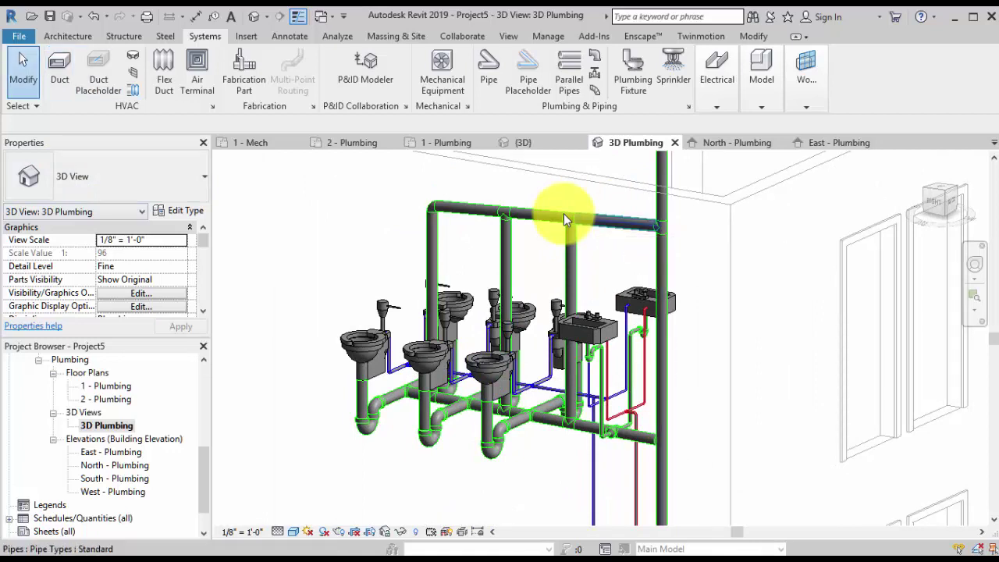
{"action": "key", "text": "Tab"}
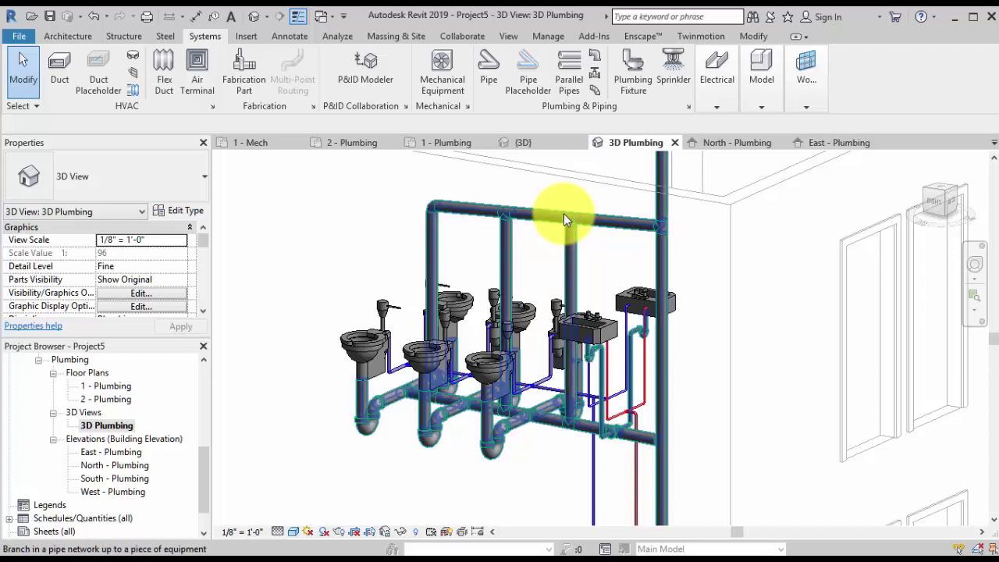
{"action": "key", "text": "Tab"}
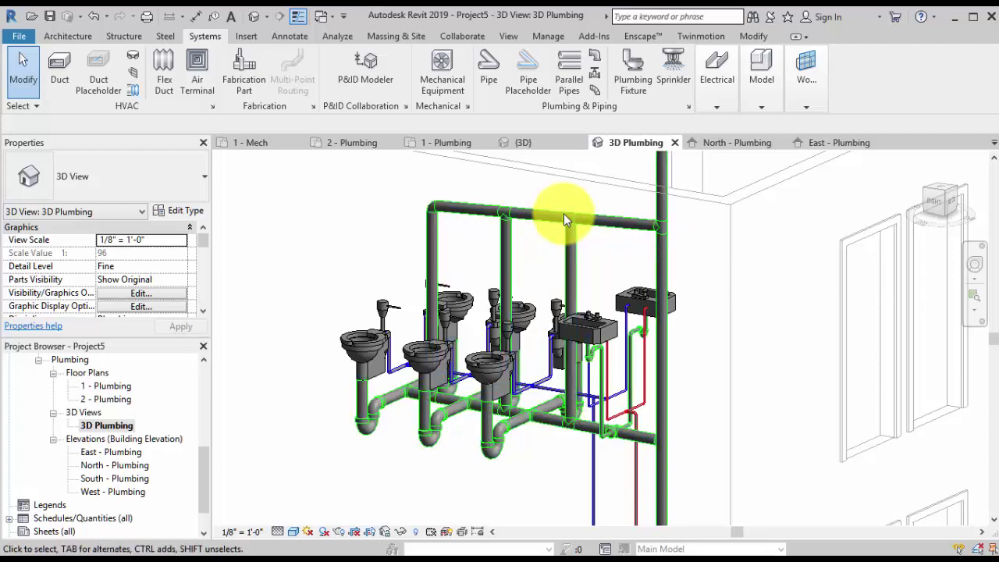
{"action": "left_click", "coordinate": [566, 220]}
{"action": "left_click", "coordinate": [566, 220]}
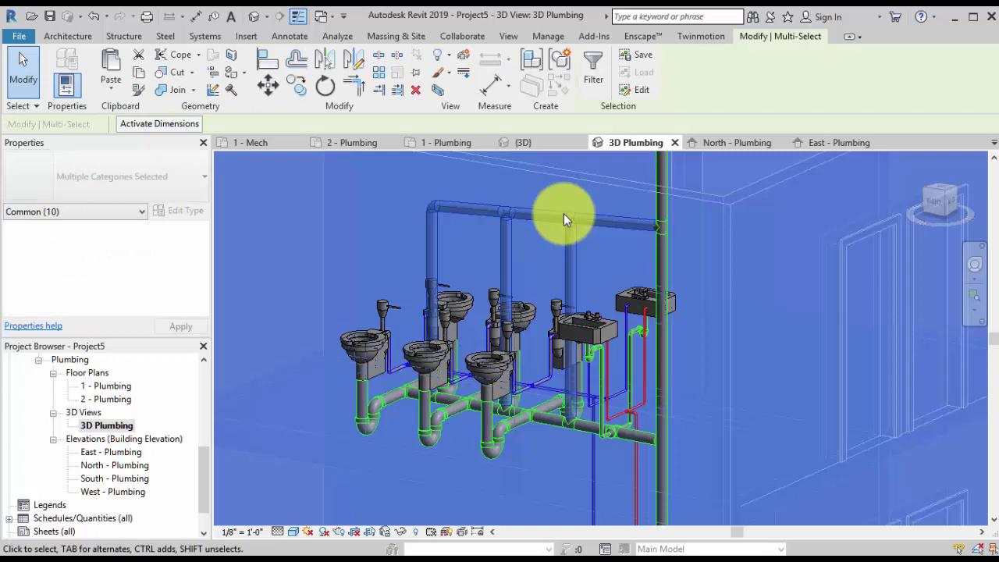
{"action": "key", "text": "Escape"}
- Copy the Level 2 sloped vent with its fittings and three vertical vents, excluding the riser tee, and paste them aligned to Level 1
{"action": "middle_click_drag", "start_coordinate": [566, 219], "coordinate": [636, 243]}
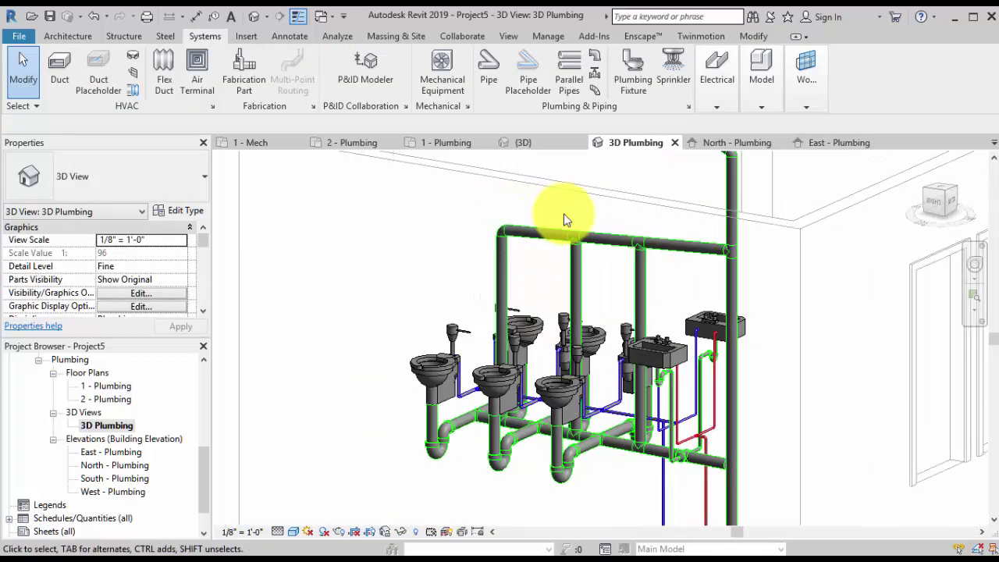
{"action": "middle_click_drag", "start_coordinate": [566, 219], "coordinate": [669, 258]}
{"action": "left_click_drag", "start_coordinate": [303, 217], "coordinate": [846, 334]}
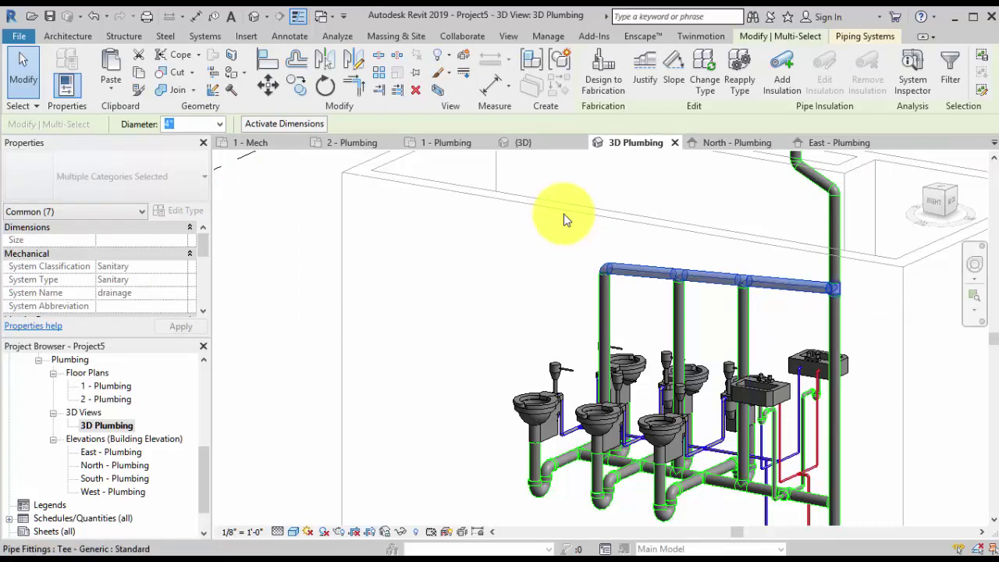
{"action": "key", "text": "alt"}
{"action": "scroll", "coordinate": [566, 221], "scroll_direction": "up", "scroll_amount": 3}
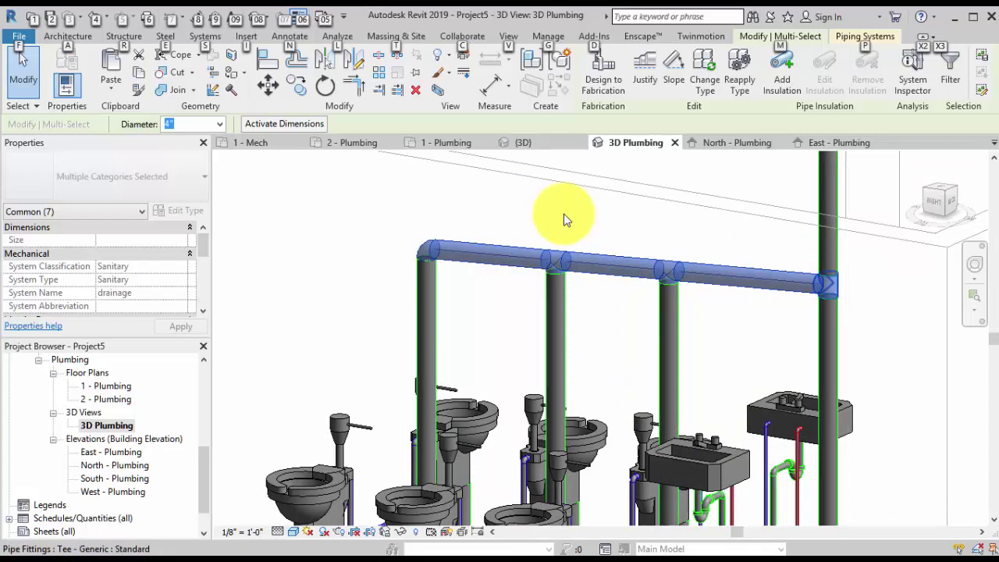
{"action": "left_click", "coordinate": [829, 286], "text": "shift"}
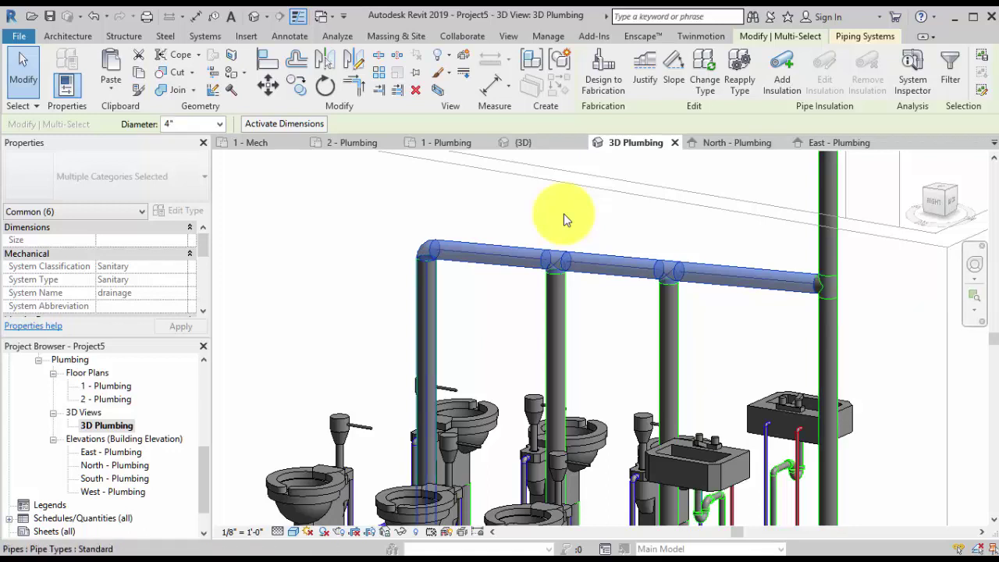
{"action": "left_click", "coordinate": [426, 335], "text": "ctrl"}
{"action": "left_click", "coordinate": [556, 335], "text": "ctrl"}
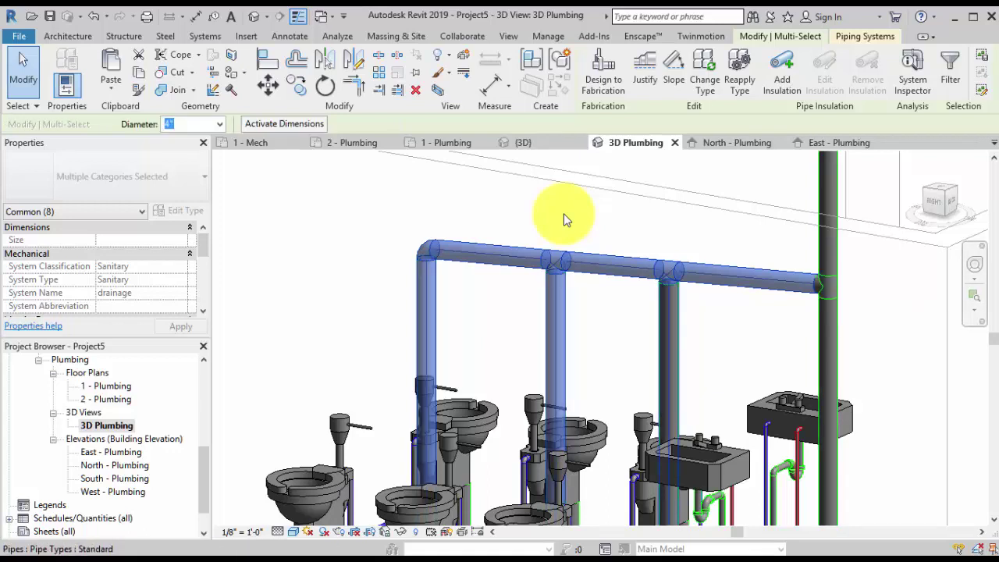
{"action": "left_click", "coordinate": [669, 335], "text": "ctrl"}
{"action": "mouse_move", "coordinate": [669, 336]}
{"action": "middle_mouse_down"}
{"action": "mouse_move", "coordinate": [640, 312]}
{"action": "mouse_move", "coordinate": [653, 236]}
{"action": "middle_mouse_up"}
{"action": "scroll", "coordinate": [663, 305], "scroll_direction": "down", "scroll_amount": 1}
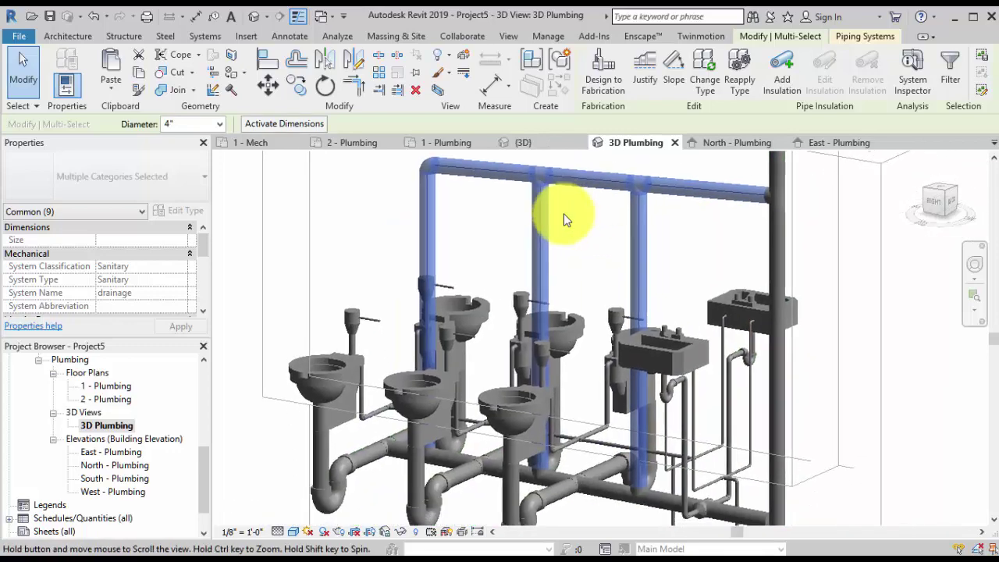
{"action": "scroll", "coordinate": [699, 240], "scroll_direction": "down", "scroll_amount": 1}
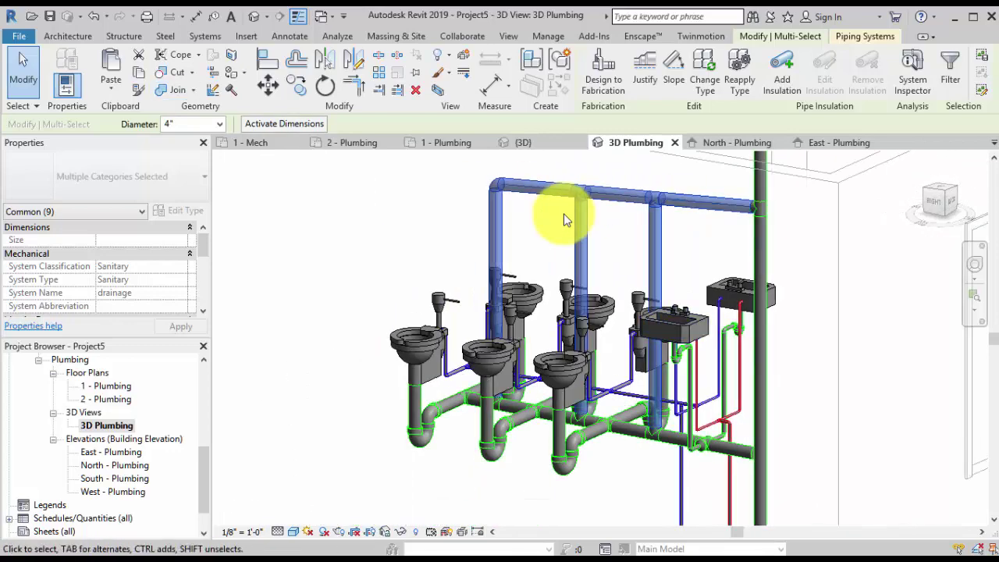
{"action": "left_click", "coordinate": [111, 85]}
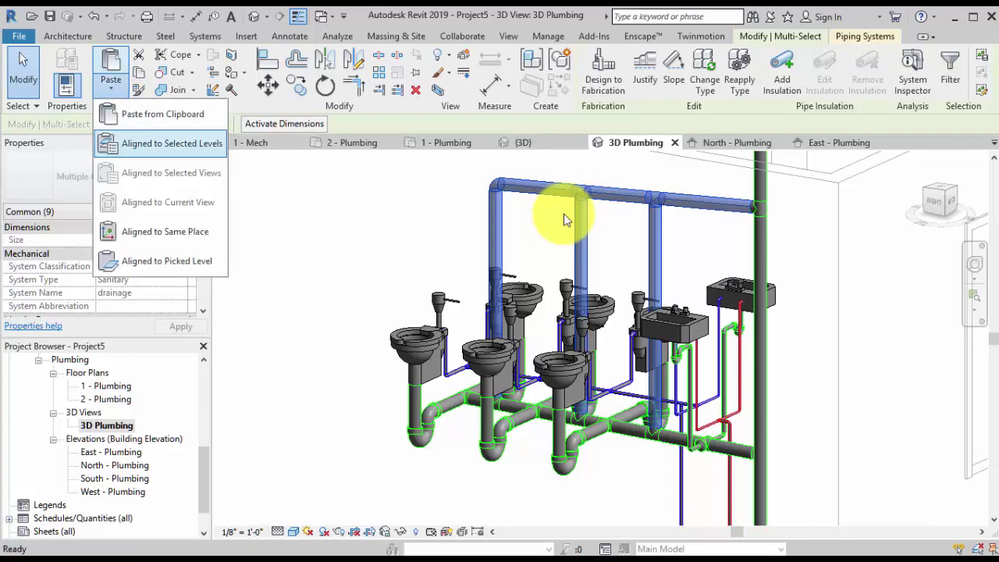
{"action": "left_click", "coordinate": [168, 138]}
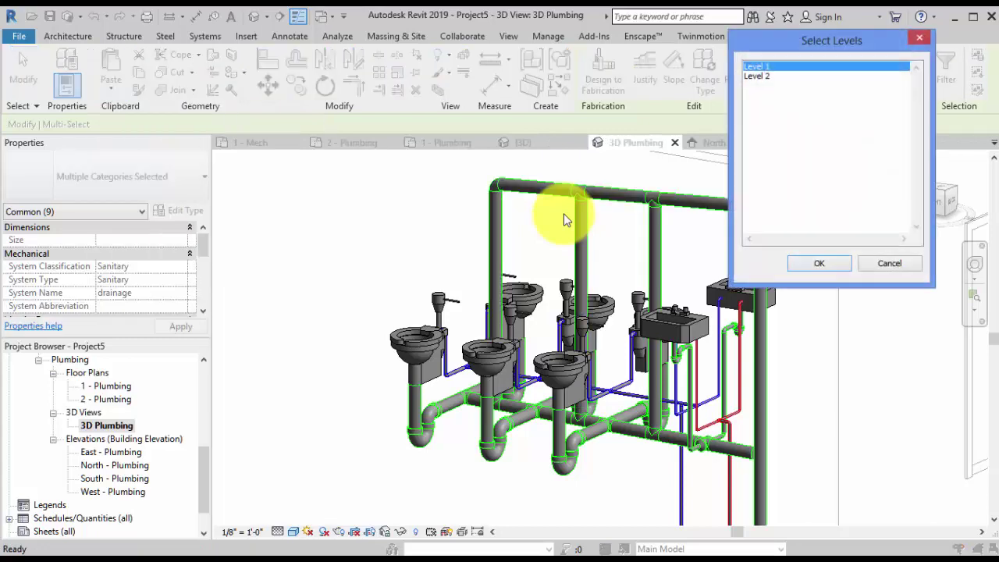
{"action": "key", "text": "Return"}
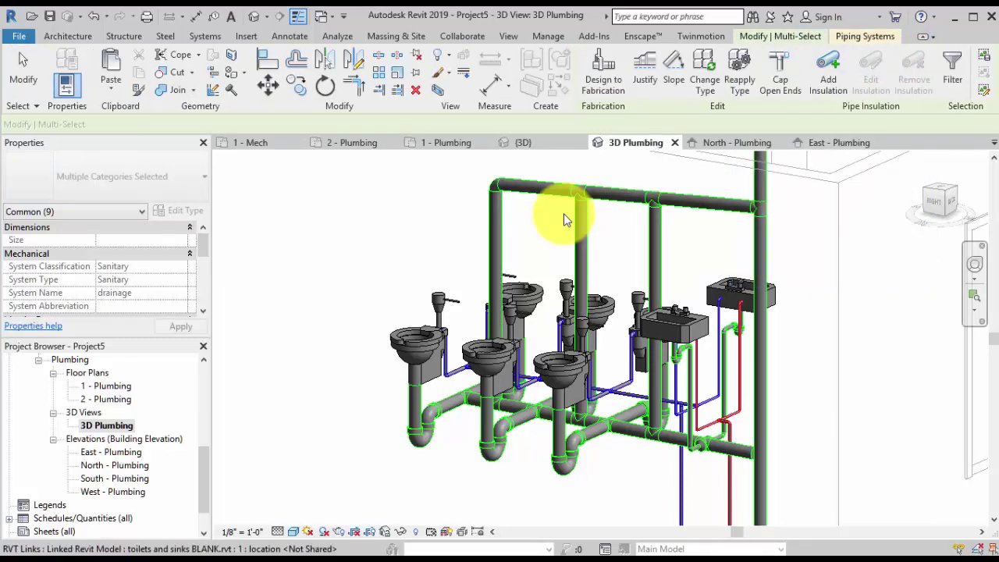
{"action": "scroll", "coordinate": [565, 221], "scroll_direction": "up", "scroll_amount": 5}
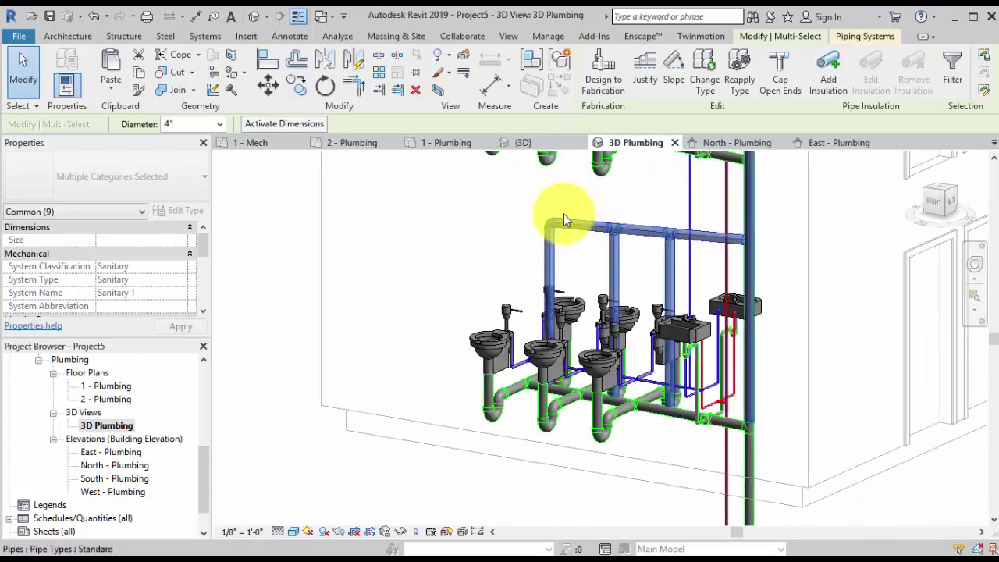
{"action": "scroll", "coordinate": [566, 221], "scroll_direction": "up", "scroll_amount": 3}
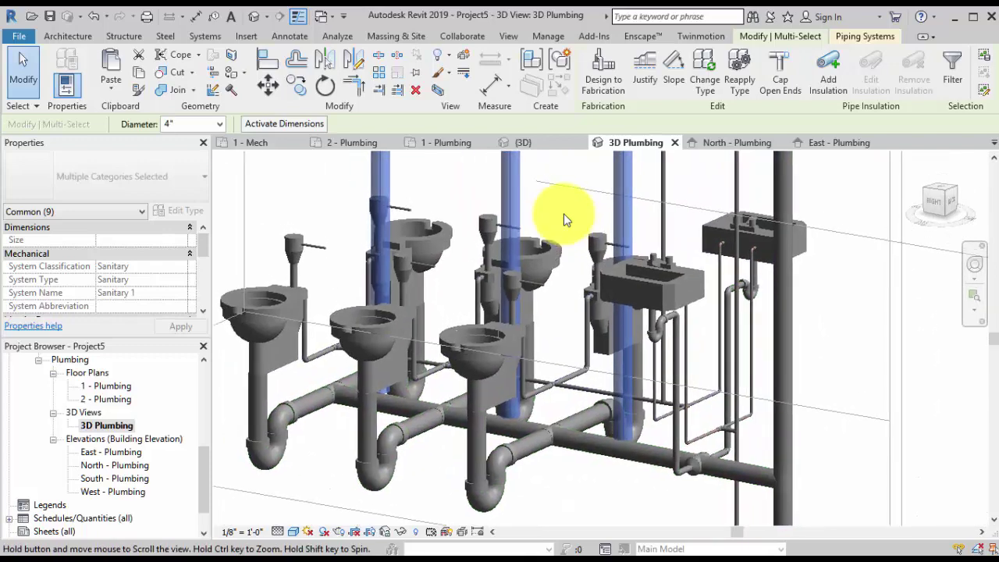
{"action": "key", "text": "Escape"}
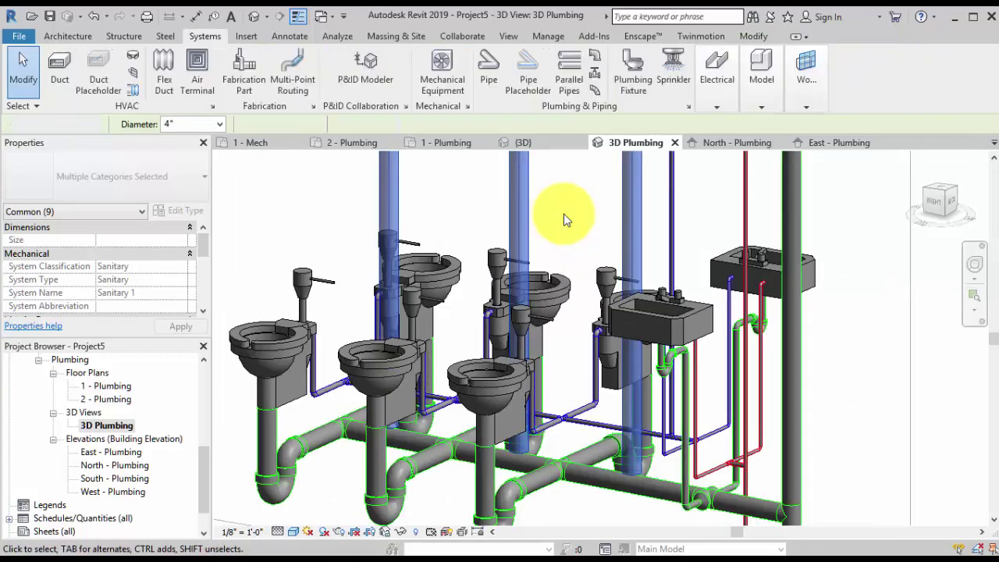
- Extend the Level 1 sloped vent to the waste riser with Trim/Extend Single Element
{"action": "middle_click_drag", "start_coordinate": [566, 220], "coordinate": [551, 238]}
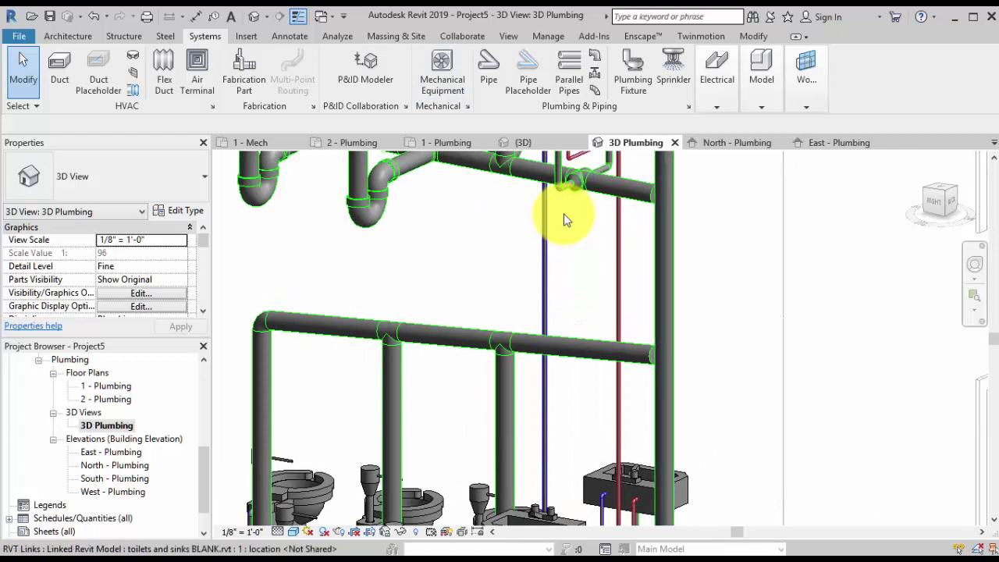
{"action": "left_click", "coordinate": [583, 349]}
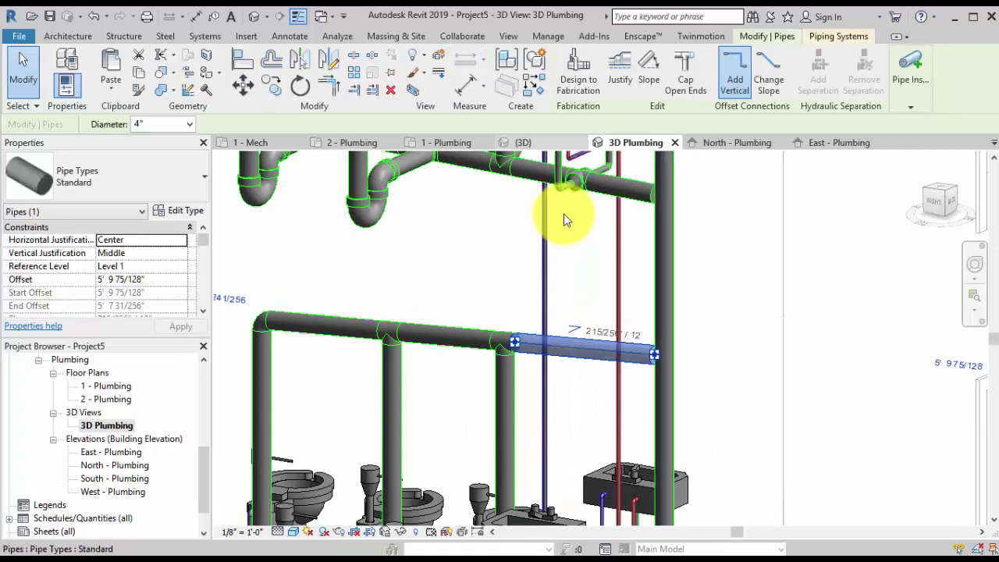
{"action": "key", "text": "Escape"}
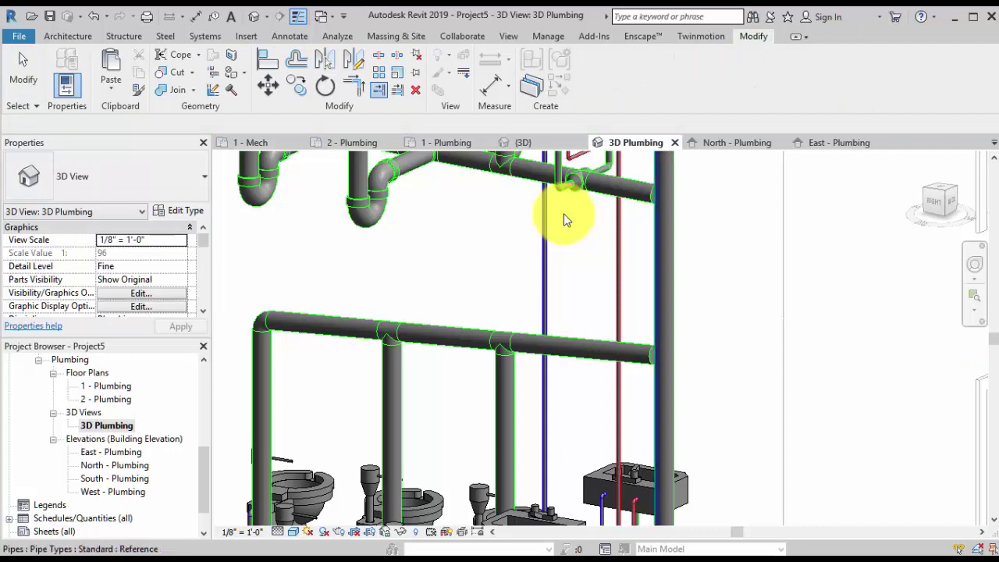
{"action": "scroll", "coordinate": [652, 348], "scroll_direction": "up", "scroll_amount": 5}
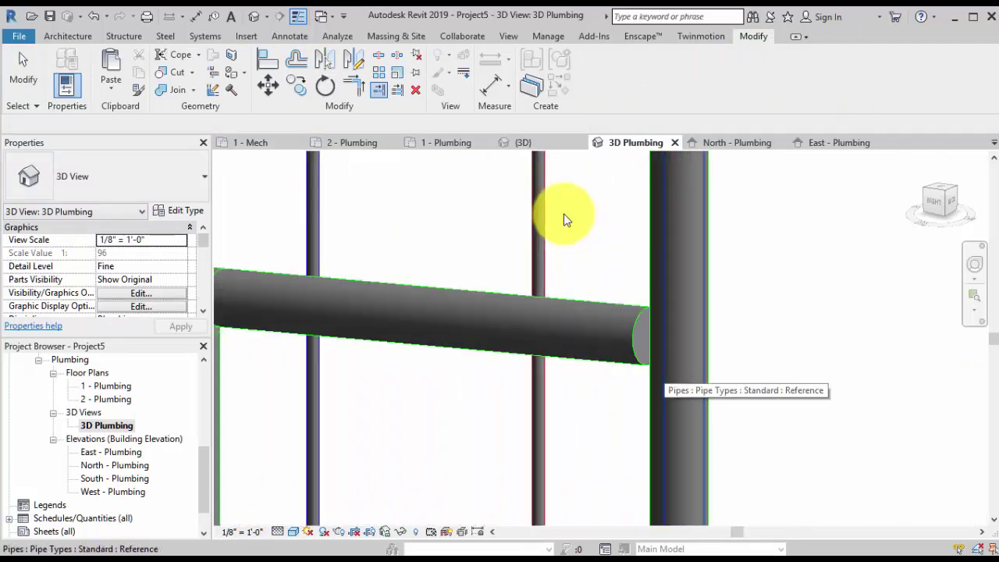
{"action": "left_click", "coordinate": [662, 364]}
{"action": "left_click", "coordinate": [634, 338]}
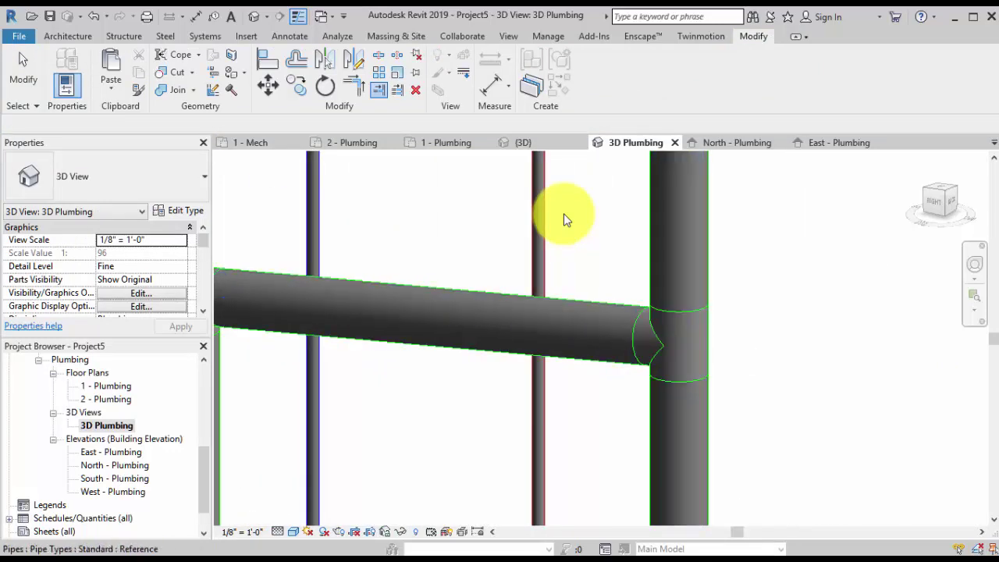
- Extend the Level 2 waste branch to the riser, using the riser as the trim/extend boundary
{"action": "middle_click_drag", "start_coordinate": [660, 465], "coordinate": [671, 332]}
{"action": "scroll", "coordinate": [671, 331], "scroll_direction": "down", "scroll_amount": 5}
{"action": "mouse_move", "coordinate": [672, 468]}
{"action": "middle_mouse_down"}
{"action": "mouse_move", "coordinate": [673, 191]}
{"action": "mouse_move", "coordinate": [652, 145]}
{"action": "middle_mouse_up"}
{"action": "middle_click_drag", "start_coordinate": [638, 426], "coordinate": [618, 58]}
{"action": "scroll", "coordinate": [583, 382], "scroll_direction": "down", "scroll_amount": 4}
{"action": "middle_click_drag", "start_coordinate": [595, 222], "coordinate": [581, 465]}
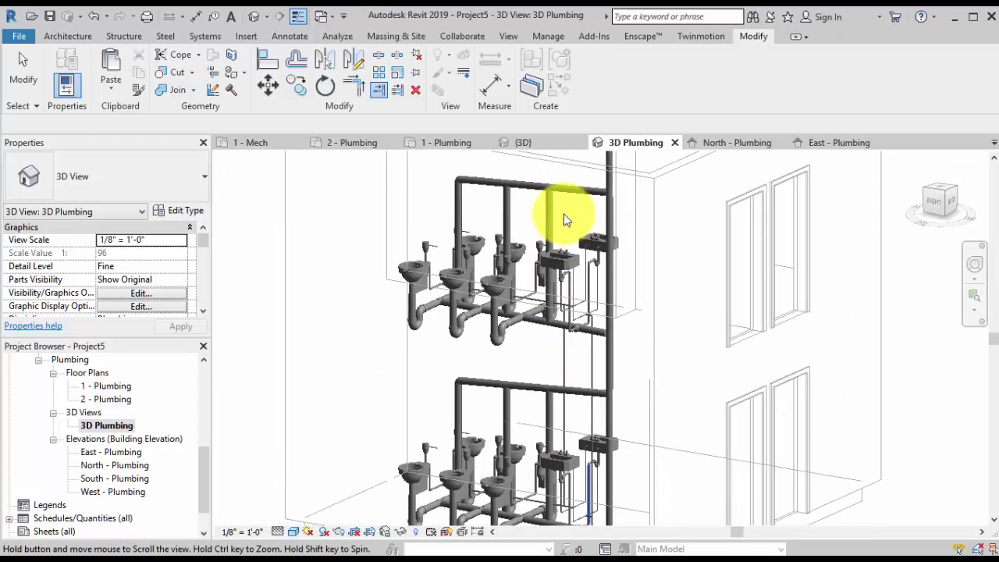
{"action": "middle_click_drag", "start_coordinate": [596, 359], "coordinate": [596, 408]}
{"action": "scroll", "coordinate": [584, 402], "scroll_direction": "up", "scroll_amount": 5}
{"action": "scroll", "coordinate": [579, 363], "scroll_direction": "up", "scroll_amount": 3}
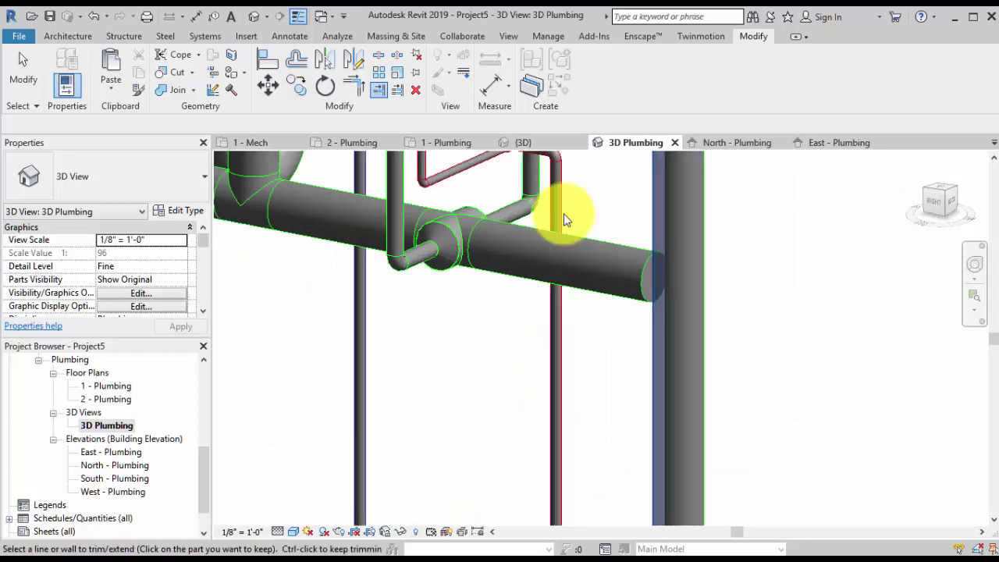
{"action": "scroll", "coordinate": [566, 220], "scroll_direction": "down", "scroll_amount": 5}
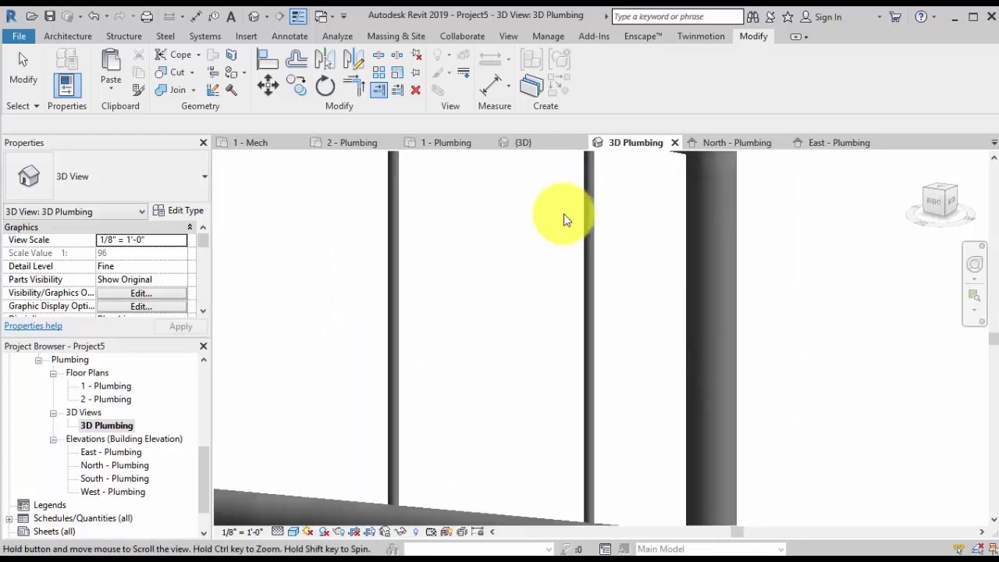
- Extend the three vertical vents behind the Level 1 toilets to join the waste branch
{"action": "scroll", "coordinate": [566, 220], "scroll_direction": "up", "scroll_amount": 5}
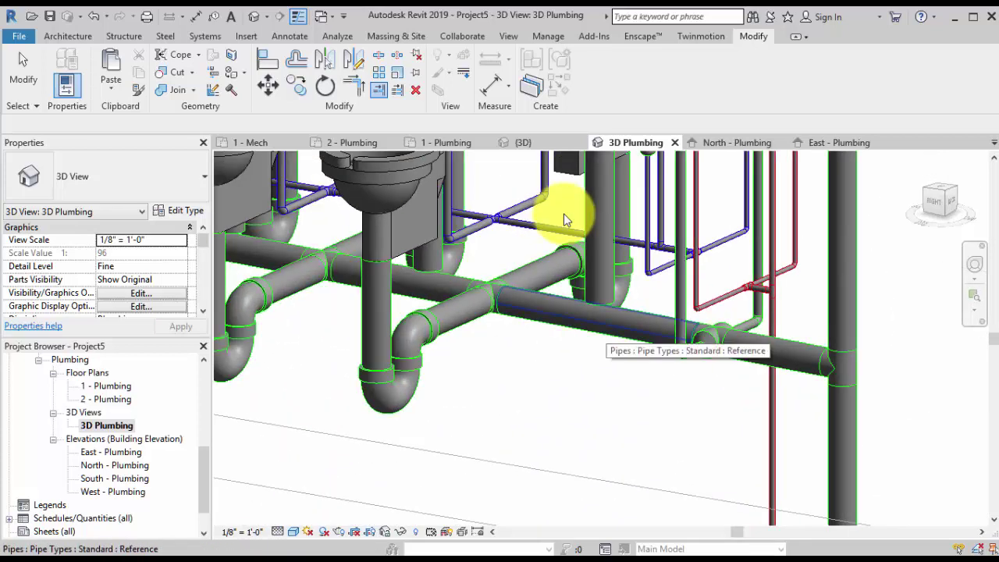
{"action": "left_click", "coordinate": [566, 220]}
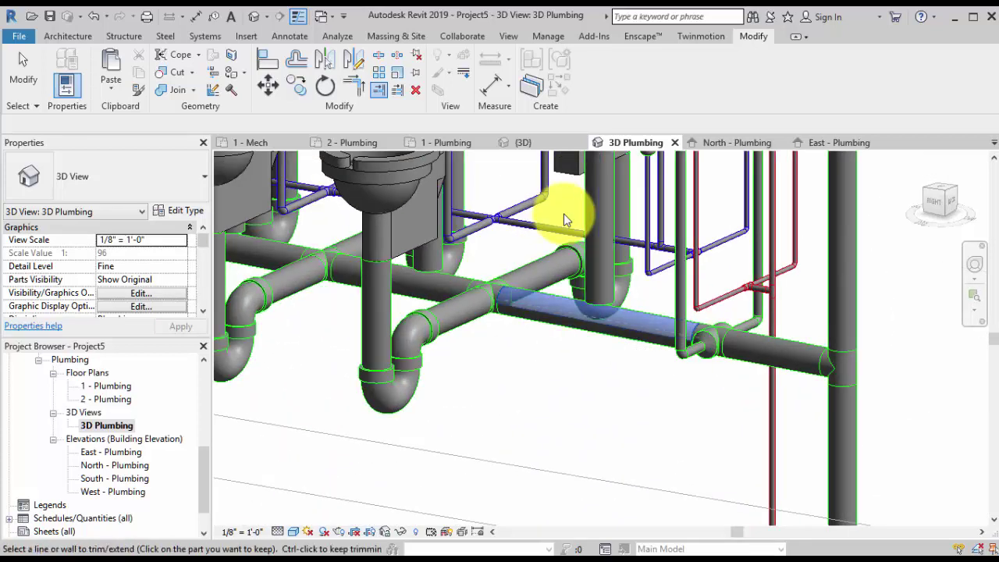
{"action": "left_click", "coordinate": [589, 219]}
{"action": "middle_click_drag", "start_coordinate": [565, 215], "coordinate": [850, 304]}
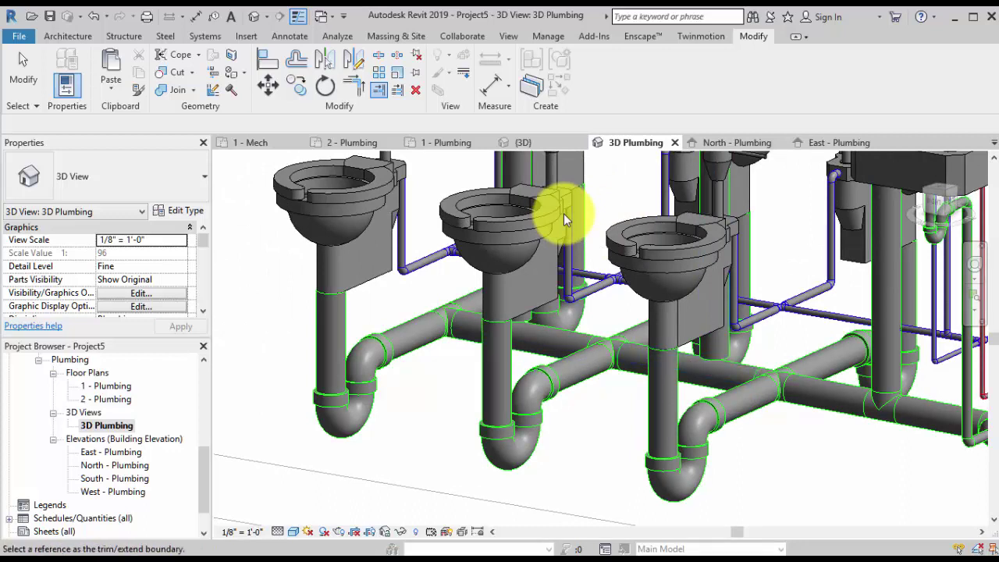
{"action": "left_click", "coordinate": [693, 368]}
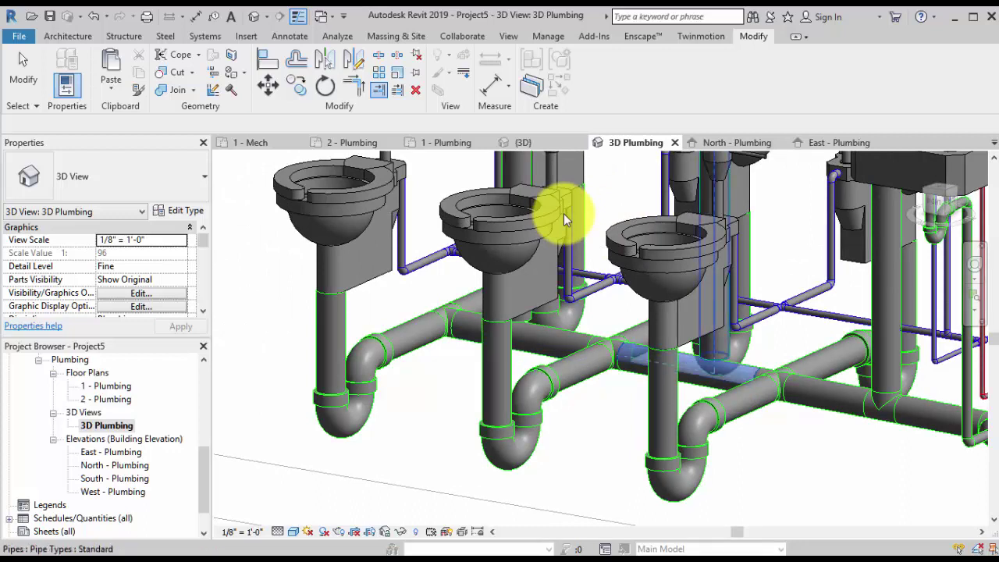
{"action": "left_click", "coordinate": [715, 336]}
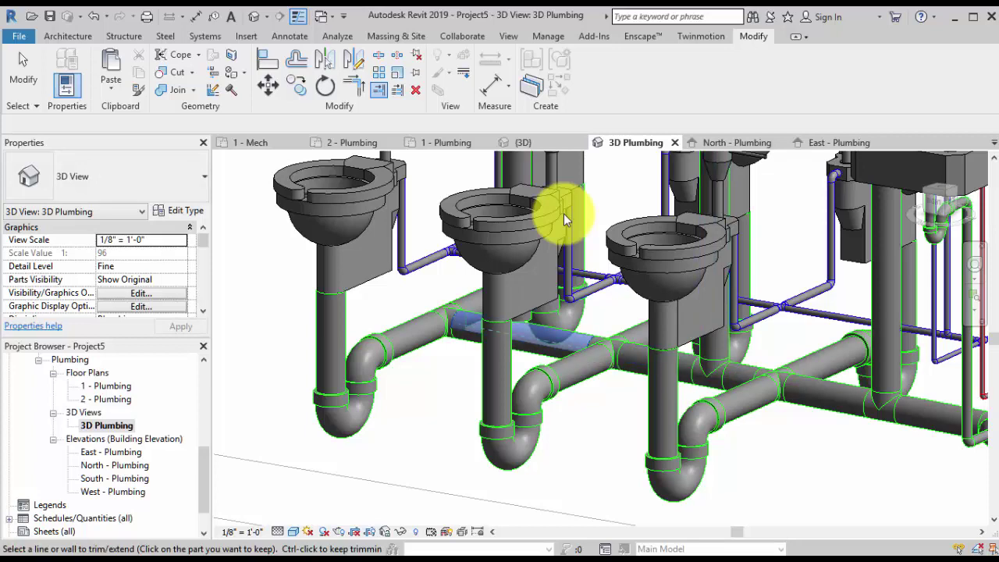
{"action": "scroll", "coordinate": [565, 221], "scroll_direction": "up", "scroll_amount": 2}
{"action": "middle_click_drag", "start_coordinate": [565, 220], "coordinate": [565, 220], "text": "shift"}
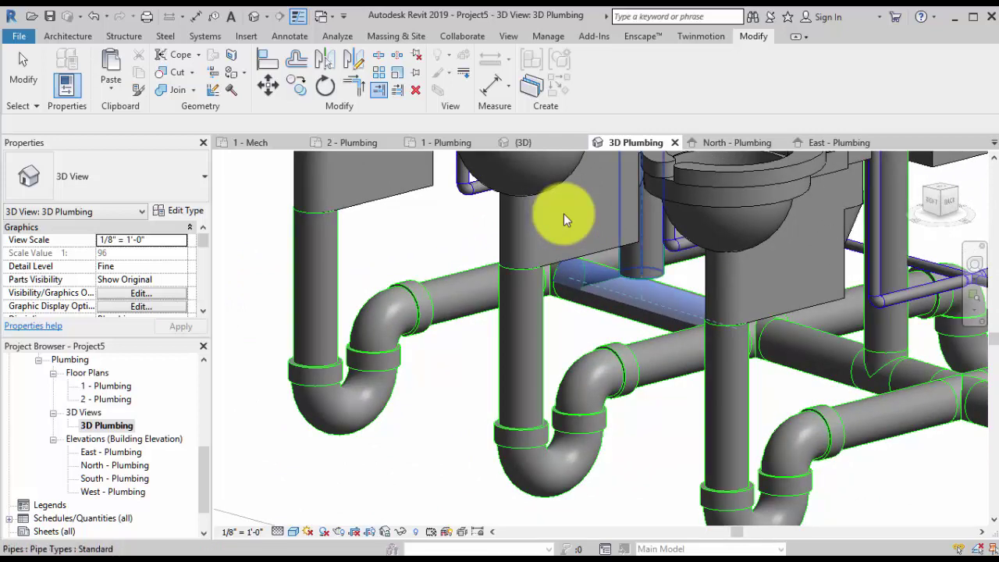
- Examine the Level 1 plumbing in the East - Plumbing elevation, checking the waste branch, vents and water supply lines below the fixtures
{"action": "scroll", "coordinate": [565, 220], "scroll_direction": "down", "scroll_amount": 6}
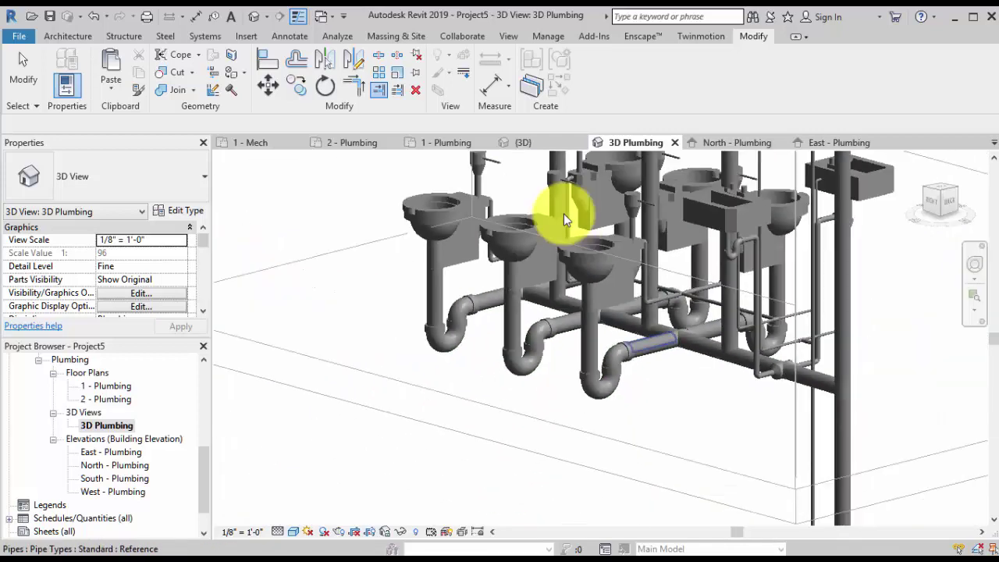
{"action": "middle_click_drag", "start_coordinate": [565, 221], "coordinate": [565, 221]}
{"action": "scroll", "coordinate": [567, 220], "scroll_direction": "down", "scroll_amount": 2}
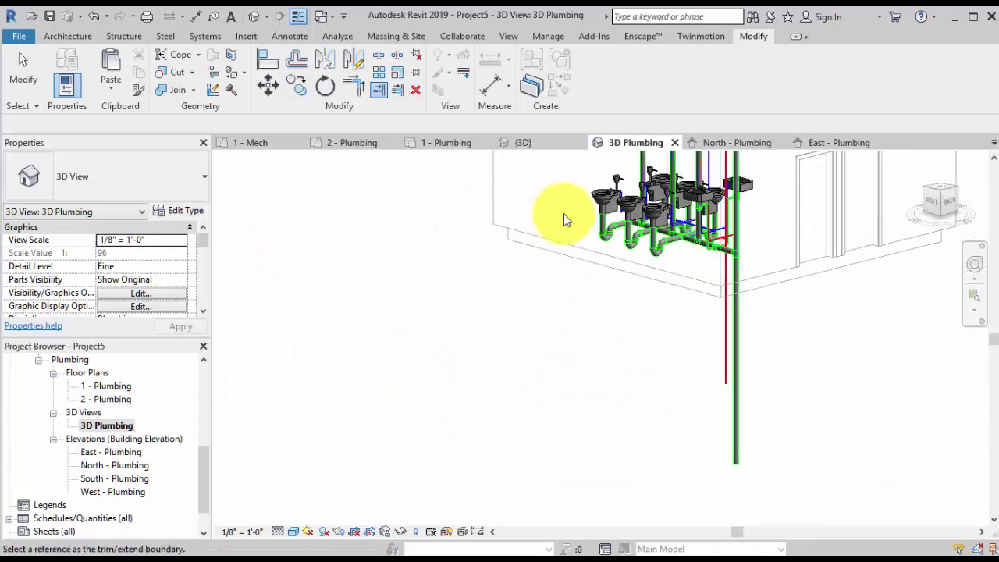
{"action": "double_click", "coordinate": [111, 452]}
{"action": "middle_click_drag", "start_coordinate": [567, 427], "coordinate": [566, 220]}
{"action": "middle_click_drag", "start_coordinate": [579, 463], "coordinate": [565, 220]}
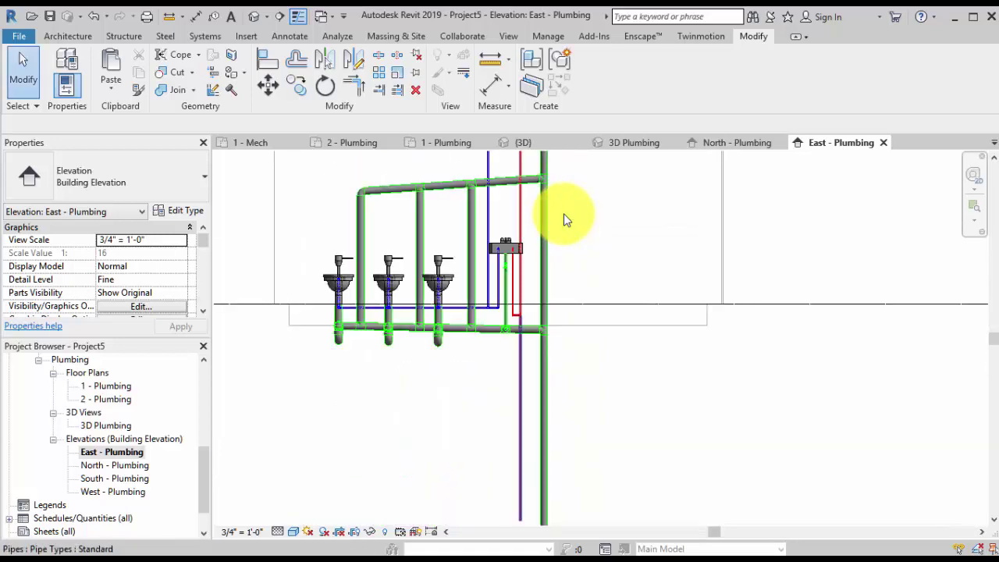
{"action": "scroll", "coordinate": [565, 220], "scroll_direction": "up", "scroll_amount": 4}
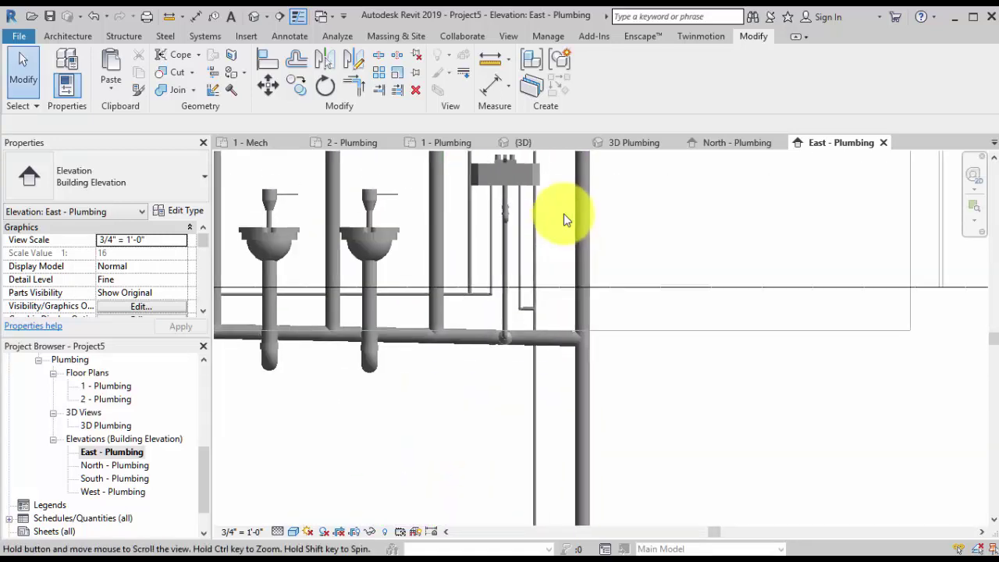
{"action": "scroll", "coordinate": [565, 220], "scroll_direction": "down", "scroll_amount": 2}
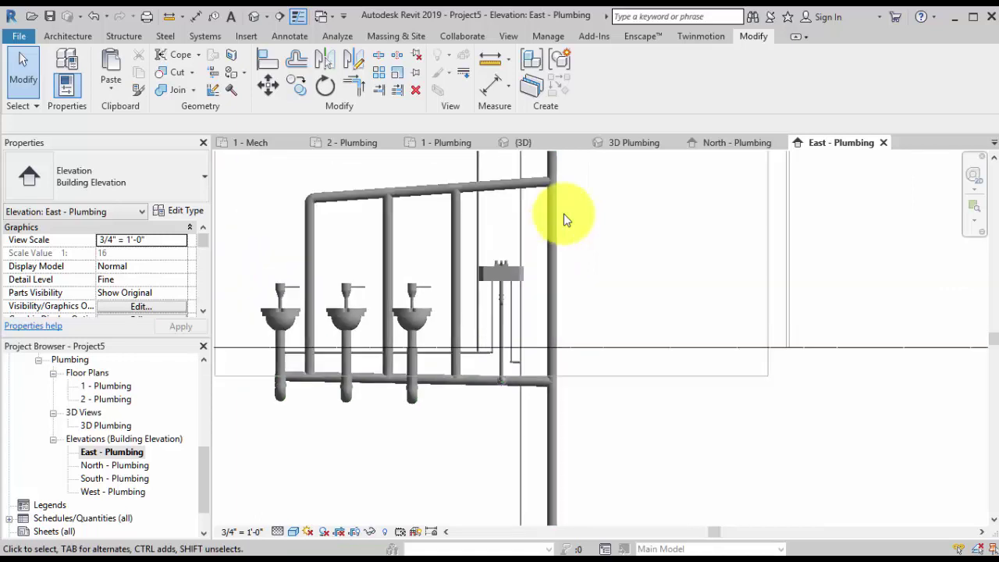
{"action": "middle_click_drag", "start_coordinate": [565, 220], "coordinate": [552, 34]}
{"action": "left_click", "coordinate": [506, 343]}
{"action": "middle_click_drag", "start_coordinate": [506, 344], "coordinate": [494, 210]}
{"action": "left_click_drag", "start_coordinate": [493, 313], "coordinate": [493, 457]}
{"action": "left_click", "coordinate": [565, 221]}
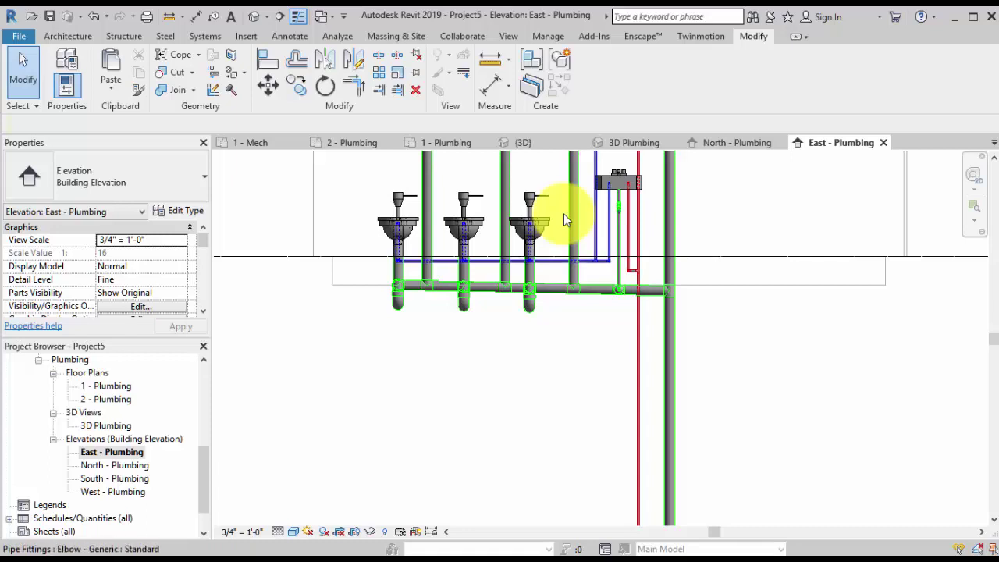
{"action": "mouse_move", "coordinate": [565, 220]}
{"action": "middle_mouse_down"}
{"action": "mouse_move", "coordinate": [556, 302]}
{"action": "mouse_move", "coordinate": [565, 281]}
{"action": "mouse_move", "coordinate": [511, 120]}
{"action": "middle_mouse_up"}
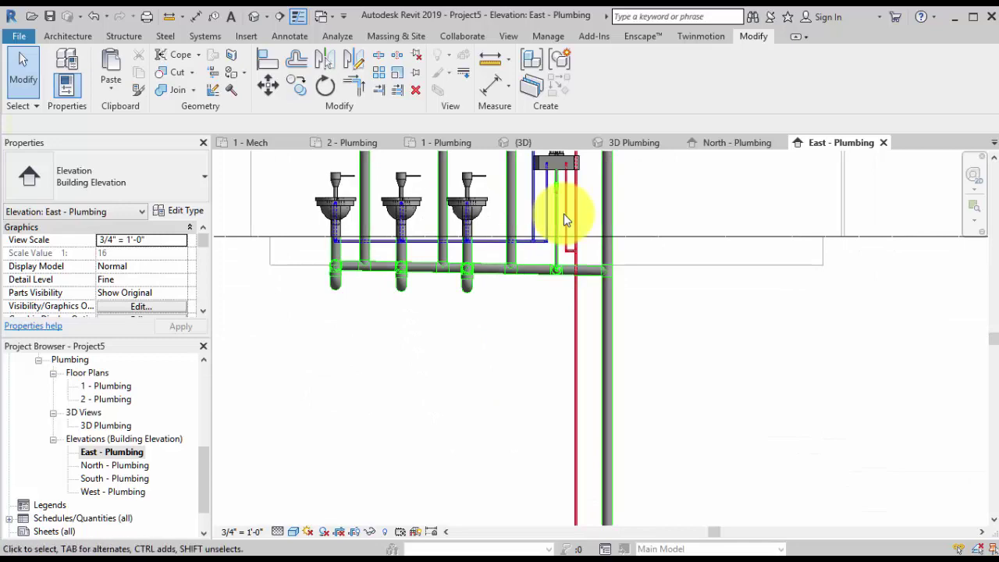
{"action": "scroll", "coordinate": [565, 220], "scroll_direction": "up", "scroll_amount": 5}
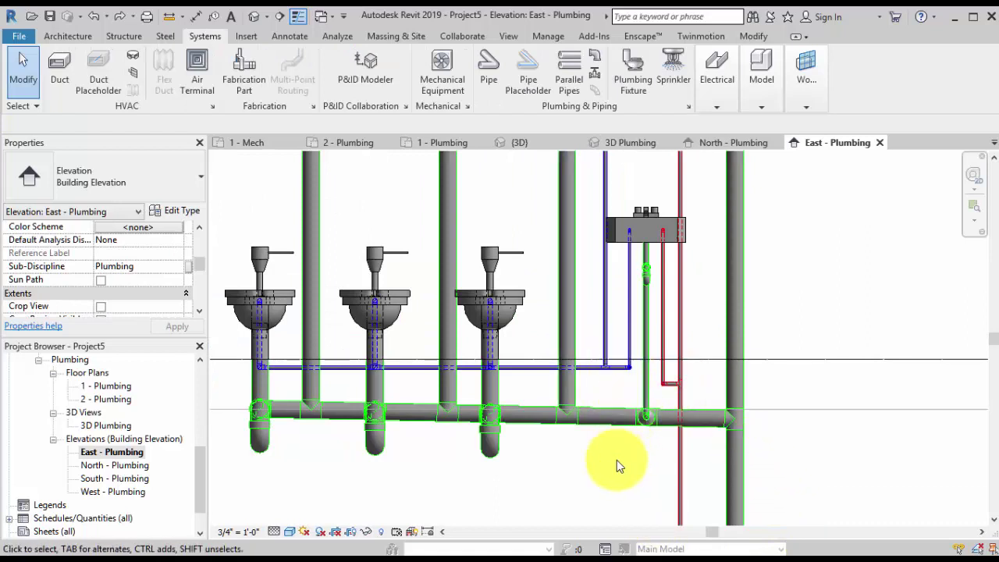
{"action": "middle_click_drag", "start_coordinate": [617, 463], "coordinate": [585, 390]}
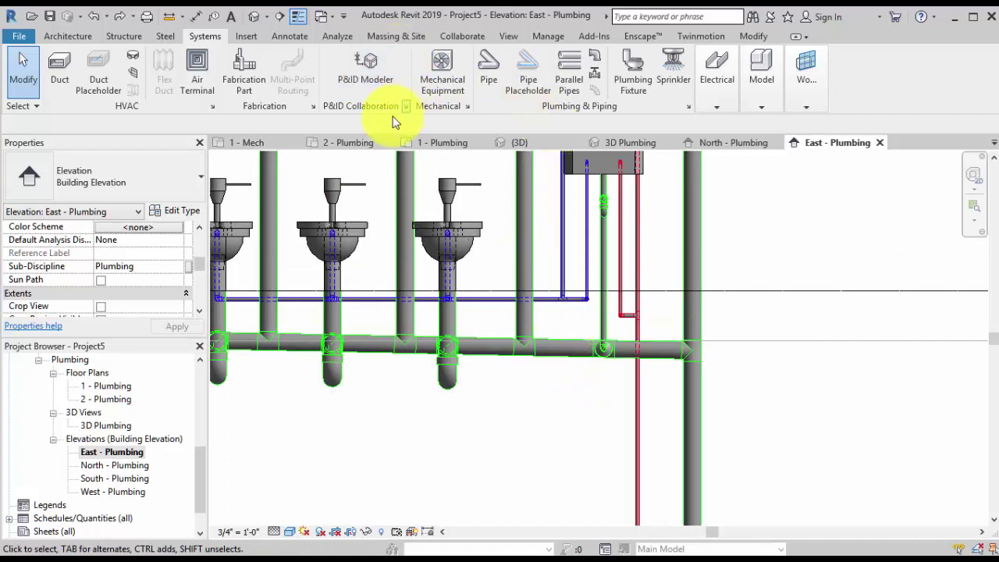
- Draw a vertical 3/4" Domestic Cold Water pipe from the Level 1 cold water branch down level with the hot water and waste risers' lower ends
{"action": "left_click", "coordinate": [486, 72]}
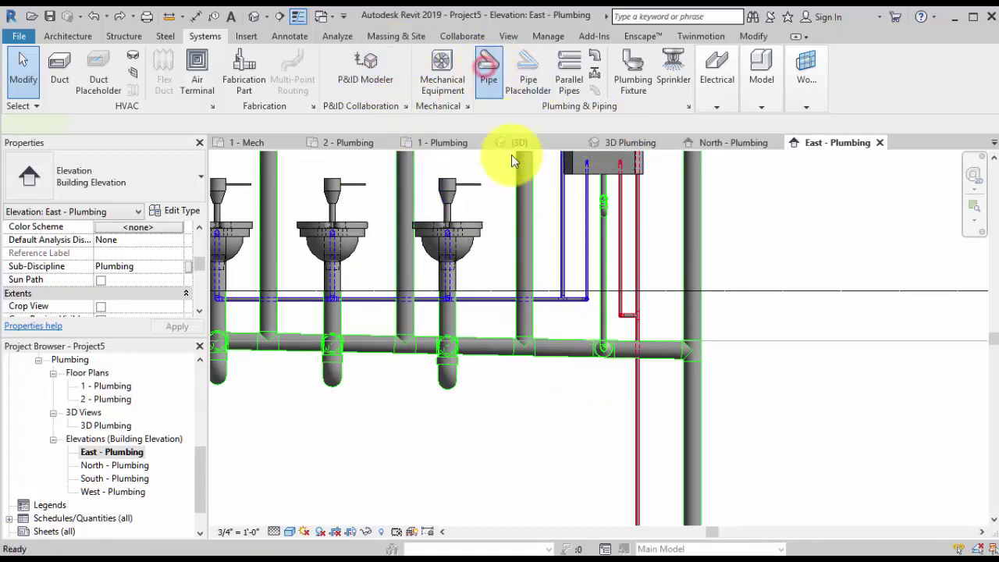
{"action": "left_click", "coordinate": [160, 281]}
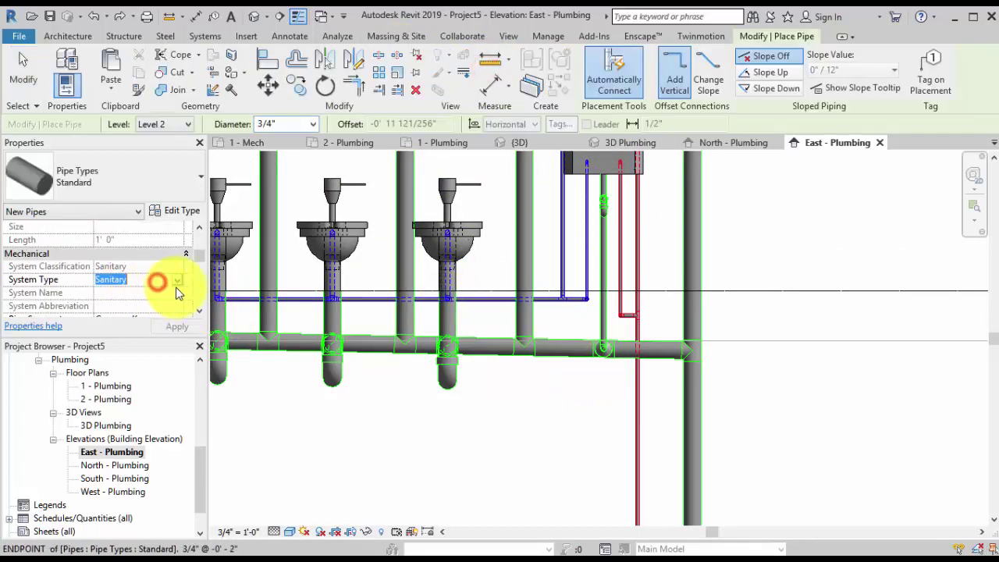
{"action": "left_click", "coordinate": [177, 280]}
{"action": "scroll", "coordinate": [168, 296], "scroll_direction": "up", "scroll_amount": 2}
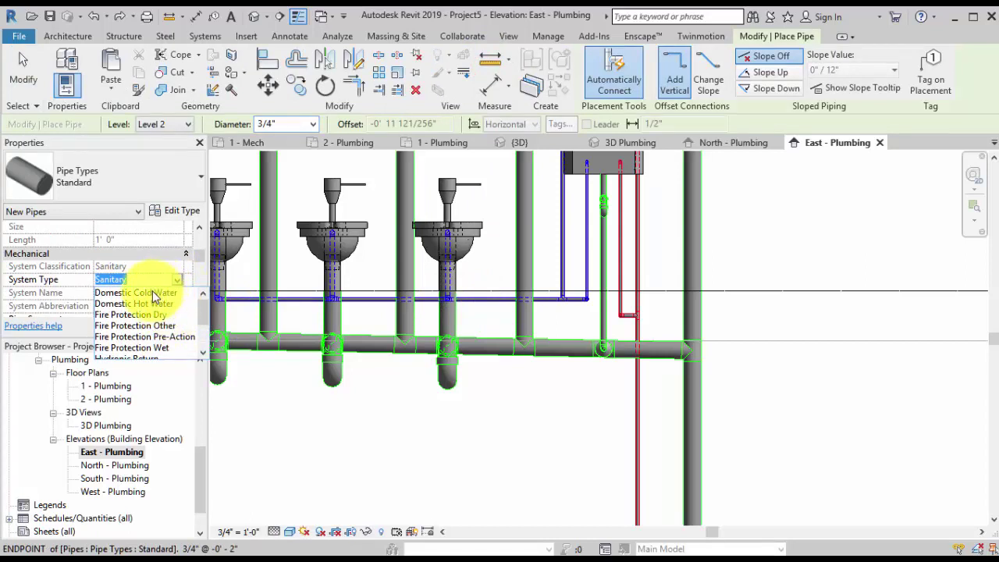
{"action": "left_click", "coordinate": [153, 292]}
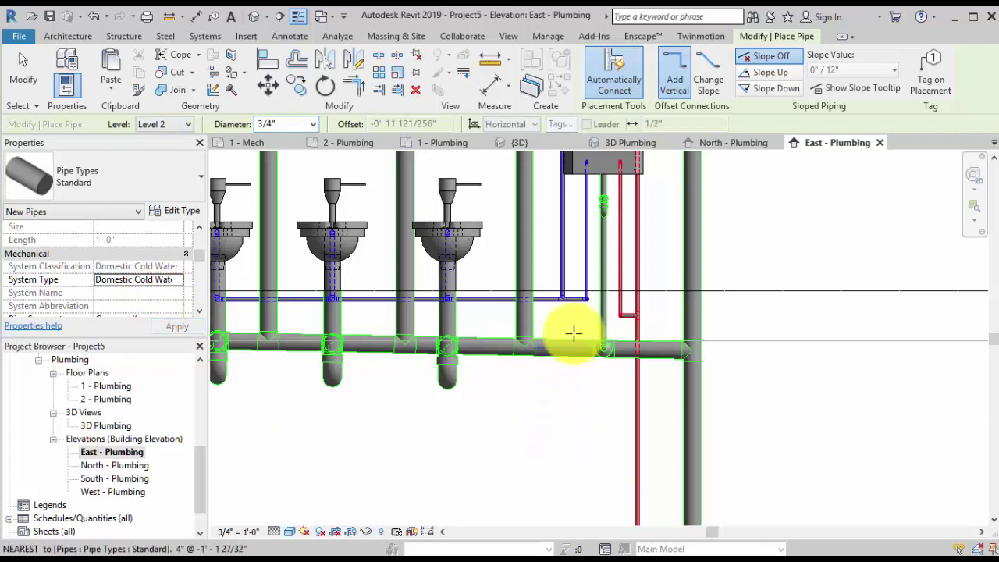
{"action": "left_click", "coordinate": [574, 302]}
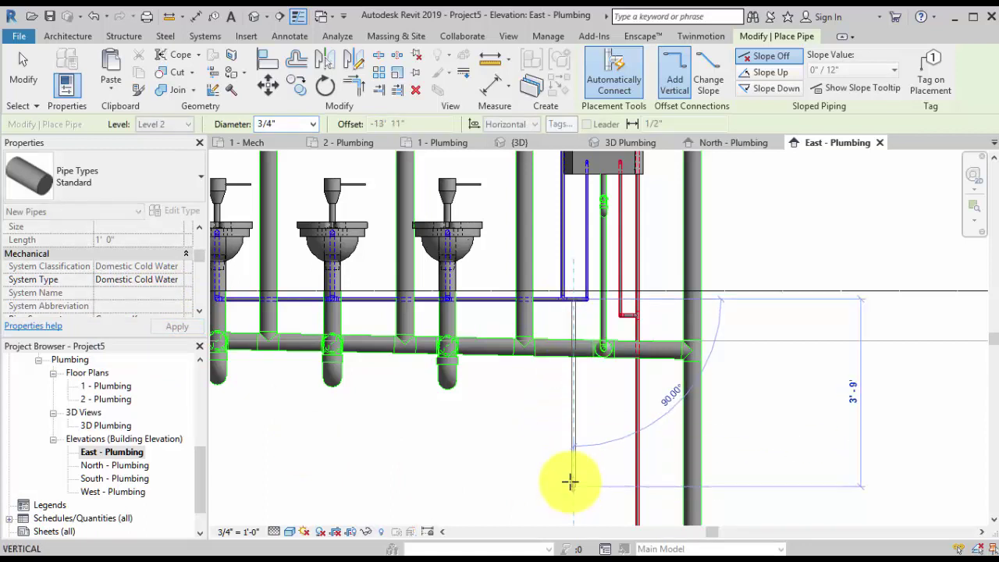
{"action": "middle_click_drag", "start_coordinate": [570, 479], "coordinate": [544, 261]}
{"action": "mouse_move", "coordinate": [545, 481]}
{"action": "middle_mouse_down"}
{"action": "mouse_move", "coordinate": [533, 223]}
{"action": "mouse_move", "coordinate": [515, 155]}
{"action": "middle_mouse_up"}
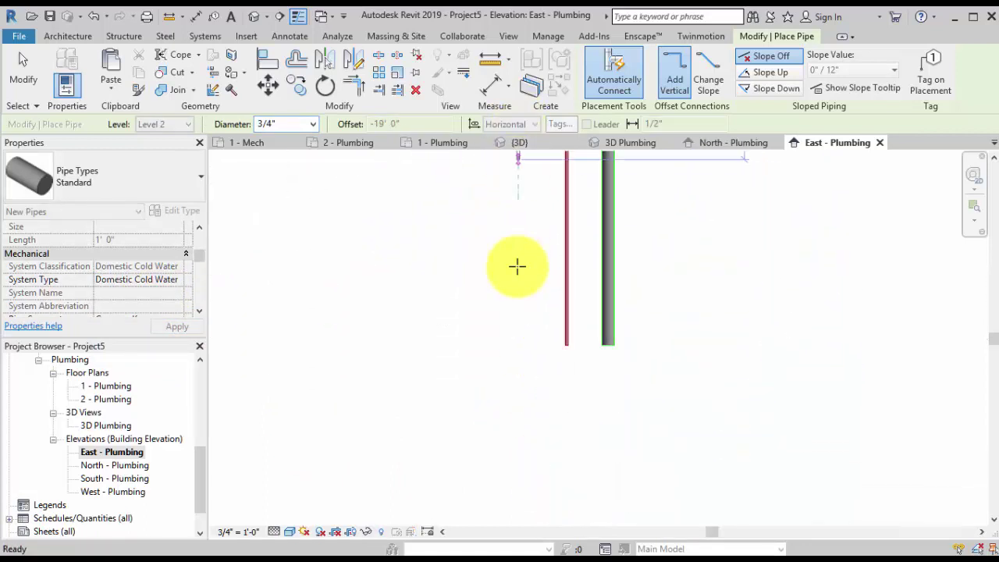
{"action": "left_click", "coordinate": [516, 345]}
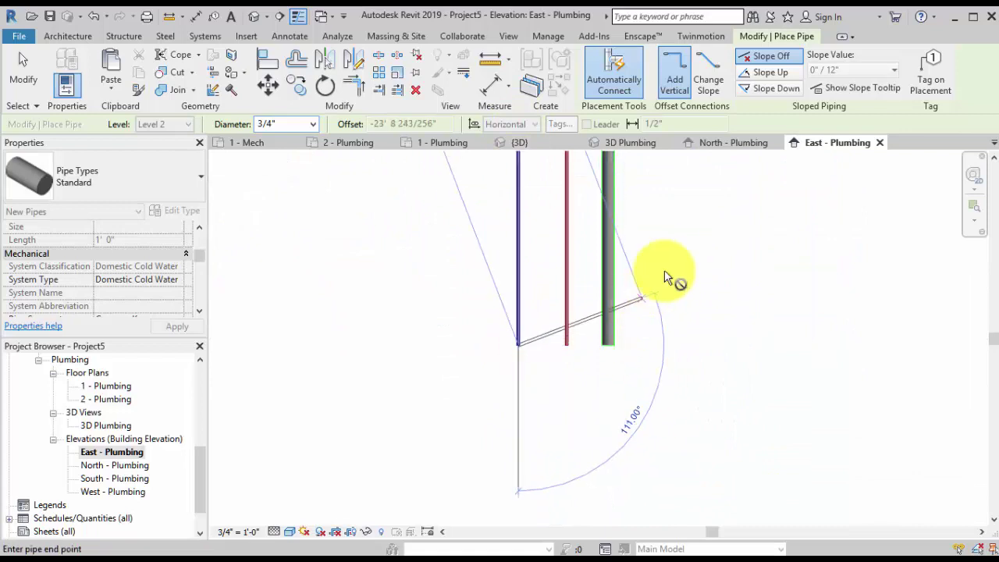
{"action": "key", "text": "Escape"}
{"action": "middle_click_drag", "start_coordinate": [679, 312], "coordinate": [761, 324]}
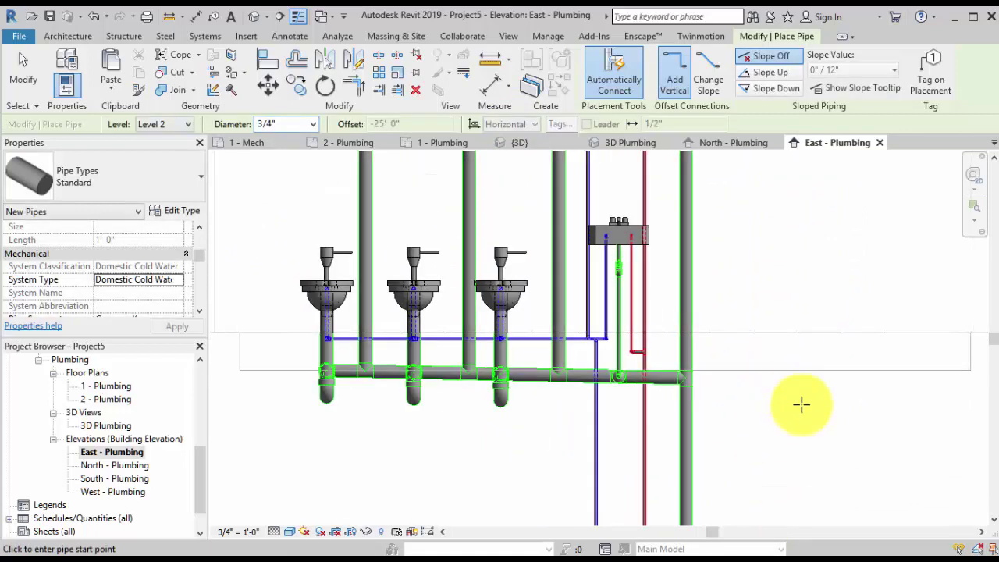
- Examine the piping on both levels and the riser through the roof in the 3D Plumbing view
{"action": "double_click", "coordinate": [110, 425]}
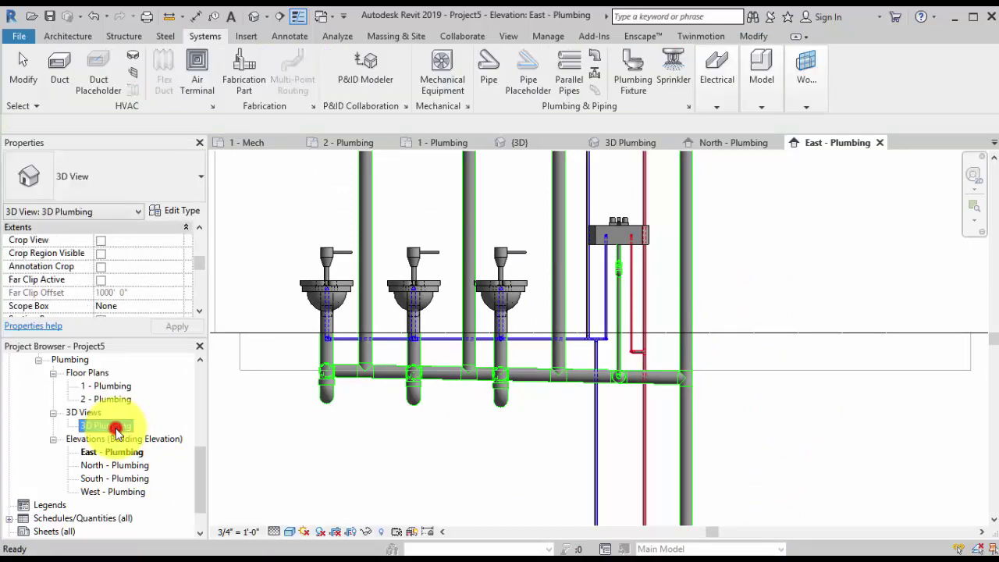
{"action": "middle_click_drag", "start_coordinate": [808, 348], "coordinate": [747, 476]}
{"action": "scroll", "coordinate": [758, 435], "scroll_direction": "up", "scroll_amount": 2}
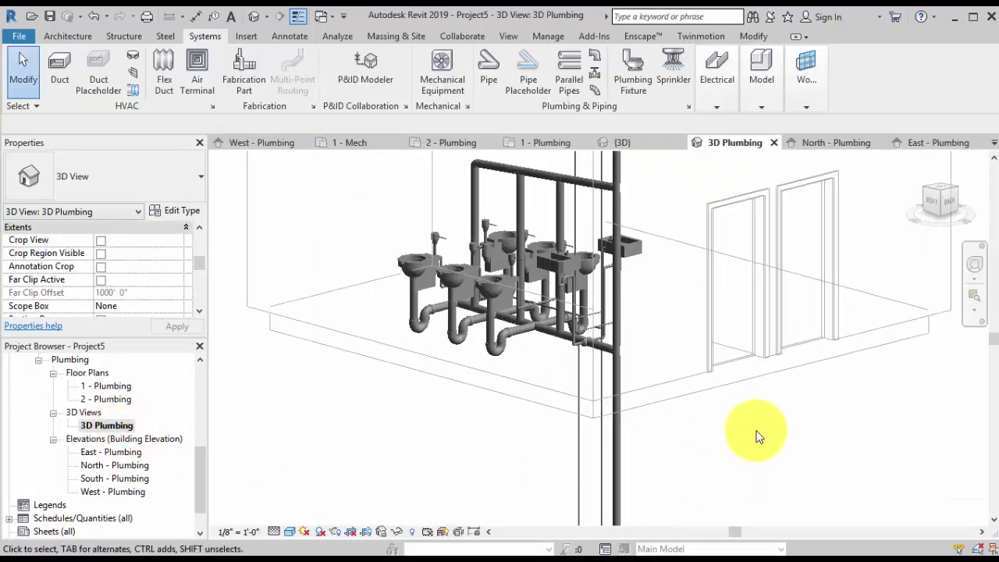
{"action": "middle_click_drag", "start_coordinate": [773, 375], "coordinate": [796, 561]}
{"action": "scroll", "coordinate": [747, 370], "scroll_direction": "down", "scroll_amount": 1}
{"action": "middle_click_drag", "start_coordinate": [747, 370], "coordinate": [731, 444]}
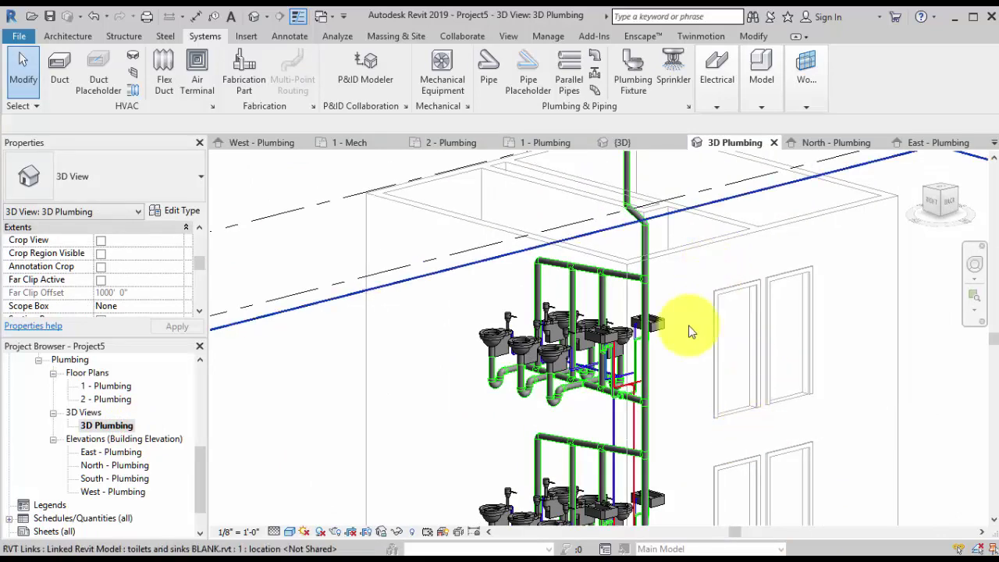
{"action": "left_click", "coordinate": [19, 38]}
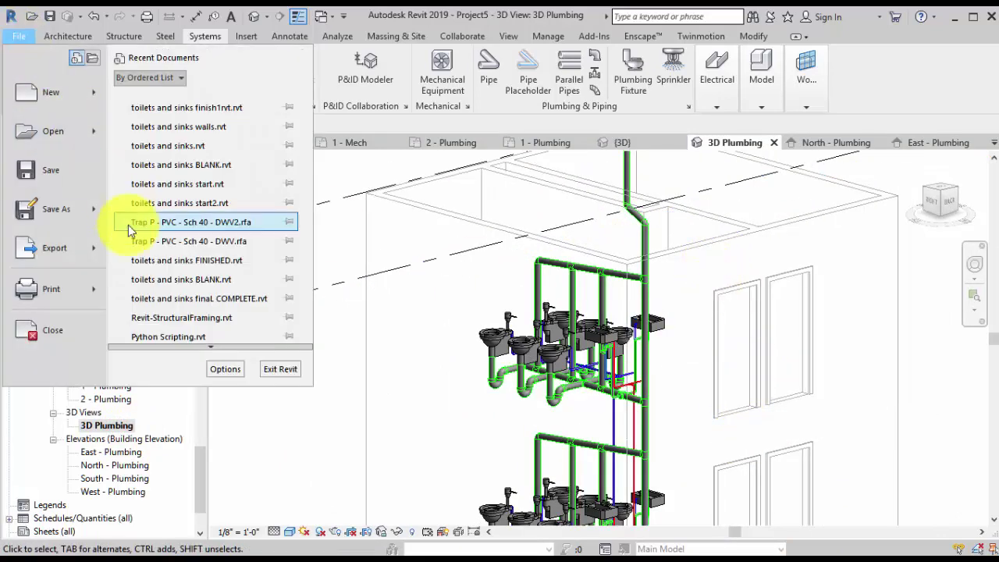
{"action": "left_click", "coordinate": [93, 256]}
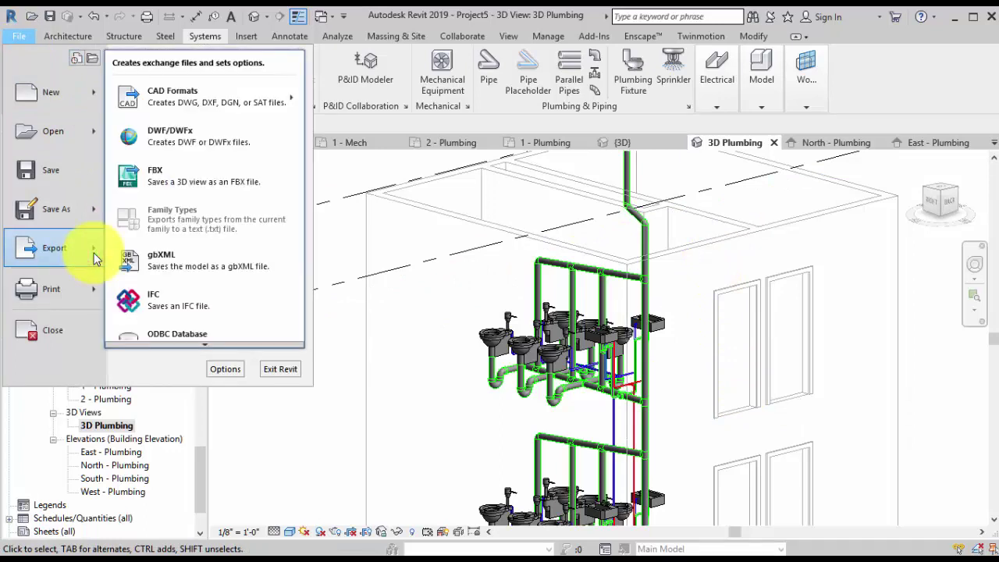
{"action": "left_click", "coordinate": [472, 328]}
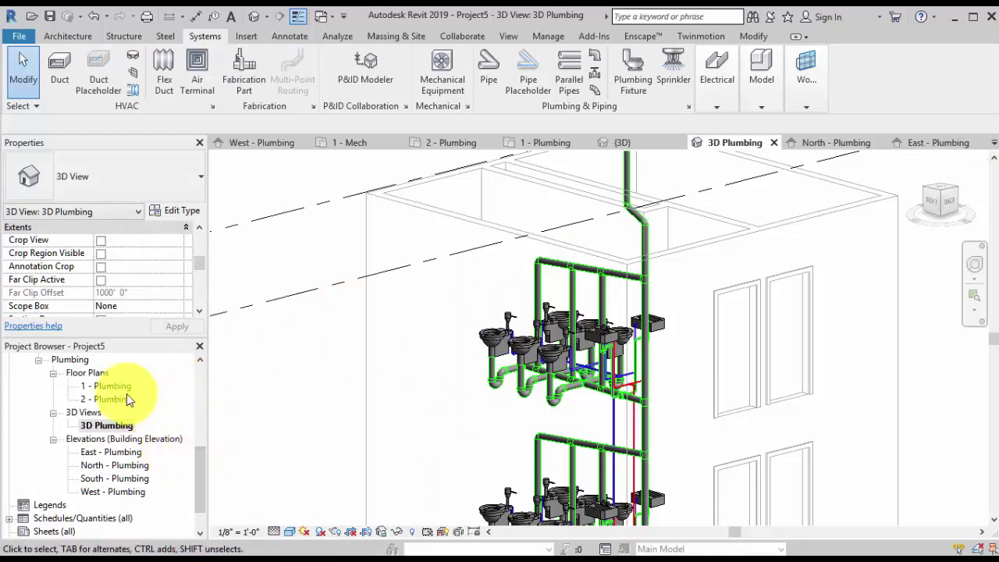
- Try Wireframe in the East - Plumbing elevation, and set its visual style to Hidden Line
{"action": "double_click", "coordinate": [117, 452]}
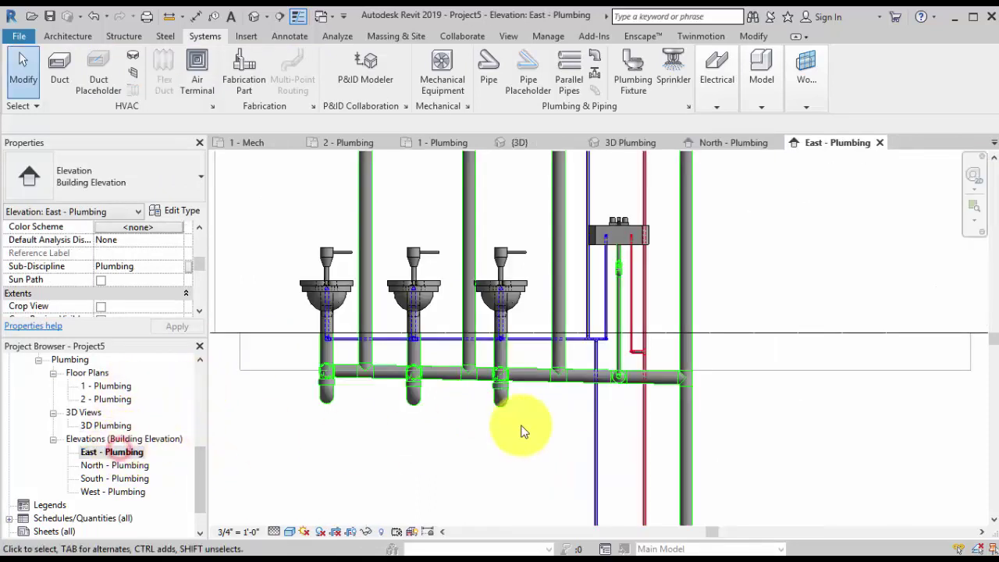
{"action": "left_click", "coordinate": [289, 531]}
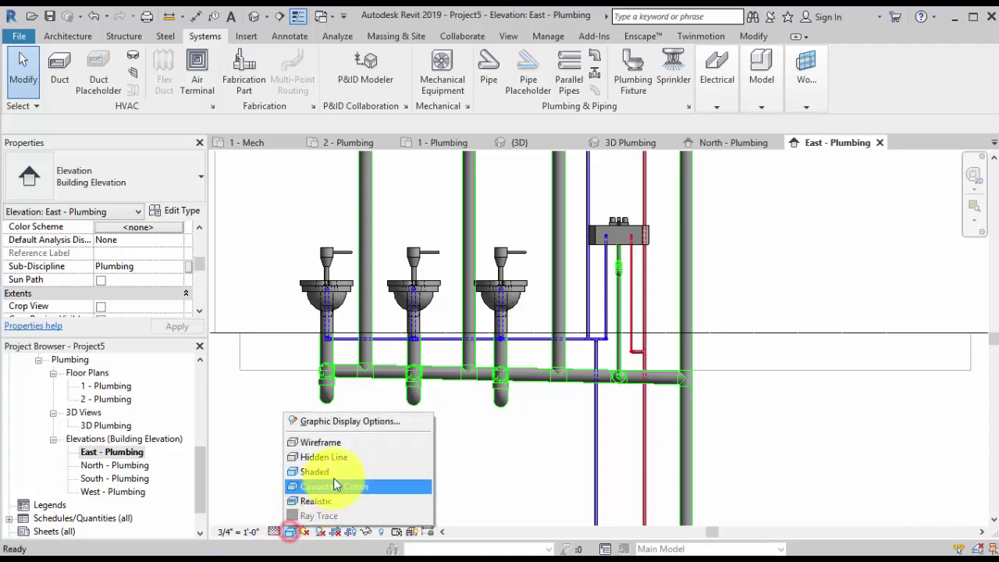
{"action": "left_click", "coordinate": [344, 443]}
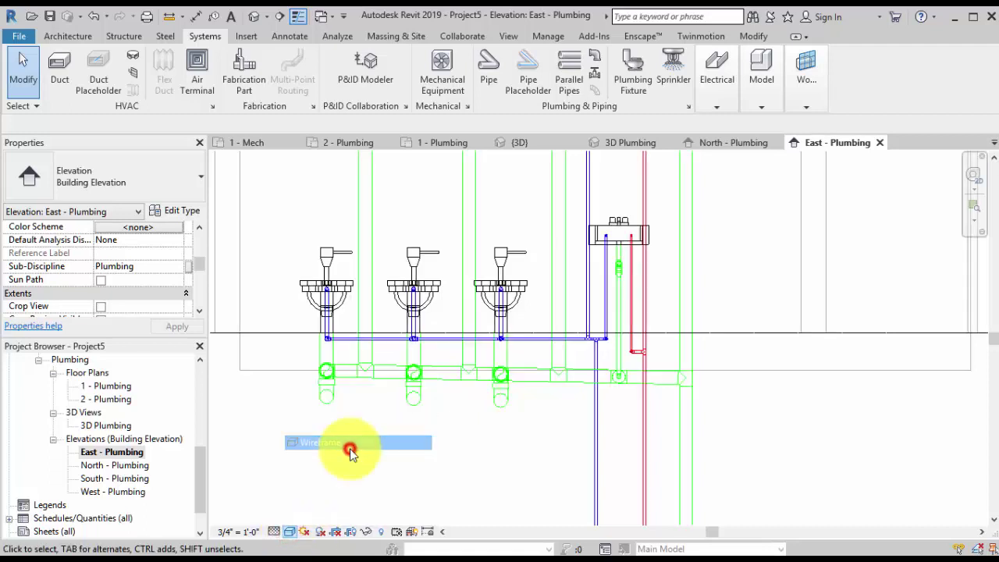
{"action": "left_click", "coordinate": [290, 532]}
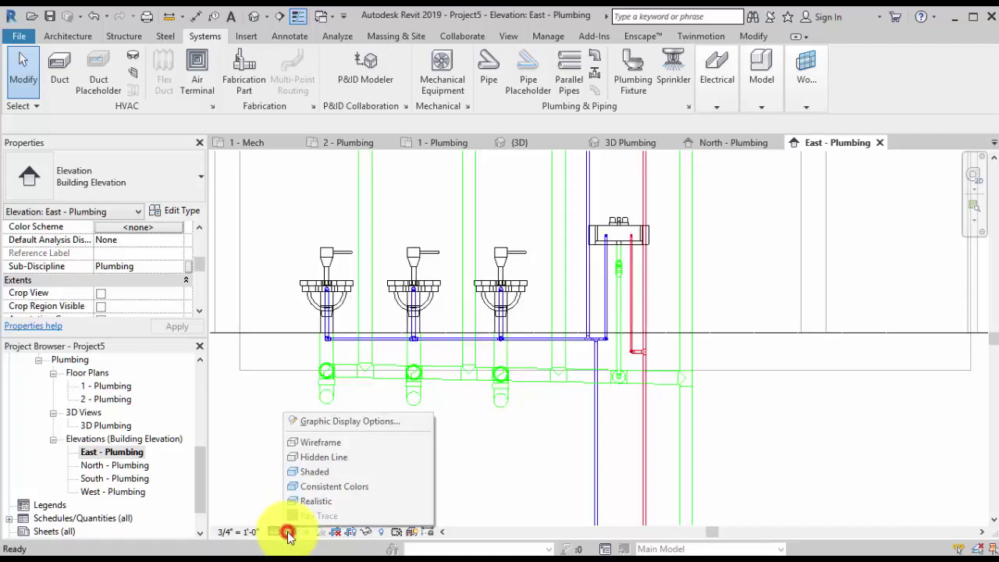
{"action": "left_click", "coordinate": [343, 469]}
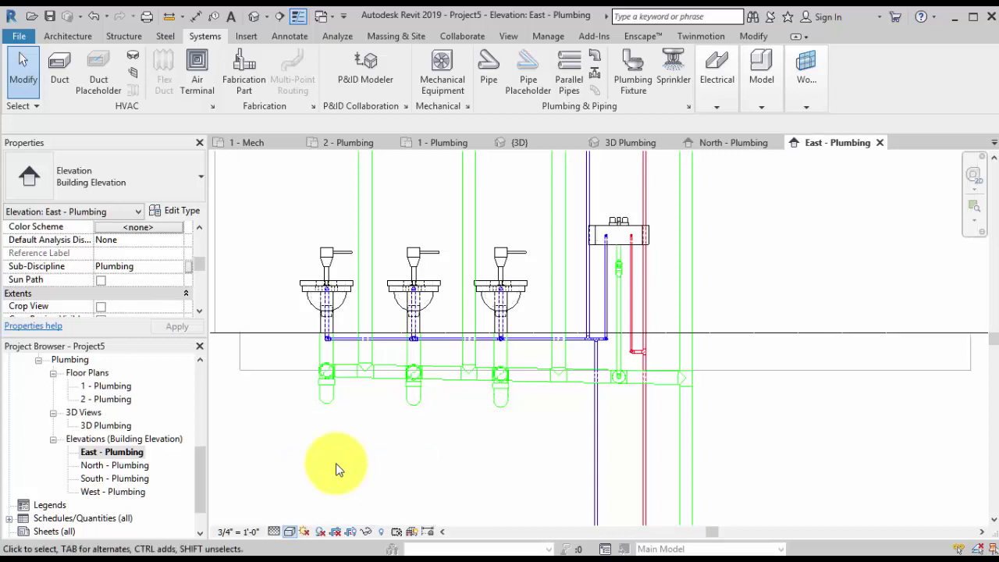
- Set the East - Plumbing elevation's detail level to Coarse so the pipes display as single lines
{"action": "left_click", "coordinate": [274, 532]}
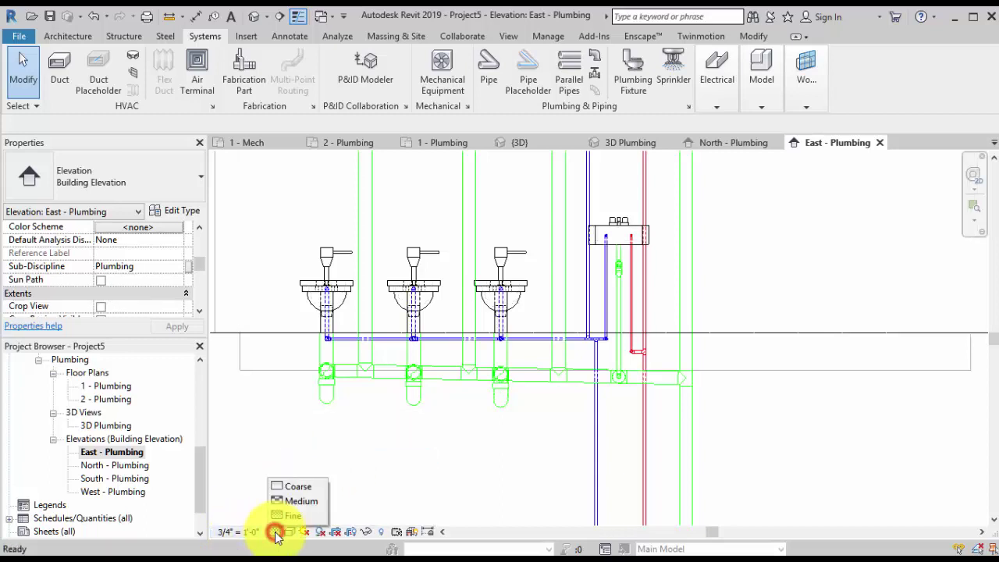
{"action": "left_click", "coordinate": [297, 486]}
{"action": "mouse_move", "coordinate": [424, 480]}
{"action": "middle_mouse_down"}
{"action": "mouse_move", "coordinate": [424, 464]}
{"action": "mouse_move", "coordinate": [431, 482]}
{"action": "middle_mouse_up"}
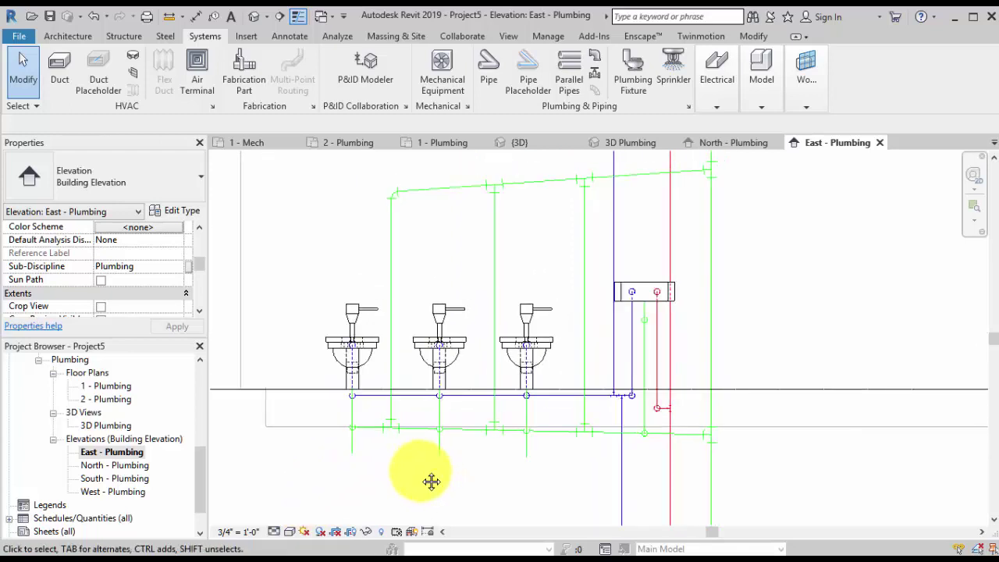